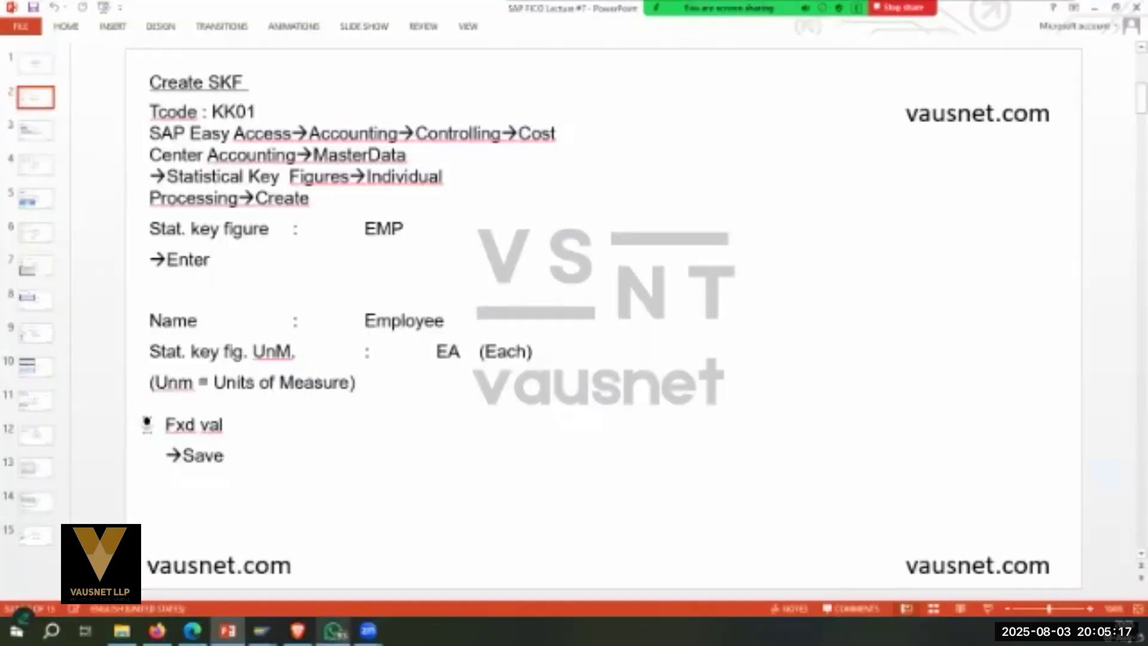
# Switch to SAP Easy Access and start transaction KK01 to create a statistical key figure.
pyautogui.moveTo(261, 631)
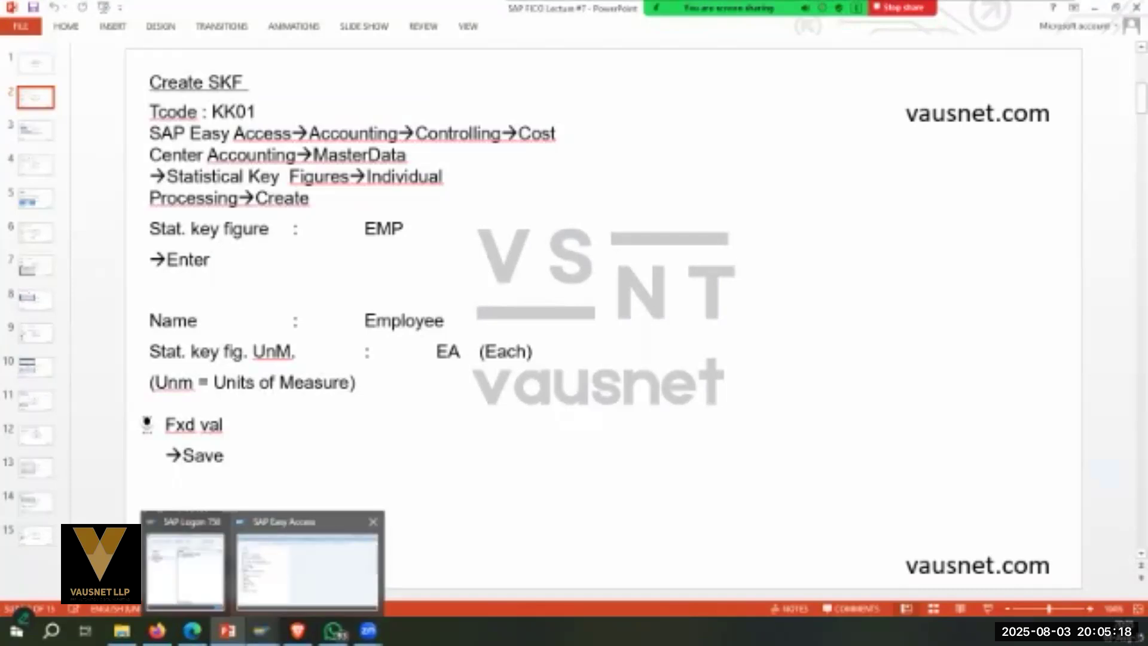
pyautogui.click(308, 571)
pyautogui.click(74, 73)
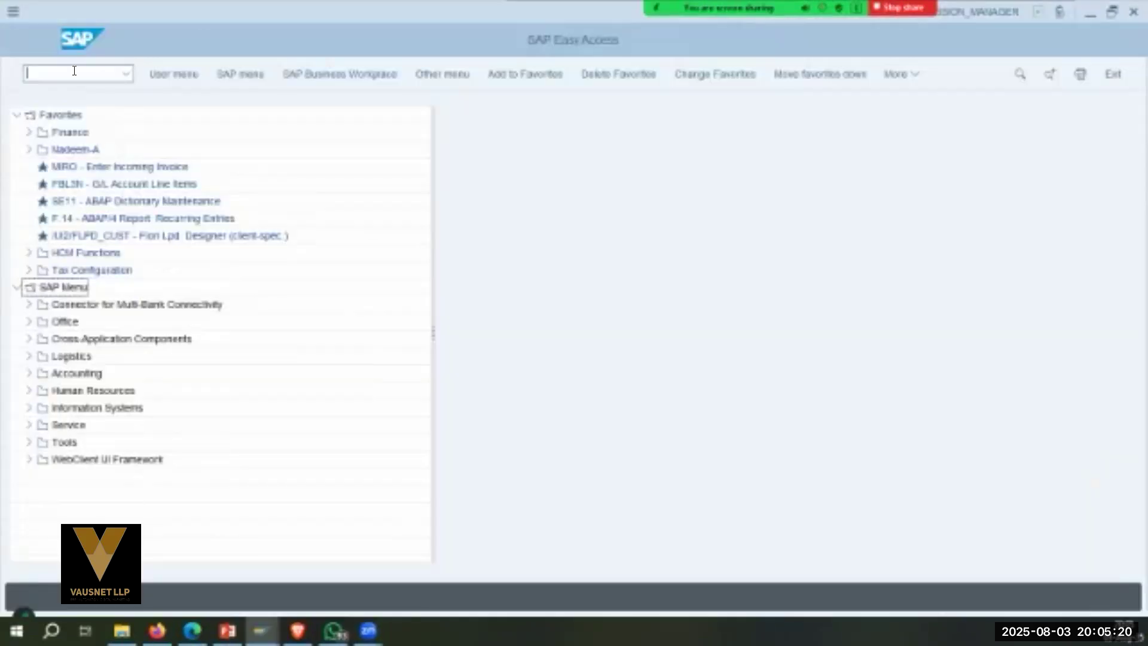
pyautogui.write('kk11')
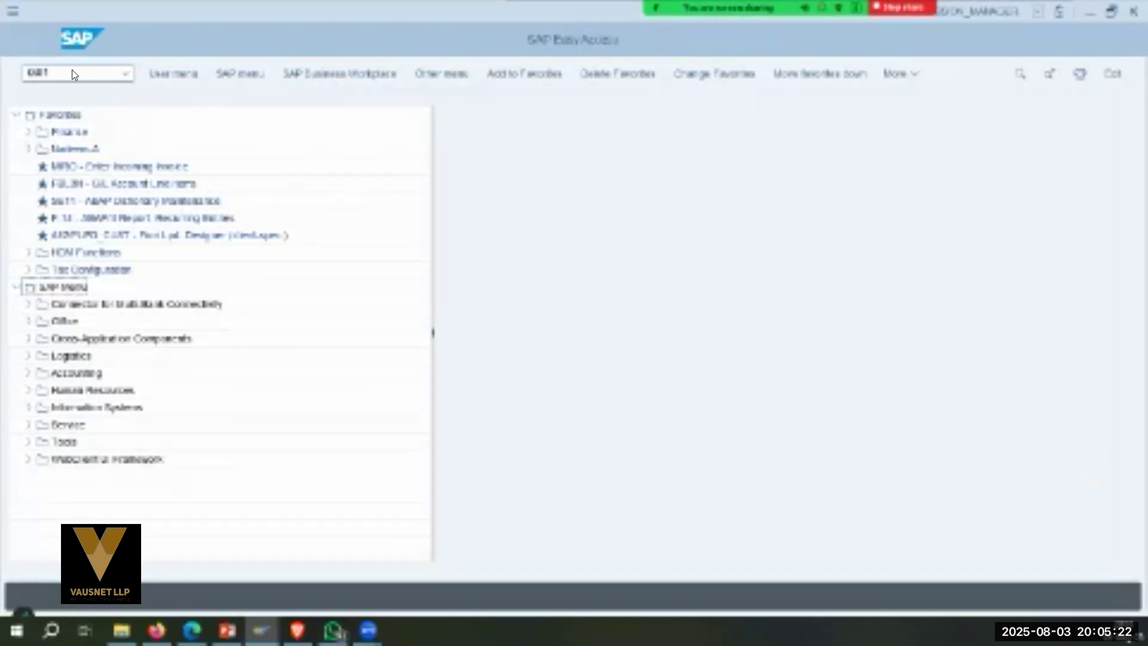
pyautogui.press('Return')
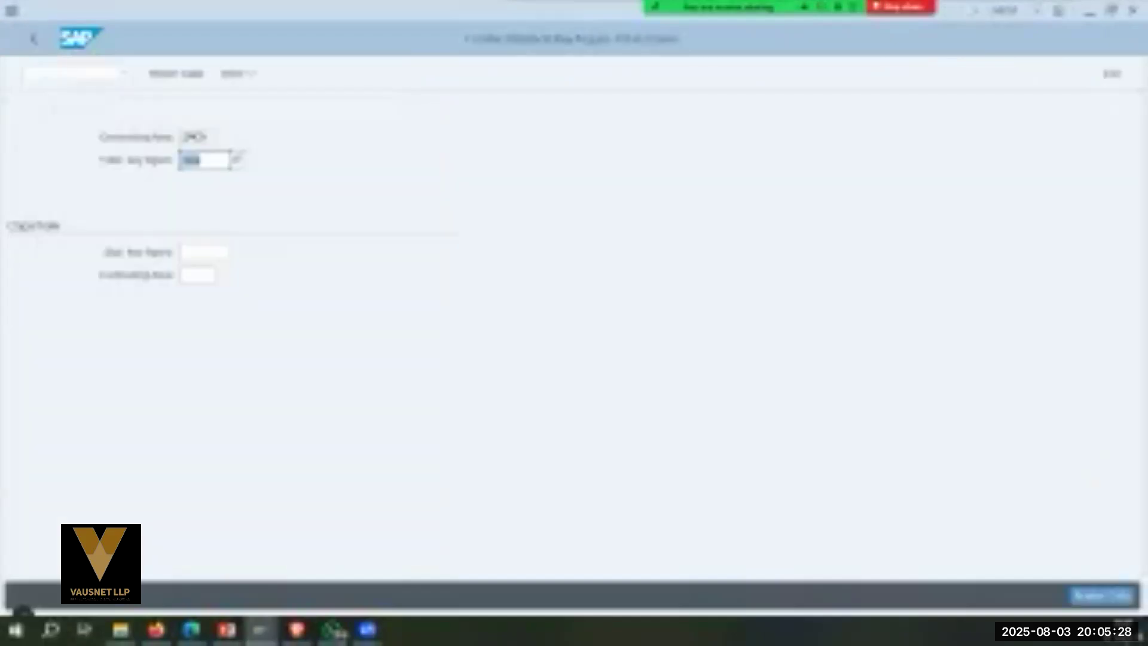
# Run transaction OKKS and confirm the controlling area.
pyautogui.doubleClick(200, 137)
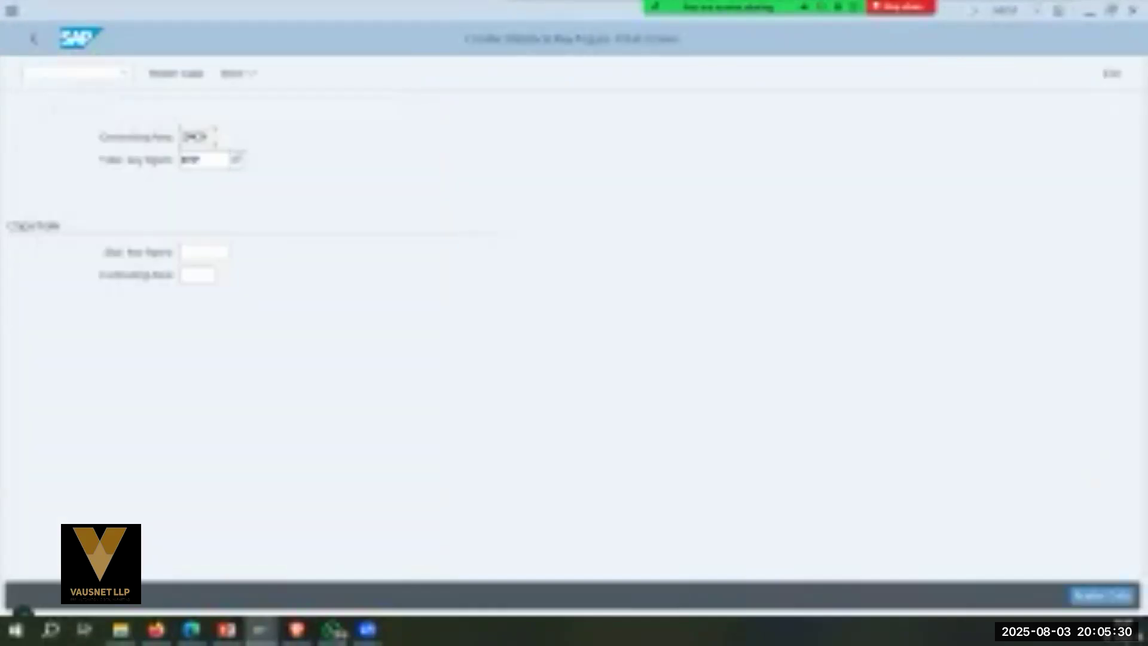
pyautogui.click(72, 72)
pyautogui.write('/nokks')
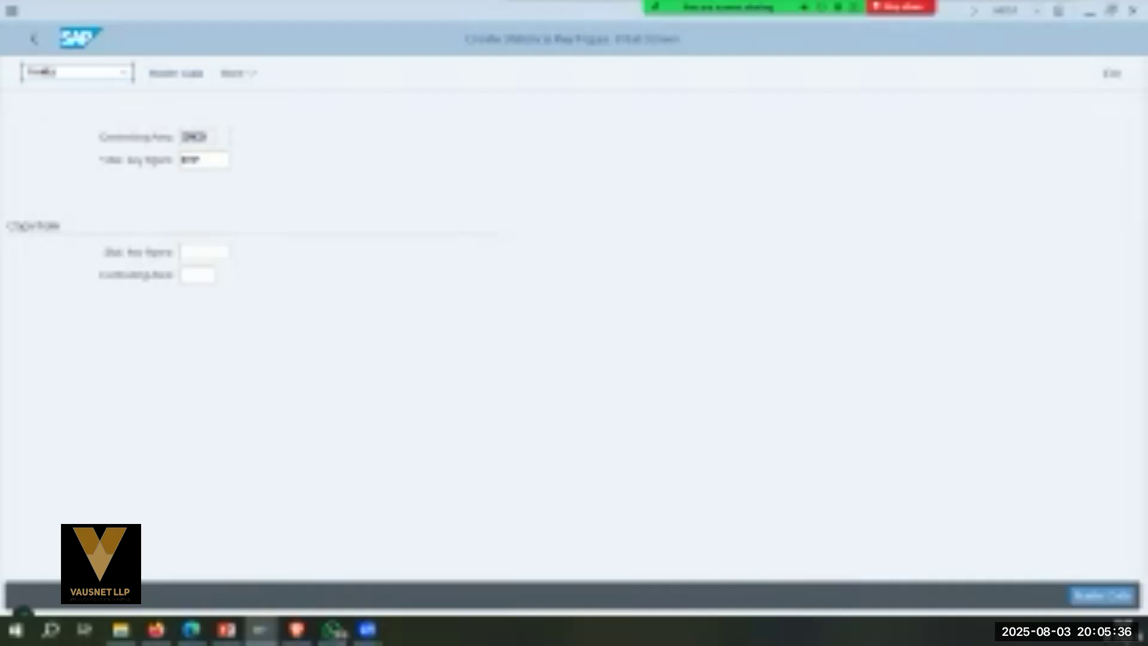
pyautogui.press('Return')
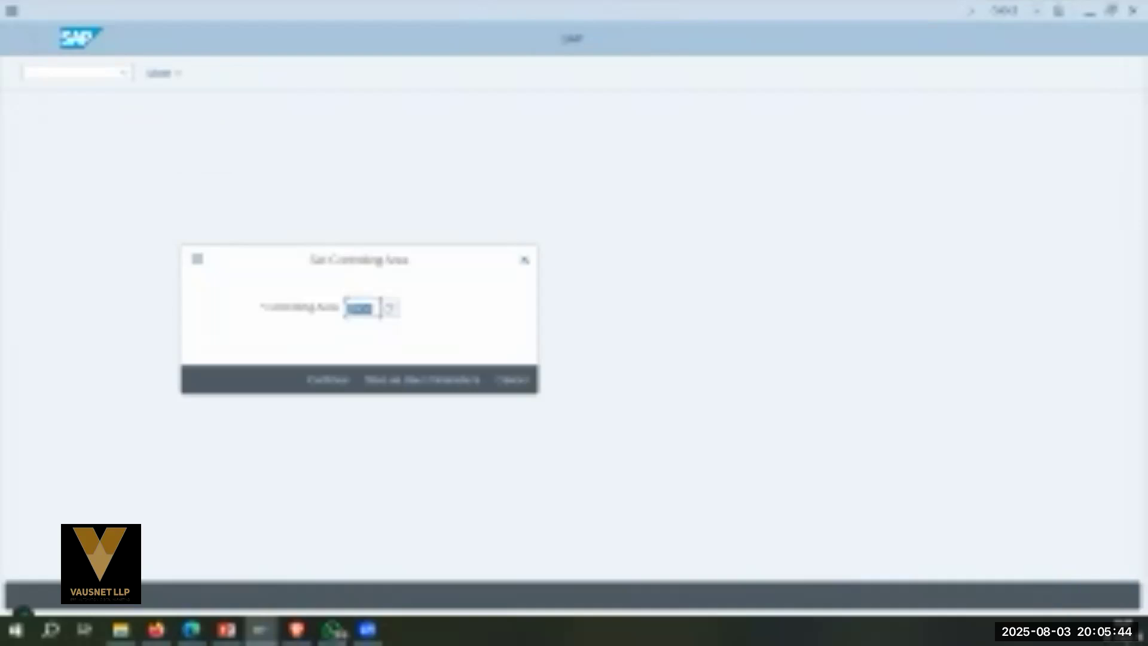
pyautogui.press('Return')
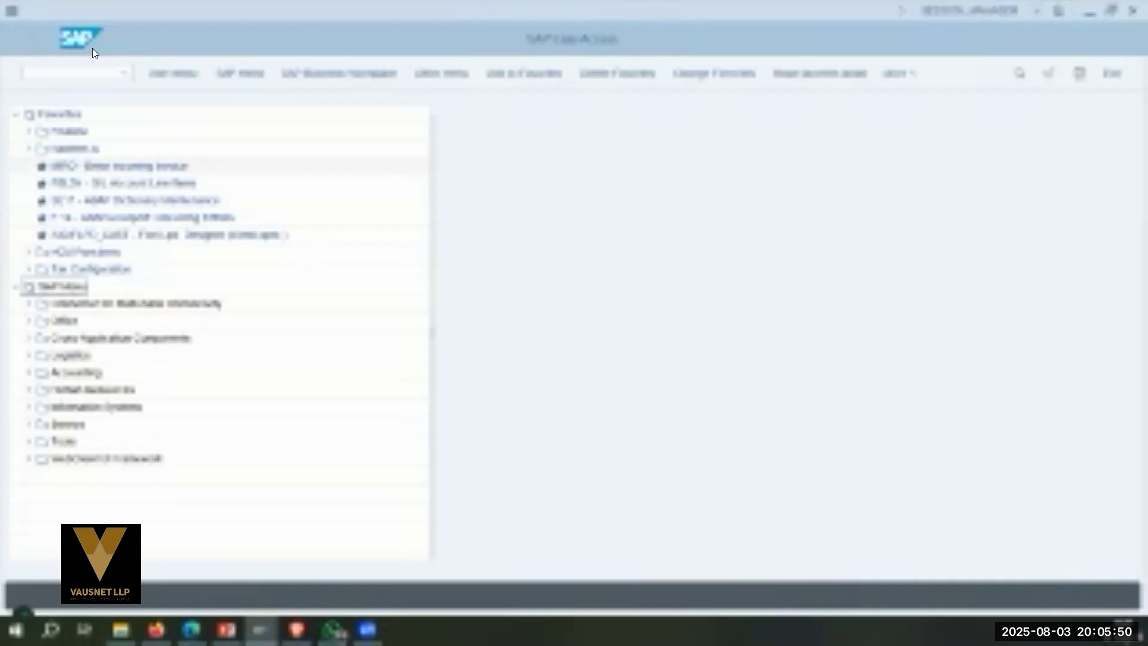
# Reopen transaction KK01 and proceed to the master data of statistical key figure EMP.
pyautogui.write('ME2')
pyautogui.write('1')
pyautogui.press('Return')
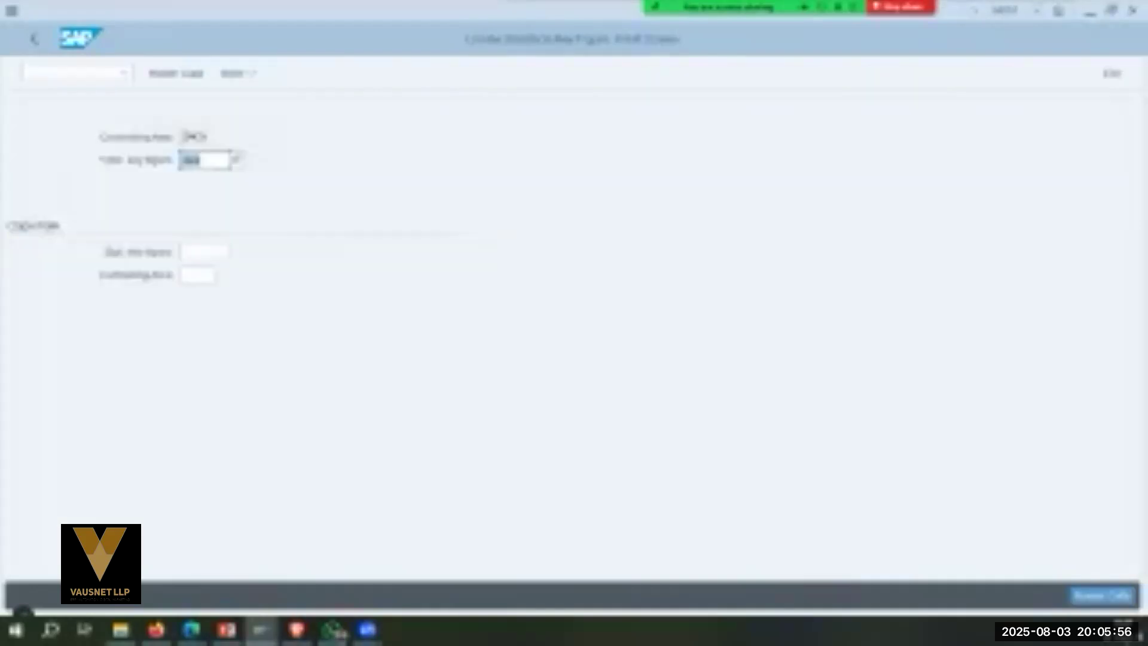
pyautogui.click(186, 73)
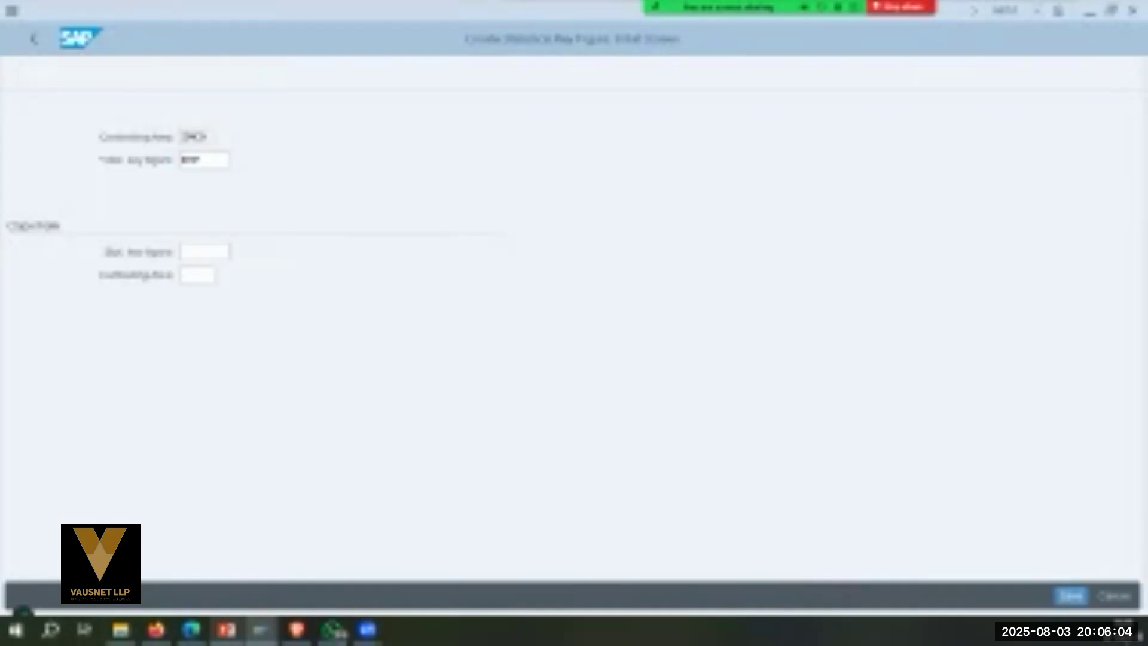
pyautogui.moveTo(226, 629)
pyautogui.press('Return')
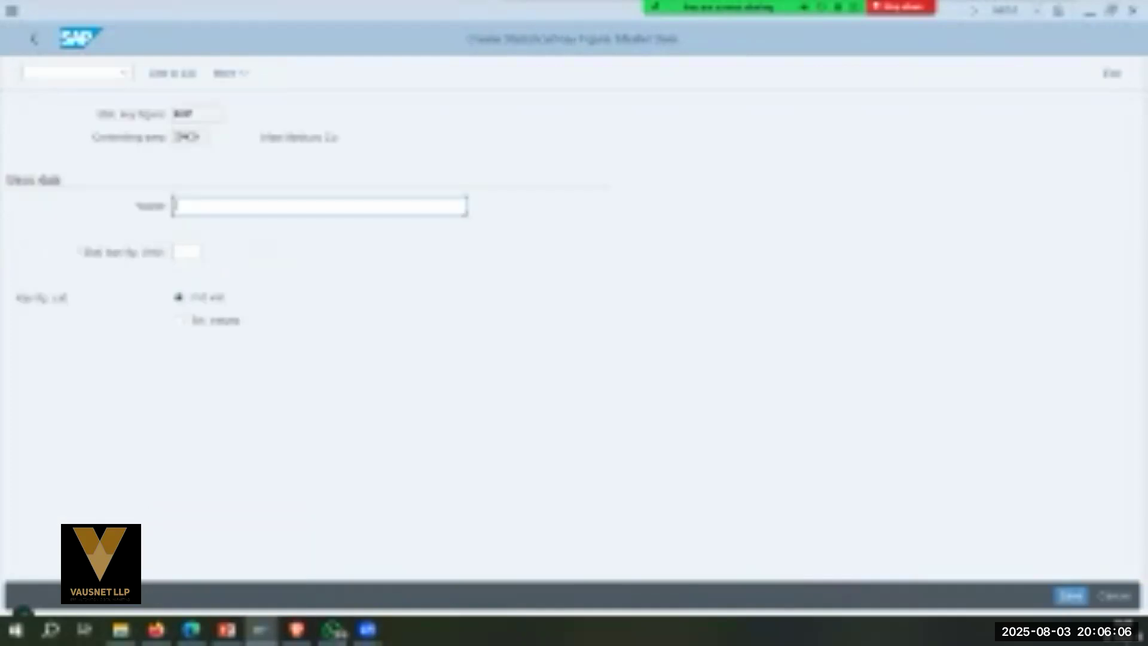
# Consult the Create SKF slide in PowerPoint, then in SAP name the key figure Employee with unit of measure EA.
pyautogui.click(226, 629)
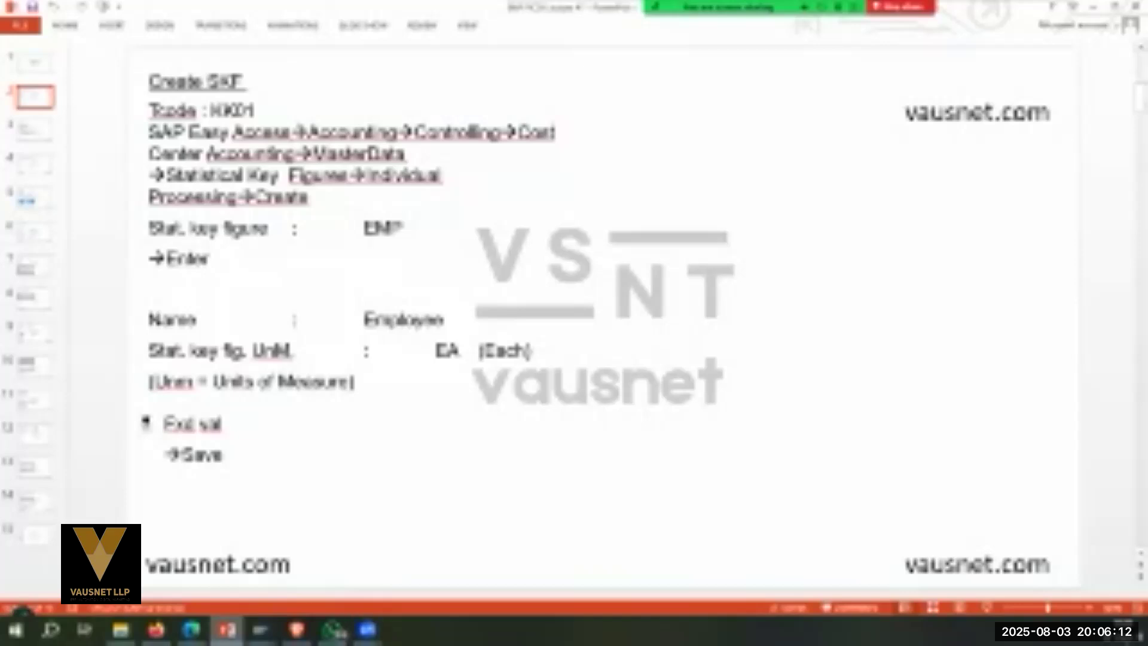
pyautogui.click(260, 629)
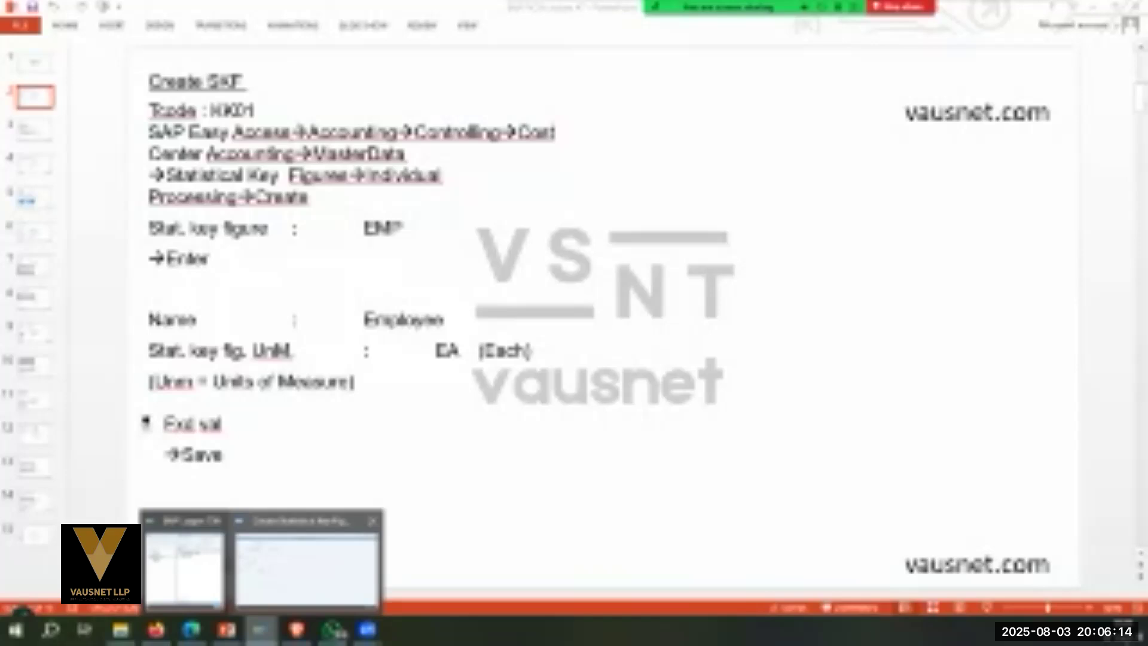
pyautogui.click(306, 565)
pyautogui.write('Employe')
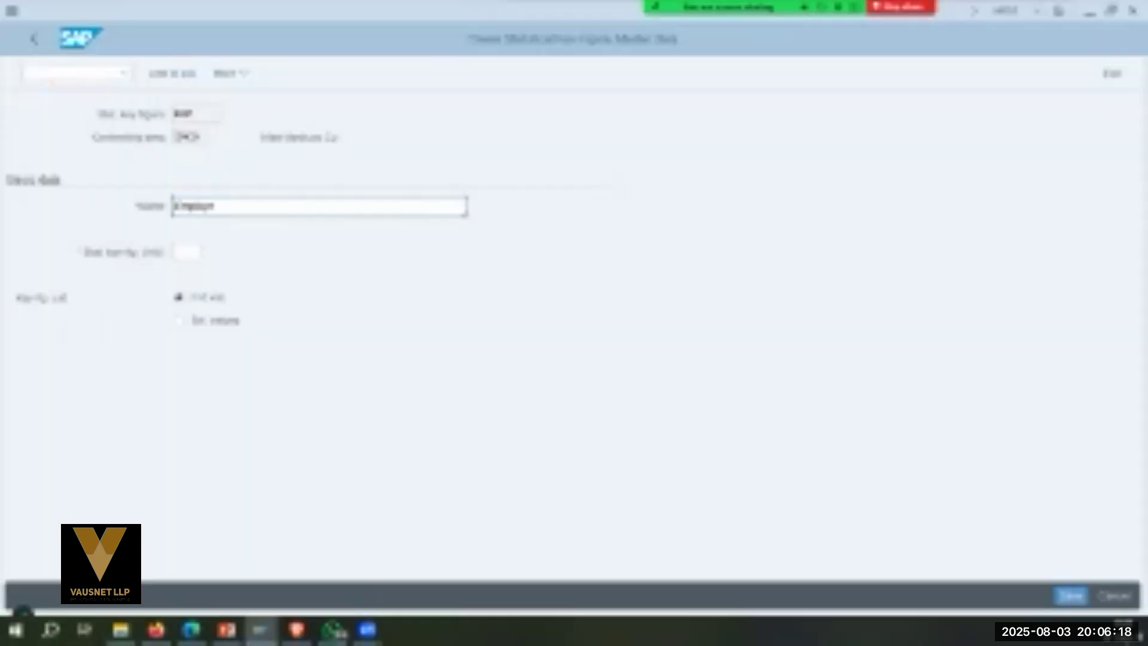
pyautogui.write('e')
pyautogui.press('Tab')
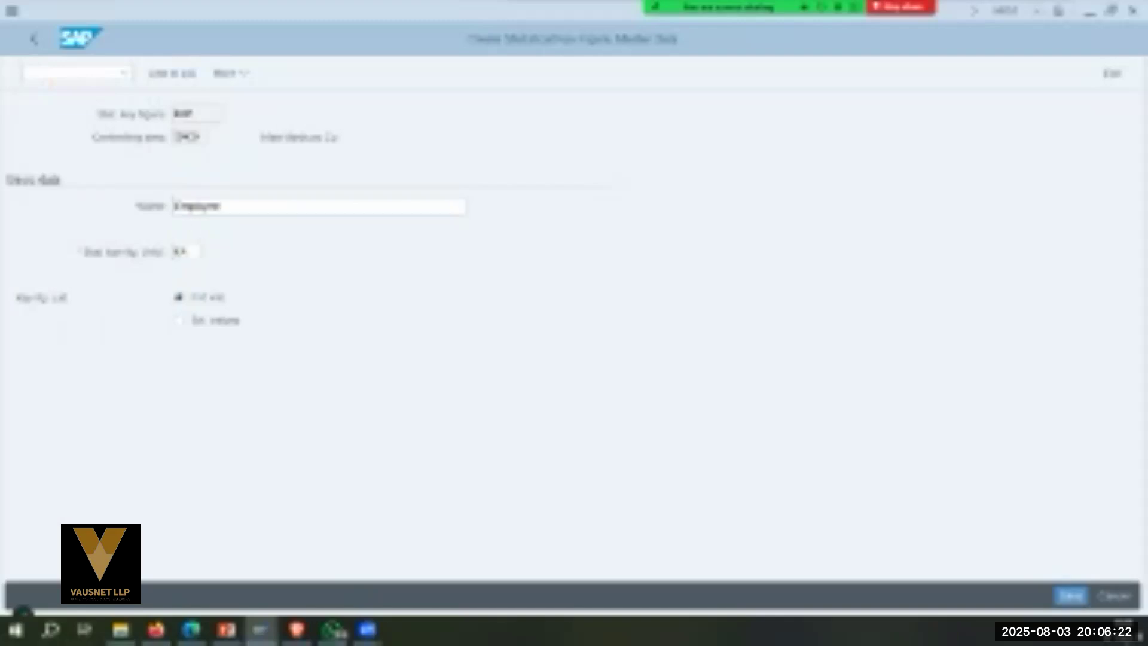
pyautogui.hotkey('shift', 'Tab')
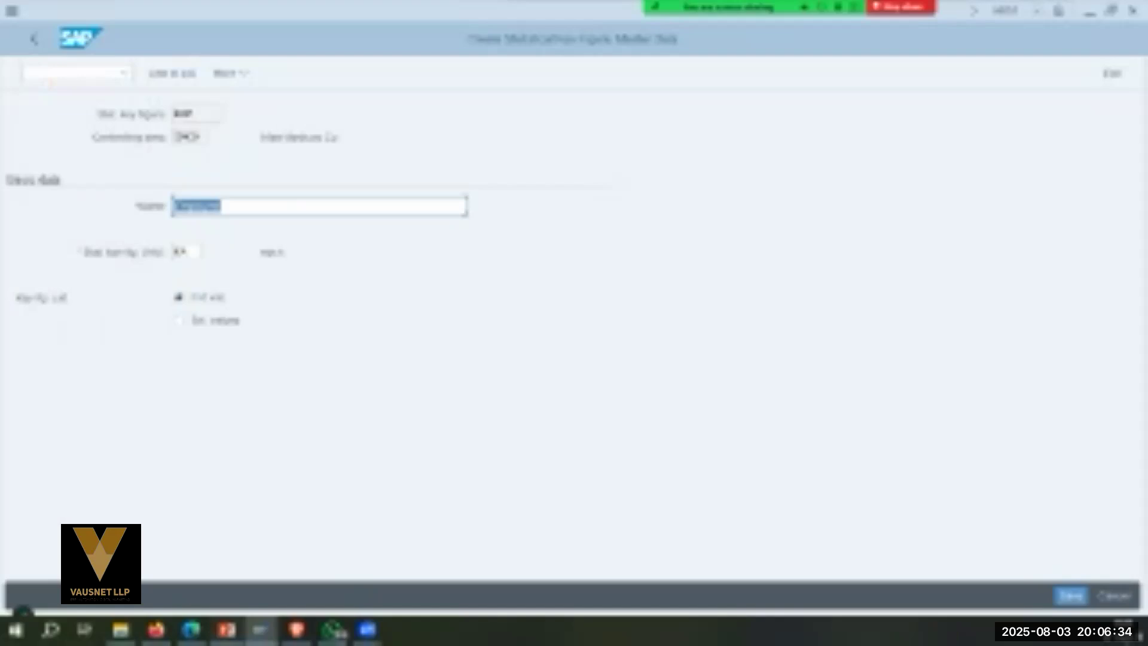
# Check the entries against the PowerPoint slide, return to SAP and save the Employee key figure.
pyautogui.hotkey('alt', 'Tab')
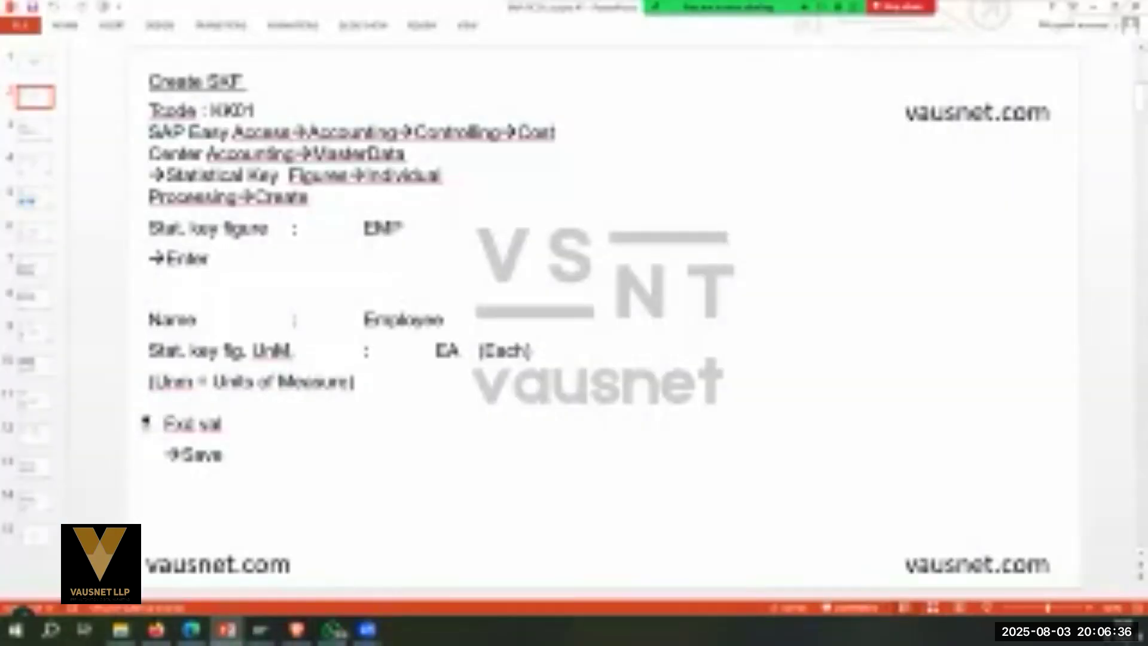
pyautogui.moveTo(259, 629)
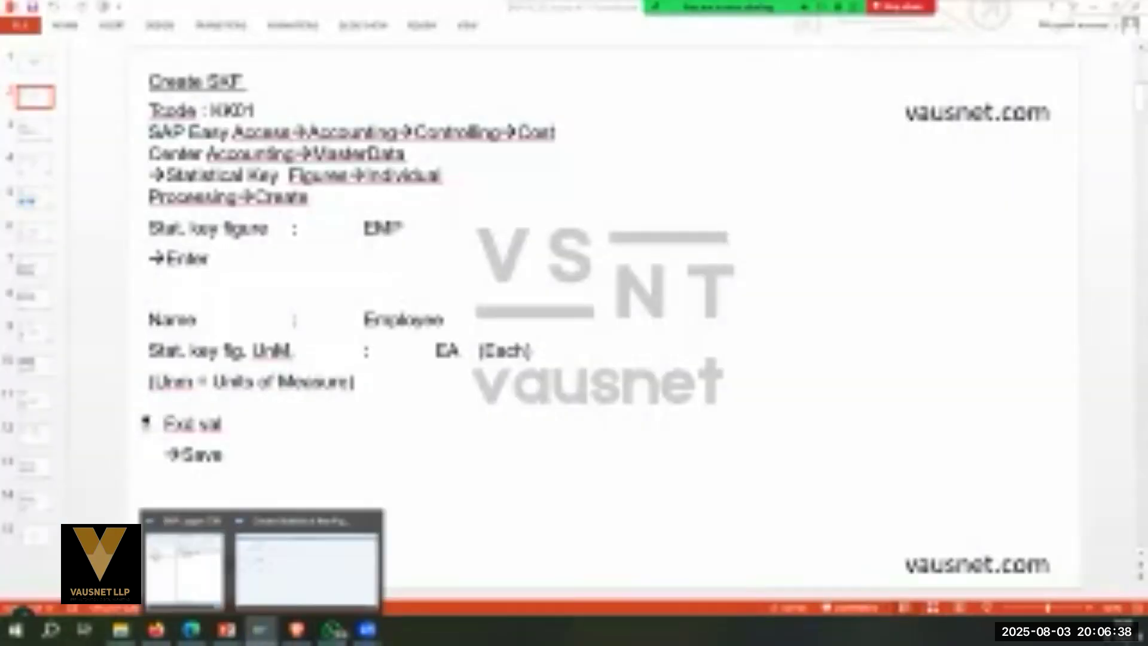
pyautogui.click(306, 568)
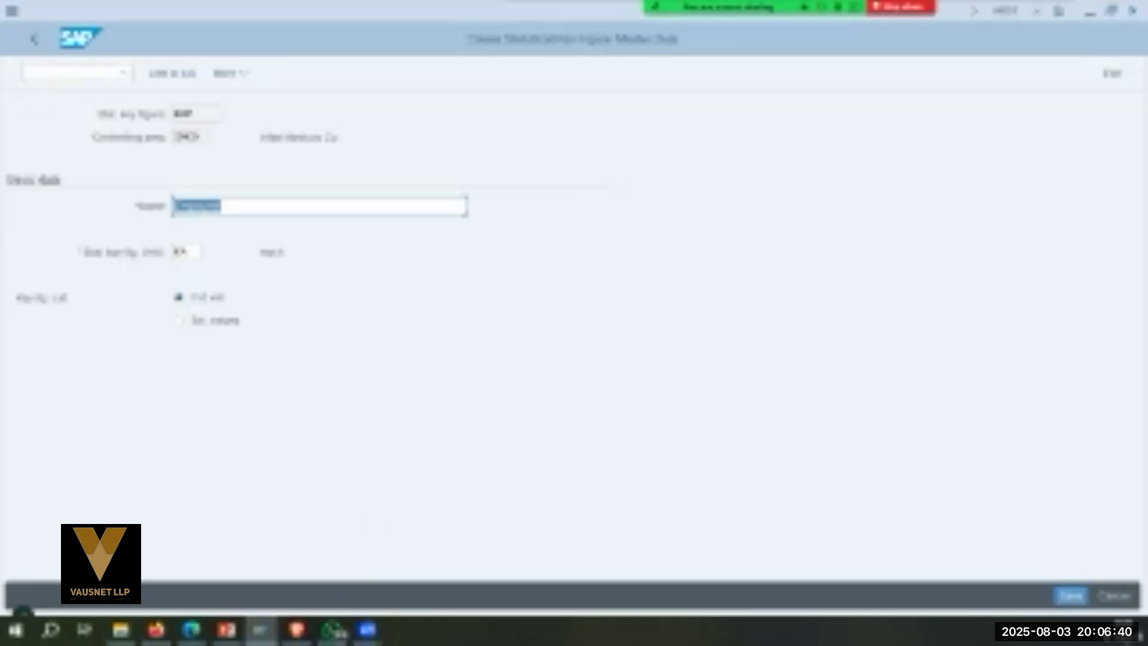
pyautogui.write('Employee')
pyautogui.hotkey('ctrl', 's')
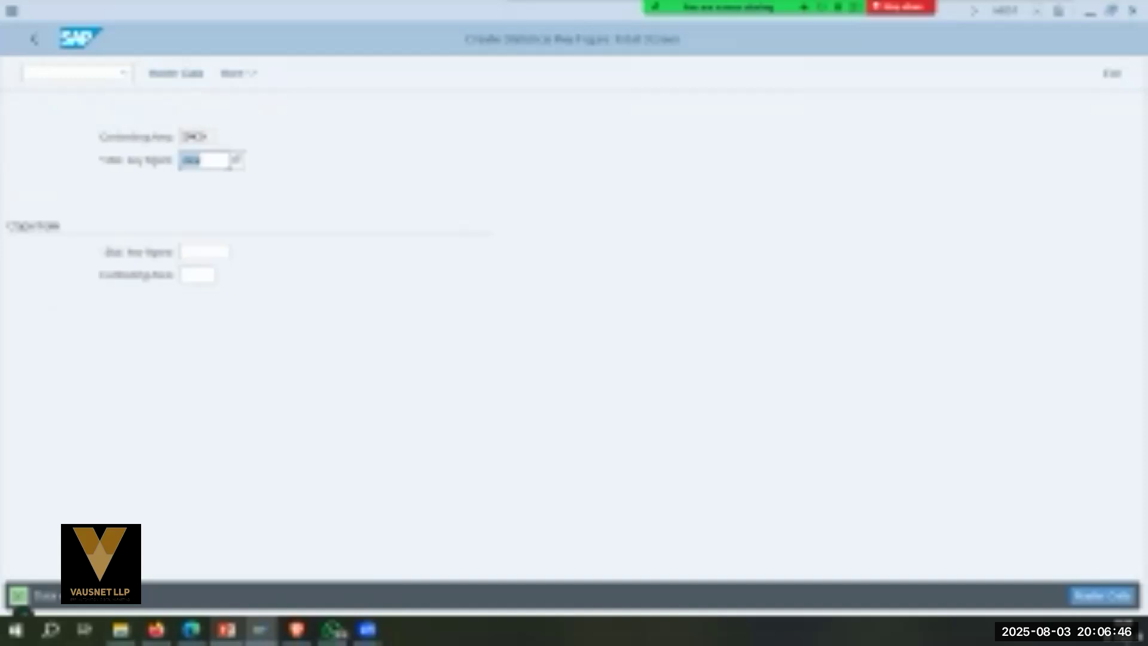
# Review the Enter SKF slide in PowerPoint, then switch back to SAP and open transaction KB31N.
pyautogui.hotkey('alt', 'Tab')
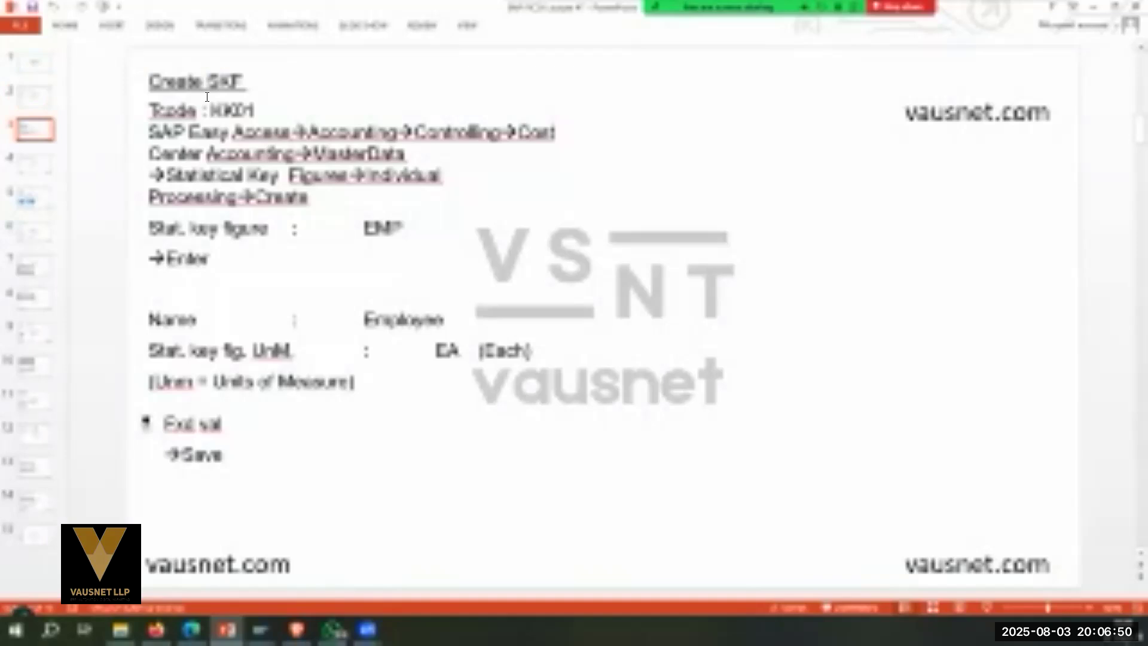
pyautogui.scroll(-1, 207, 97)
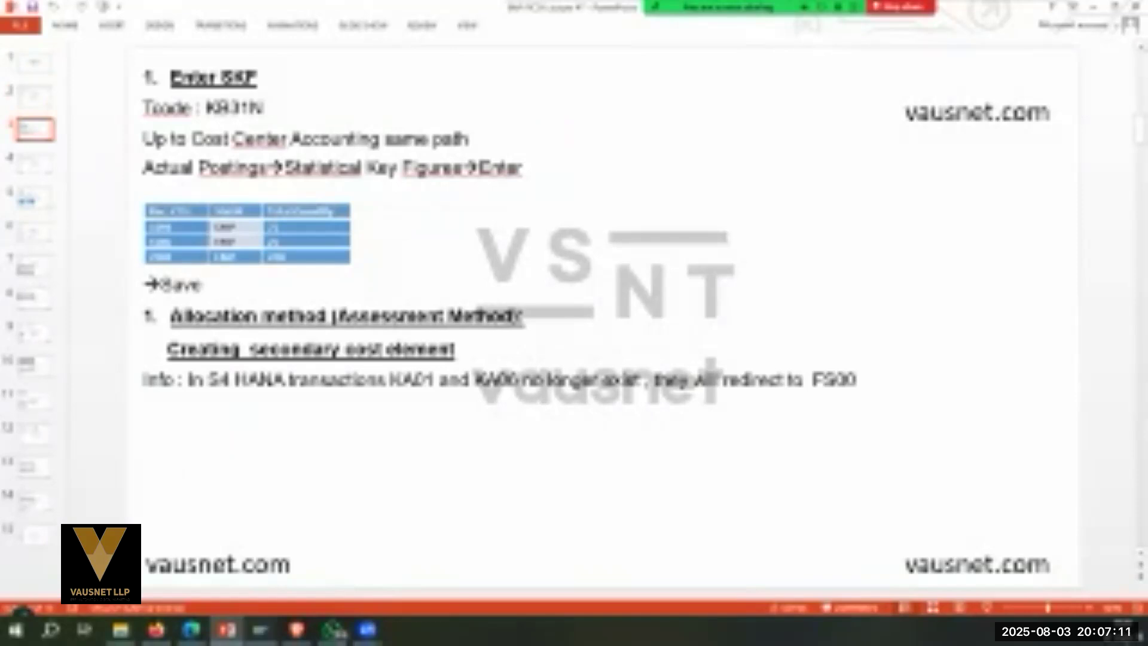
pyautogui.moveTo(261, 632)
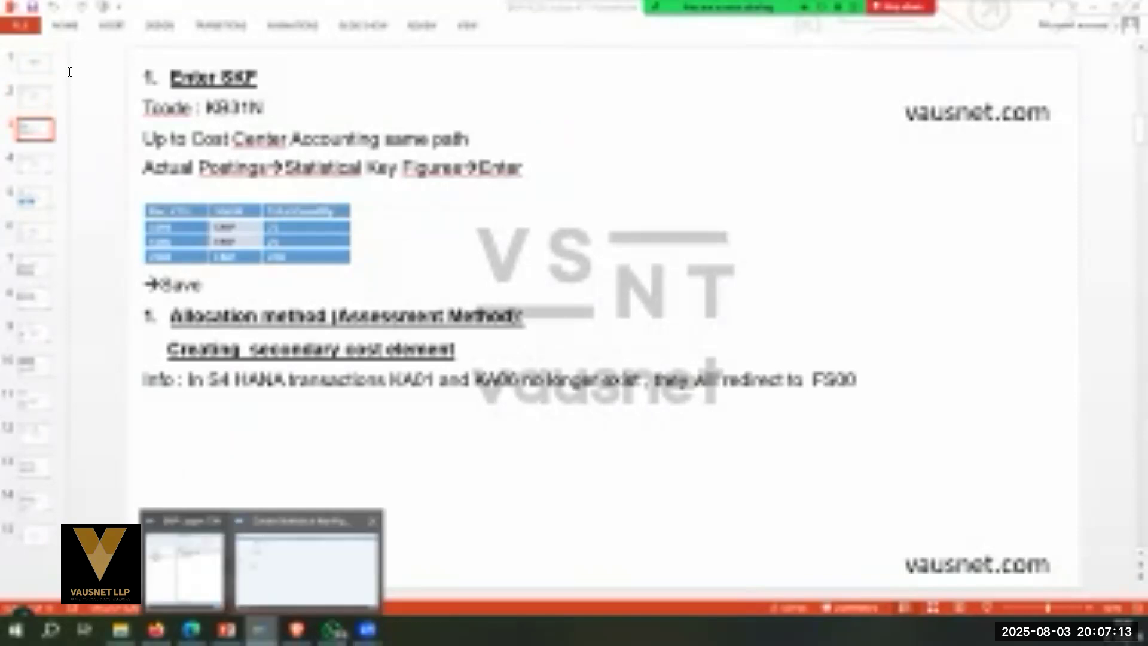
pyautogui.click(306, 568)
pyautogui.write('/nkb31n')
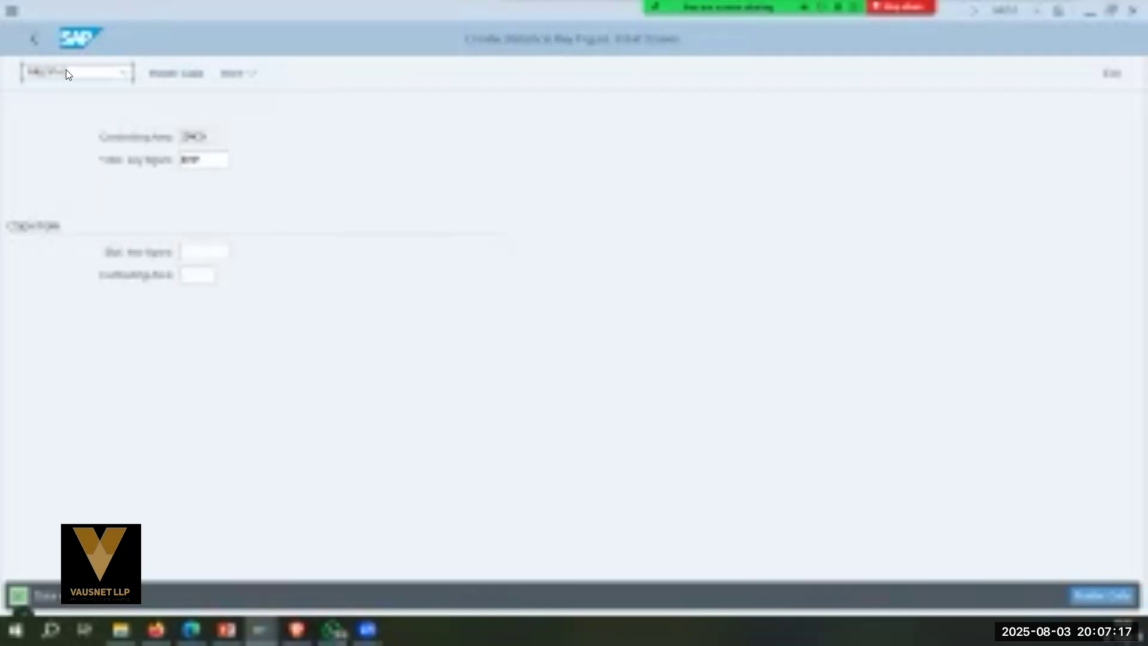
pyautogui.press('Return')
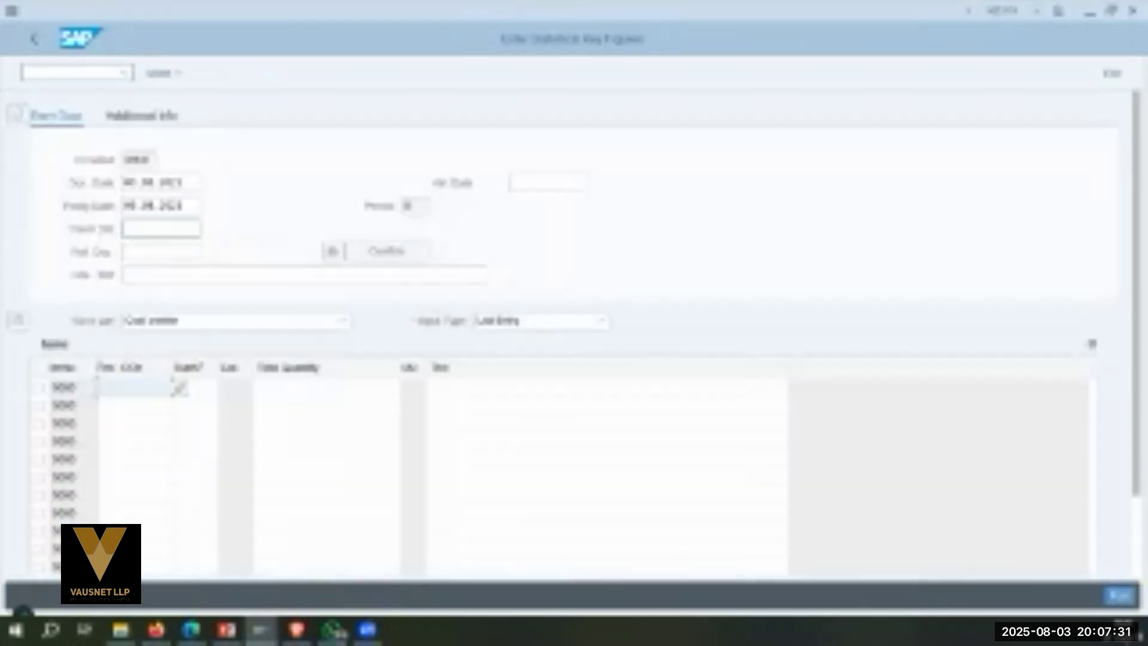
# Set the document date and posting date of the key figure entry to the first of the month.
pyautogui.doubleClick(153, 182)
pyautogui.write('01.')
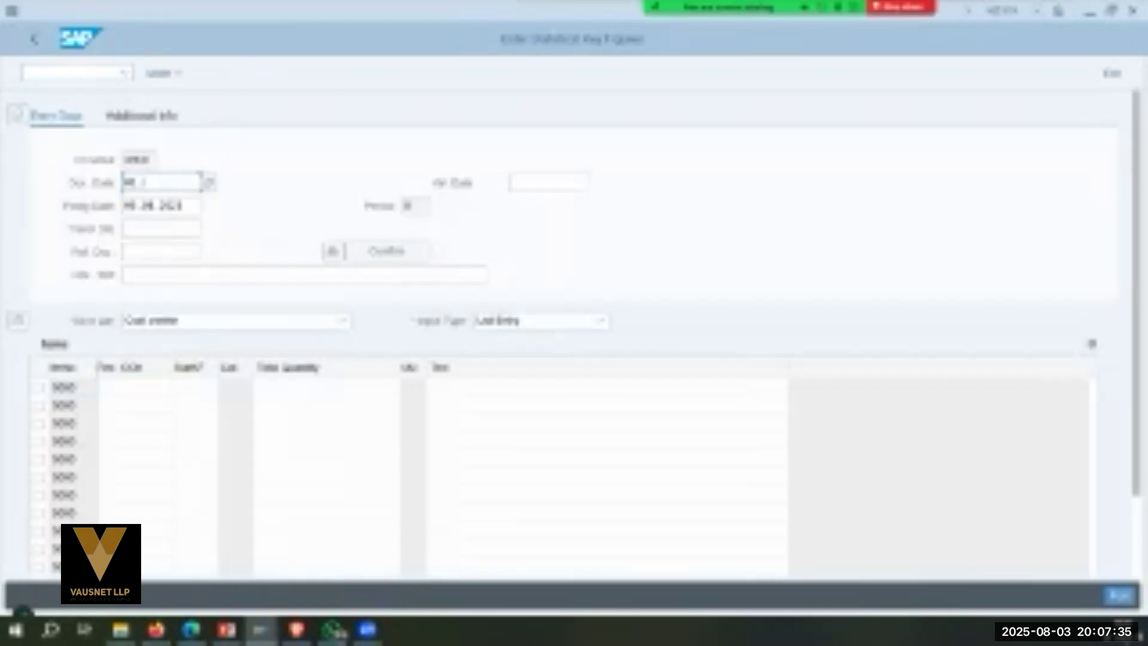
pyautogui.press('Tab')
pyautogui.write('02')
pyautogui.press('Tab')
pyautogui.hotkey('shift', 'Tab')
pyautogui.write('01')
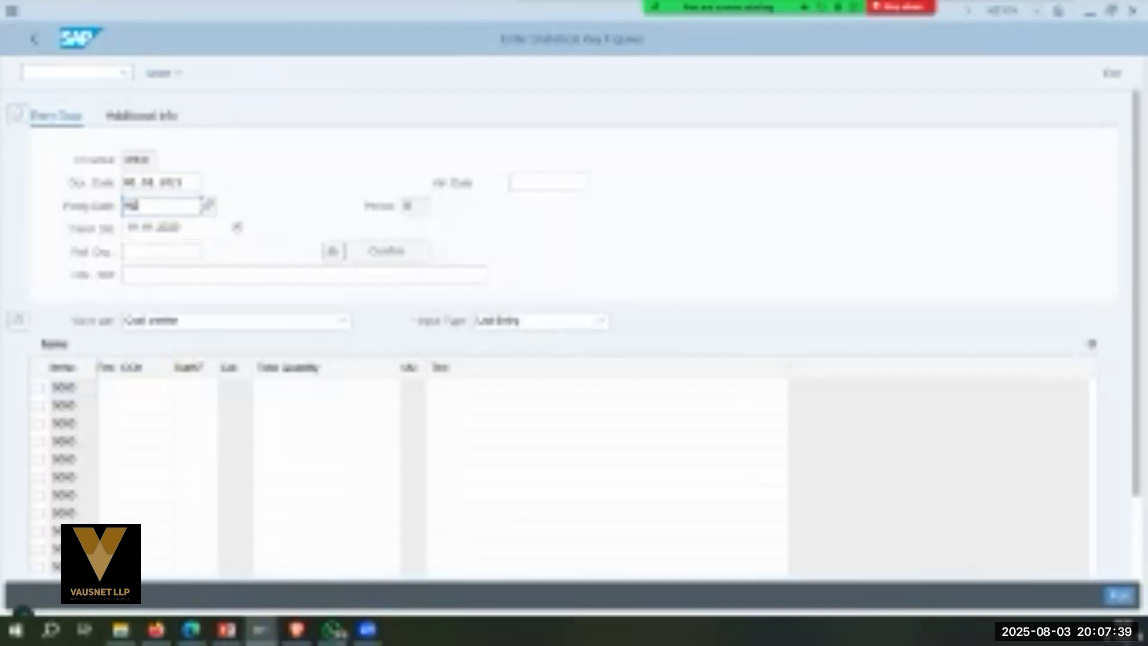
pyautogui.press('Down')
pyautogui.press('Tab')
pyautogui.press('Tab')
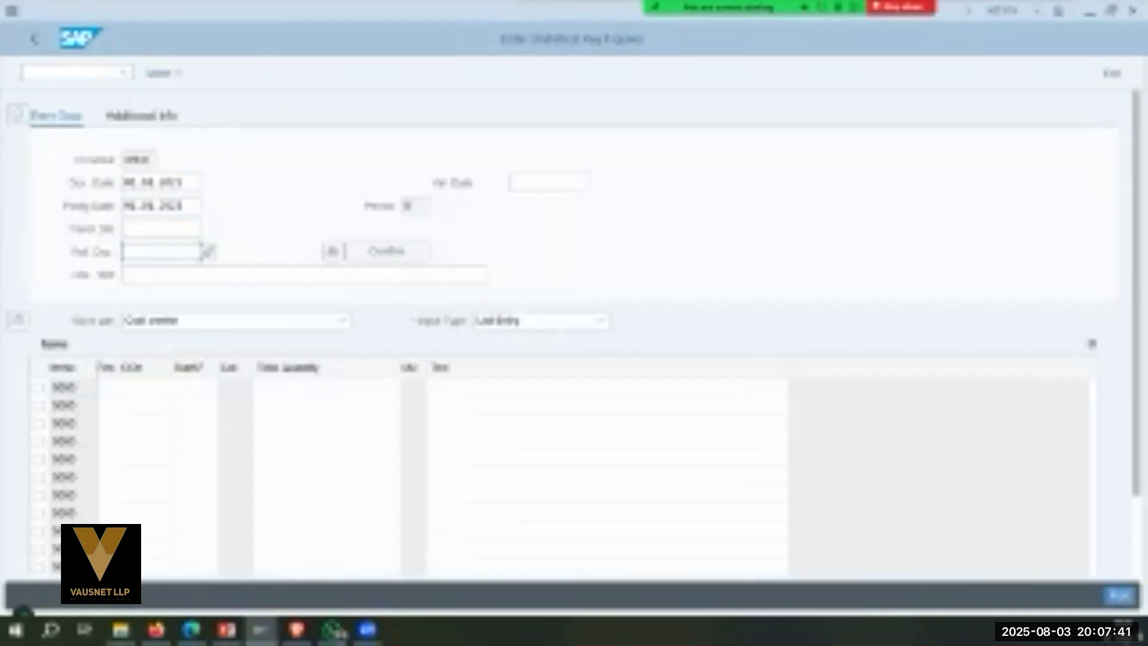
pyautogui.press('Tab')
# Enter receiver cost centers 1001, 1002 and 2001 in the first three item rows.
pyautogui.click(173, 387)
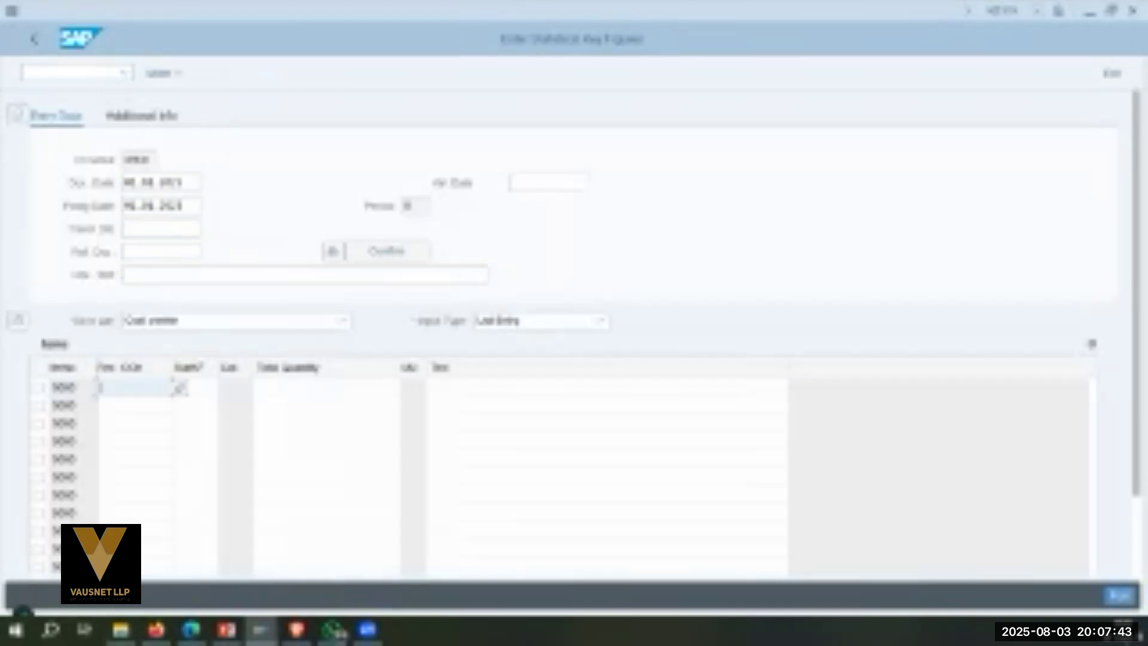
pyautogui.write('101')
pyautogui.press('Tab')
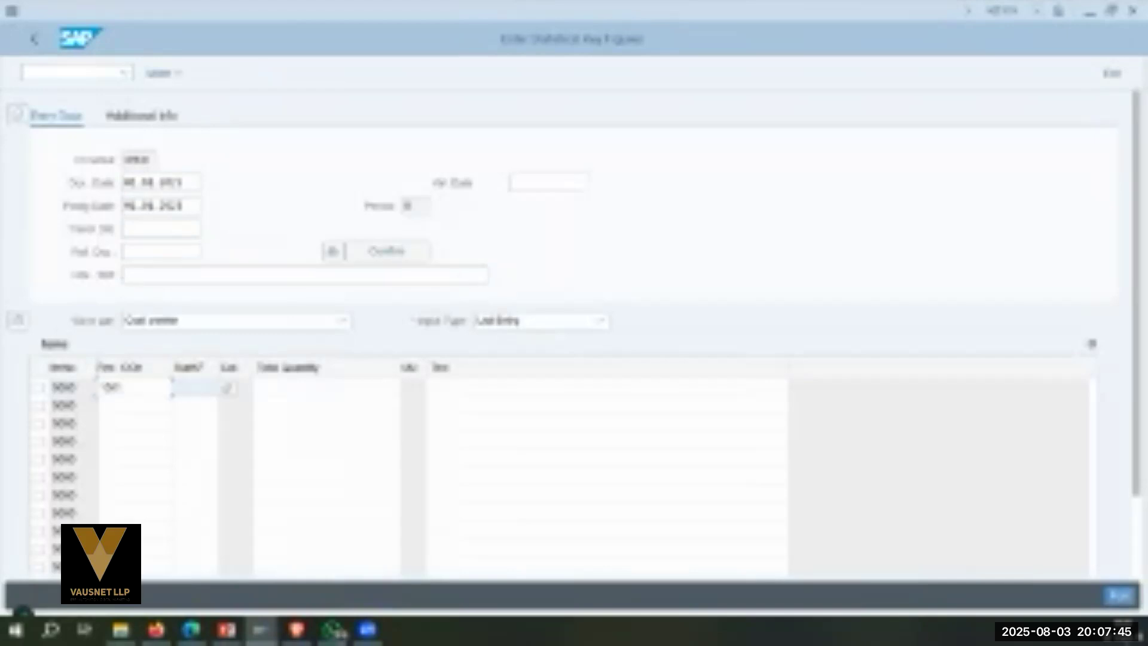
pyautogui.press('Tab')
pyautogui.press('Tab')
pyautogui.press('Tab')
pyautogui.write('1013')
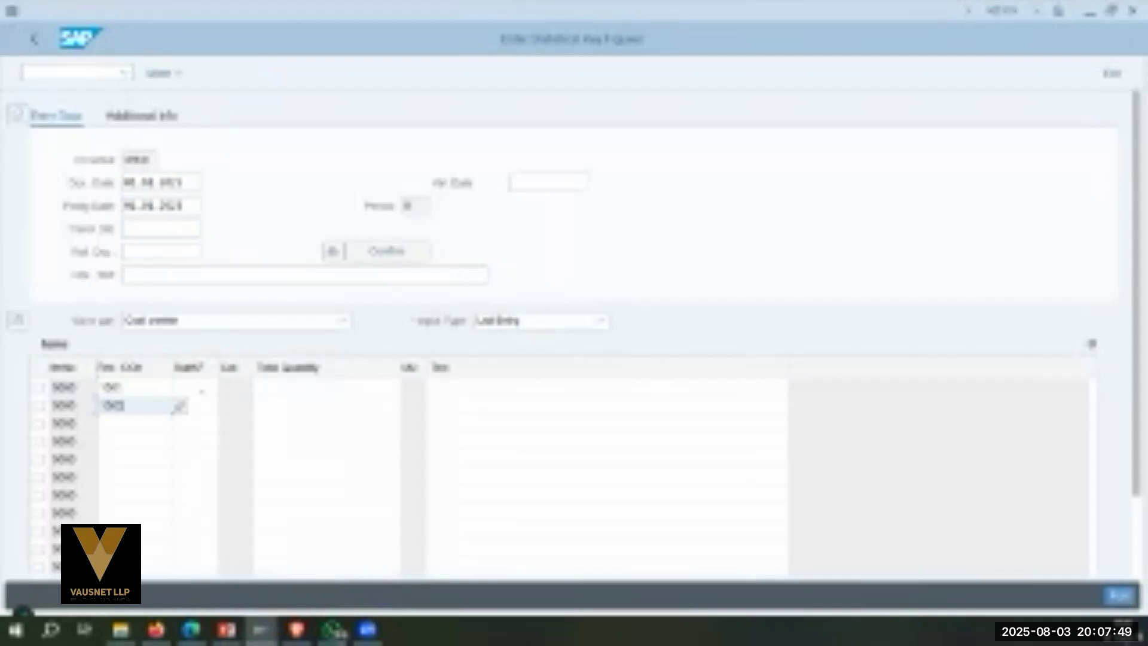
pyautogui.press('Tab')
pyautogui.hotkey('shift', 'Tab')
pyautogui.press('Right')
pyautogui.press('BackSpace')
pyautogui.press('Tab')
pyautogui.press('Tab')
pyautogui.press('Tab')
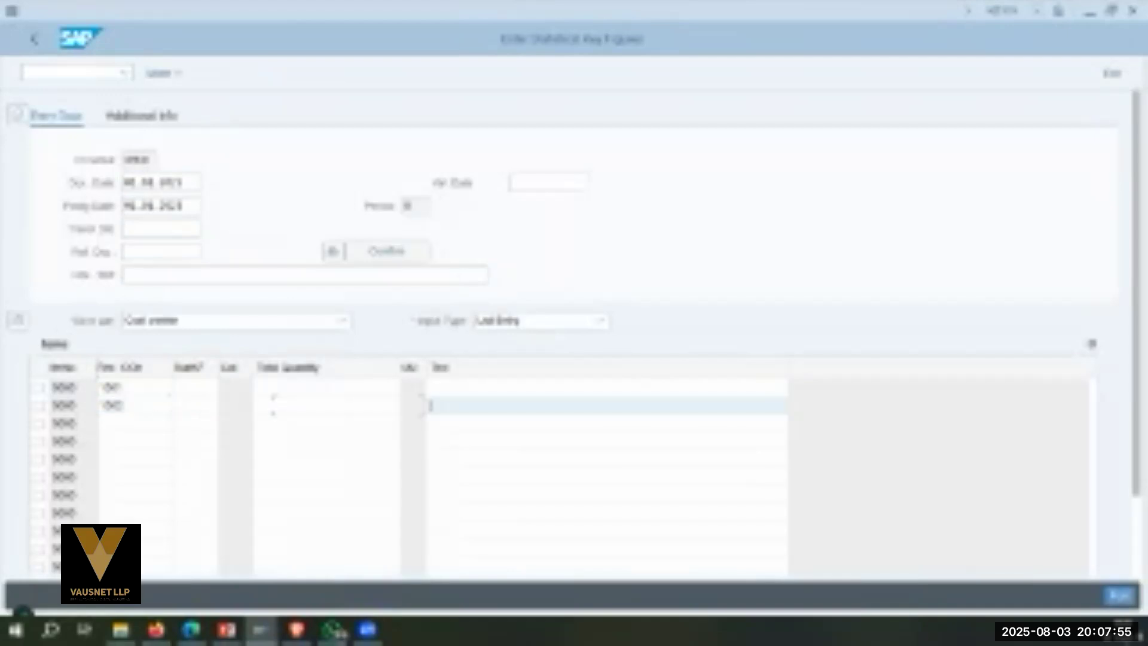
pyautogui.press('Tab')
pyautogui.write('2001')
pyautogui.press('Tab')
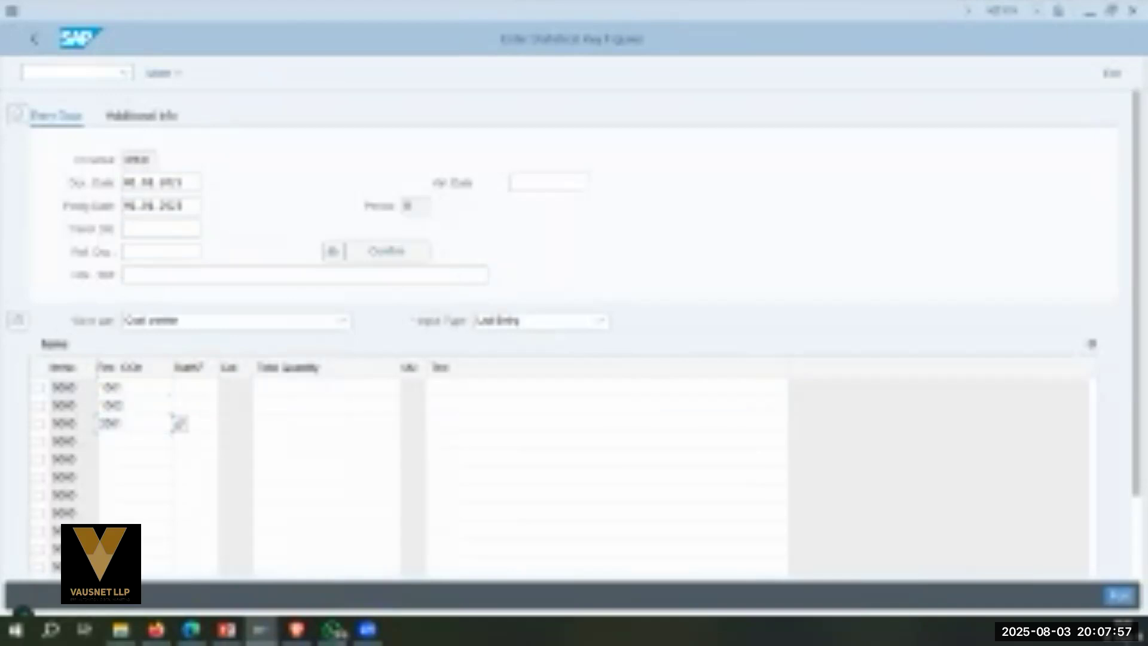
# Assign statistical key figure EMP to the three cost center rows.
pyautogui.click(194, 387)
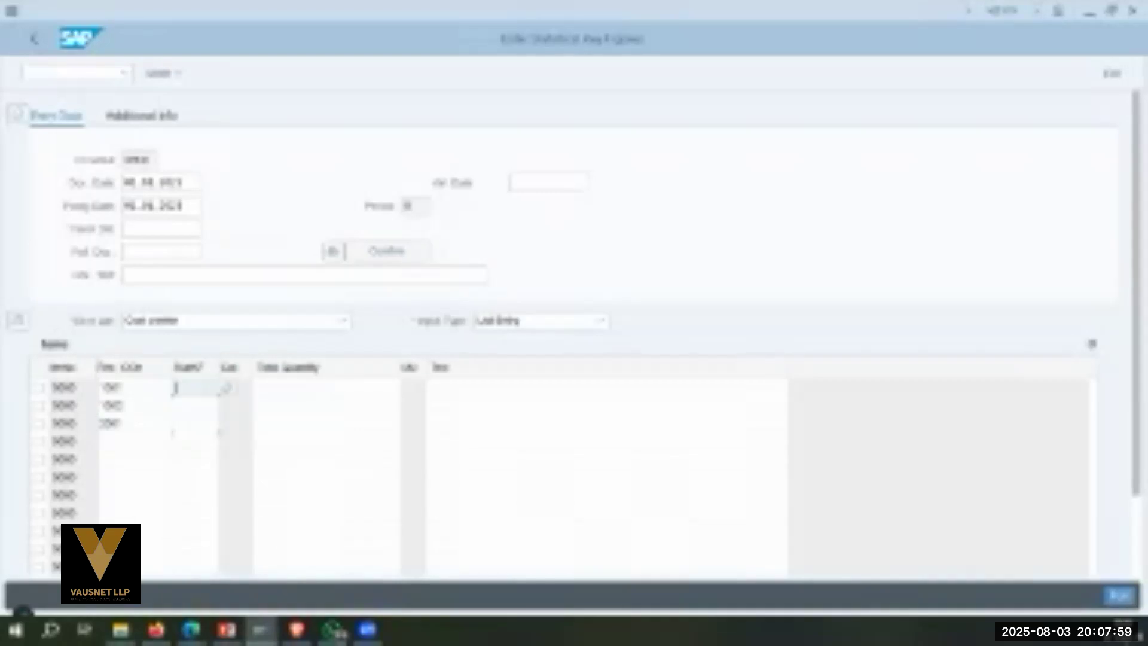
pyautogui.write('vemp')
pyautogui.press('Down')
pyautogui.write('vemp')
pyautogui.press('Tab')
pyautogui.hotkey('shift', 'Tab')
pyautogui.press('Down')
pyautogui.write('vemp')
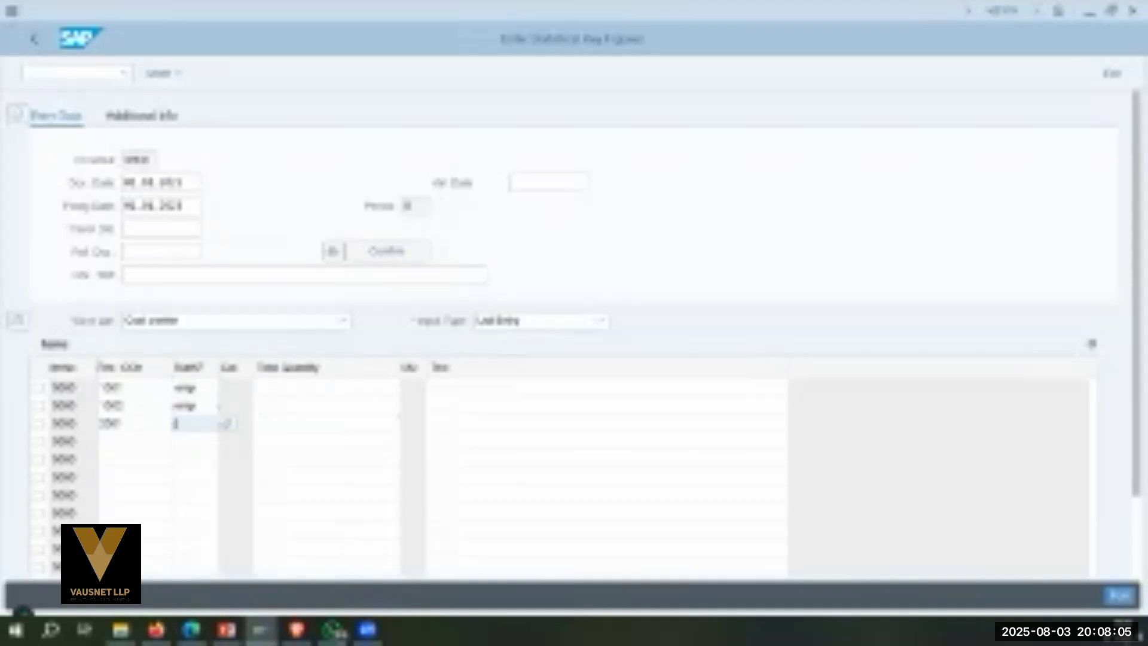
# Enter a total quantity of 250 for cost center 2001.
pyautogui.press('Tab')
pyautogui.press('Up')
pyautogui.press('Up')
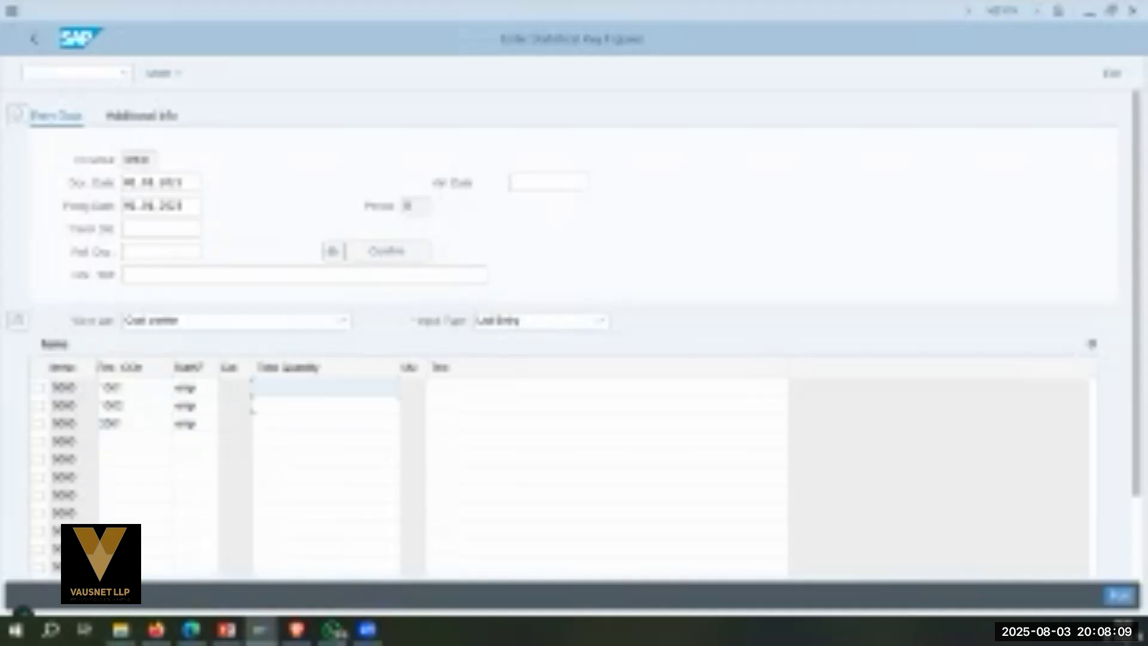
pyautogui.click(395, 423)
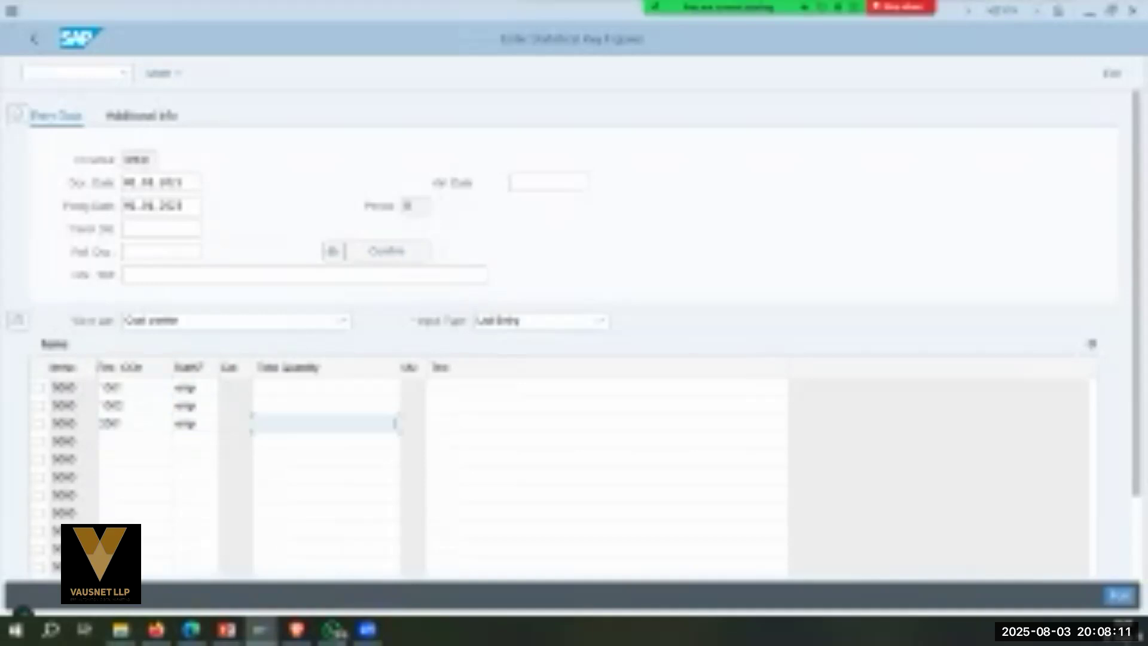
pyautogui.write('250')
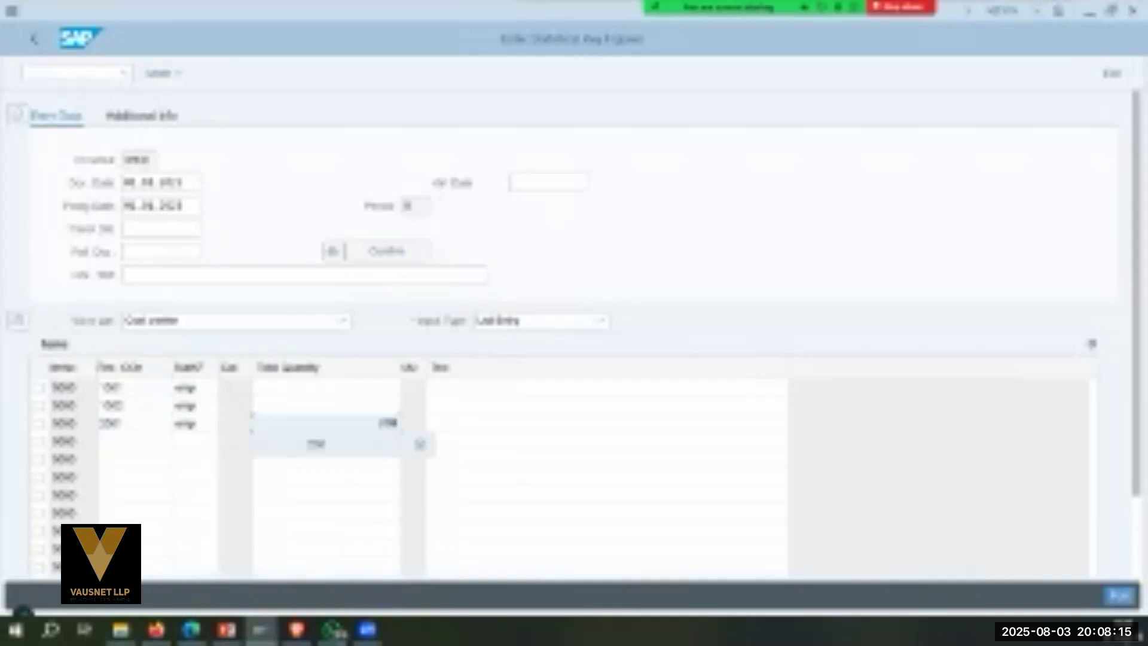
pyautogui.press('Return')
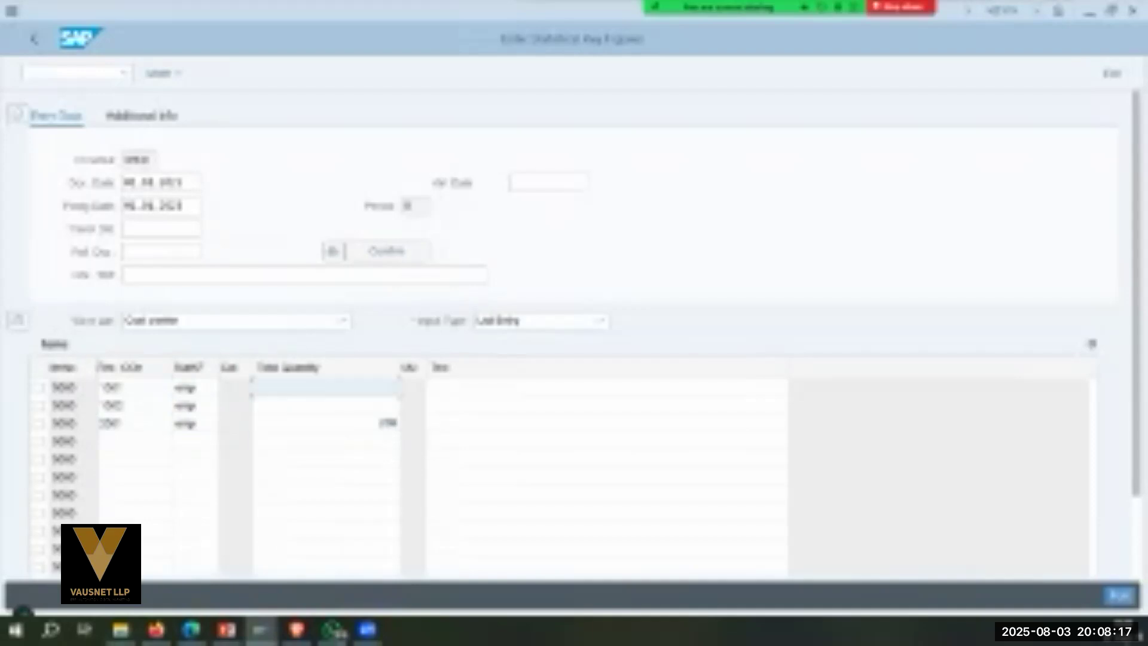
# Check the receiver quantities on the Enter SKF slide in PowerPoint and return to the SAP key figure entry.
pyautogui.press('Down')
pyautogui.press('Down')
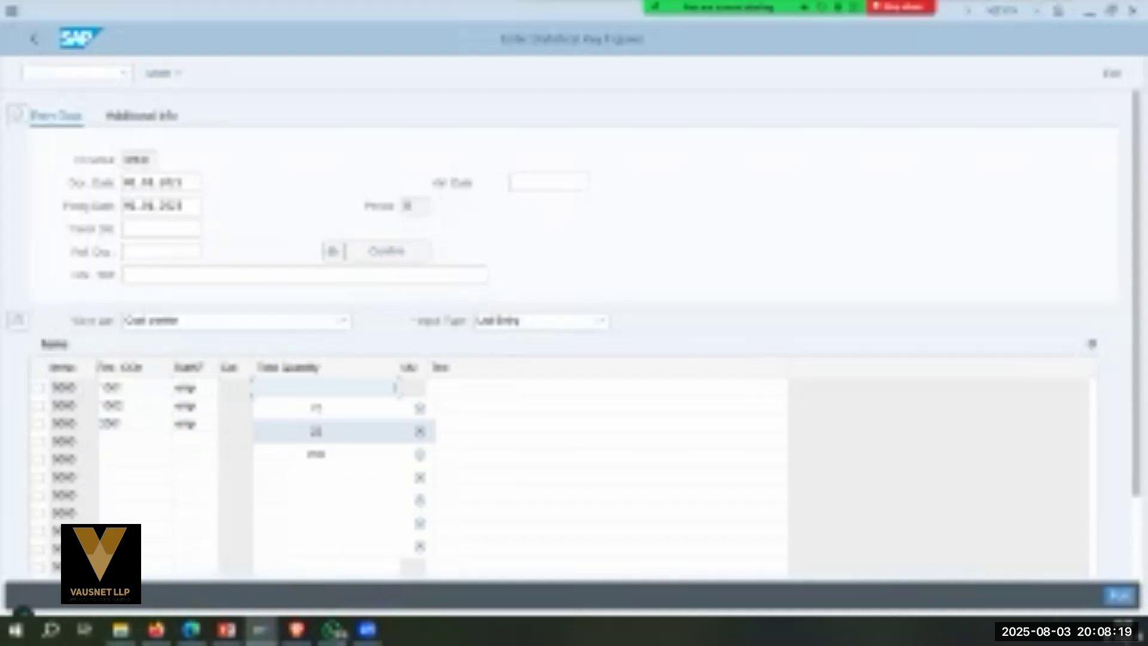
pyautogui.press('Down')
pyautogui.hotkey('alt', 'Tab')
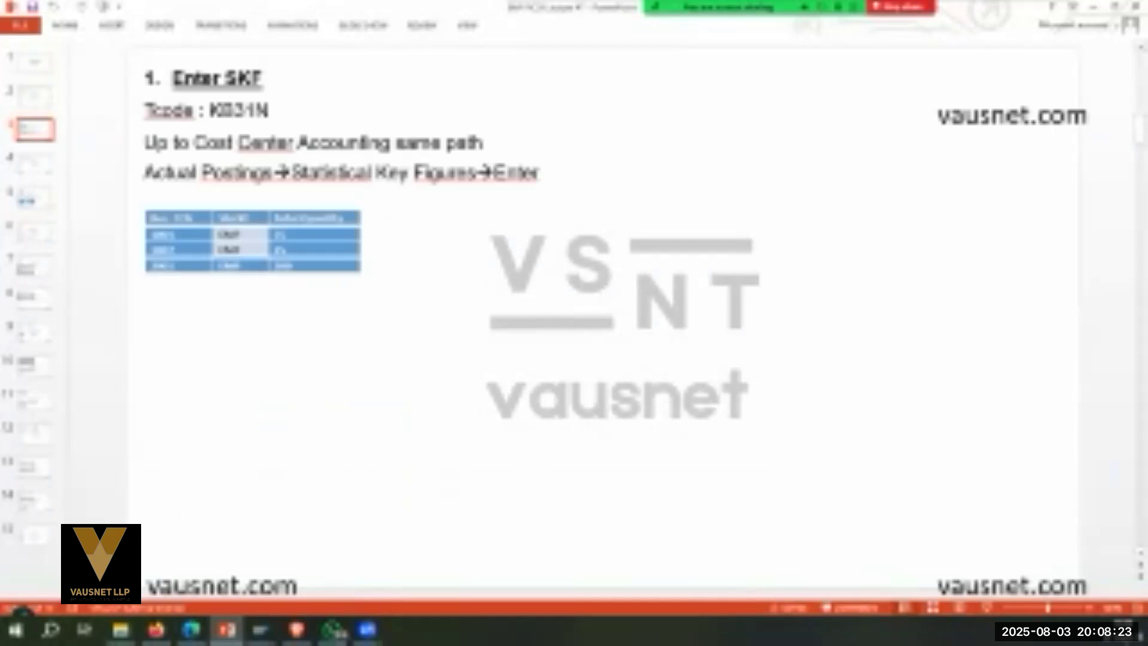
pyautogui.hotkey('alt', 'Tab')
pyautogui.press('Return')
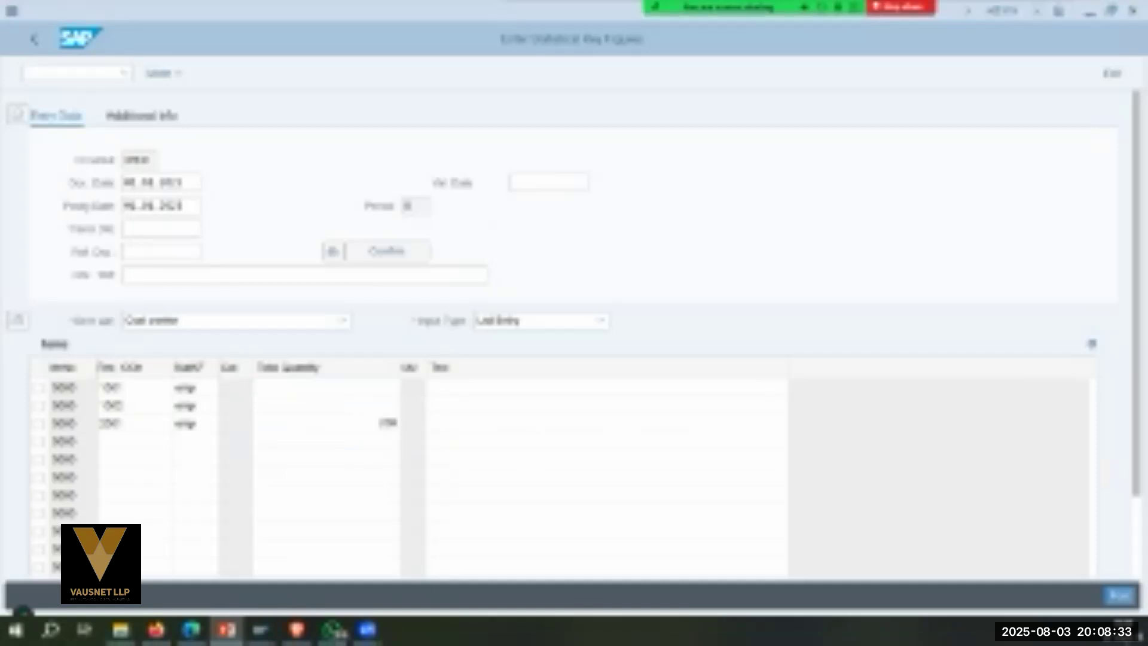
# Enter total quantities of 75 for cost center 1001 and 25 for cost center 1002, and post the document.
pyautogui.click(359, 388)
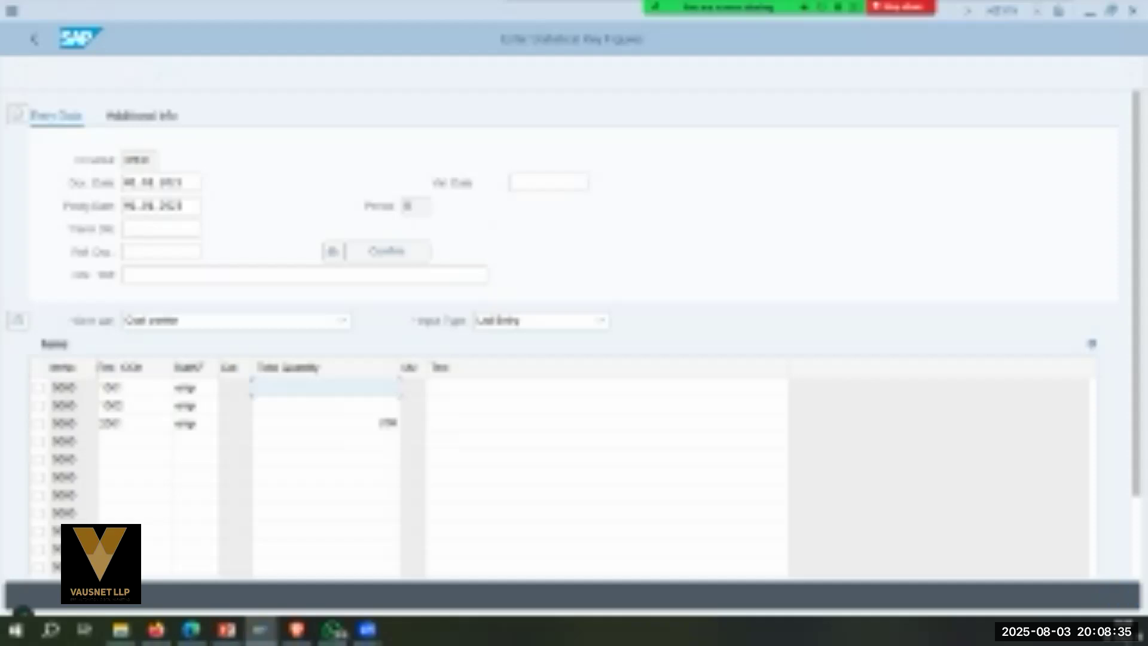
pyautogui.write('75')
pyautogui.press('Tab')
pyautogui.press('Tab')
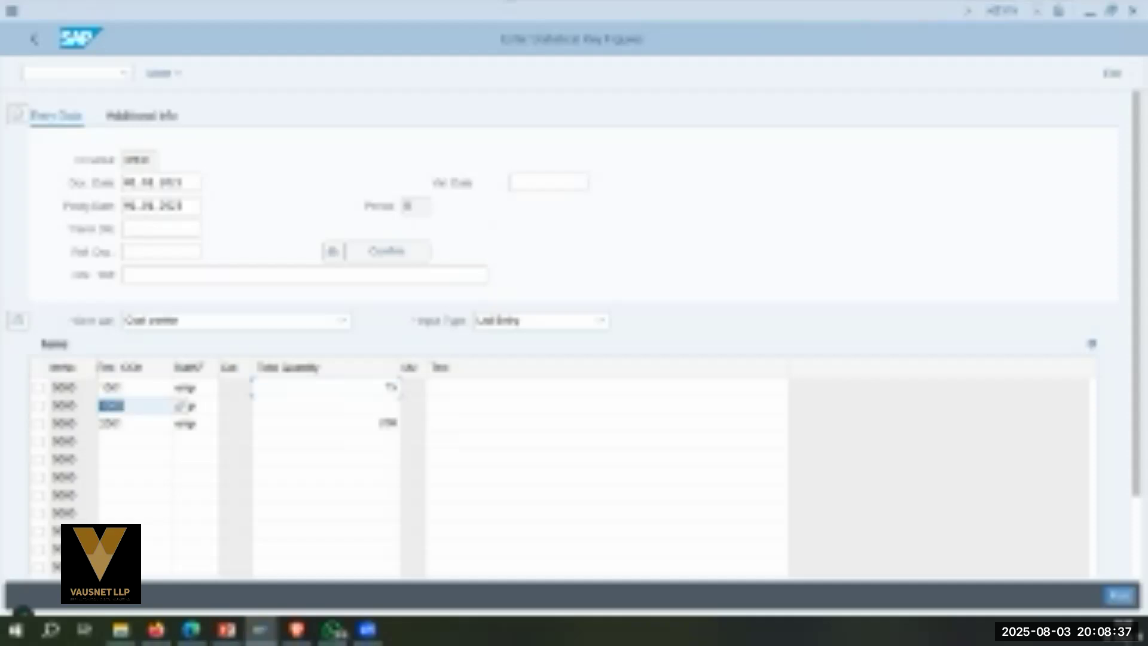
pyautogui.press('Tab')
pyautogui.press('Tab')
pyautogui.write('25')
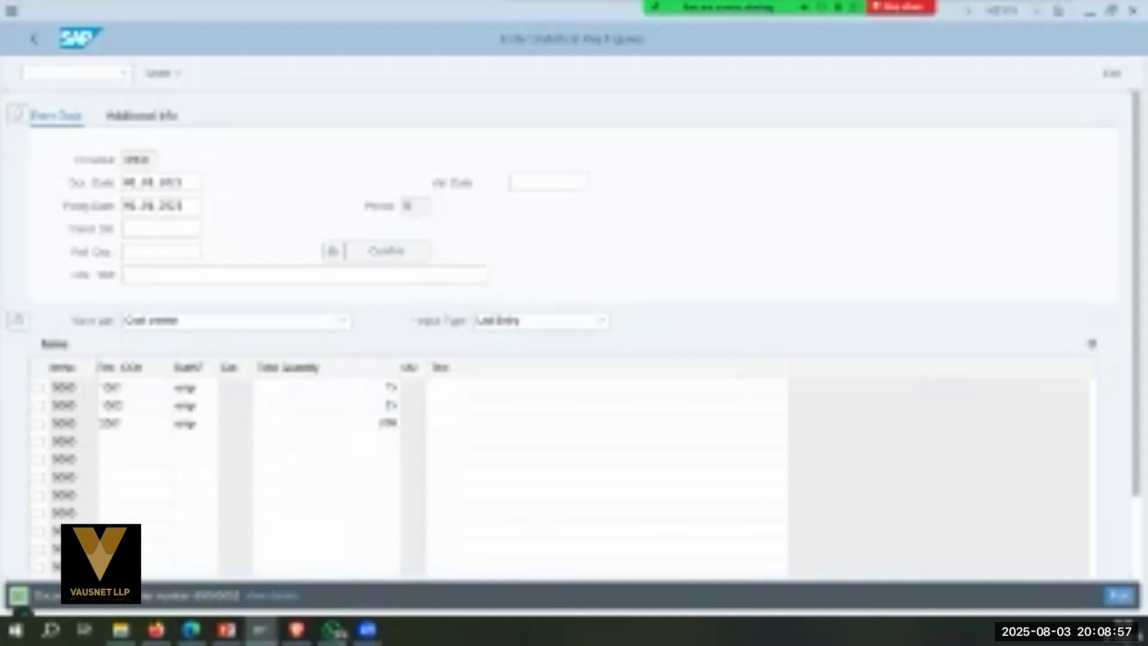
pyautogui.doubleClick(220, 595)
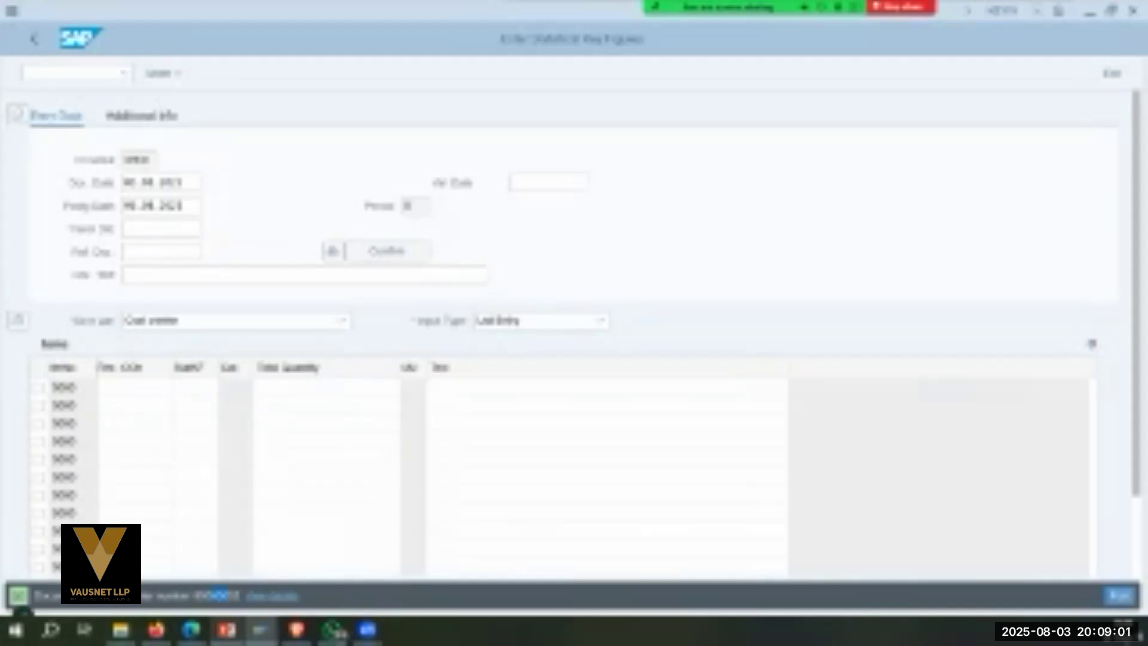
pyautogui.click(227, 629)
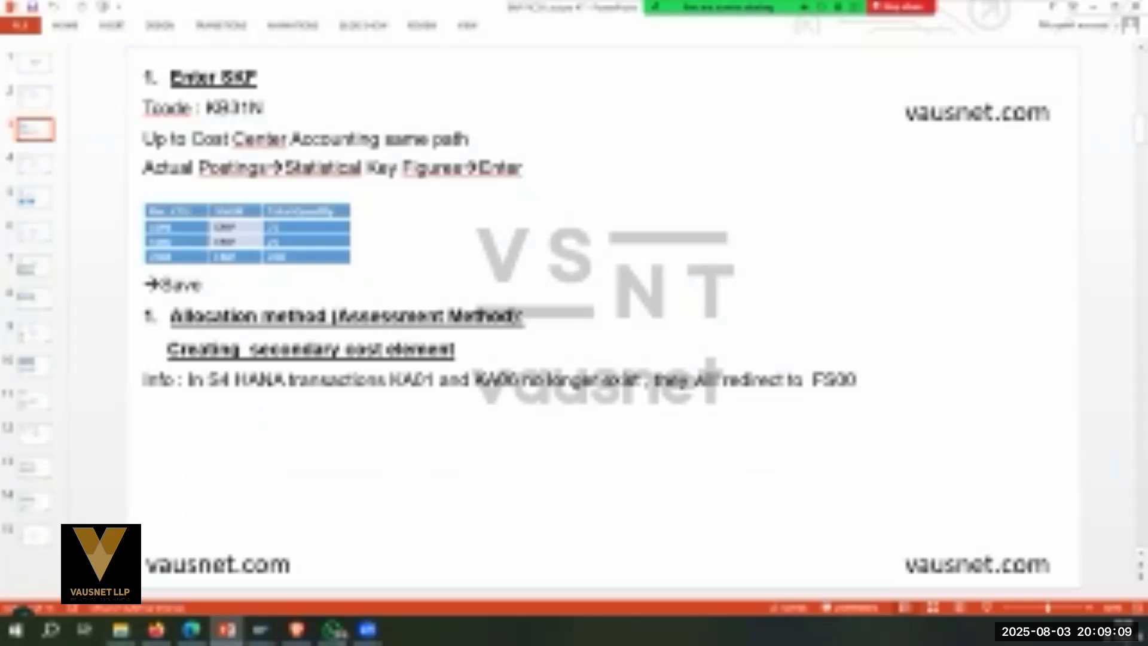
pyautogui.click(36, 164)
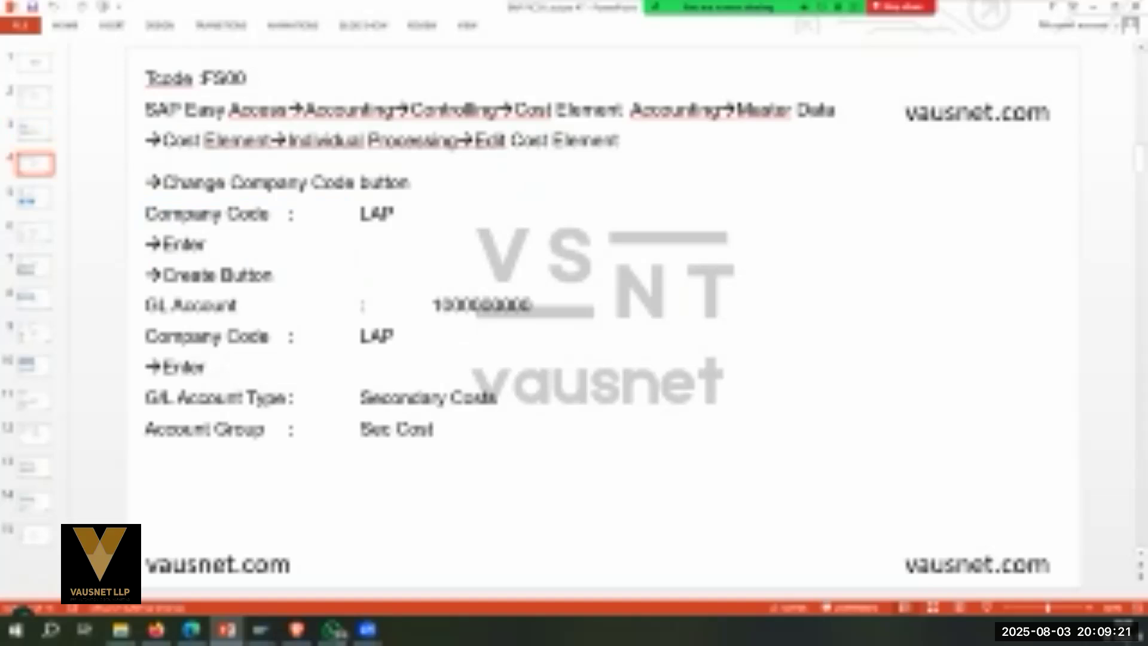
pyautogui.moveTo(433, 306); pyautogui.dragTo(536, 307)
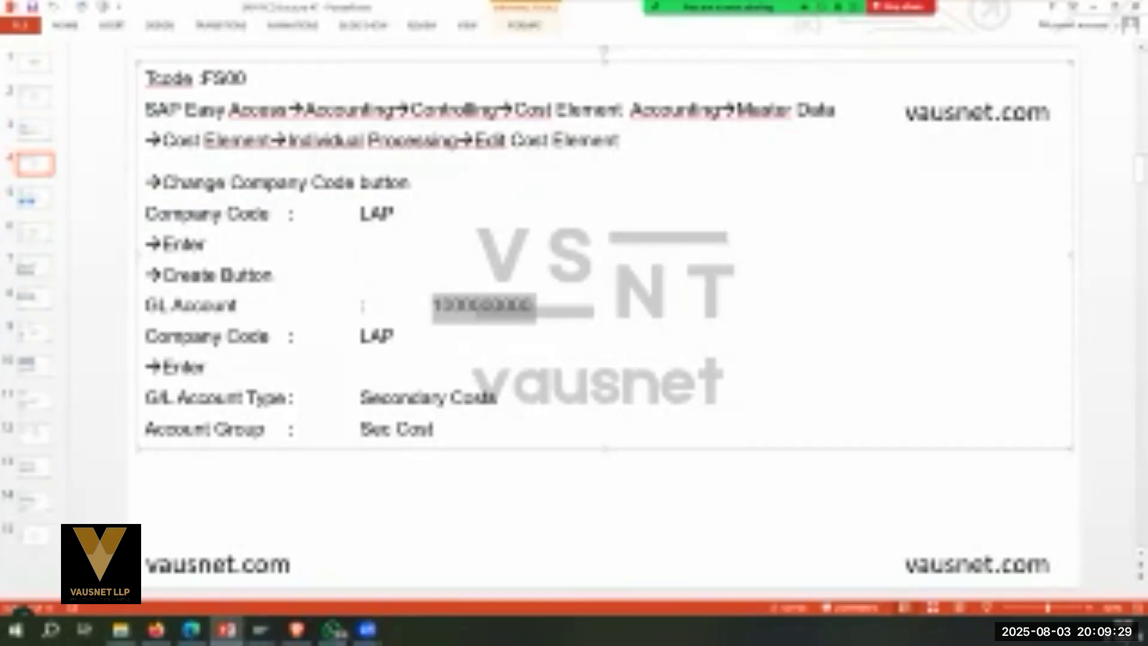
pyautogui.click(35, 198)
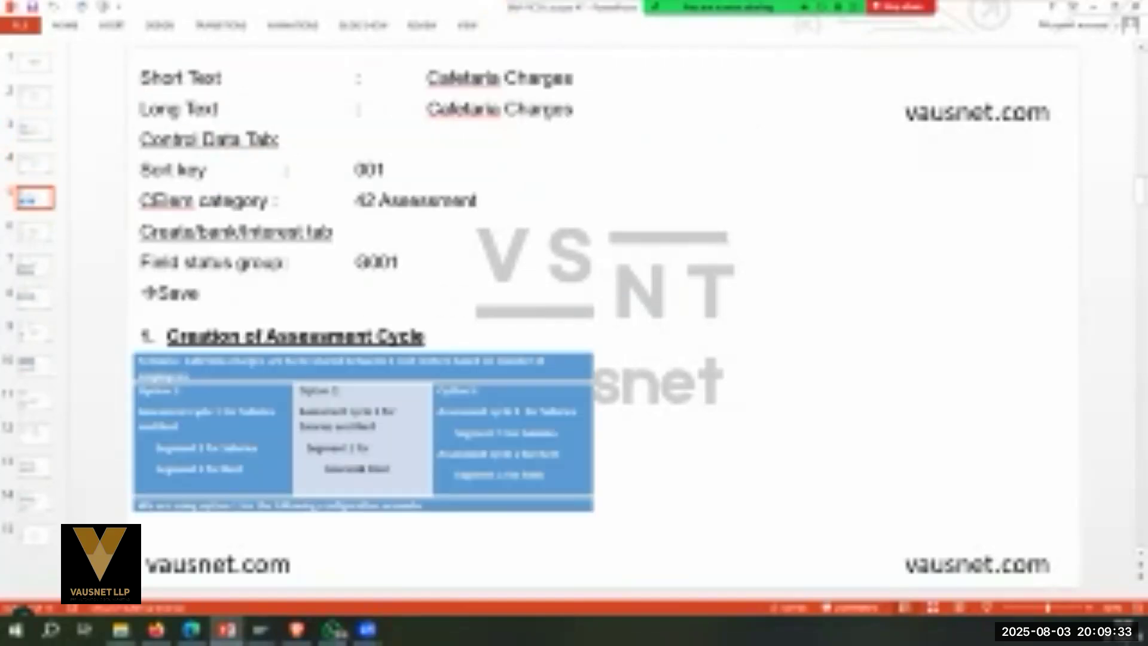
pyautogui.click(378, 201)
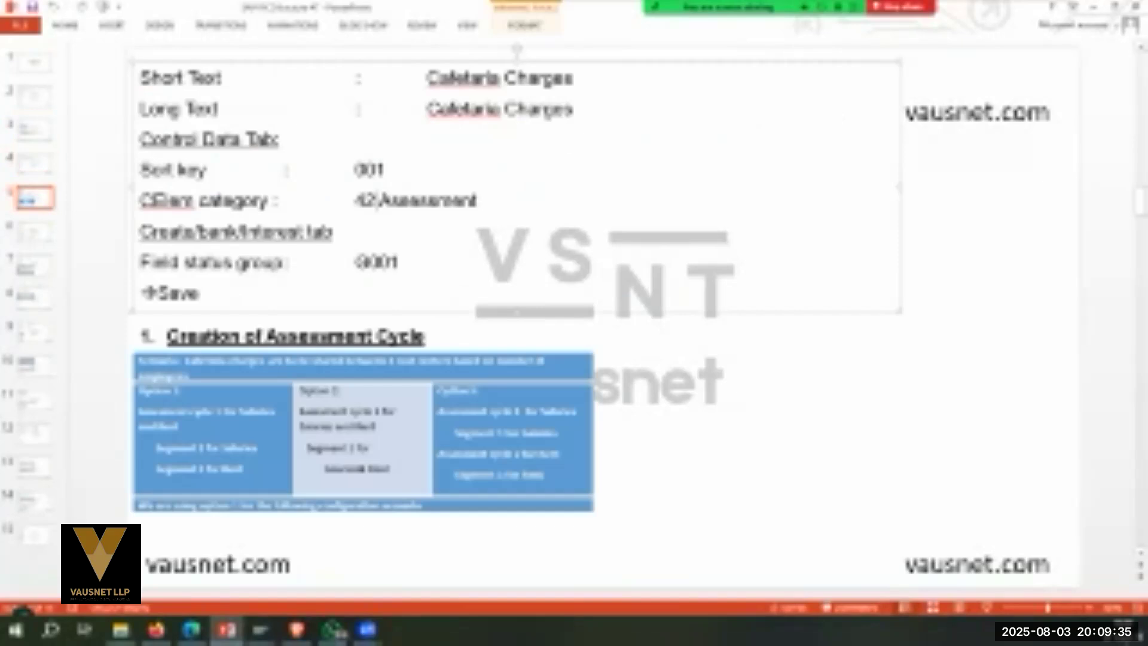
# Switch back to SAP and open transaction FS00 for editing G/L accounts centrally.
pyautogui.click(260, 630)
pyautogui.click(306, 565)
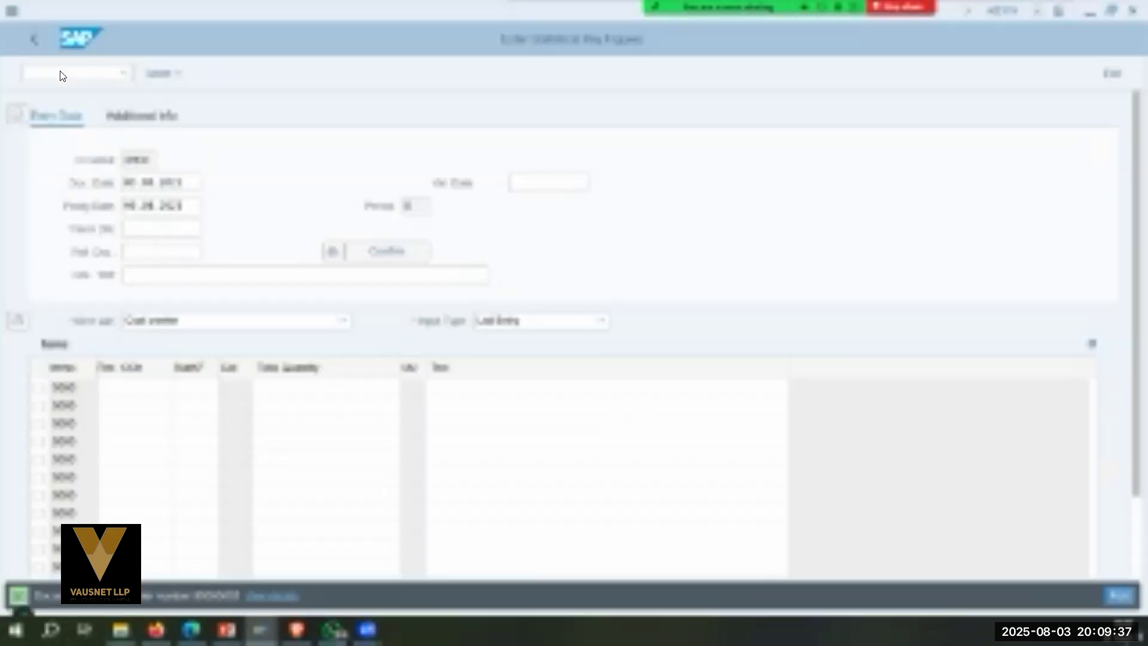
pyautogui.click(61, 75)
pyautogui.write('/nkb15n')
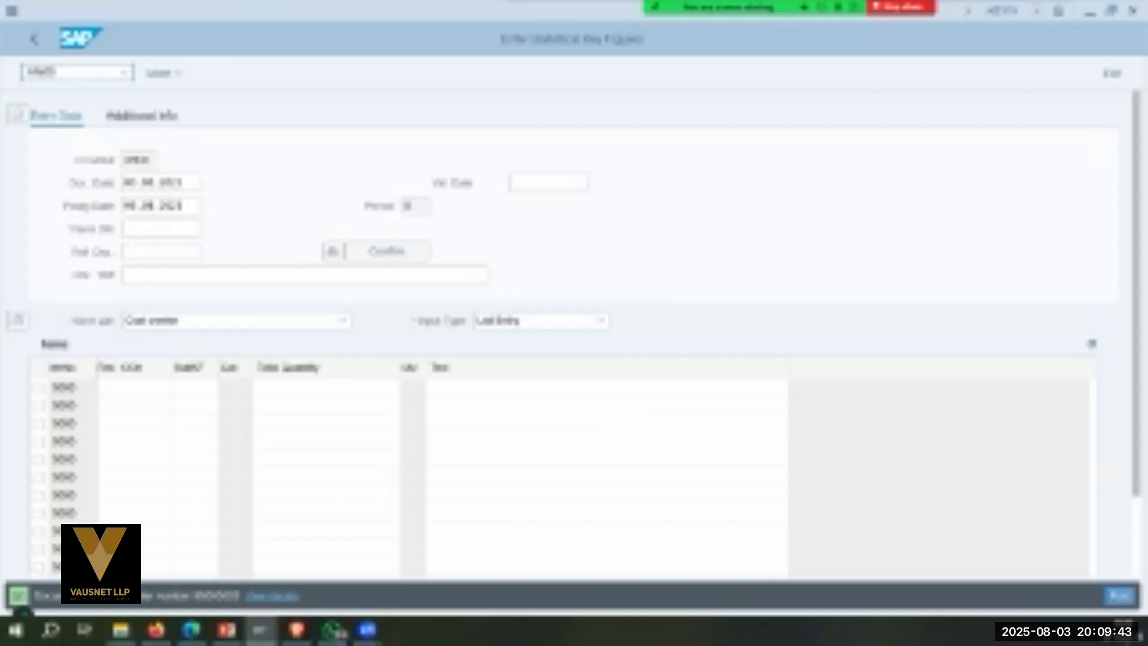
pyautogui.press('Return')
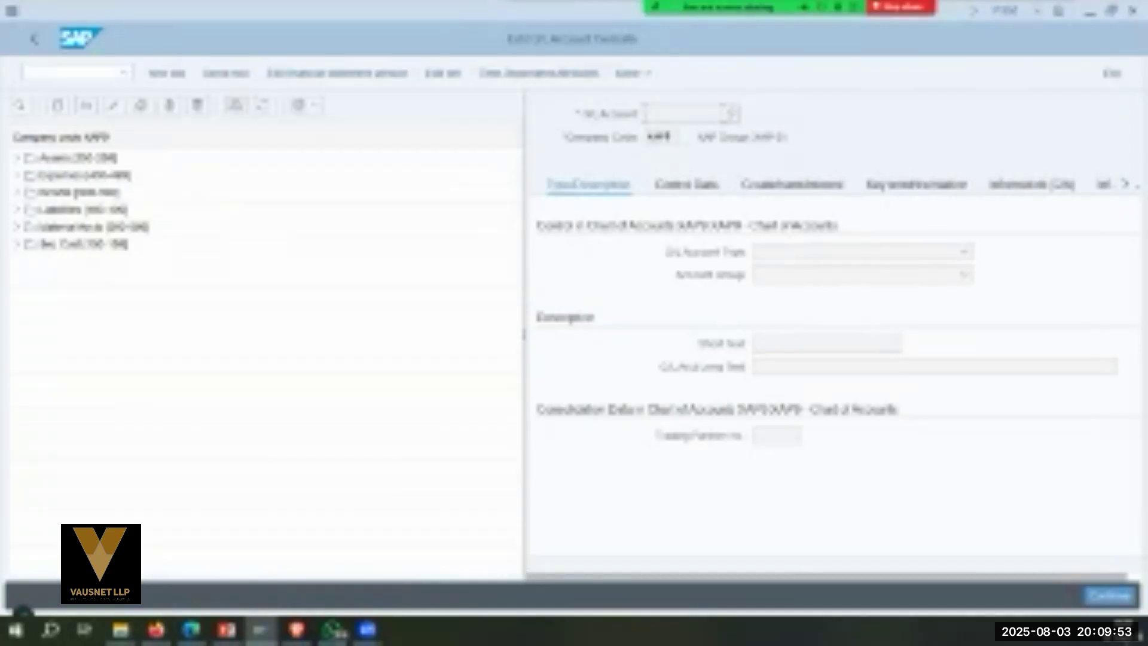
# Change the company code of the G/L account list and display the Salary Account from the Expenses group.
pyautogui.click(236, 104)
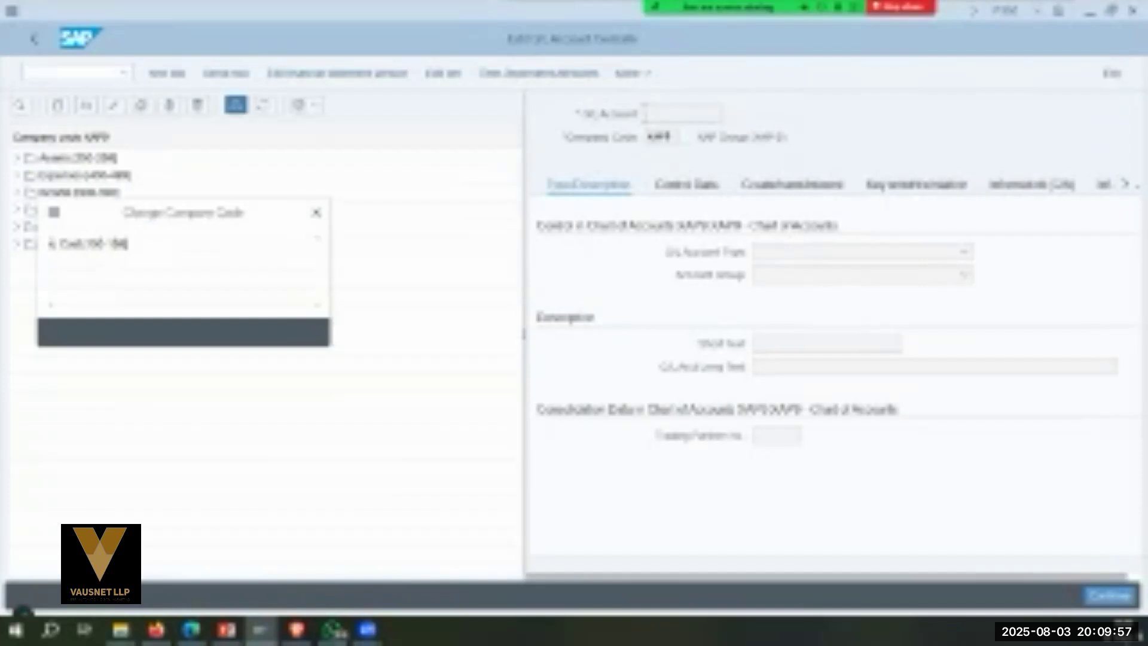
pyautogui.write('1000')
pyautogui.press('Return')
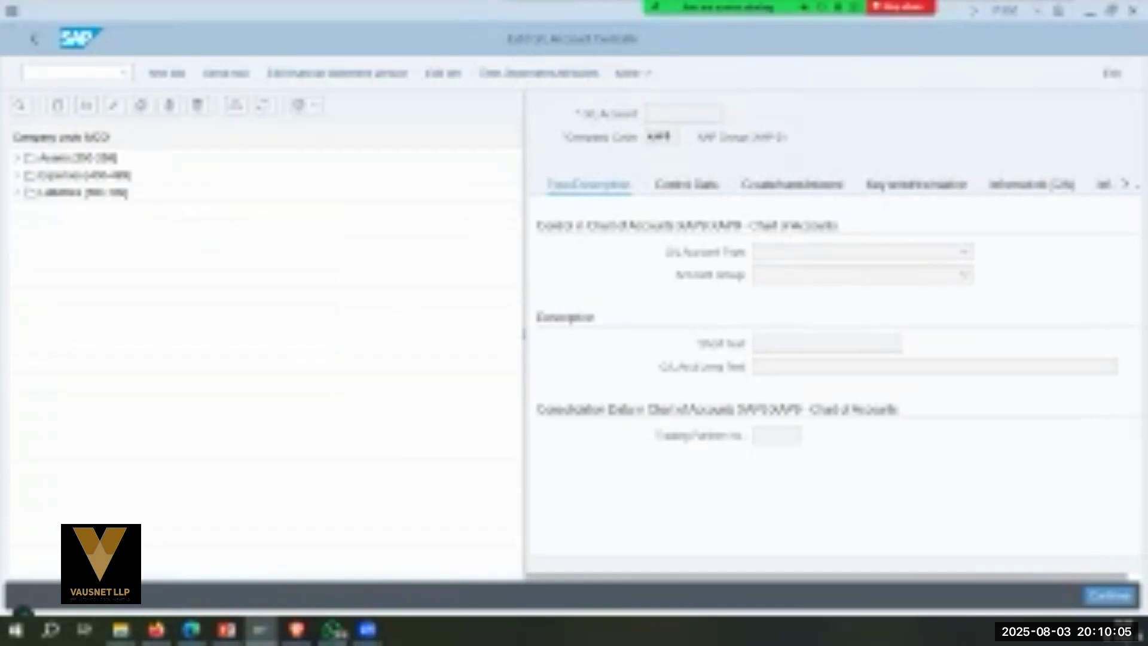
pyautogui.click(17, 175)
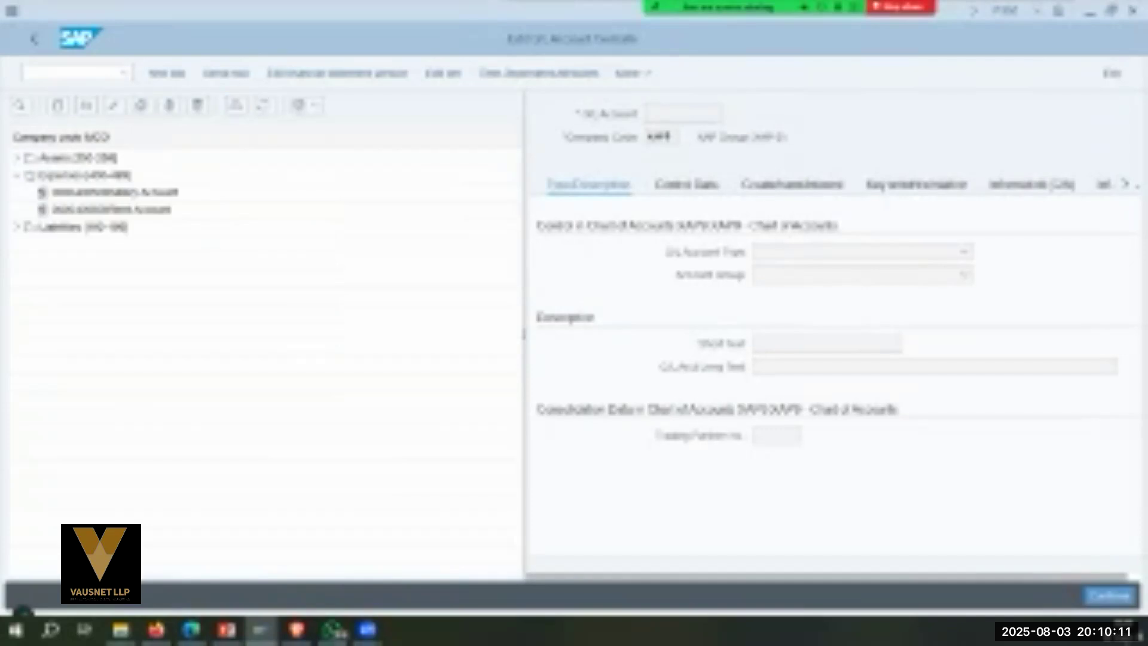
pyautogui.doubleClick(115, 193)
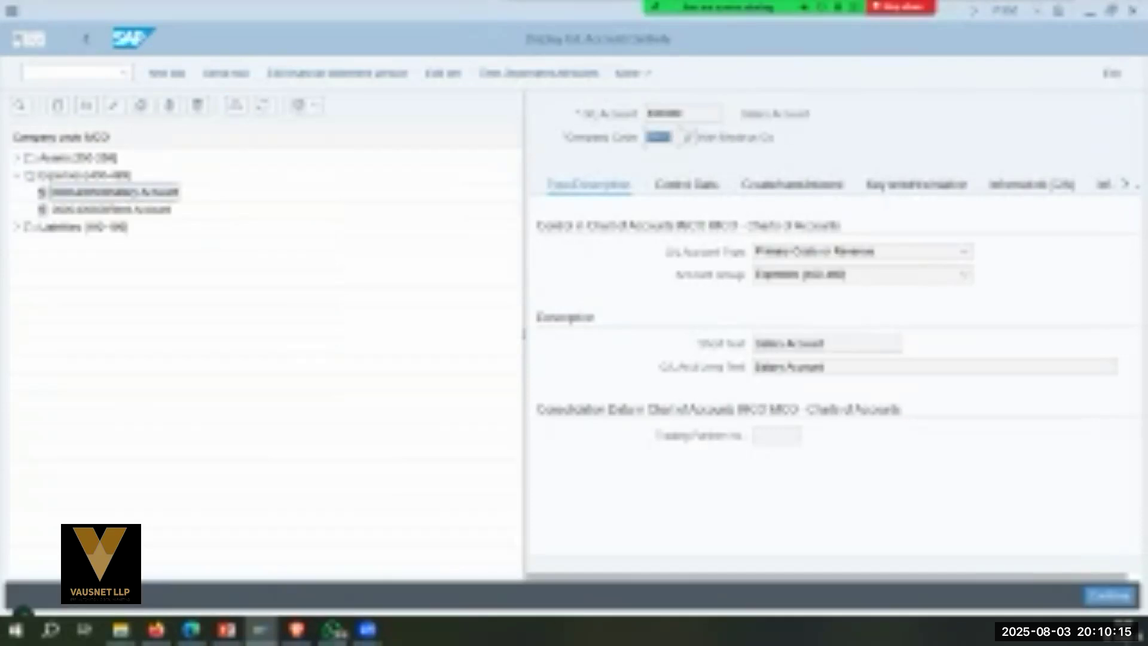
pyautogui.click(58, 106)
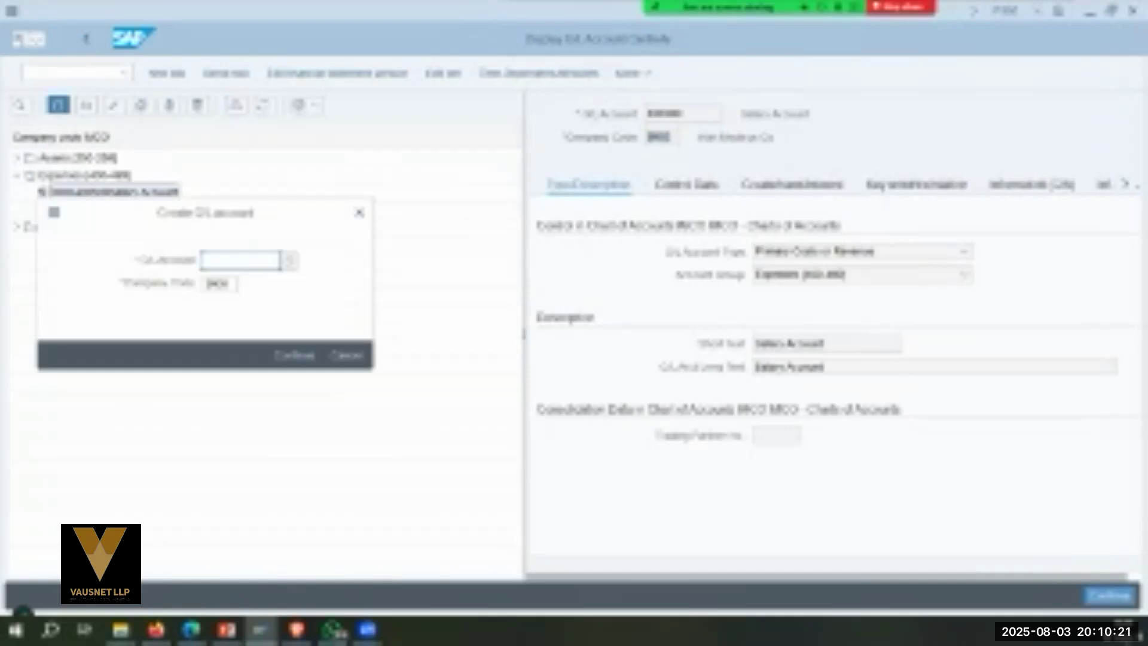
pyautogui.press('Return')
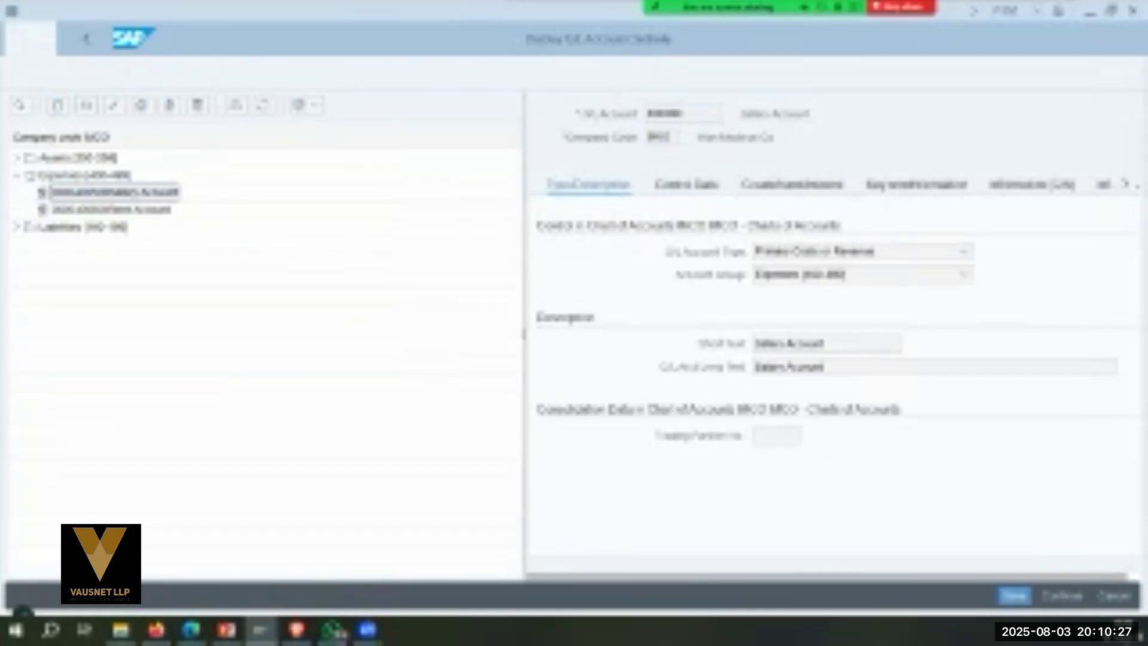
pyautogui.click(964, 252)
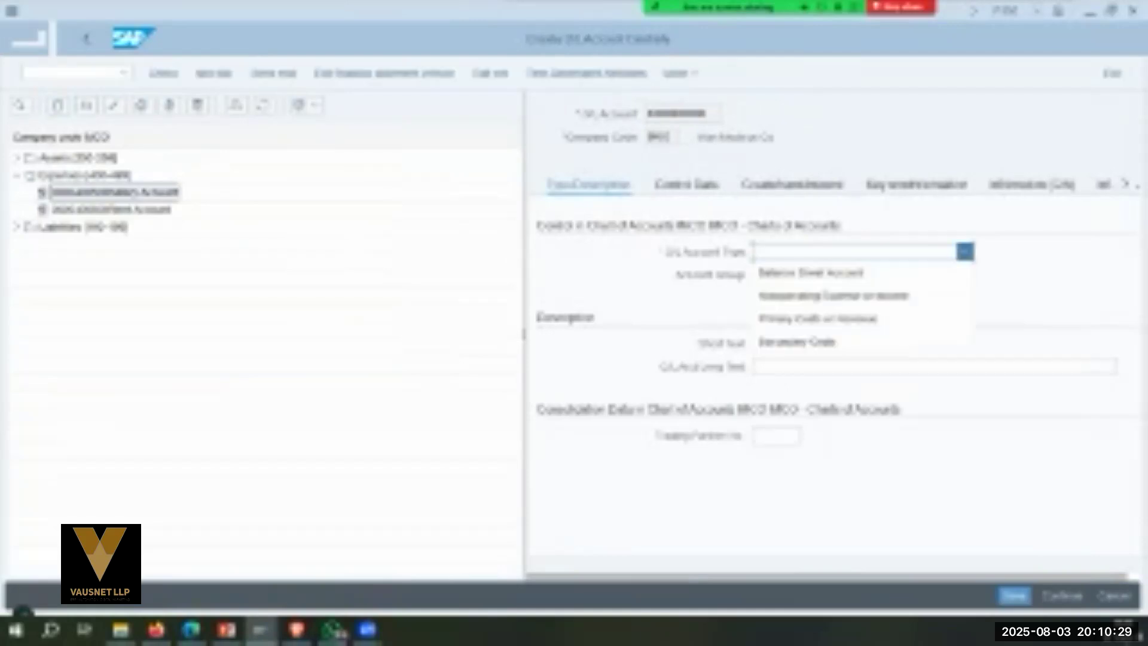
pyautogui.click(796, 341)
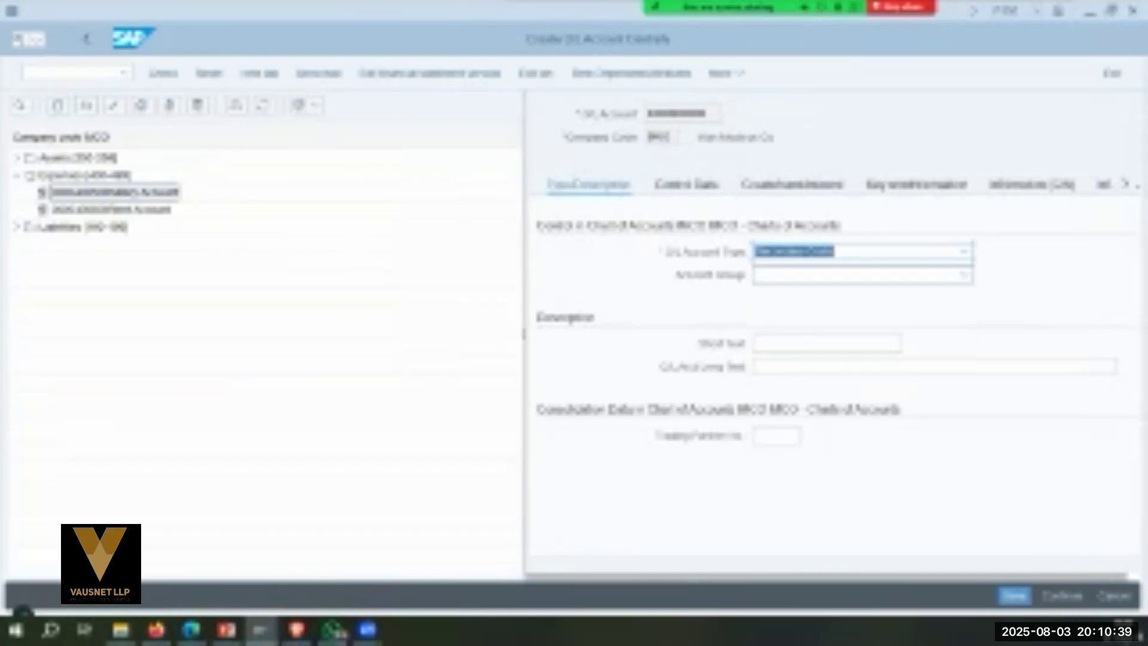
# Try the Liabilities account group for the new secondary cost account, clear it and look through the available groups again.
pyautogui.click(964, 275)
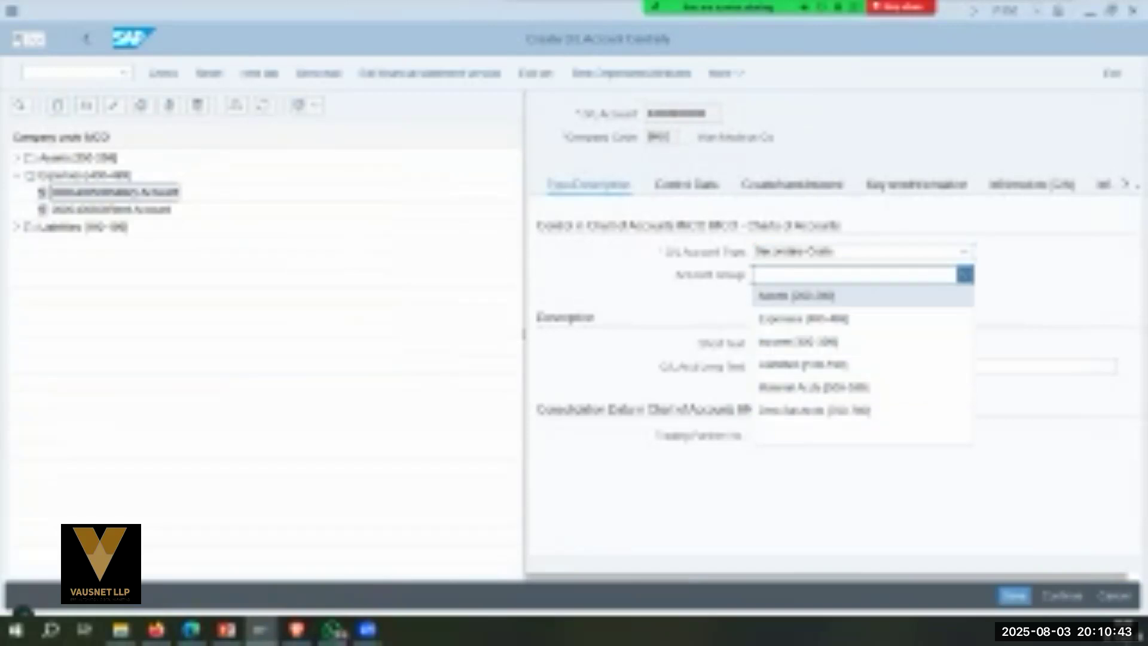
pyautogui.click(803, 365)
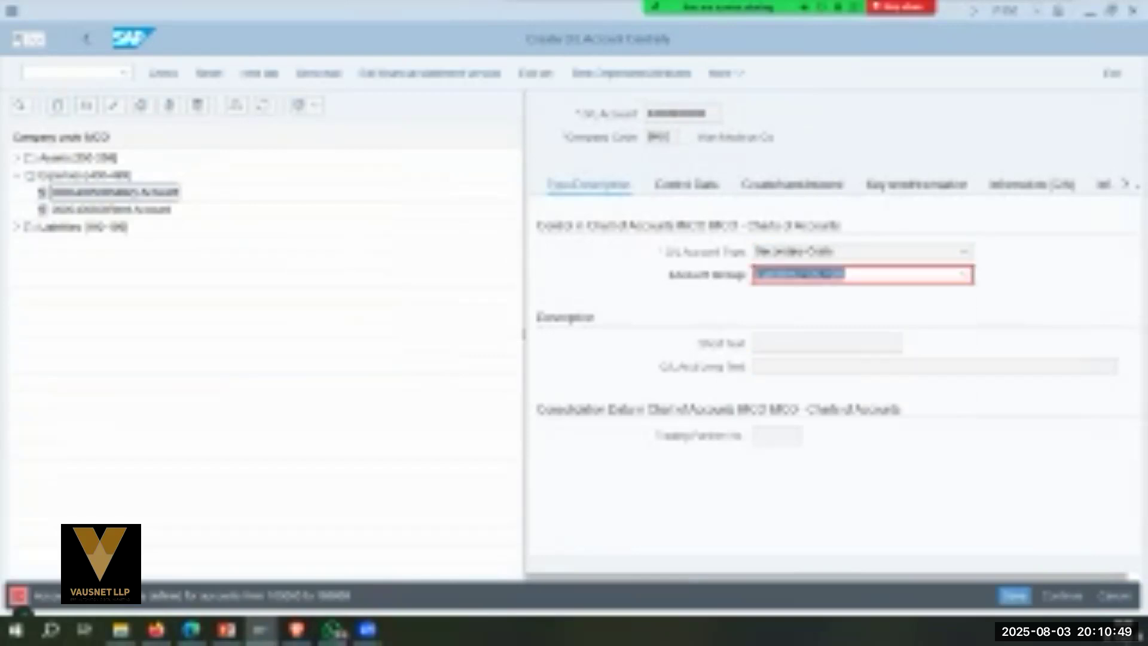
pyautogui.click(964, 273)
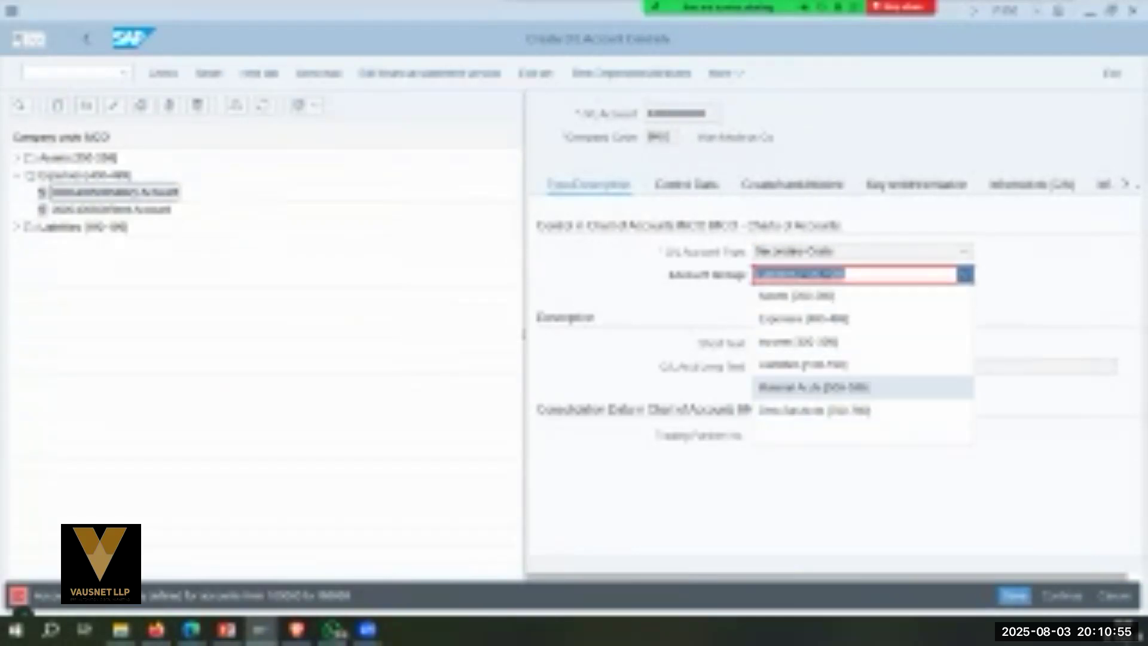
pyautogui.click(862, 434)
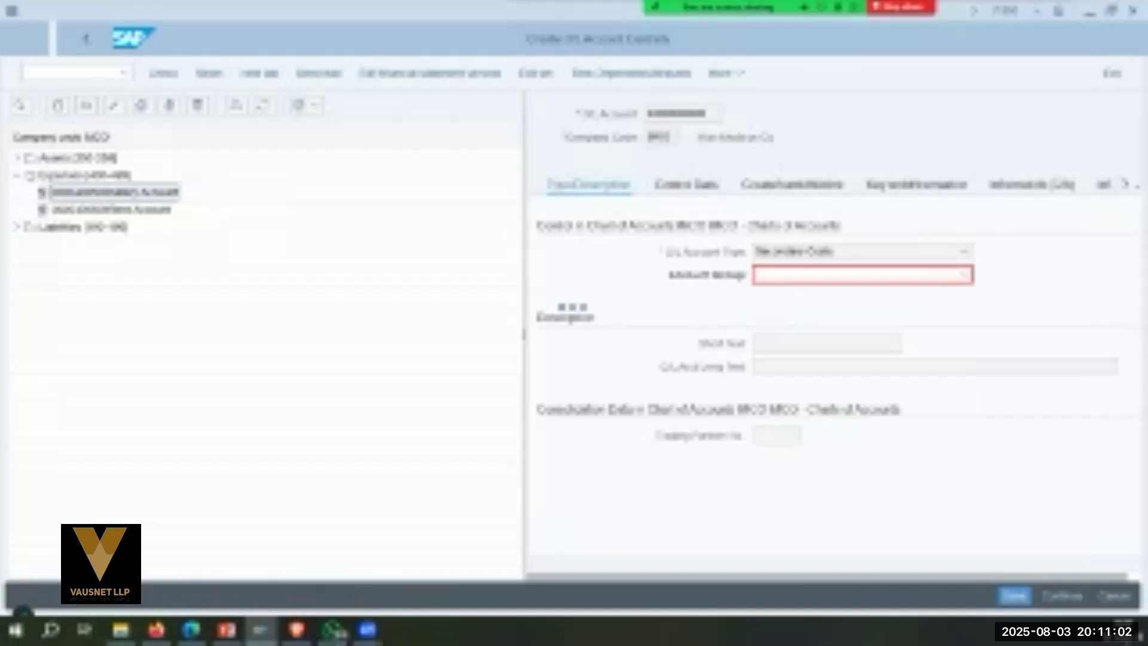
pyautogui.click(964, 275)
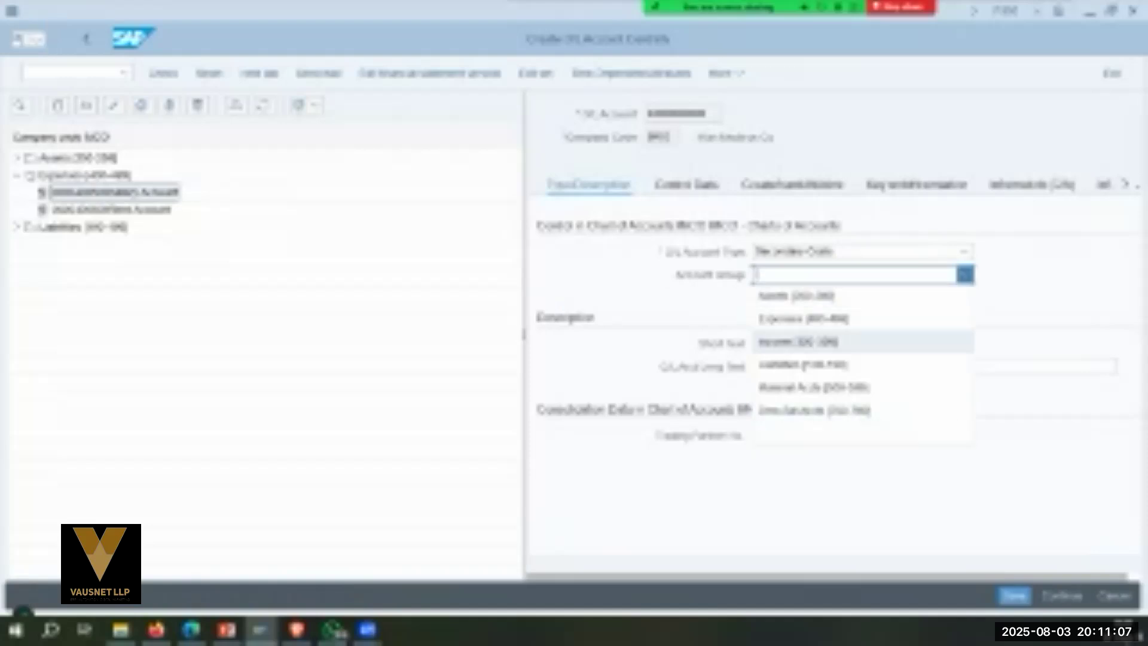
pyautogui.click(84, 71)
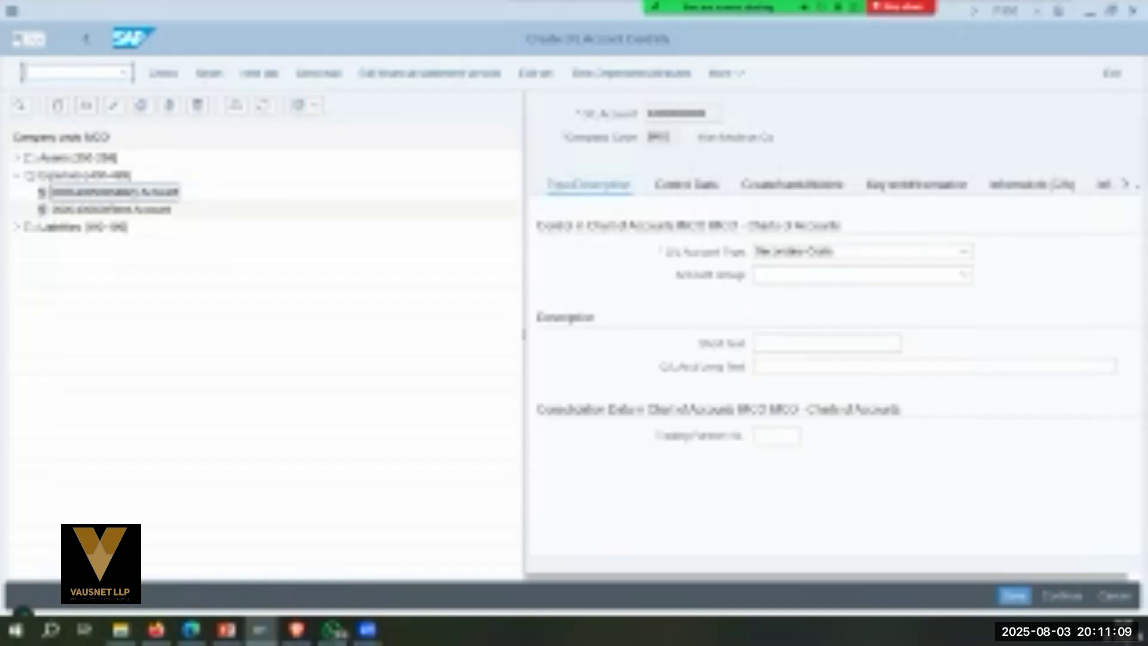
pyautogui.write('fs00d4')
pyautogui.press('Return')
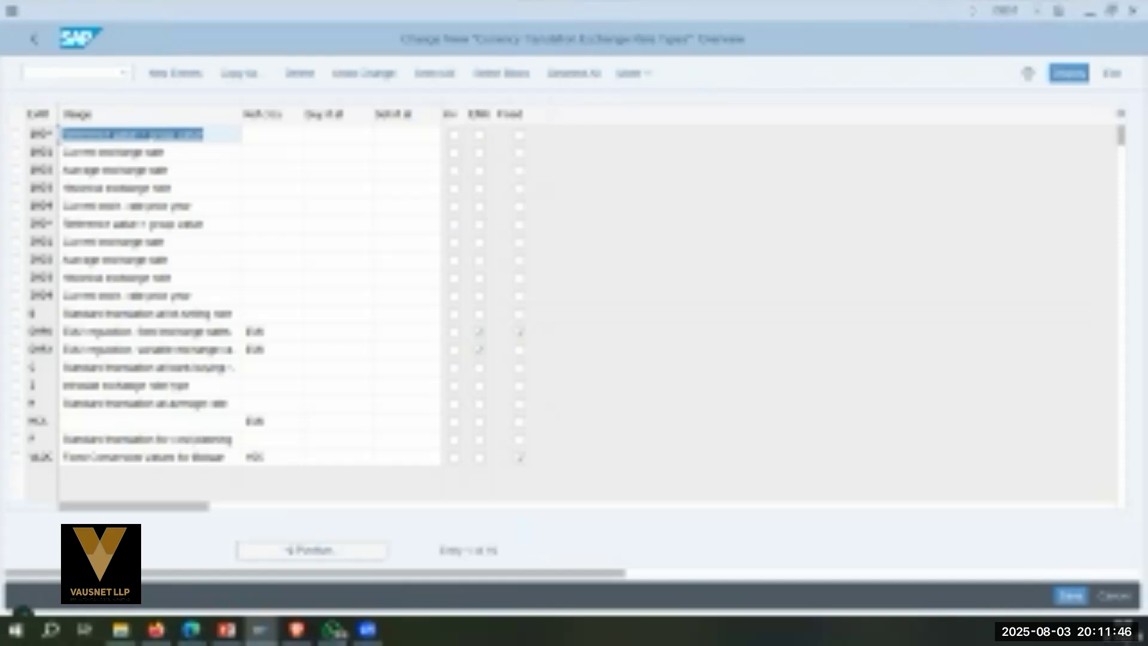
# Open the SPRO implementation guide and expand Financial Accounting through General Ledger Accounting, Master Data and G/L Accounts to Preparations.
pyautogui.click(93, 70)
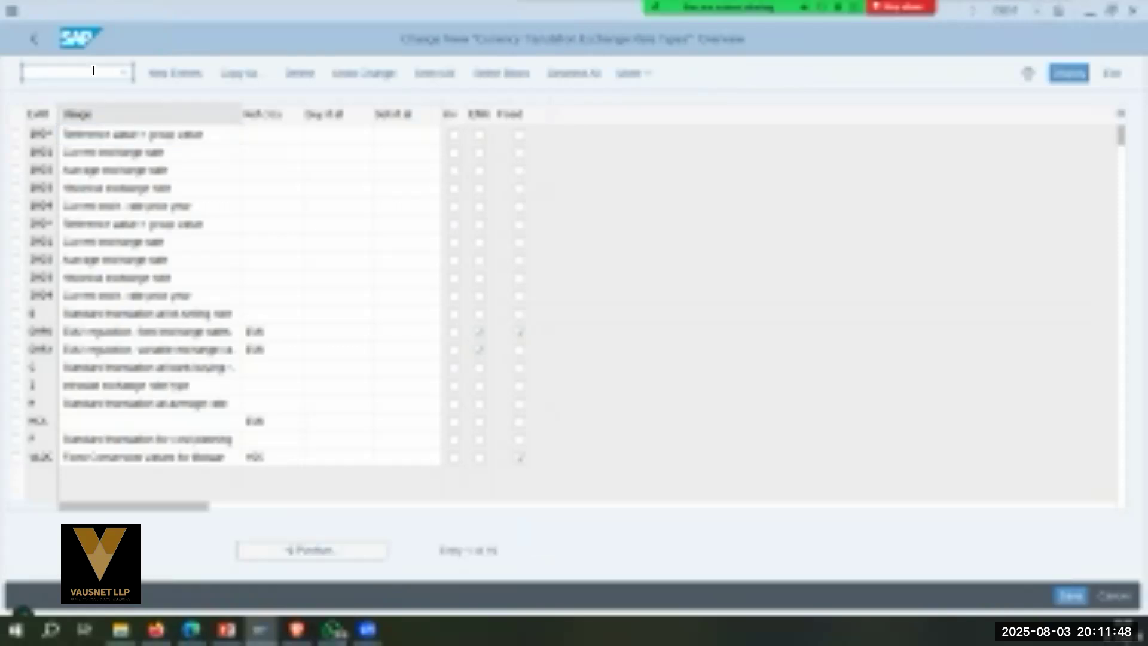
pyautogui.write('/nspro')
pyautogui.press('Return')
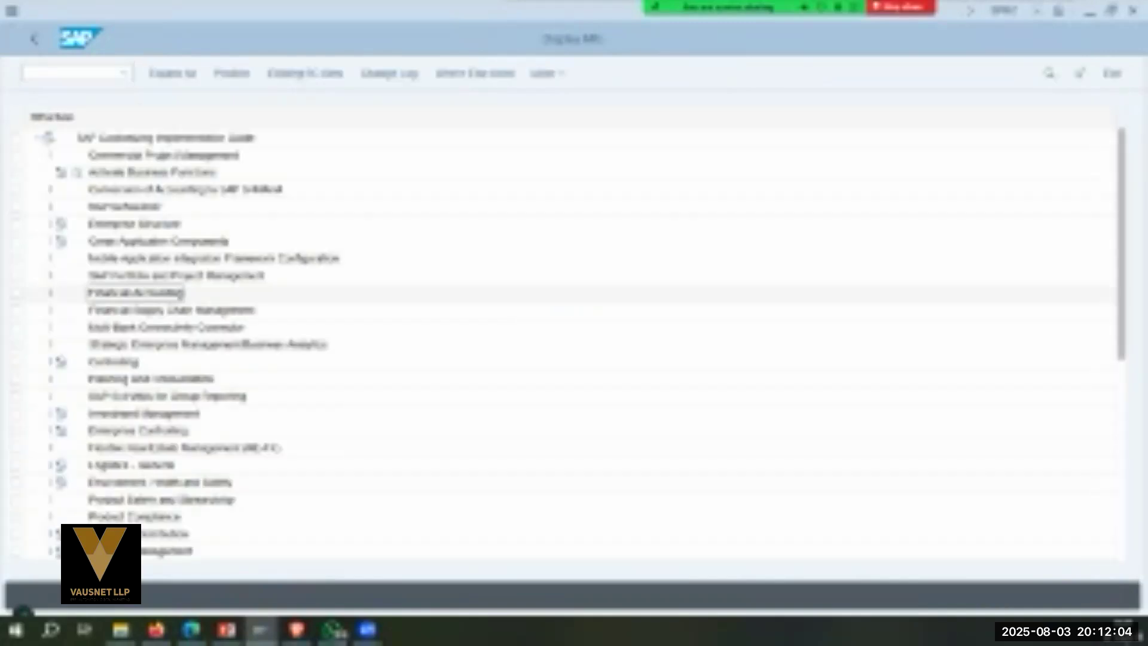
pyautogui.click(51, 293)
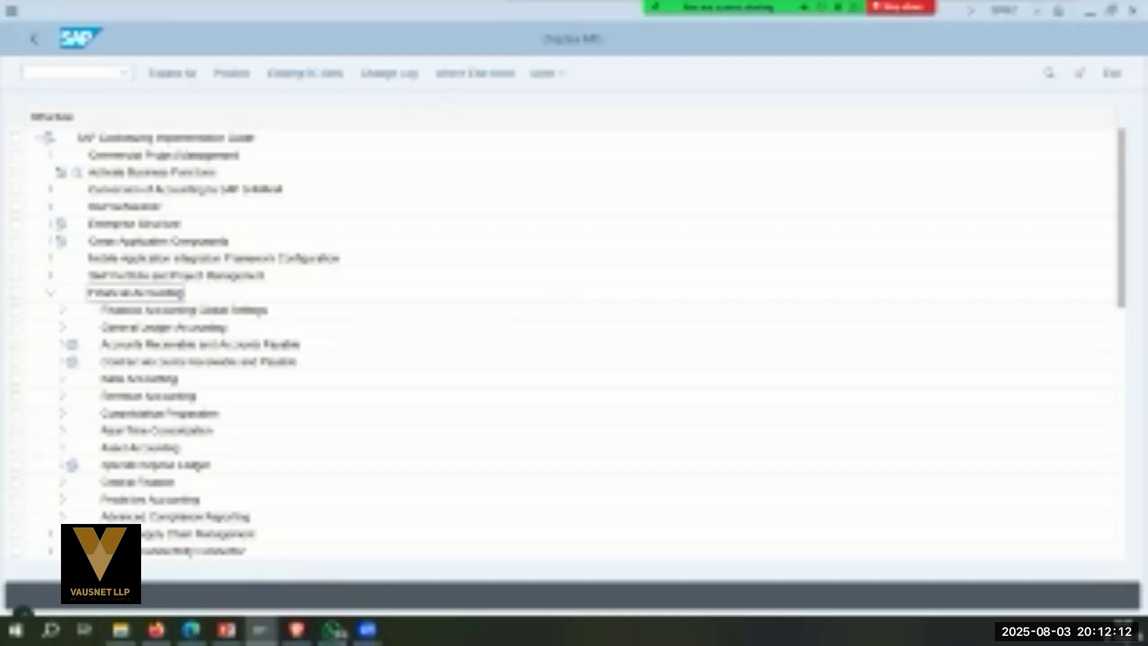
pyautogui.click(63, 328)
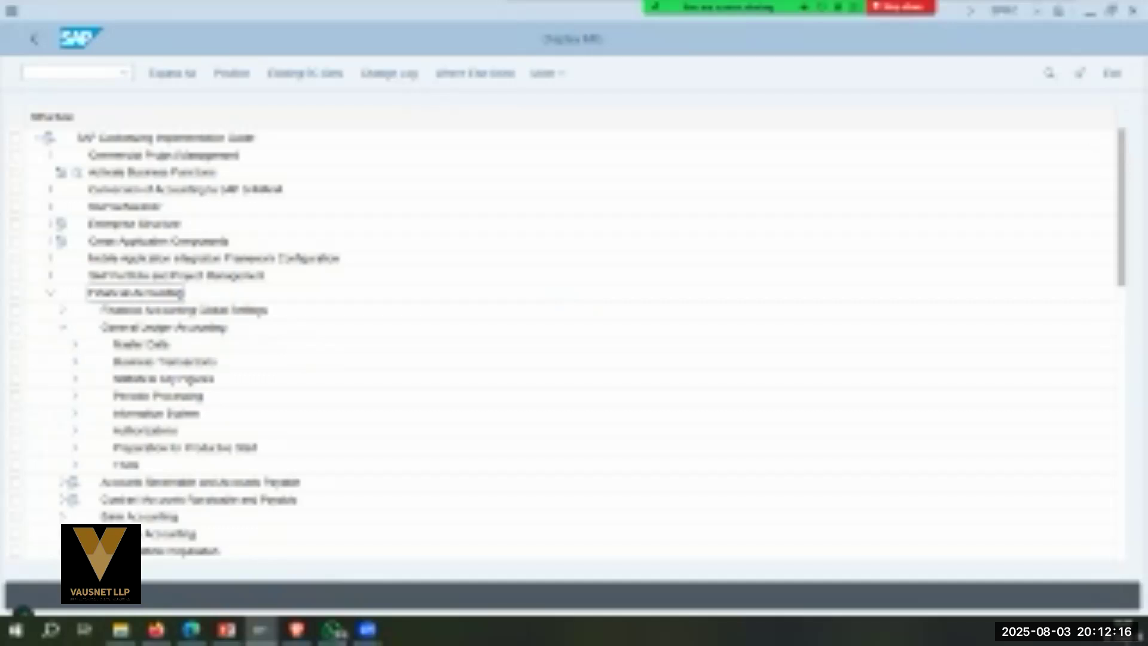
pyautogui.click(75, 345)
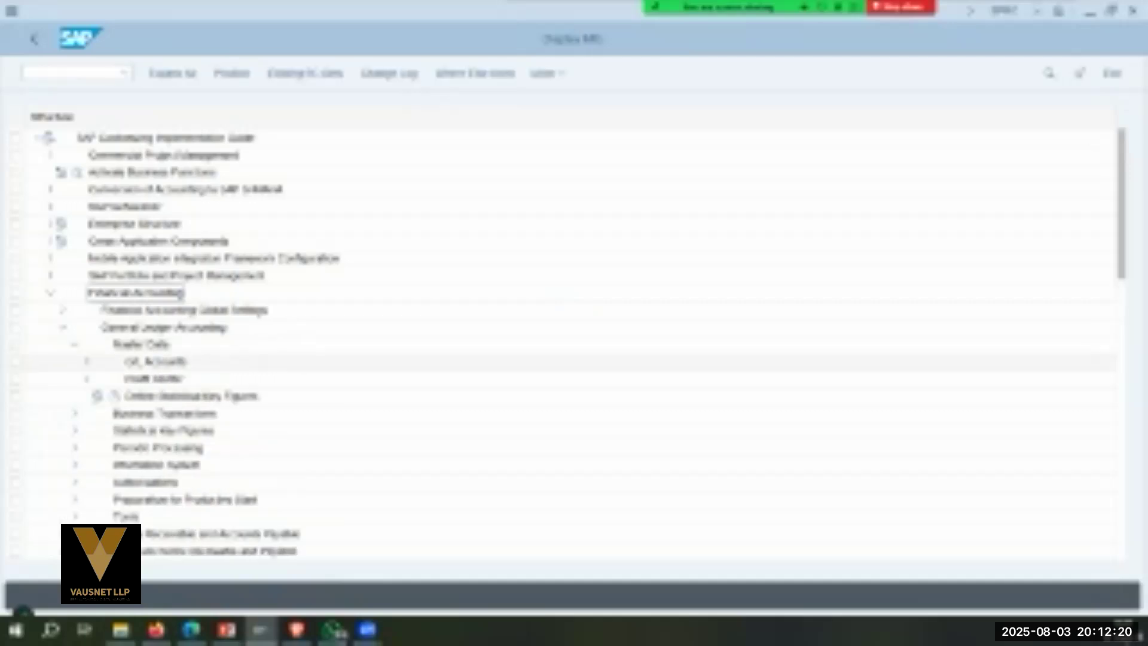
pyautogui.click(87, 361)
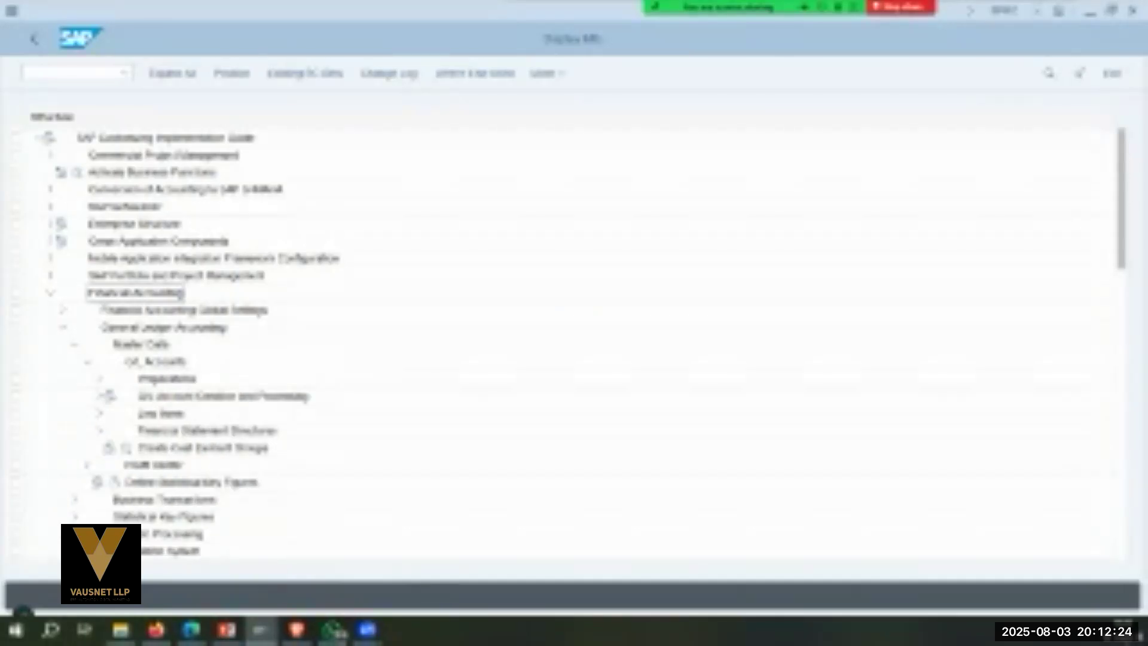
pyautogui.click(100, 378)
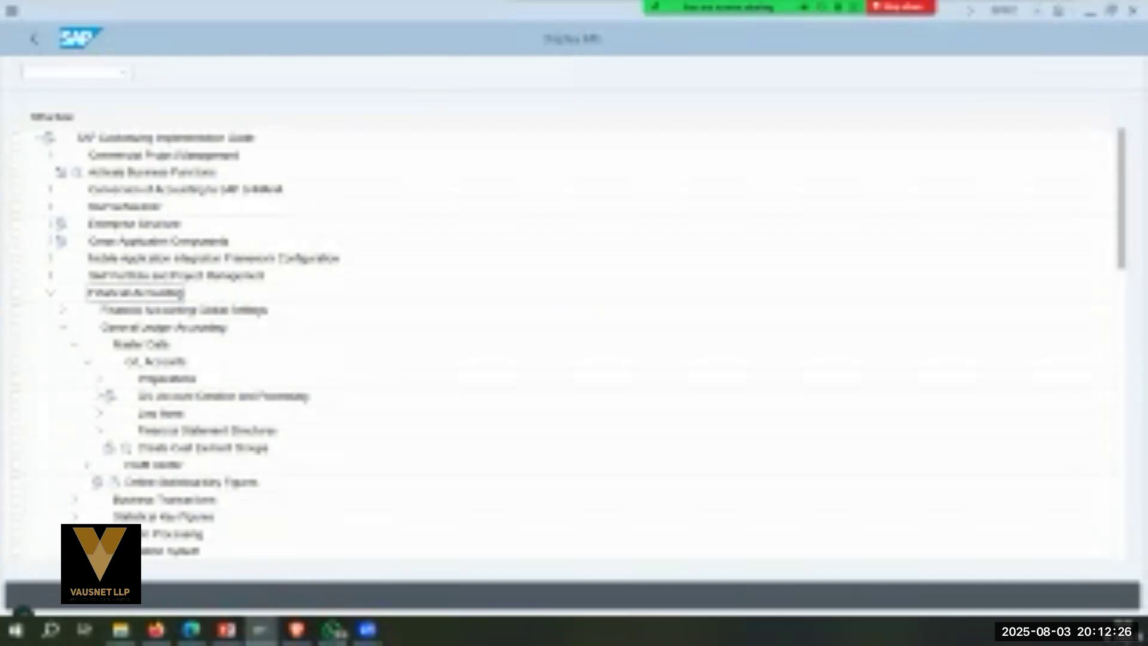
# Open Edit Chart of Accounts List and position the list at chart of accounts VAUS.
pyautogui.click(139, 413)
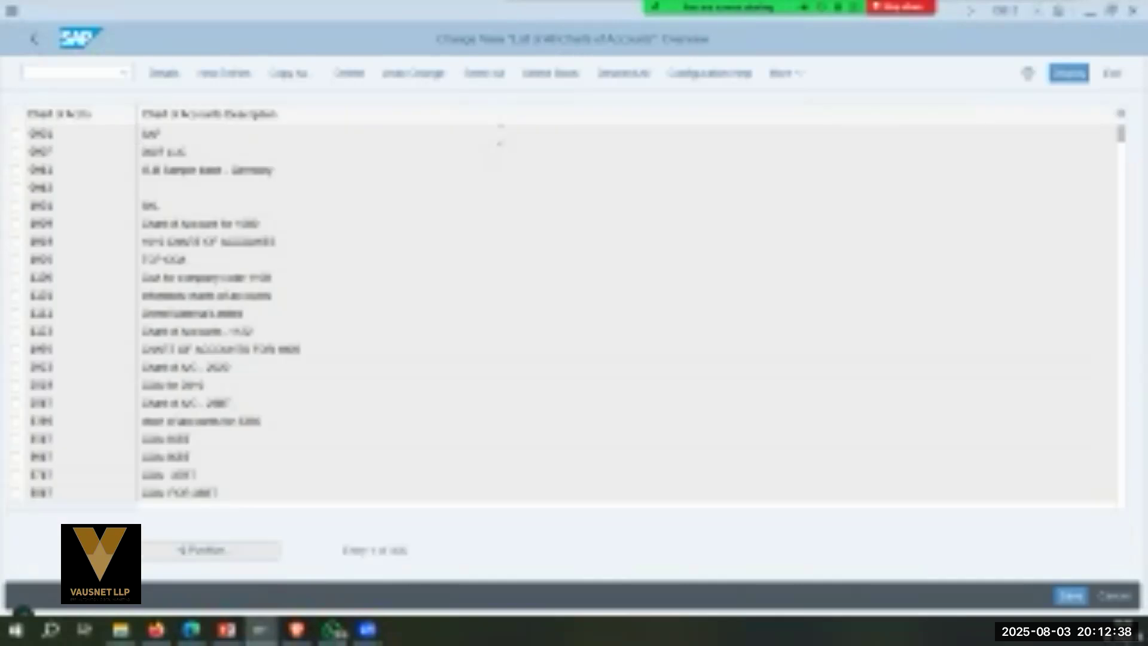
pyautogui.click(203, 549)
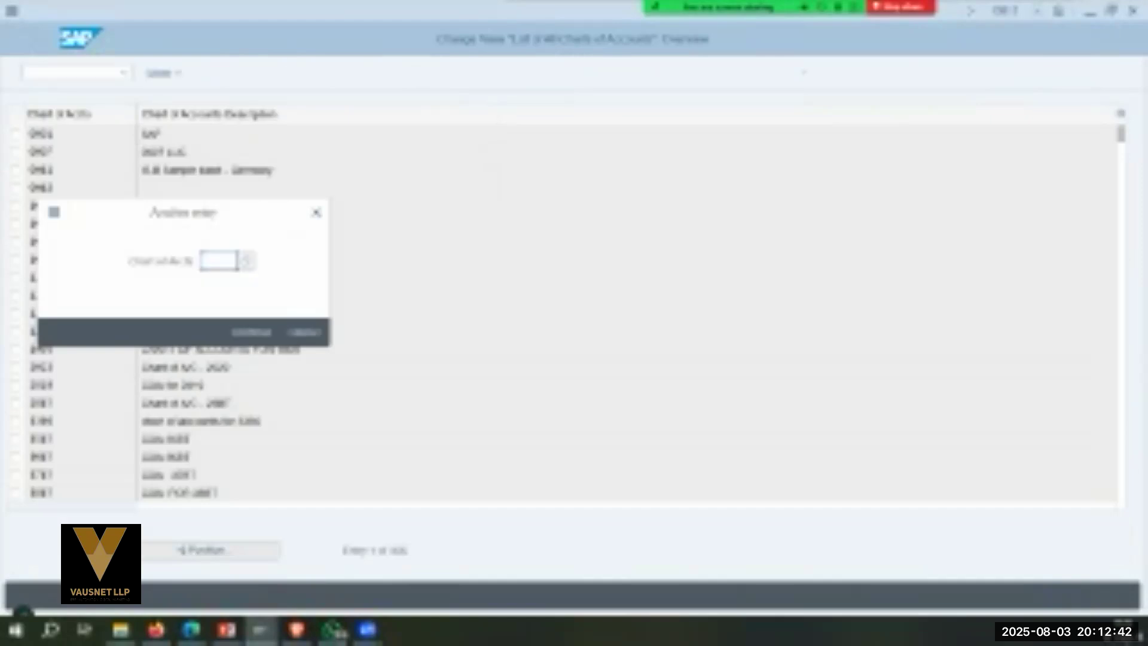
pyautogui.write('vaus')
pyautogui.press('Return')
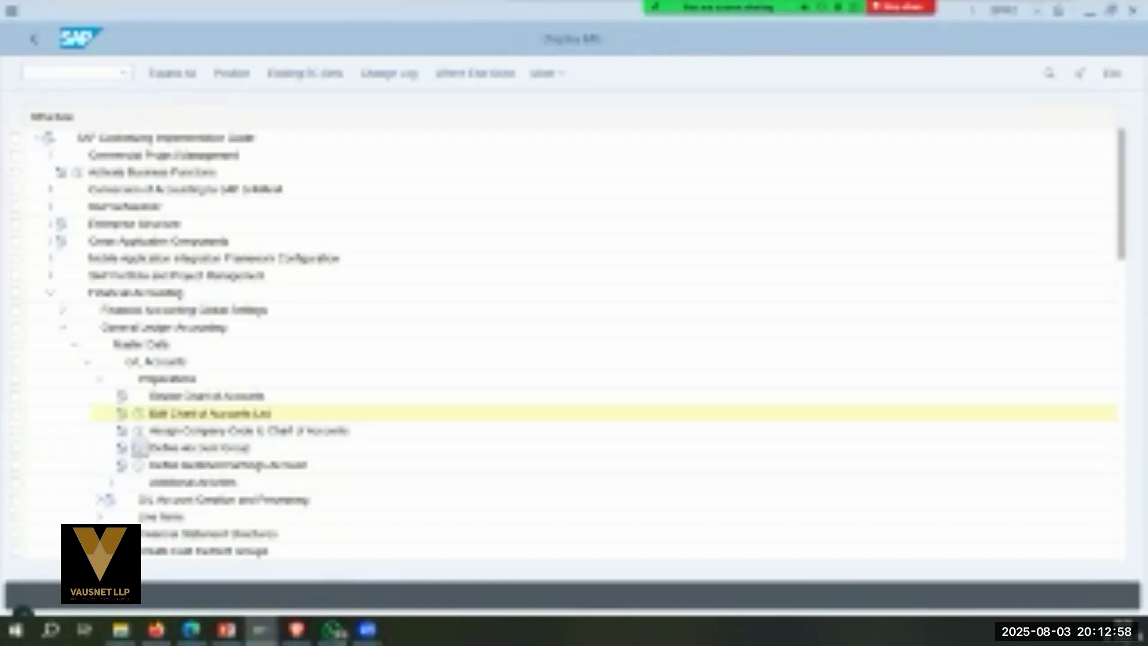
# Open Define Account Group and look for the account groups of chart of accounts TA08, then of HANA.
pyautogui.click(138, 447)
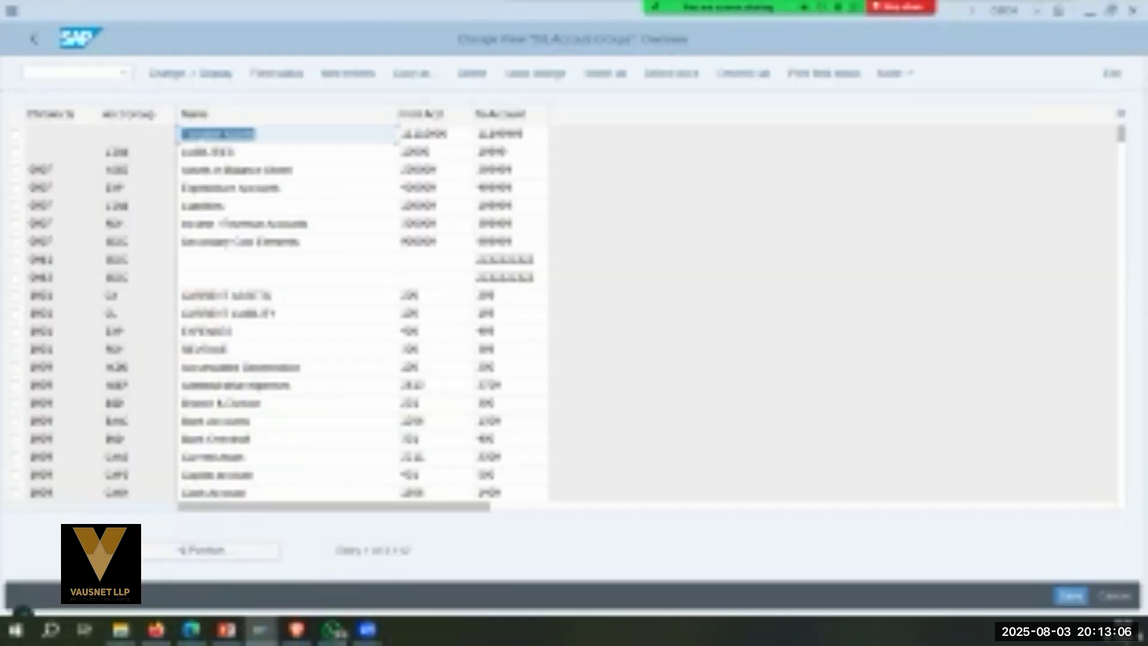
pyautogui.click(207, 549)
pyautogui.moveTo(367, 629)
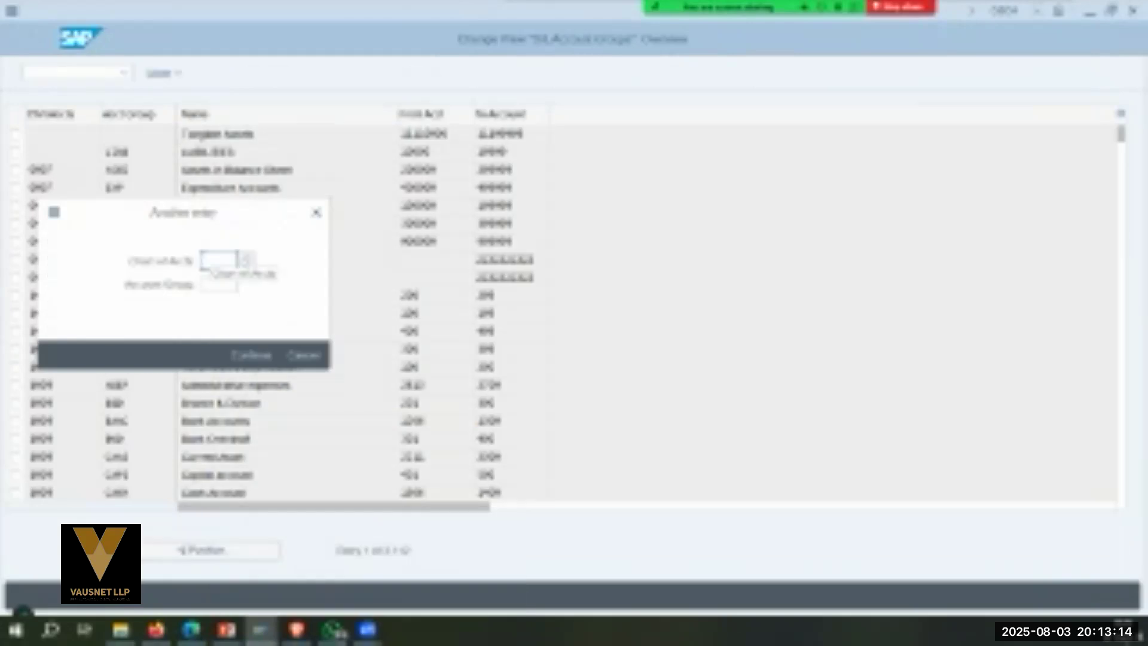
pyautogui.write('ta')
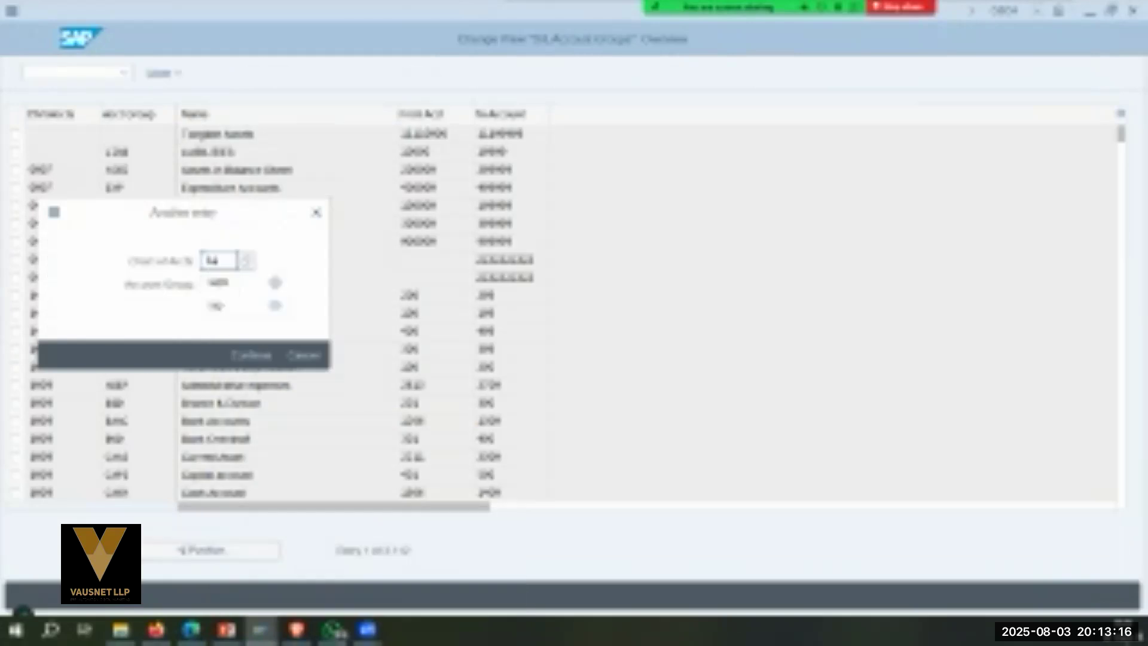
pyautogui.write('08')
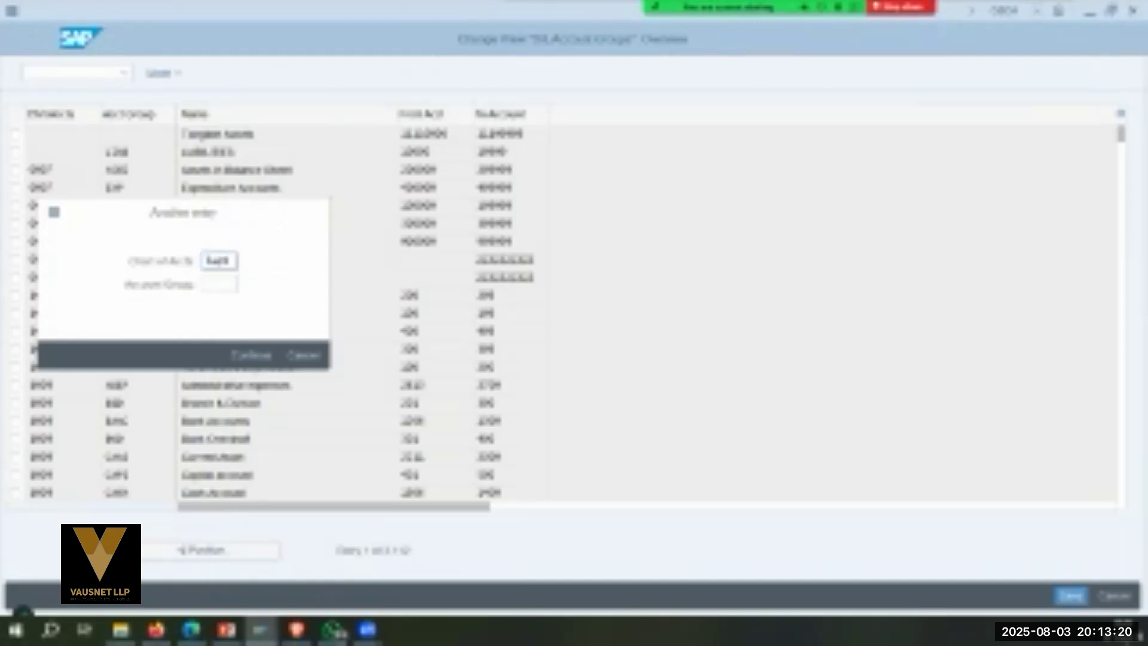
pyautogui.press('Return')
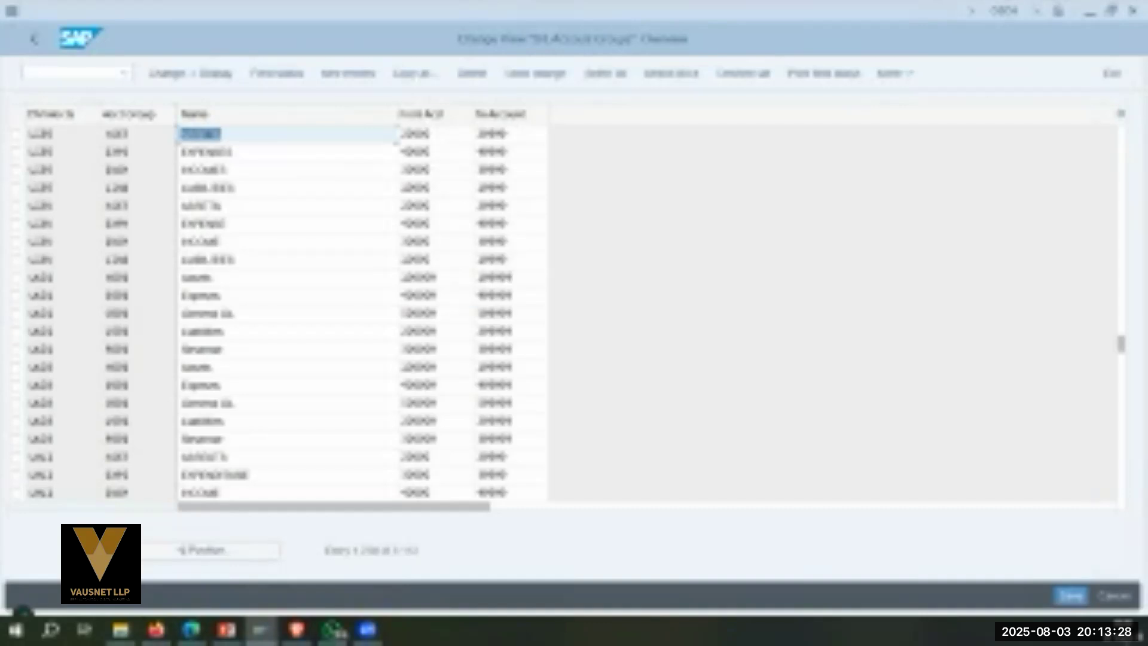
pyautogui.click(203, 550)
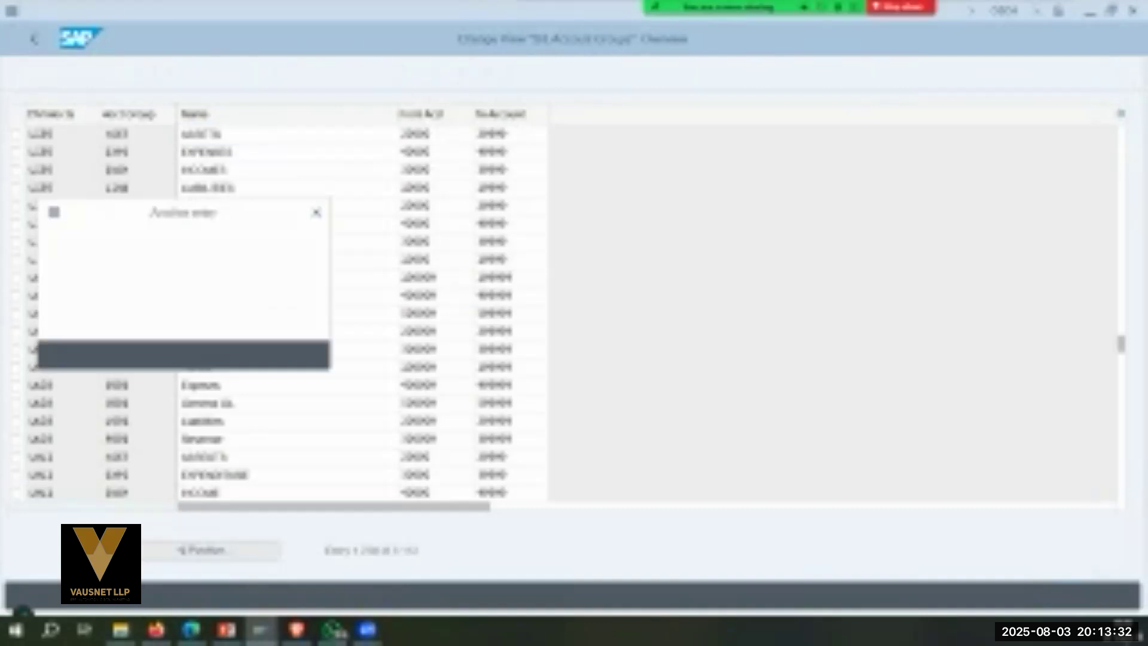
pyautogui.write('hana')
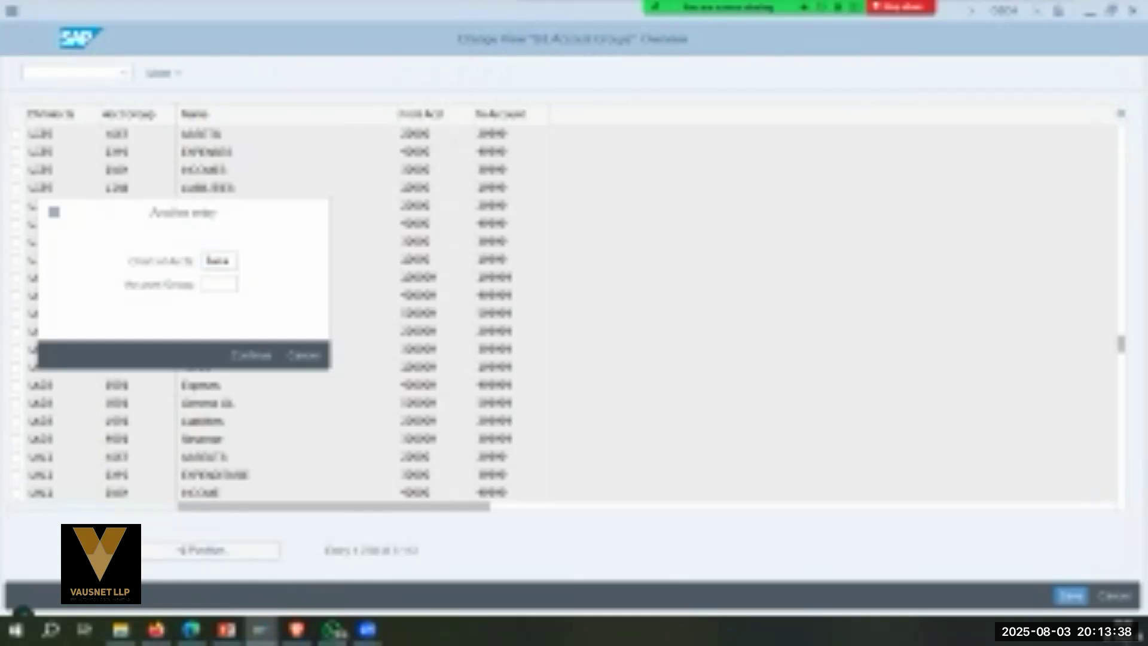
pyautogui.press('Return')
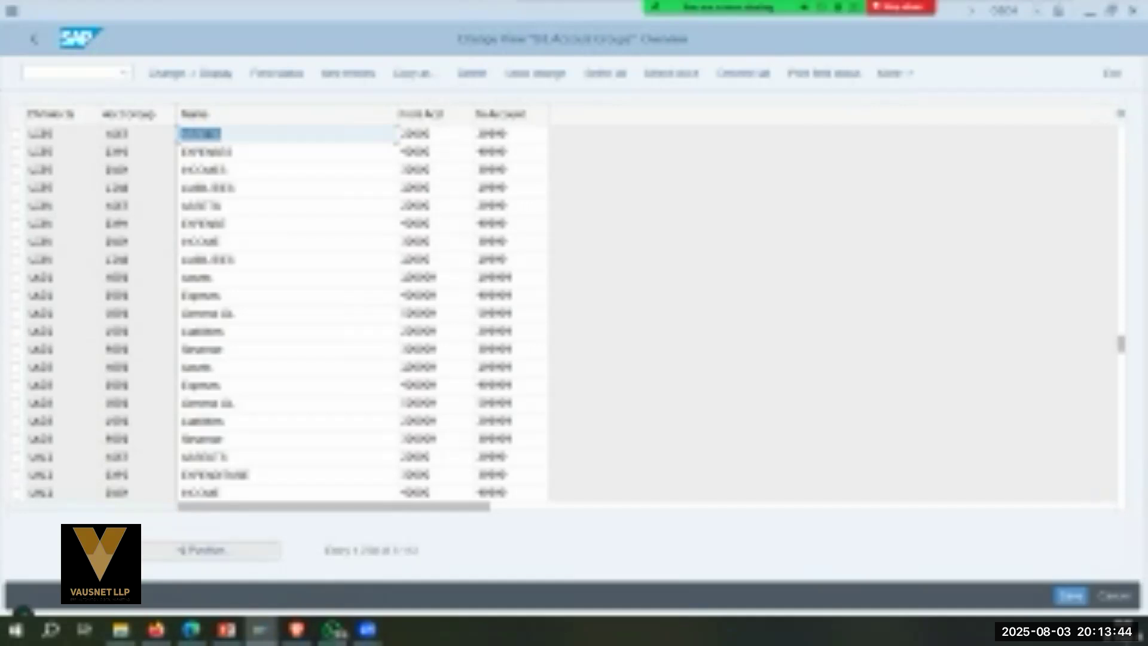
# Position the account group list at chart of accounts WAJ9 and start a copy of its secondary cost account group.
pyautogui.press('F3')
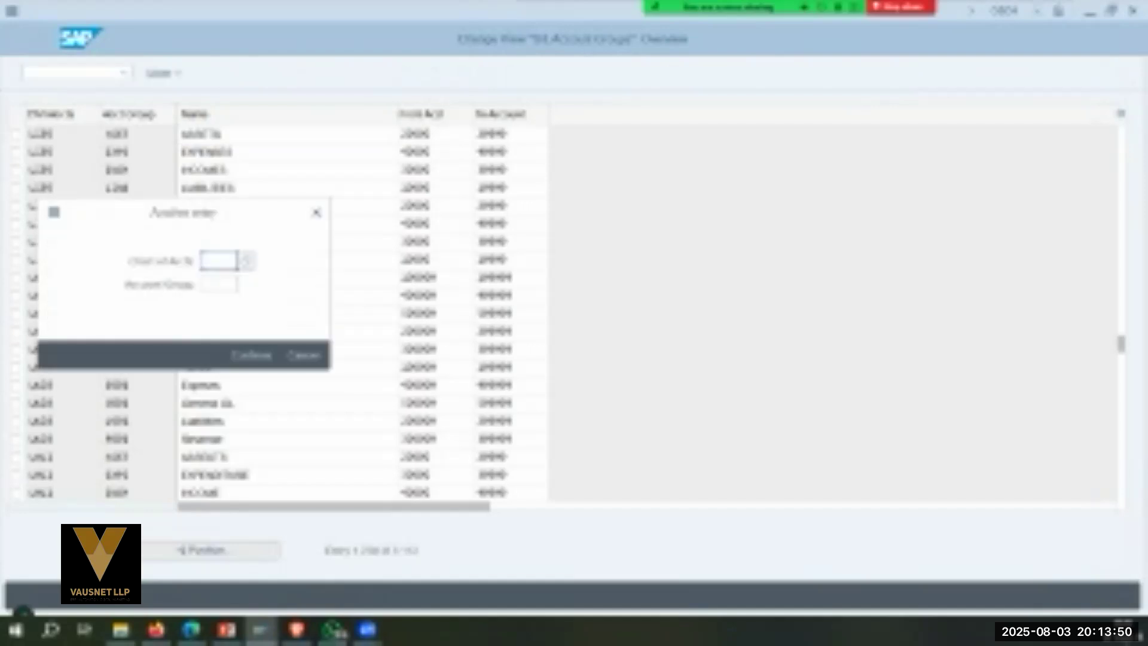
pyautogui.write('waj9')
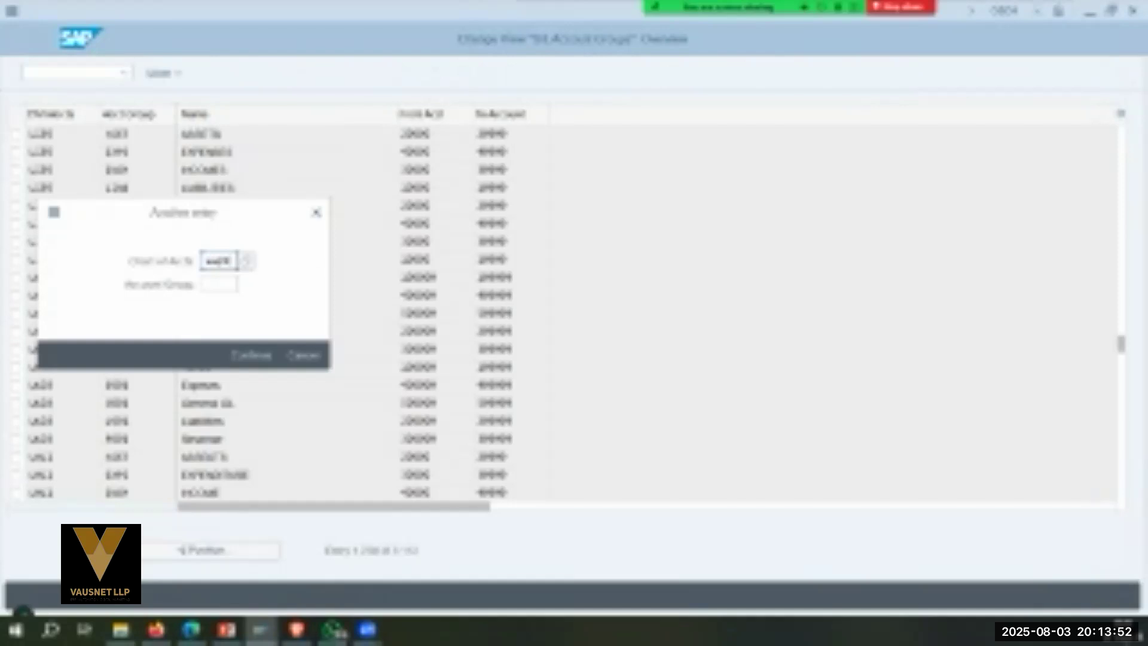
pyautogui.press('Return')
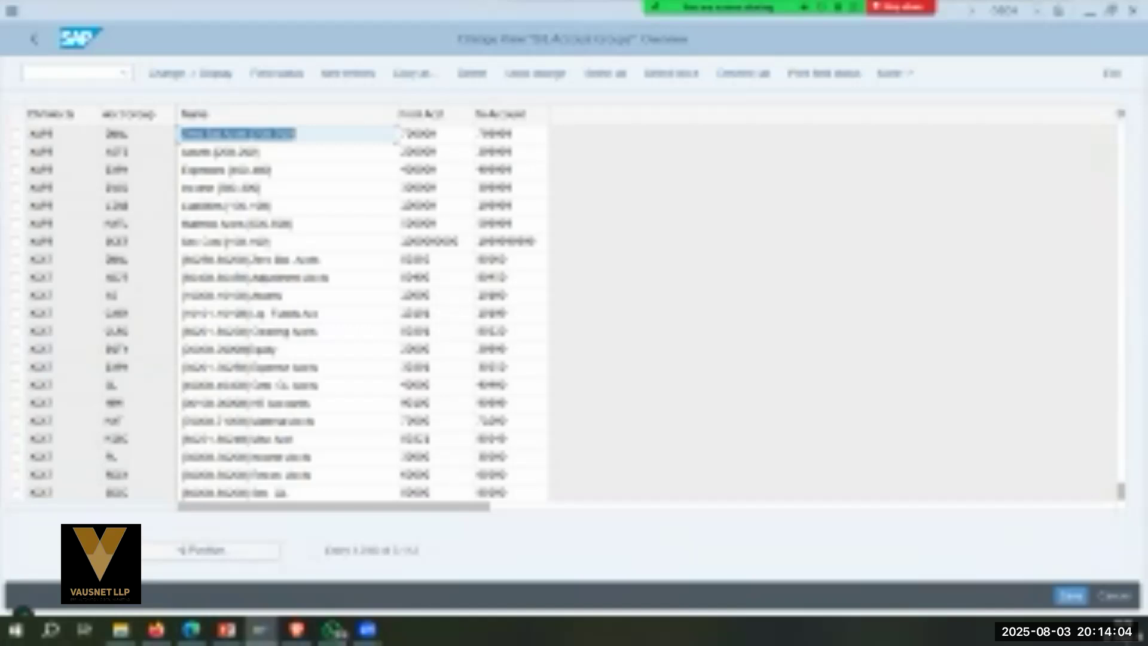
pyautogui.click(17, 241)
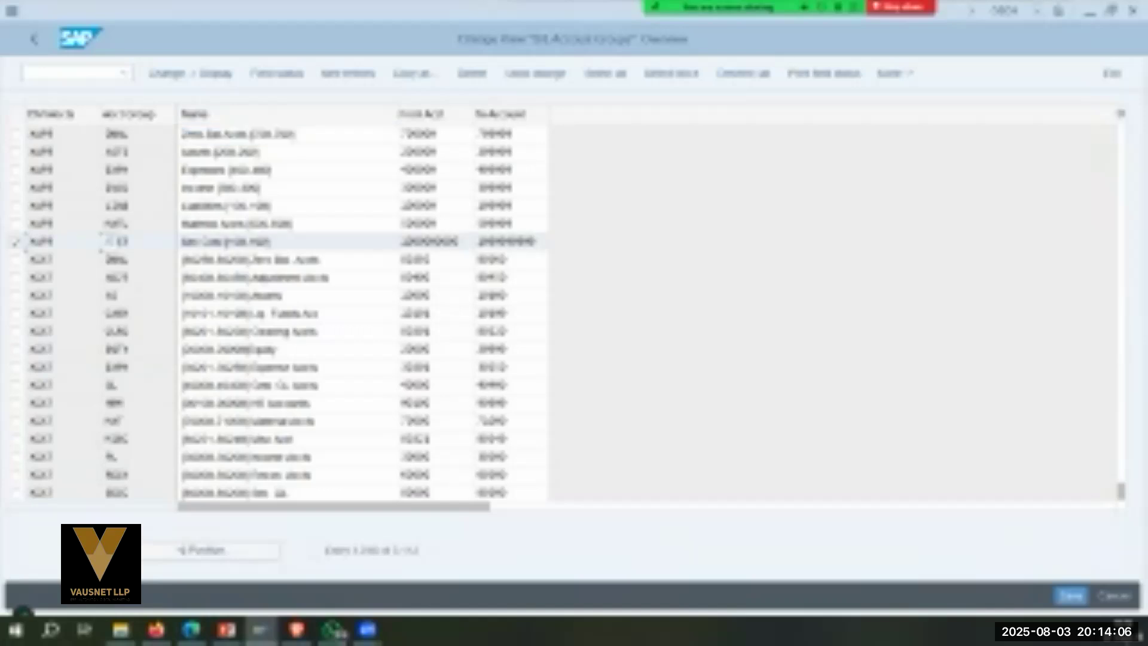
pyautogui.click(415, 73)
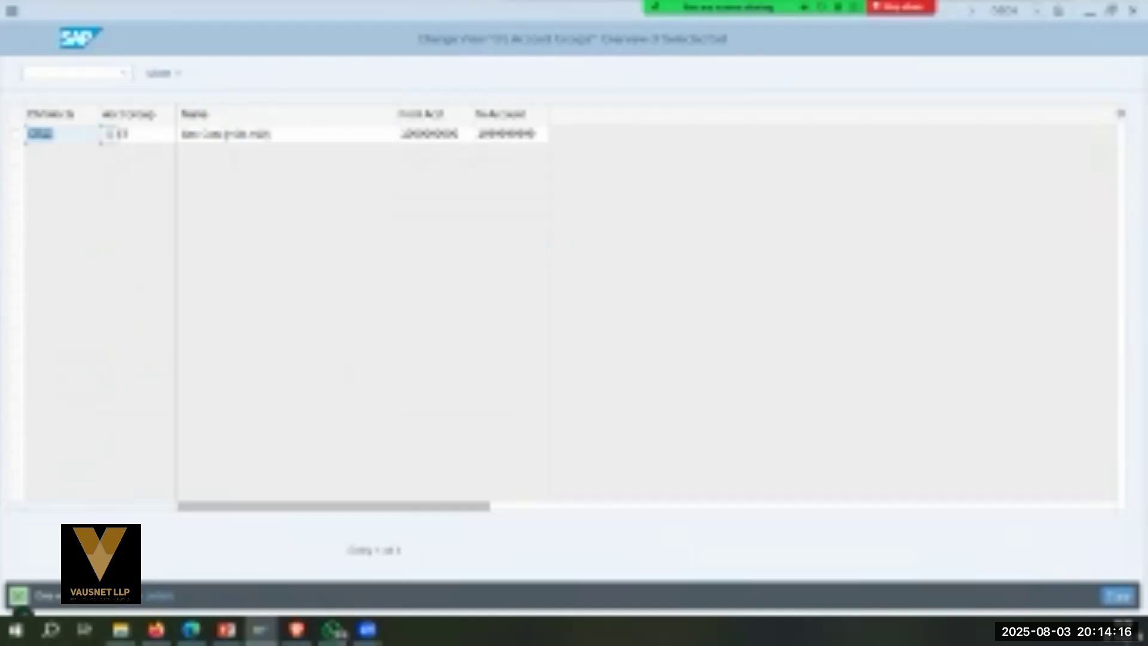
# Enter the target chart of accounts for the copied secondary cost group, keeping its account group key.
pyautogui.press('Tab')
pyautogui.hotkey('shift', 'Tab')
pyautogui.press('Tab')
pyautogui.press('Tab')
pyautogui.press('End')
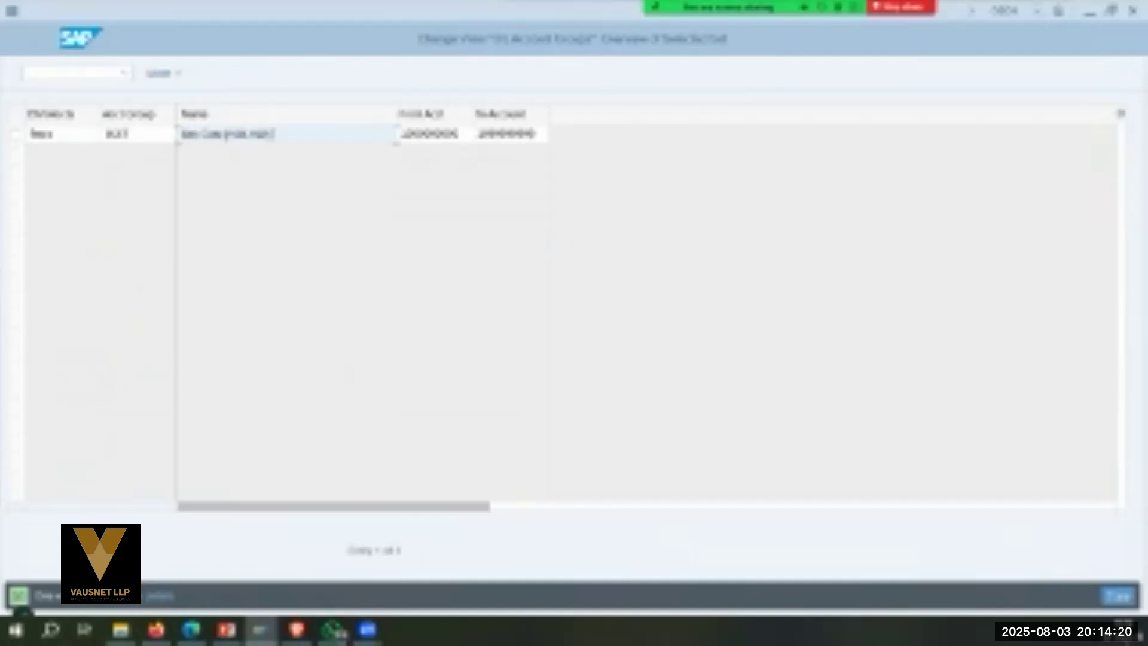
# Rename the copied account group as Sec Cost followed by its From Account number, a dash and 10.
pyautogui.hotkey('ctrl', 'shift', 'Left')
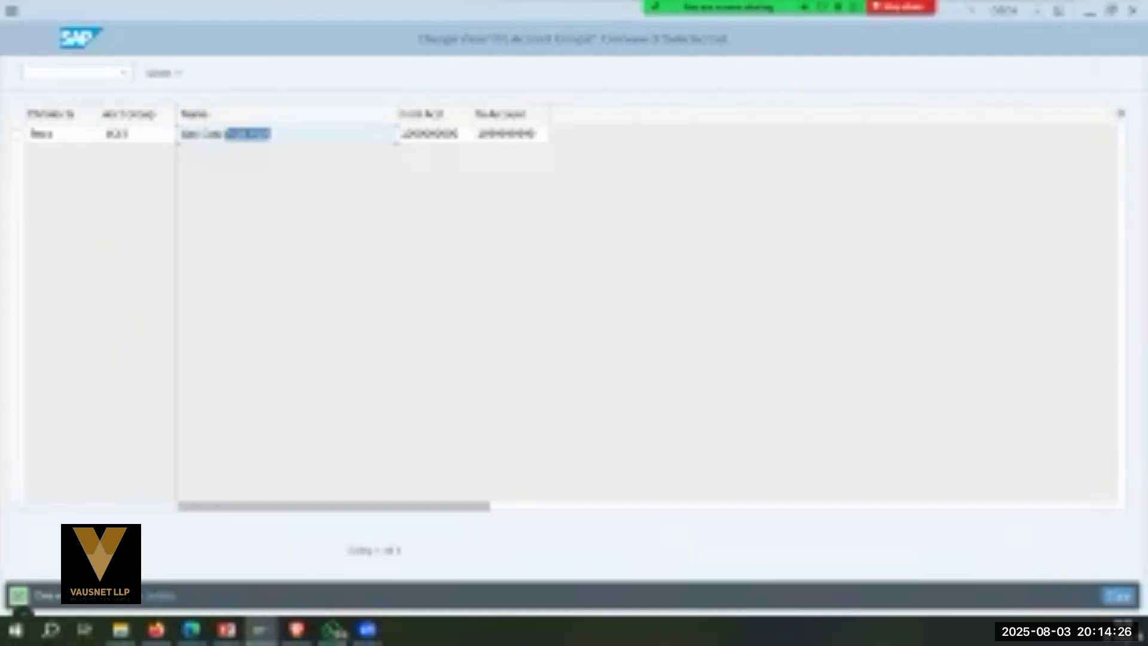
pyautogui.write('Acc')
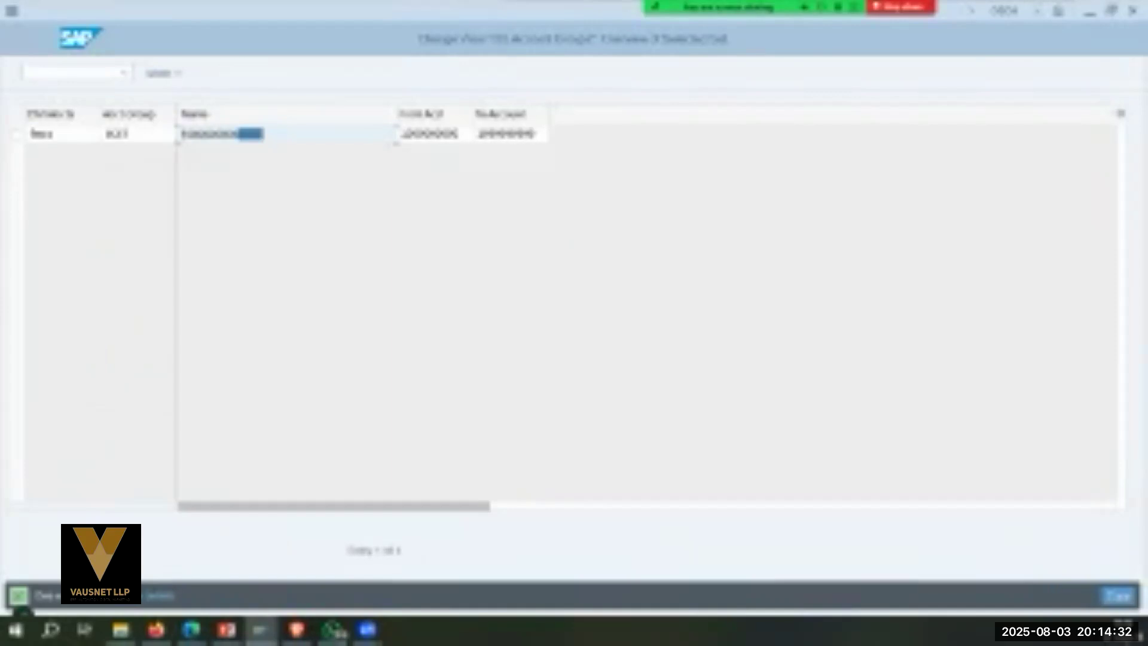
pyautogui.moveTo(246, 134); pyautogui.dragTo(181, 133)
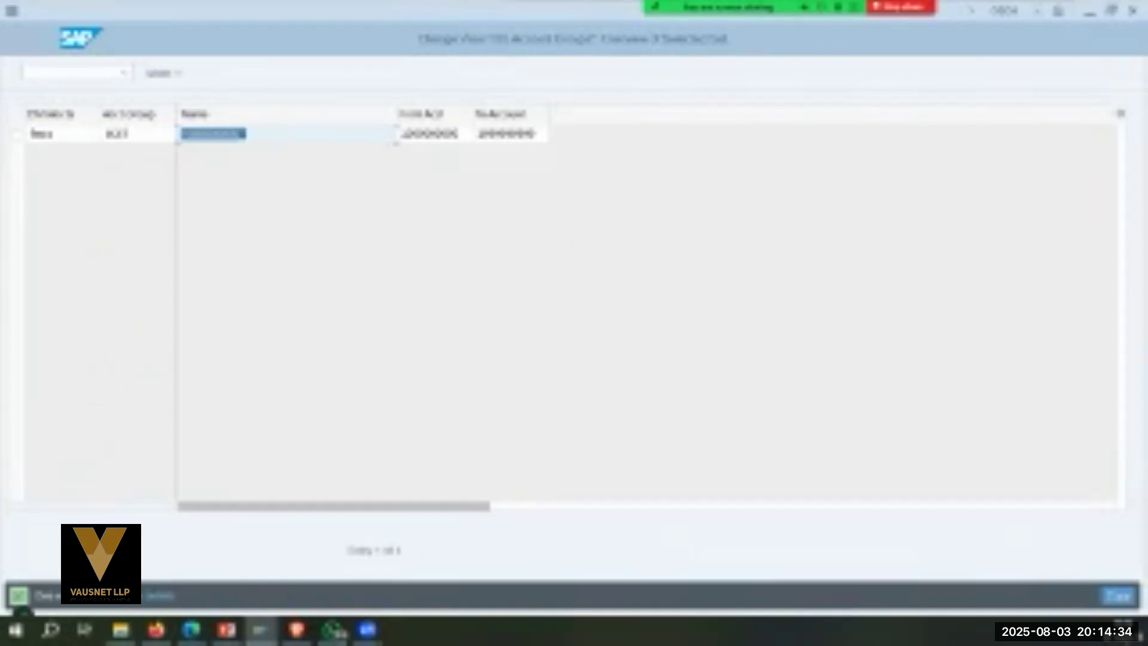
pyautogui.write('Sal')
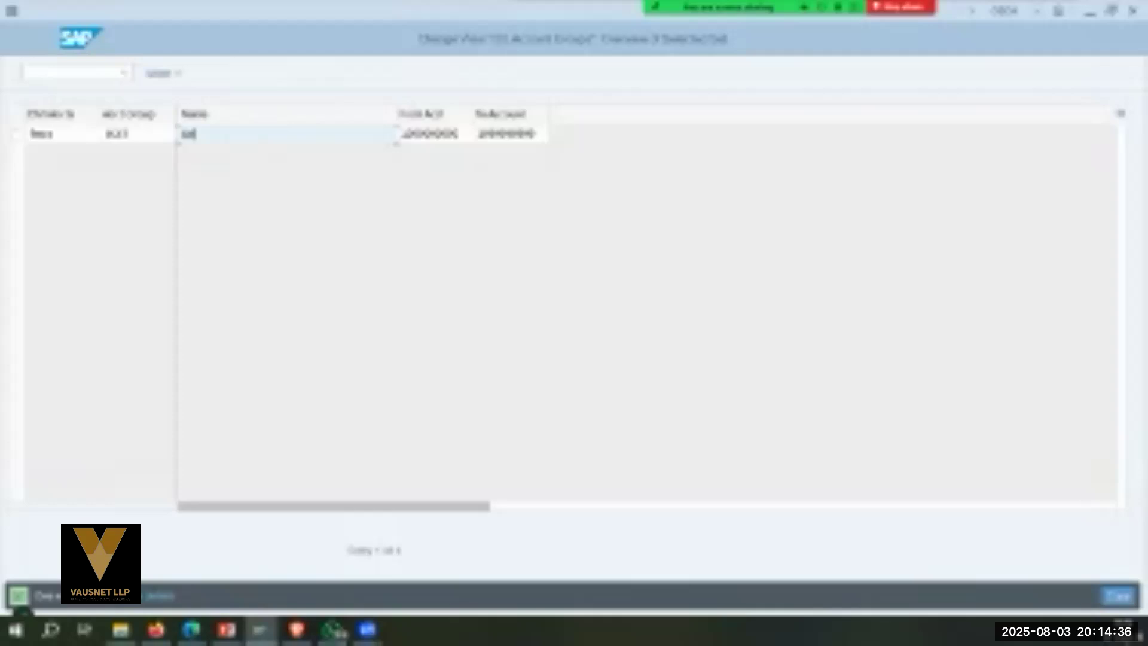
pyautogui.write('. Con.')
pyautogui.hotkey('ctrl', 'z')
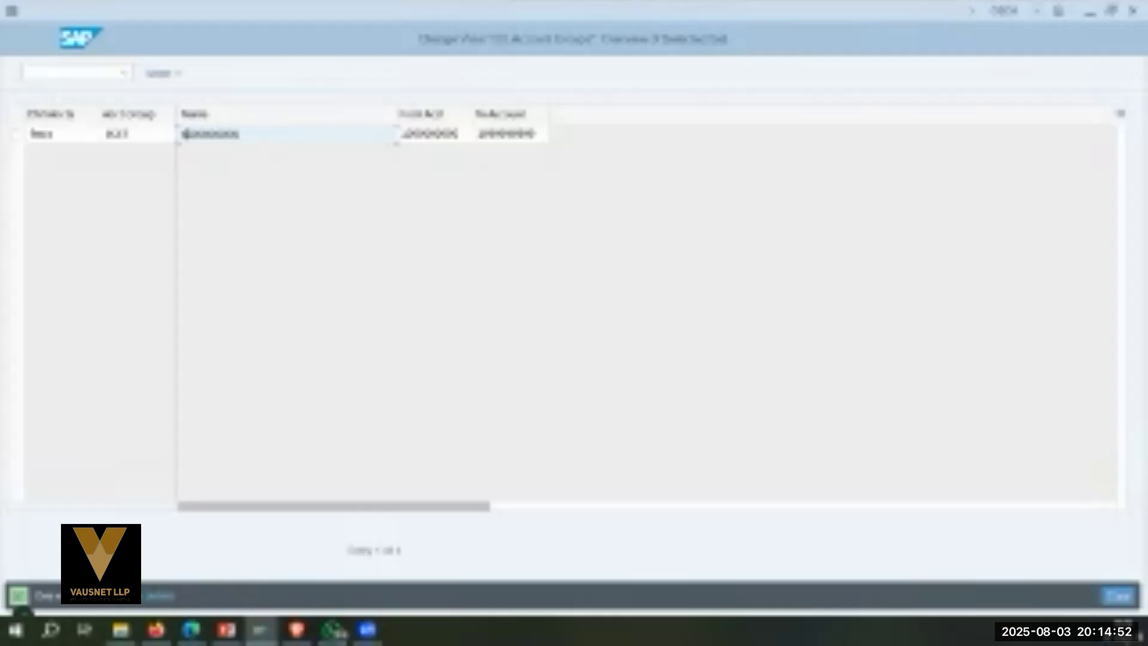
pyautogui.write('Bal Conp')
pyautogui.press('End')
pyautogui.write('10')
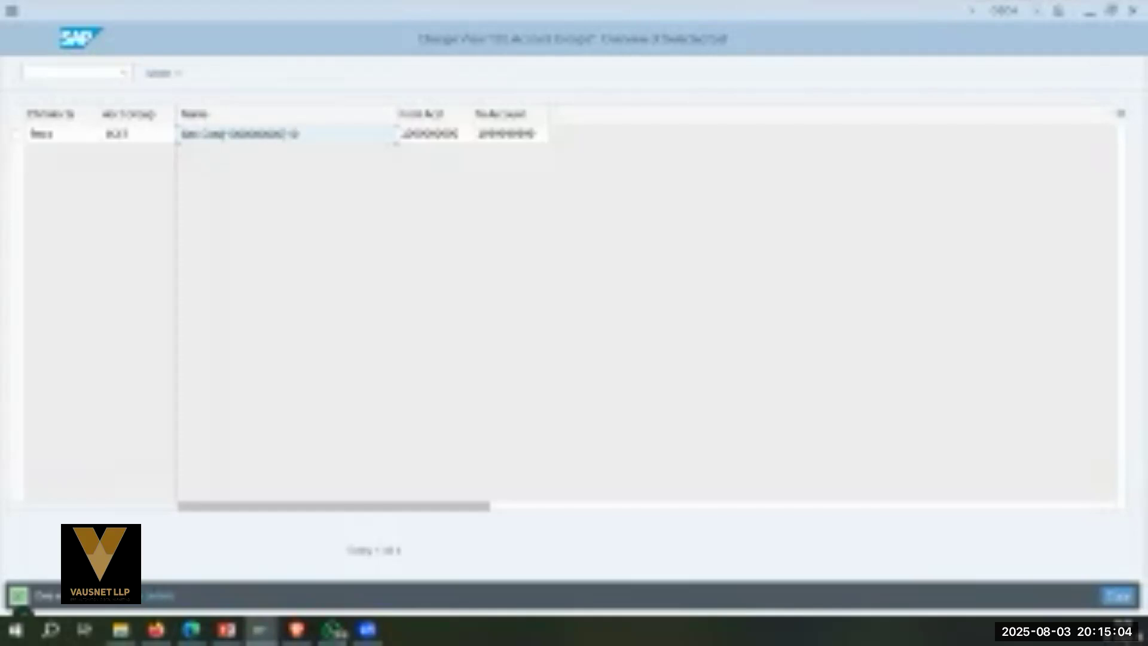
# Complete the copied Sec Cost group's name with its full To Account number in place of the 10, and save the copied entry.
pyautogui.click(537, 134)
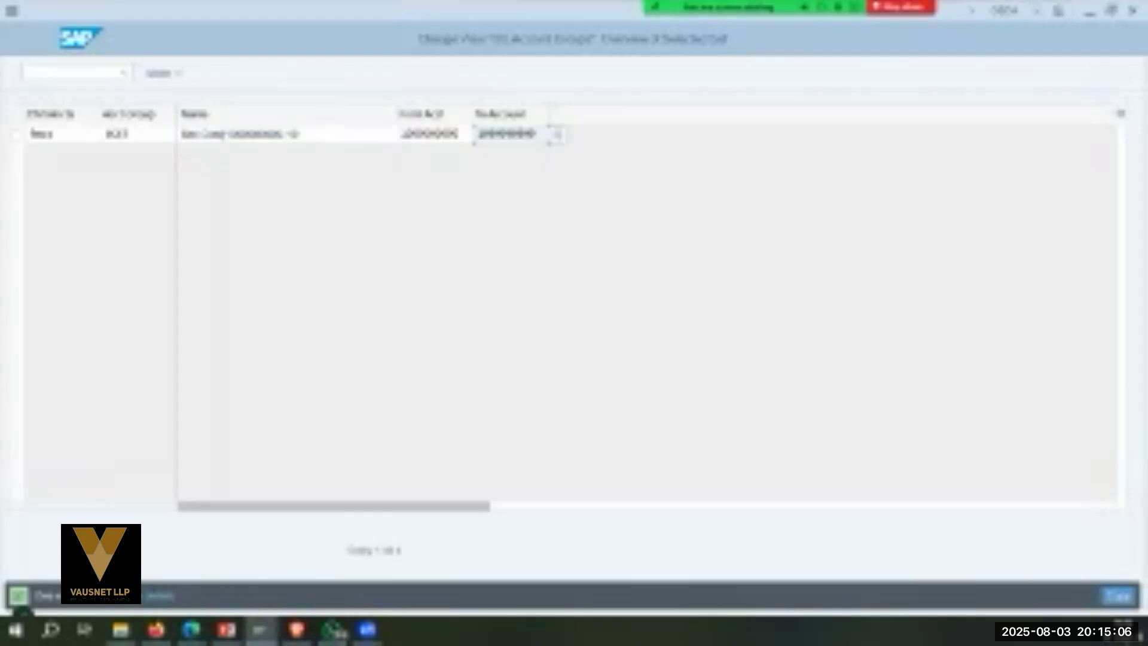
pyautogui.moveTo(537, 133); pyautogui.dragTo(476, 134)
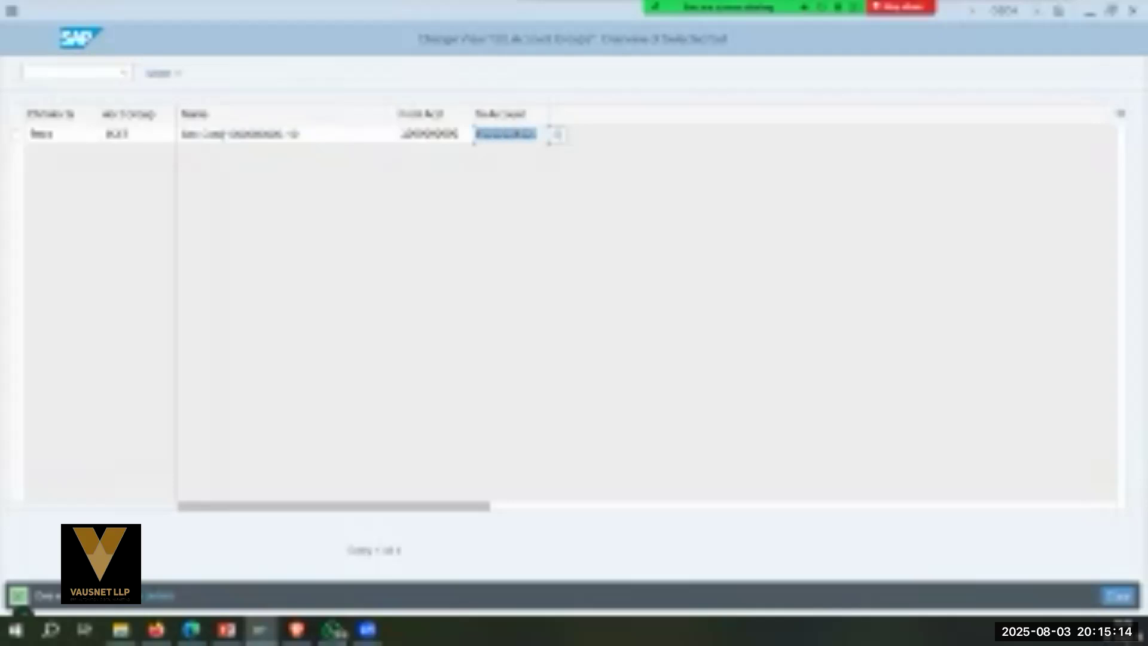
pyautogui.click(302, 134)
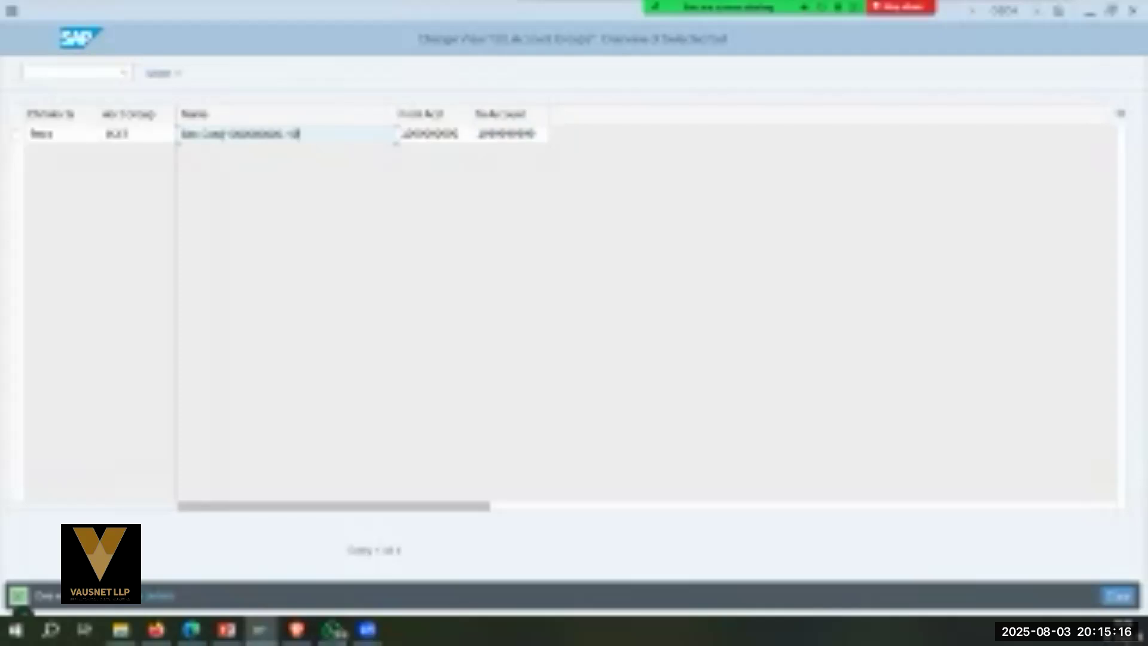
pyautogui.press('BackSpace')
pyautogui.press('BackSpace')
pyautogui.hotkey('ctrl', 'v')
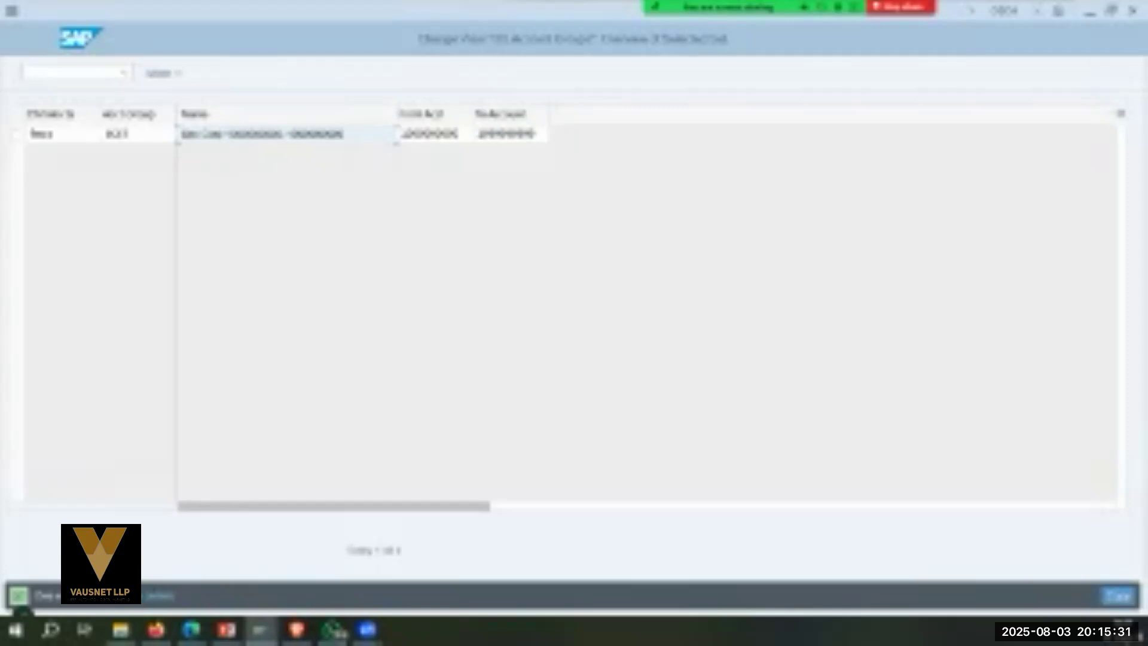
pyautogui.press('Return')
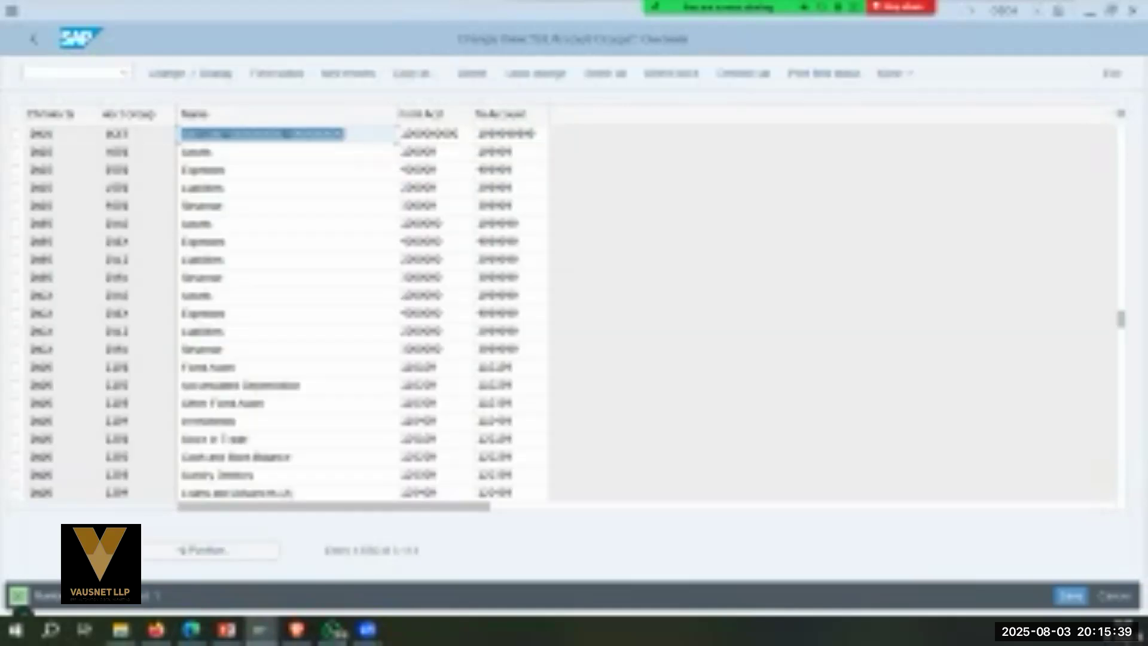
pyautogui.hotkey('ctrl', 's')
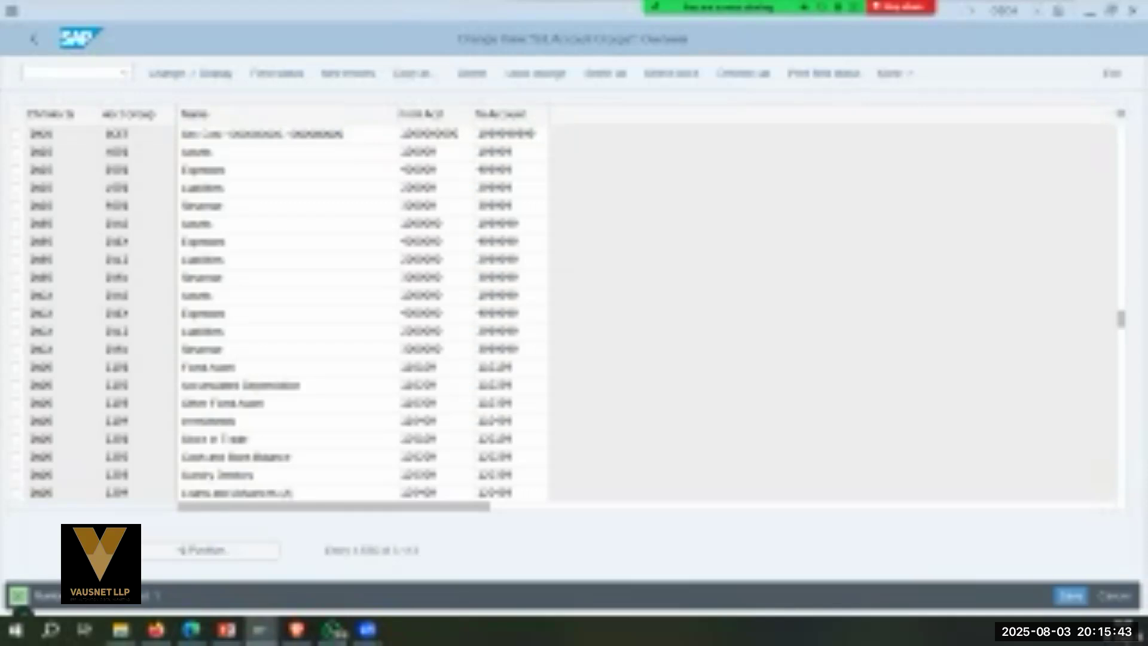
# Replace the short range in the Material Accts group's name with its full From Account and To Account numbers.
pyautogui.scroll(1, 362, 313)
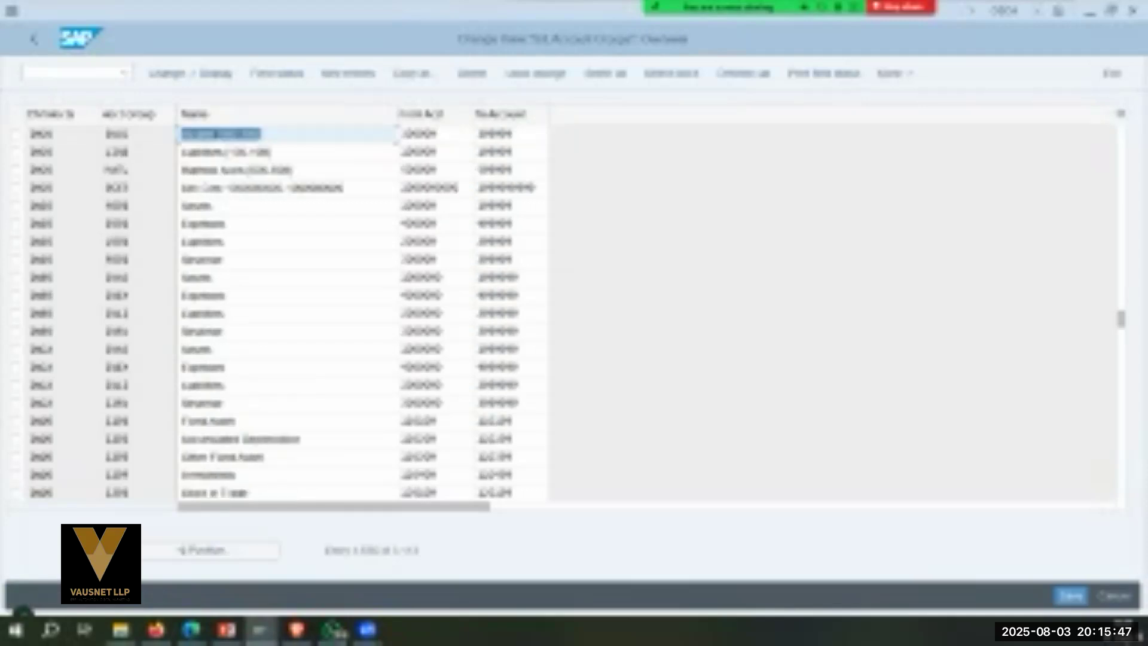
pyautogui.click(299, 170)
pyautogui.doubleClick(419, 170)
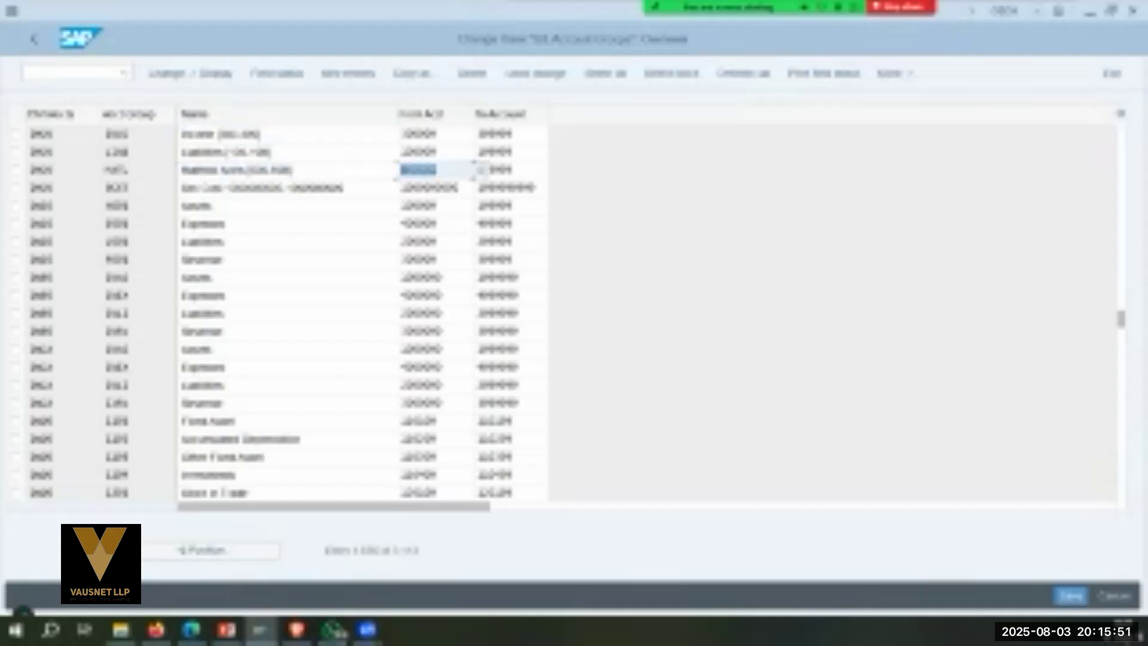
pyautogui.click(409, 170)
pyautogui.click(293, 171)
pyautogui.moveTo(293, 170); pyautogui.dragTo(246, 171)
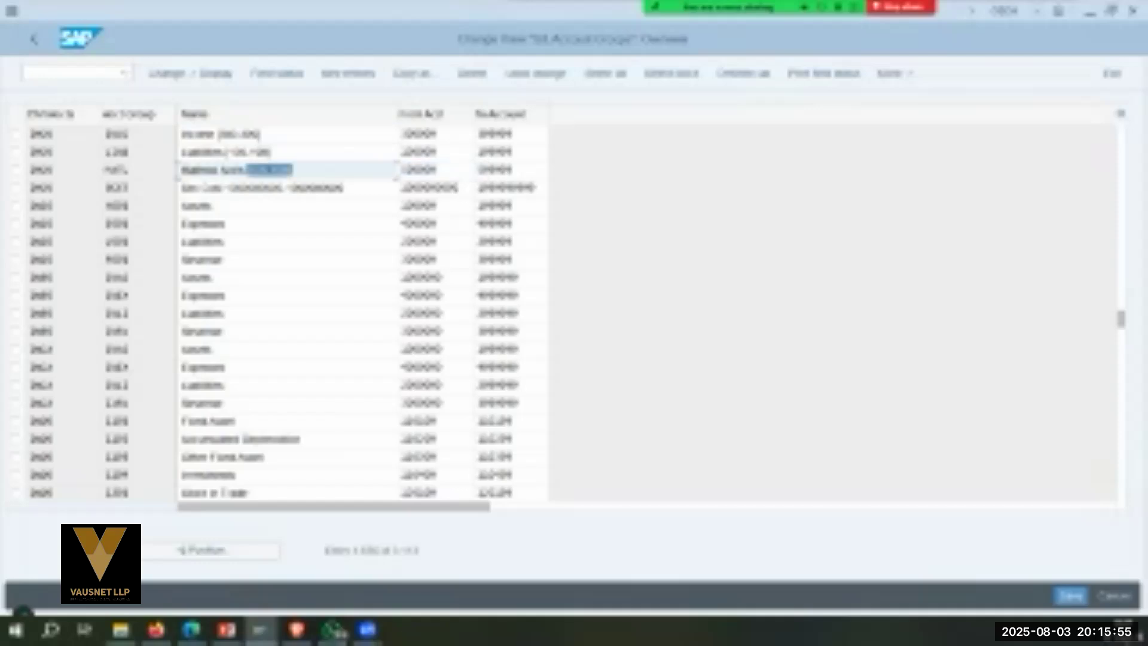
pyautogui.hotkey('ctrl', 'v')
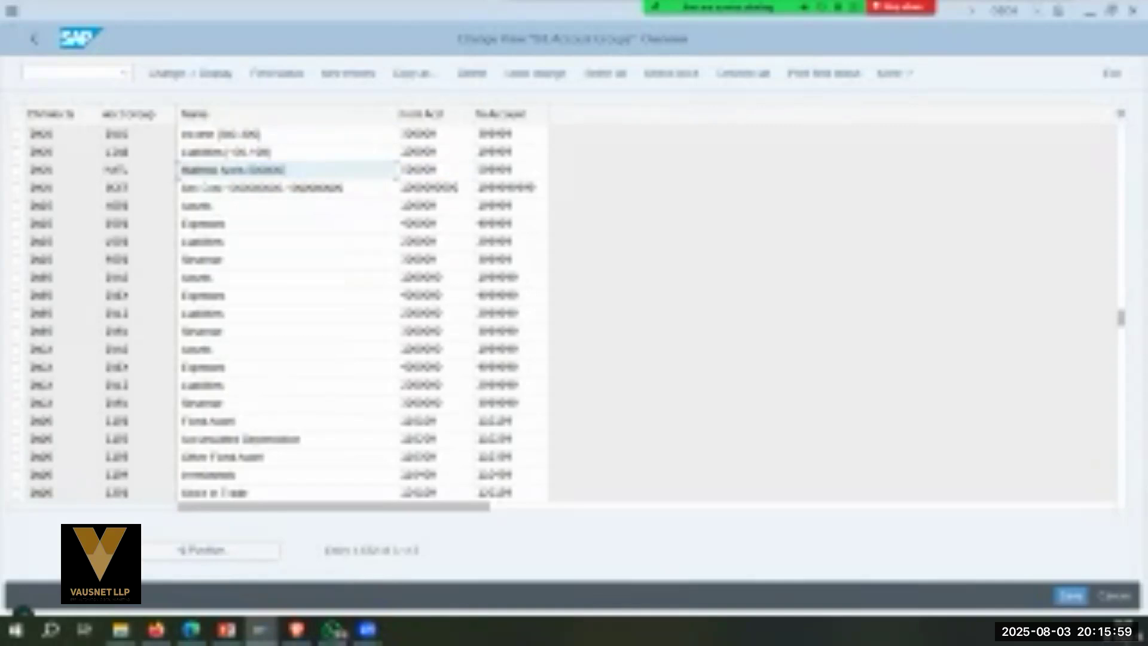
pyautogui.moveTo(514, 171); pyautogui.dragTo(475, 170)
pyautogui.click(496, 170)
pyautogui.click(248, 171)
pyautogui.hotkey('ctrl', 'v')
# Replace the short range in the Liabilities group's name with its full From Account and To Account numbers.
pyautogui.click(272, 153)
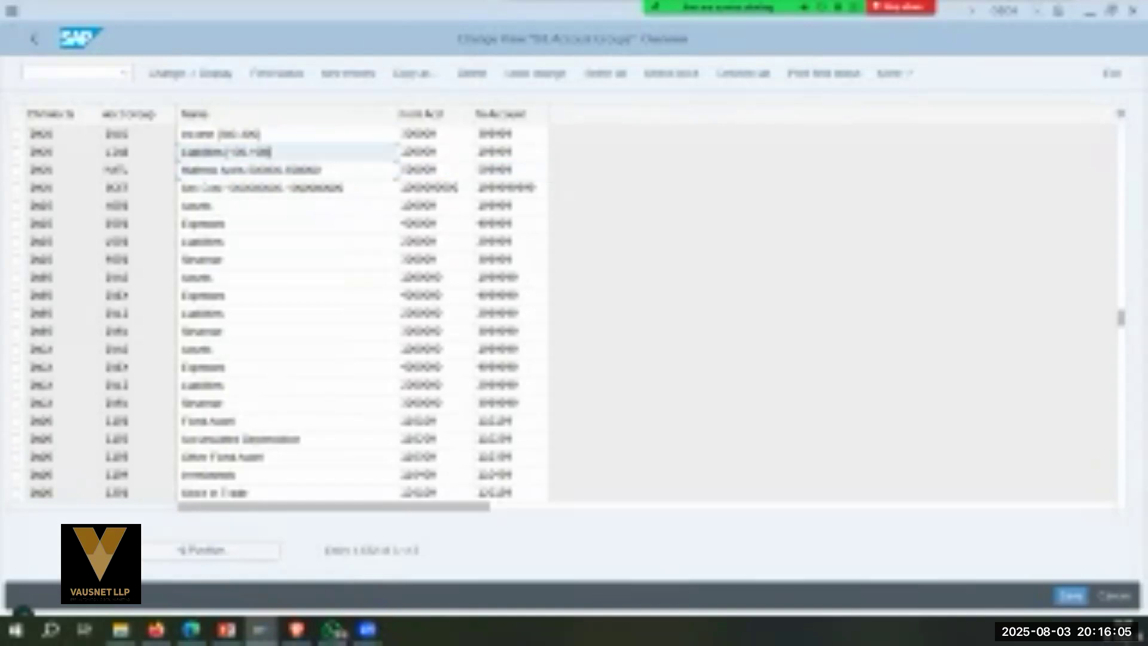
pyautogui.moveTo(440, 153); pyautogui.dragTo(400, 152)
pyautogui.hotkey('ctrl', 'c')
pyautogui.moveTo(271, 152); pyautogui.dragTo(227, 152)
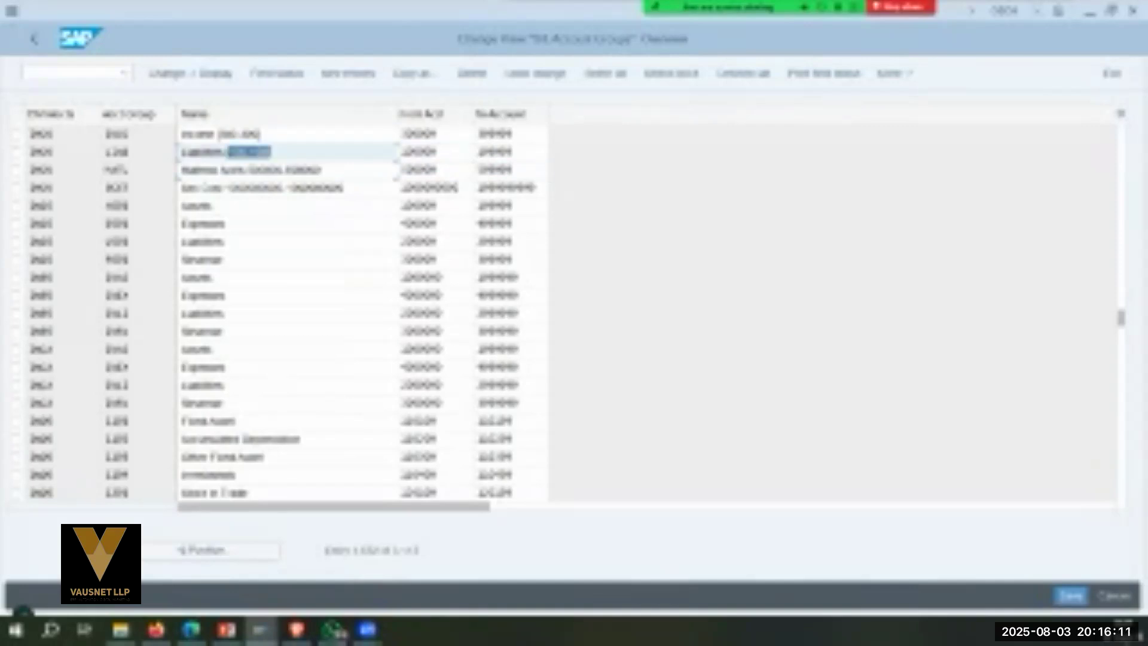
pyautogui.hotkey('ctrl', 'v')
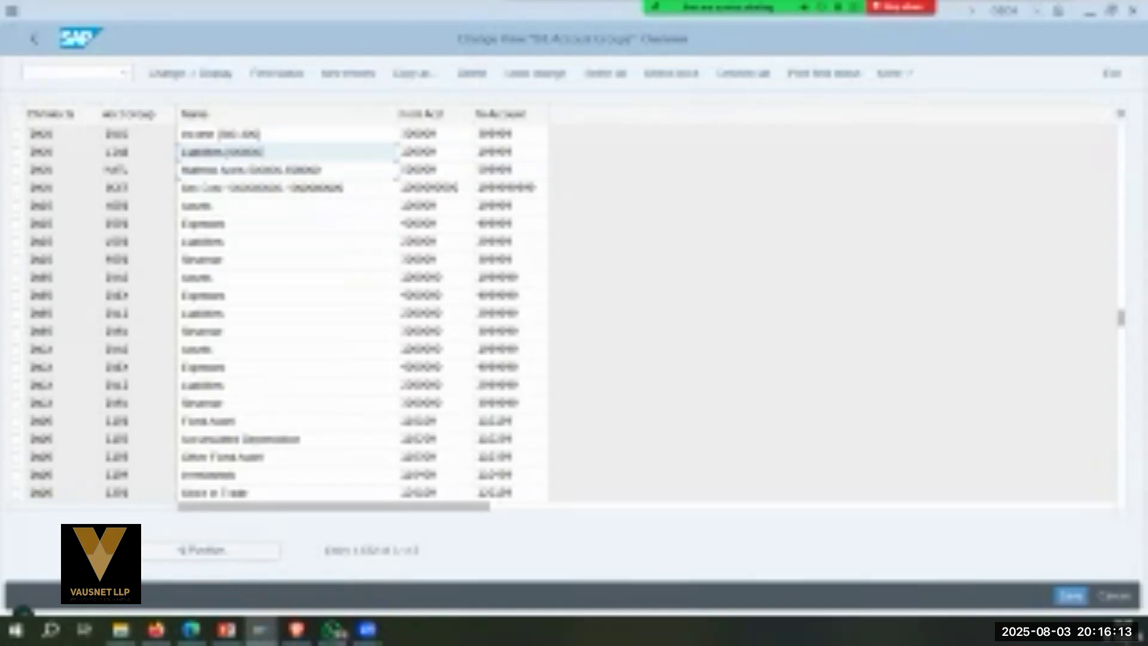
pyautogui.moveTo(515, 152); pyautogui.dragTo(476, 153)
pyautogui.click(509, 152)
pyautogui.click(287, 153)
pyautogui.hotkey('ctrl', 'v')
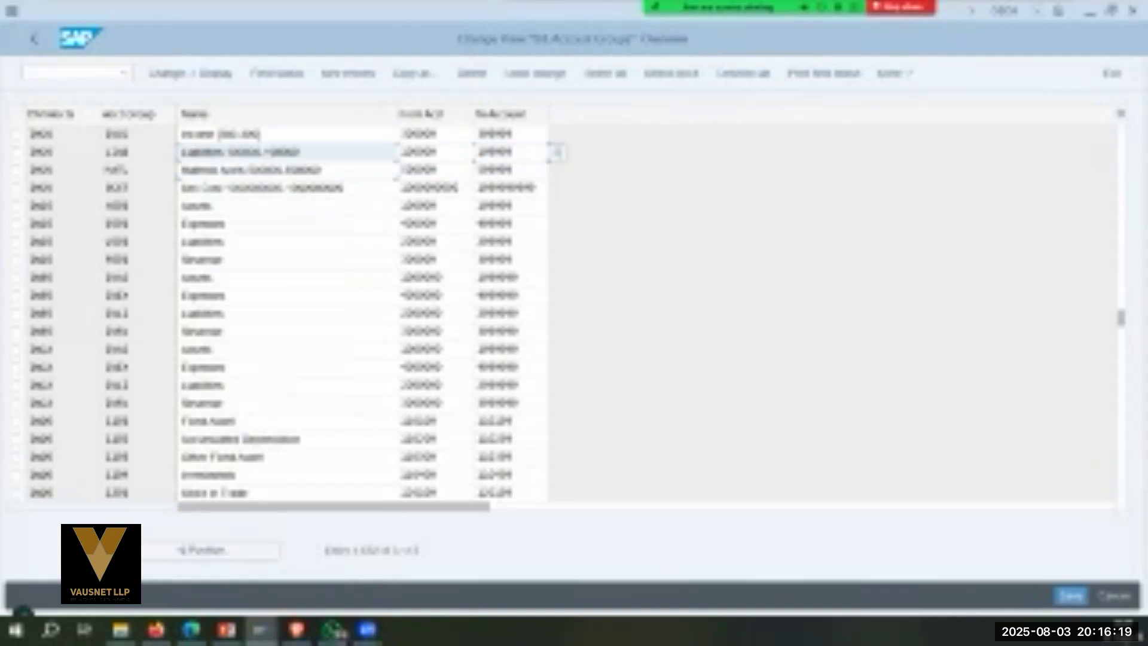
# Replace the short range in the Income group's name with its full From and To Account numbers joined by a dash, and save.
pyautogui.moveTo(439, 134); pyautogui.dragTo(399, 135)
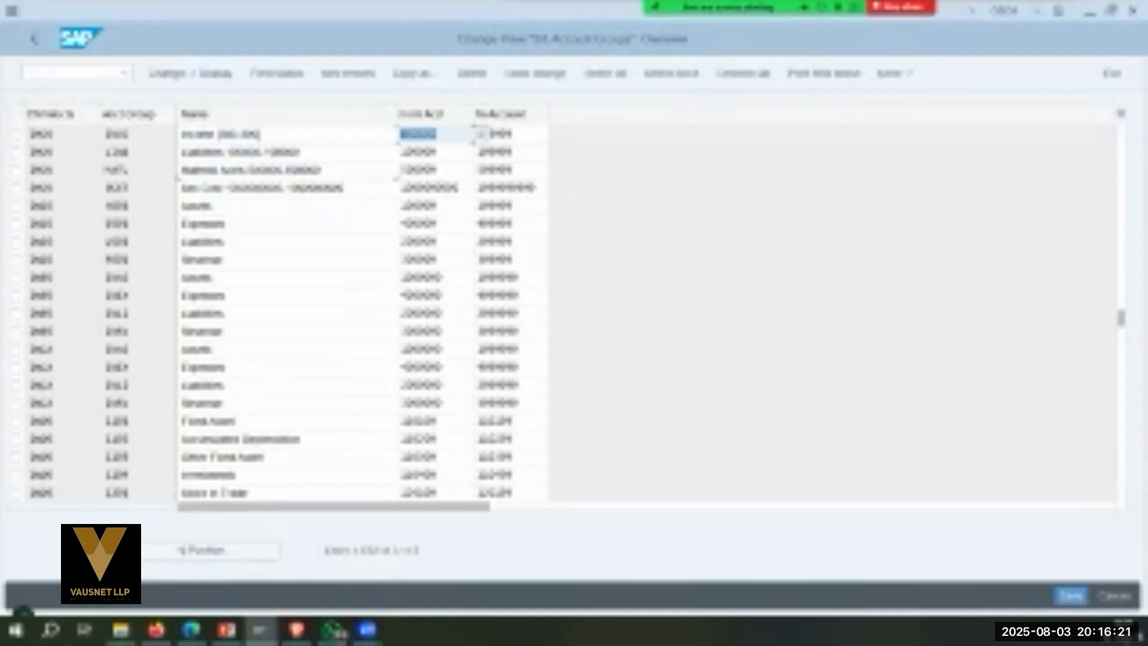
pyautogui.click(402, 134)
pyautogui.moveTo(262, 135); pyautogui.dragTo(217, 134)
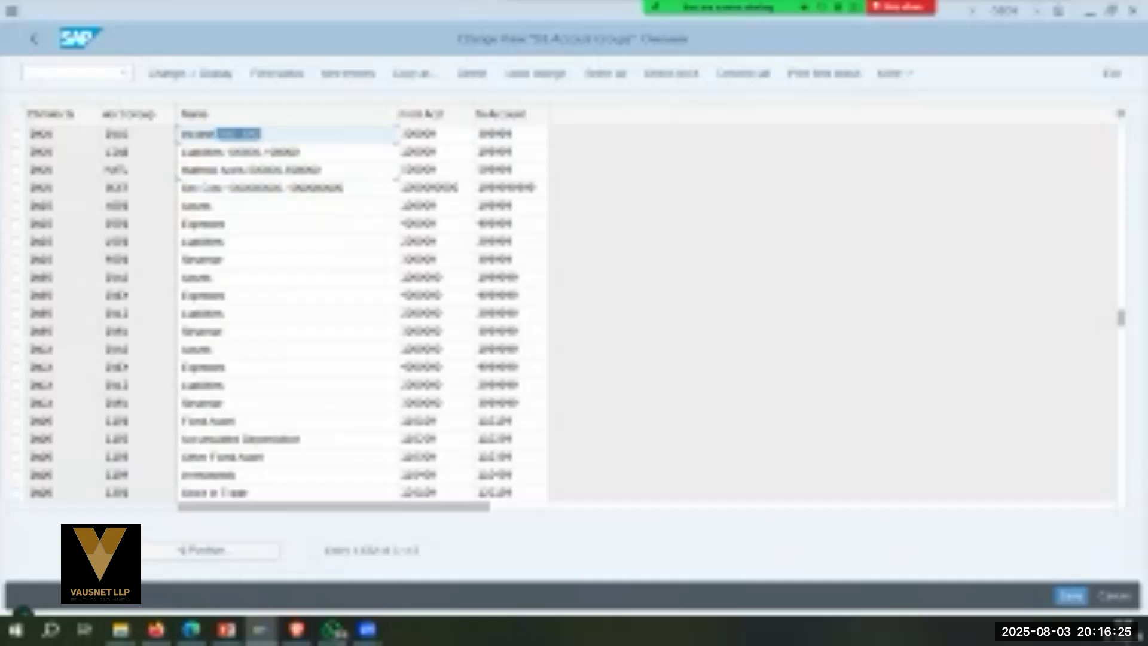
pyautogui.hotkey('ctrl', 'v')
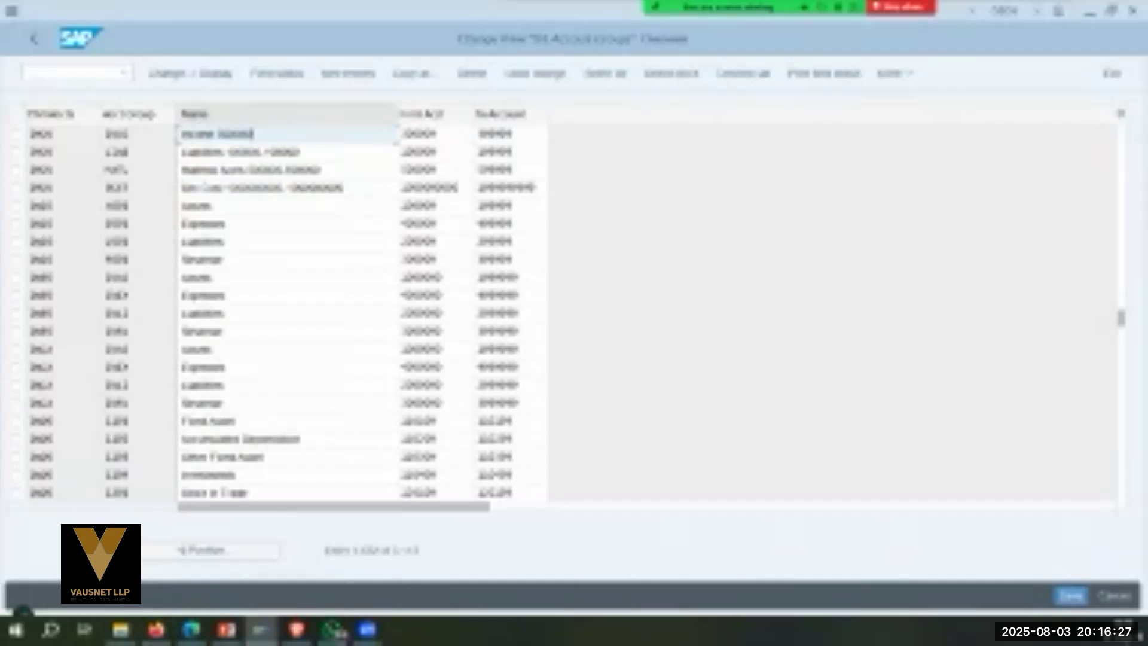
pyautogui.press('Tab')
pyautogui.press('Tab')
pyautogui.press('Left')
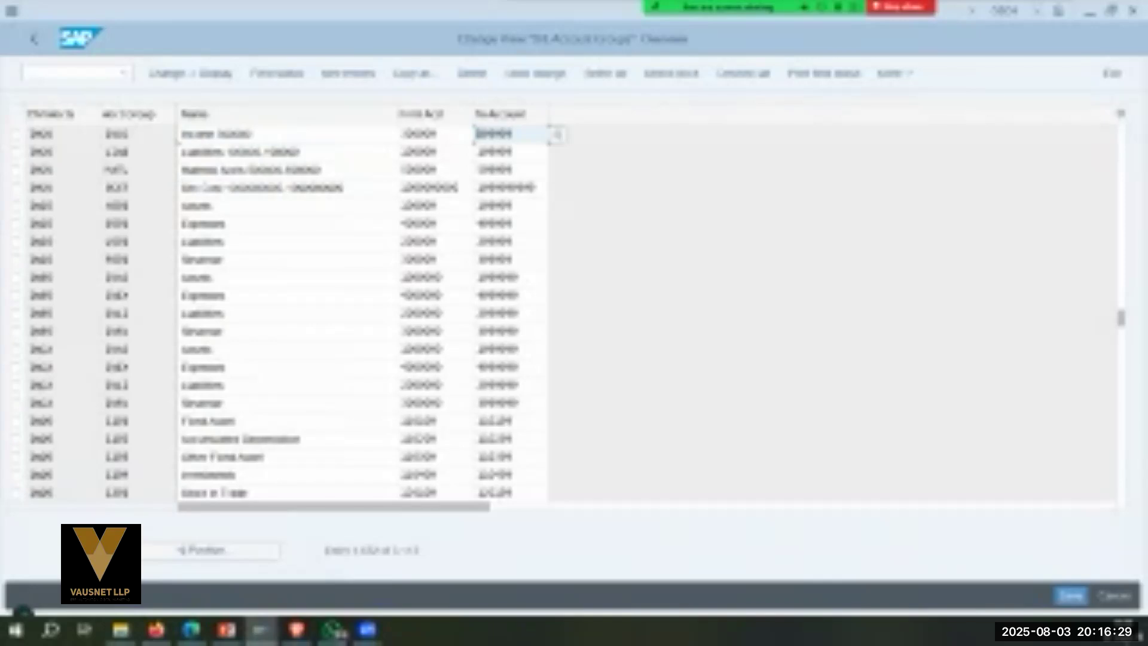
pyautogui.click(253, 134)
pyautogui.write('-')
pyautogui.hotkey('ctrl', 'v')
pyautogui.hotkey('ctrl', 's')
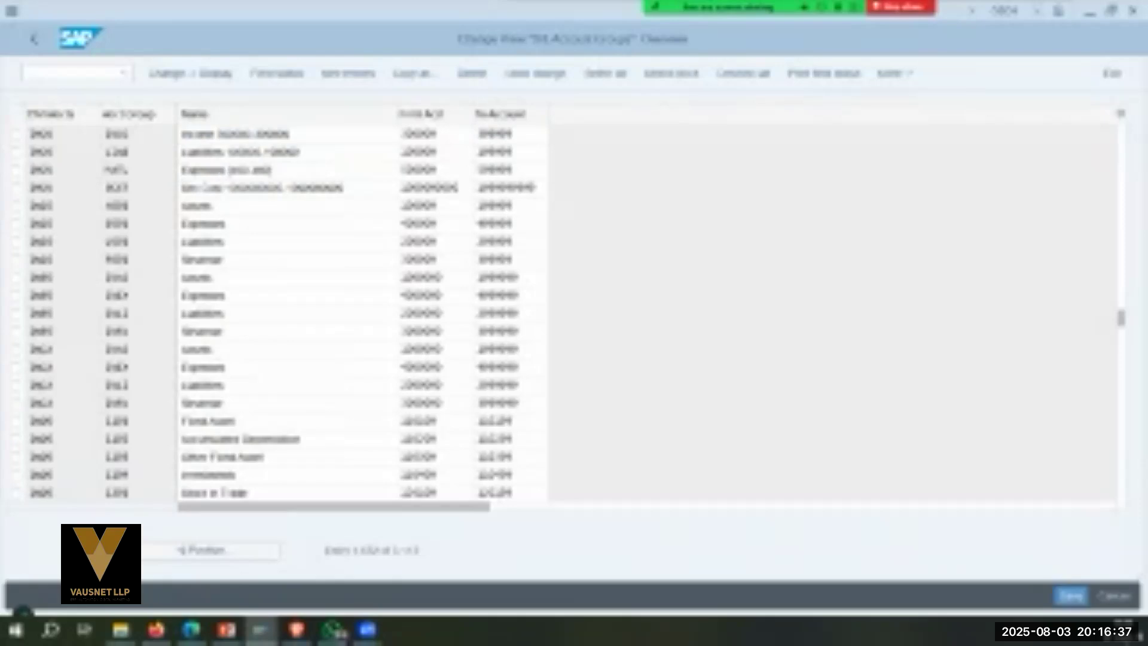
# Replace the short range in the Expenses group's name with 400000 and the group's full To Account number.
pyautogui.scroll(1, 294, 135)
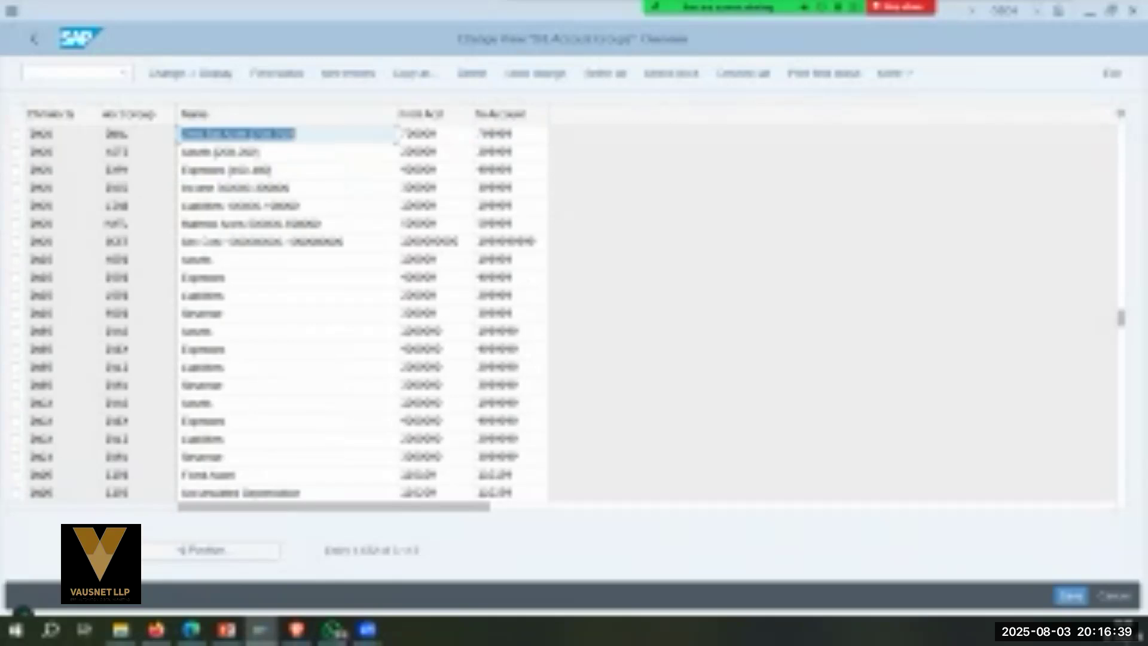
pyautogui.moveTo(439, 170); pyautogui.dragTo(399, 170)
pyautogui.click(440, 170)
pyautogui.moveTo(273, 170); pyautogui.dragTo(224, 170)
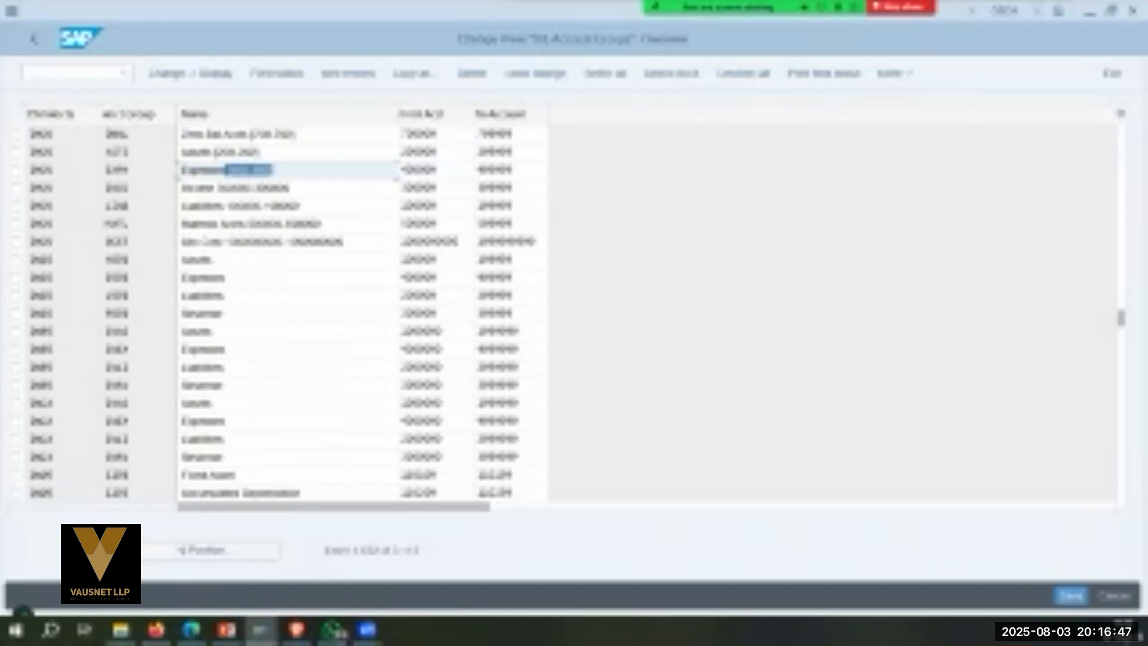
pyautogui.write('400000')
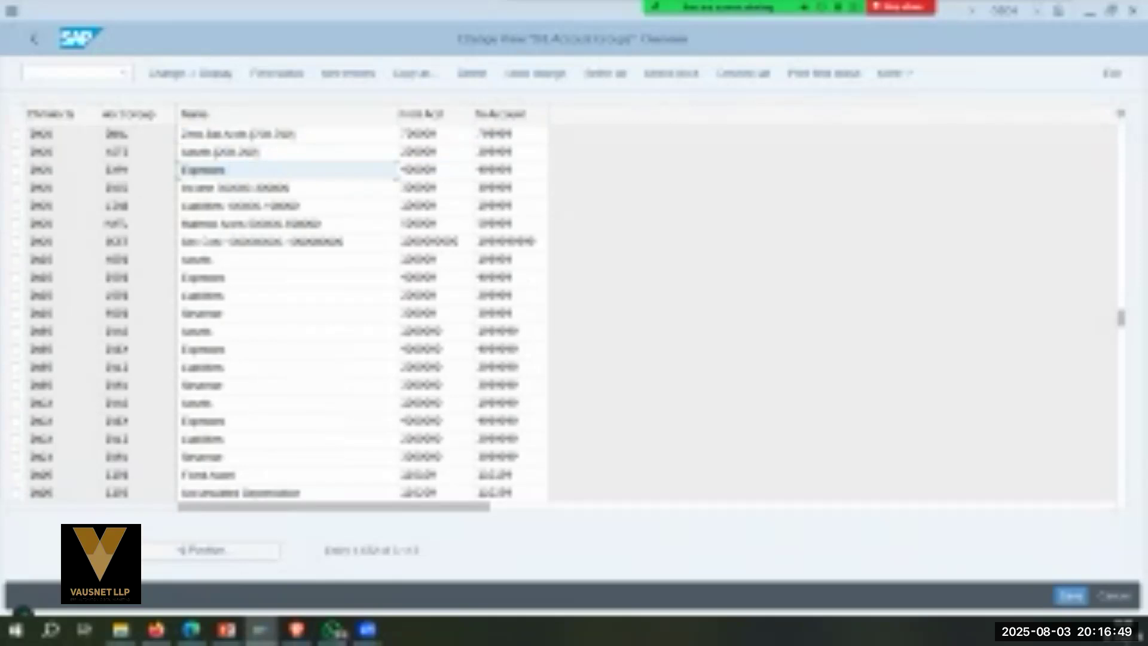
pyautogui.press('Tab')
pyautogui.press('Tab')
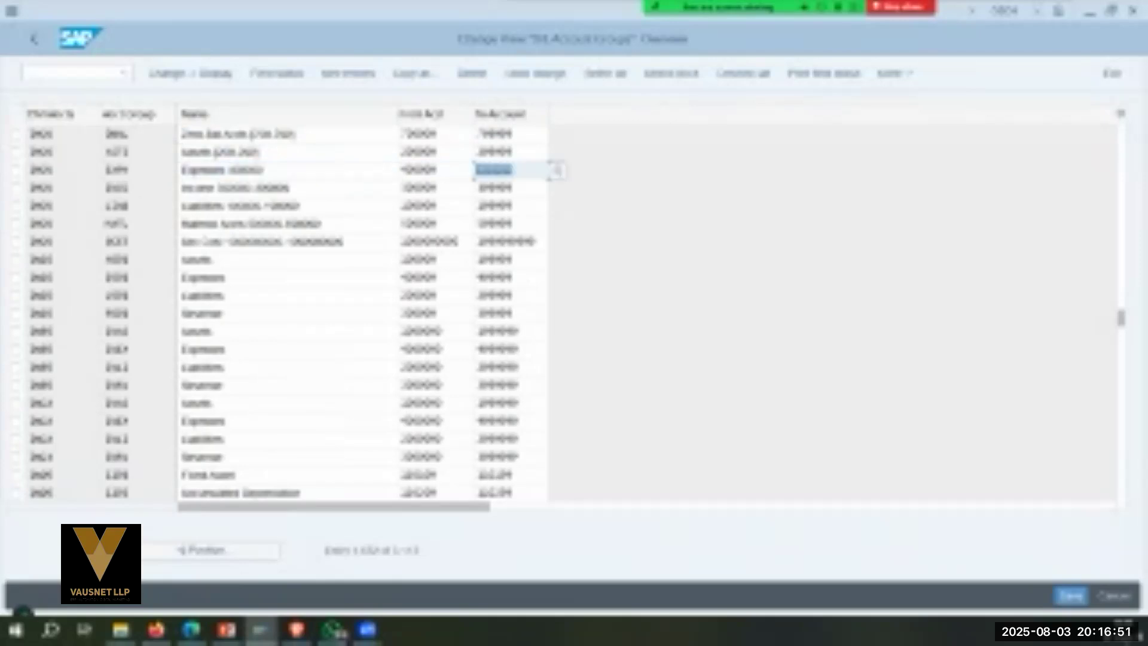
pyautogui.click(266, 171)
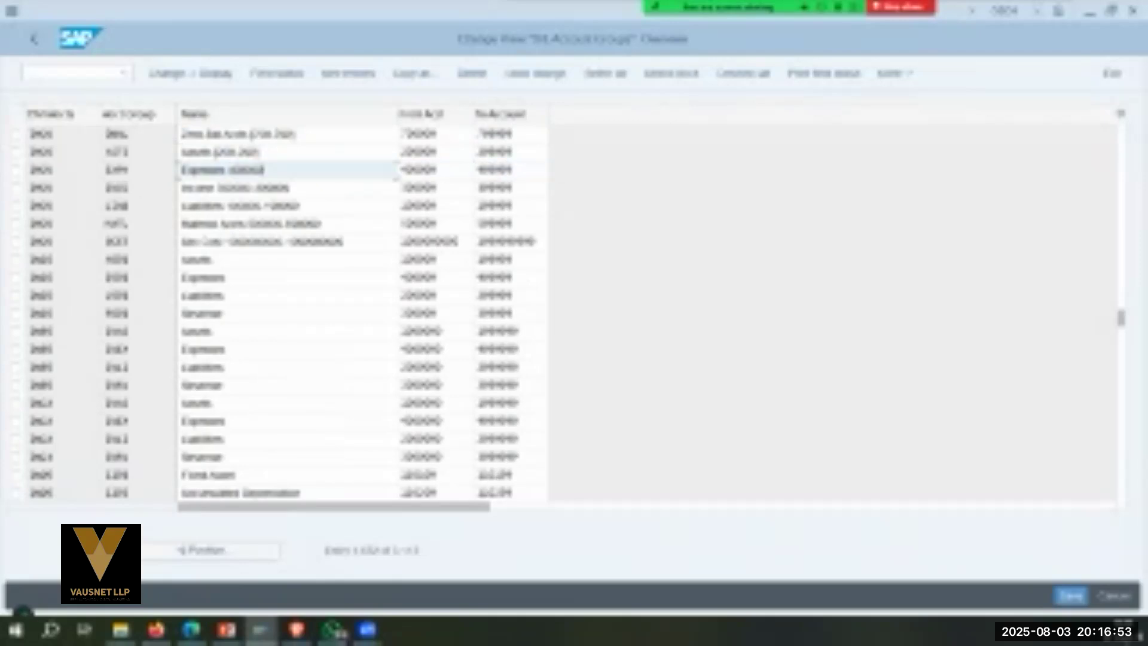
pyautogui.press('BackSpace')
pyautogui.hotkey('ctrl', 'v')
# Replace the short range in the Assets group's name with its full From Account number and 299999, without closing bracket, and save.
pyautogui.click(402, 152)
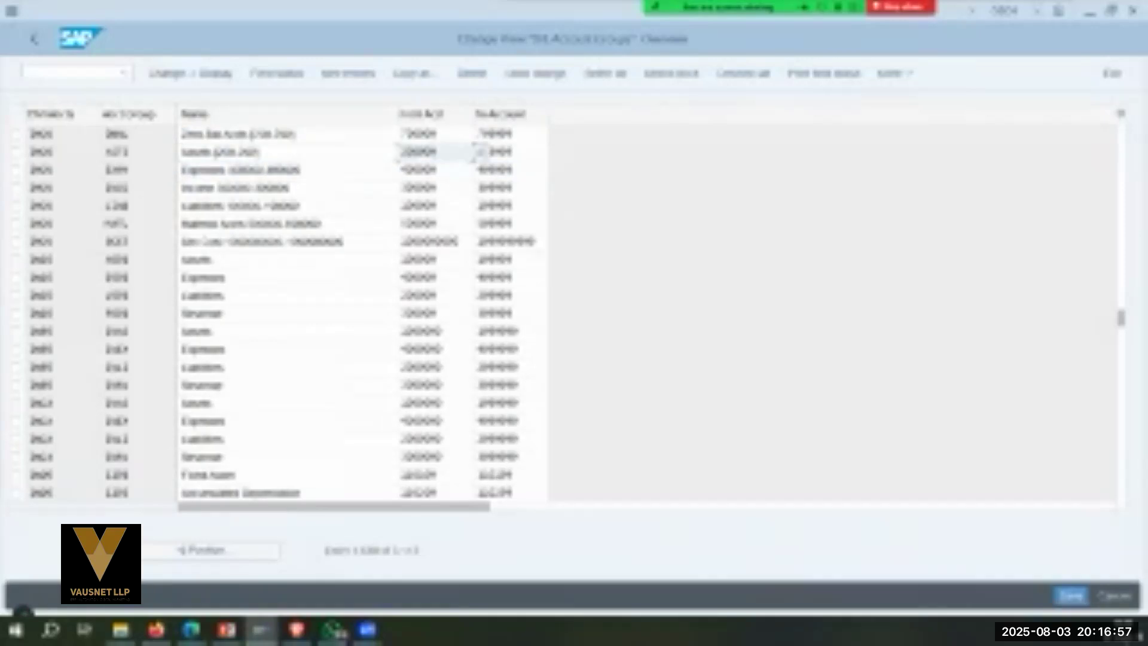
pyautogui.moveTo(261, 152); pyautogui.dragTo(214, 151)
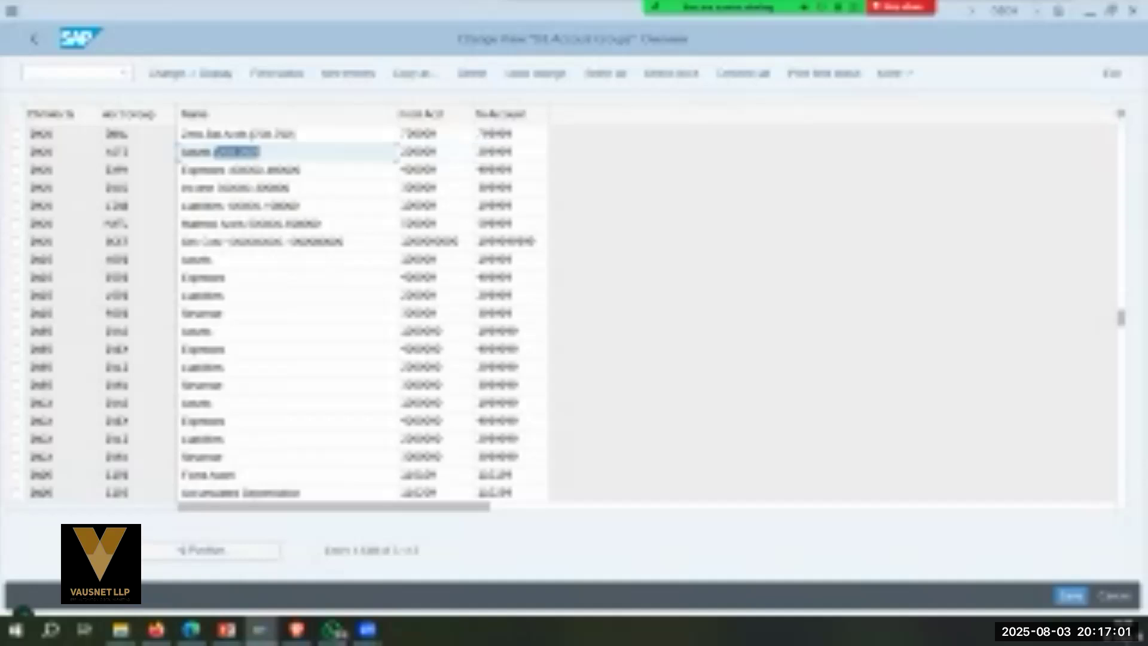
pyautogui.hotkey('ctrl', 'v')
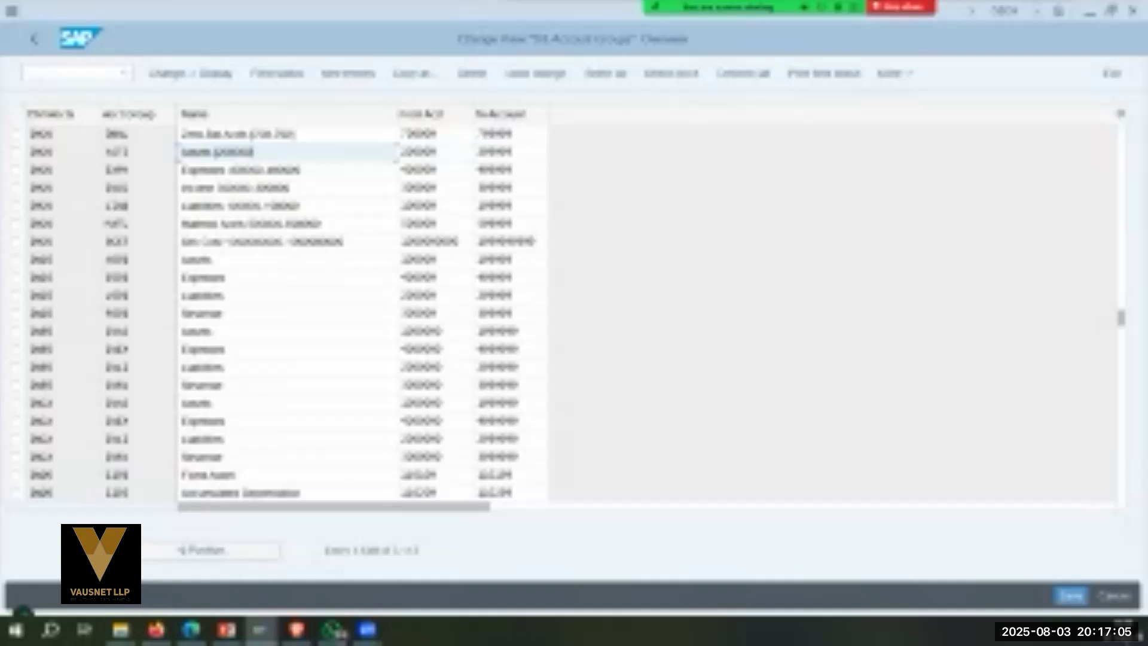
pyautogui.press('Tab')
pyautogui.press('Tab')
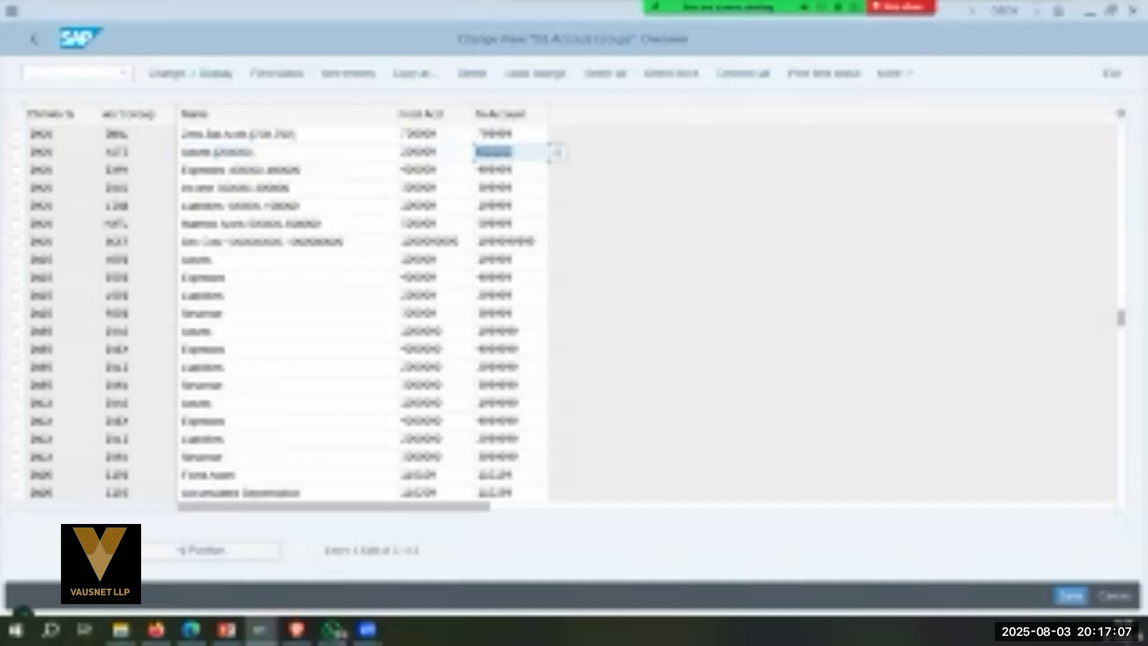
pyautogui.hotkey('shift', 'Tab')
pyautogui.hotkey('shift', 'Tab')
pyautogui.write('299999)')
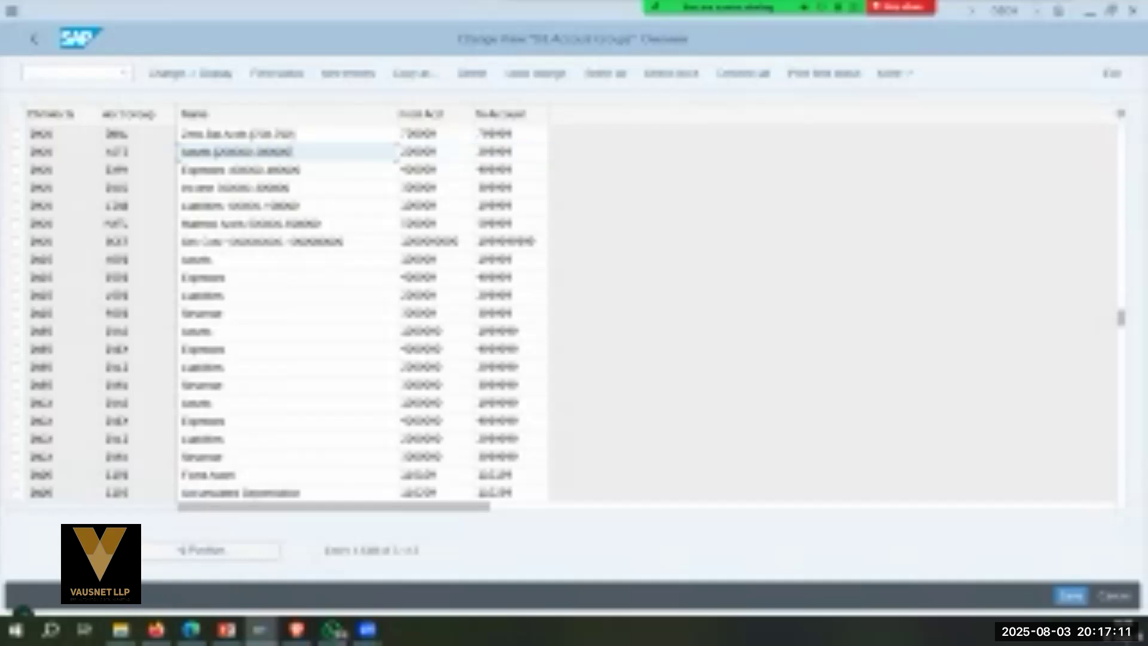
pyautogui.press('BackSpace')
pyautogui.hotkey('ctrl', 's')
# Replace the short range in the Zero Bal Accts group's name with its full From Account and To Account numbers.
pyautogui.scroll(3, 359, 305)
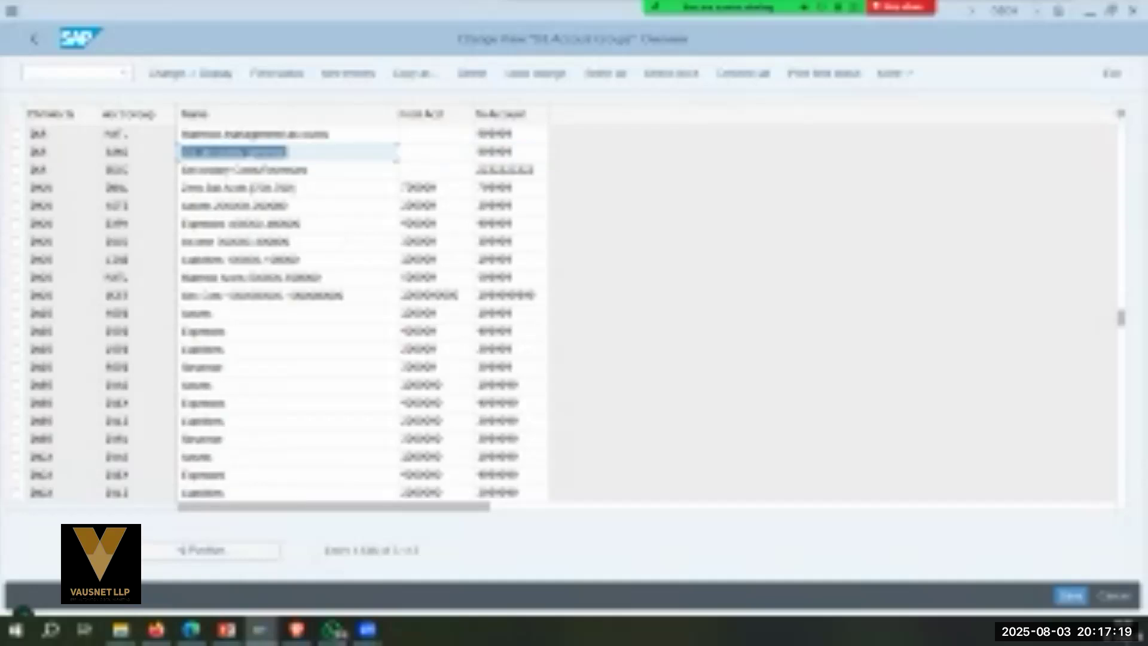
pyautogui.click(421, 188)
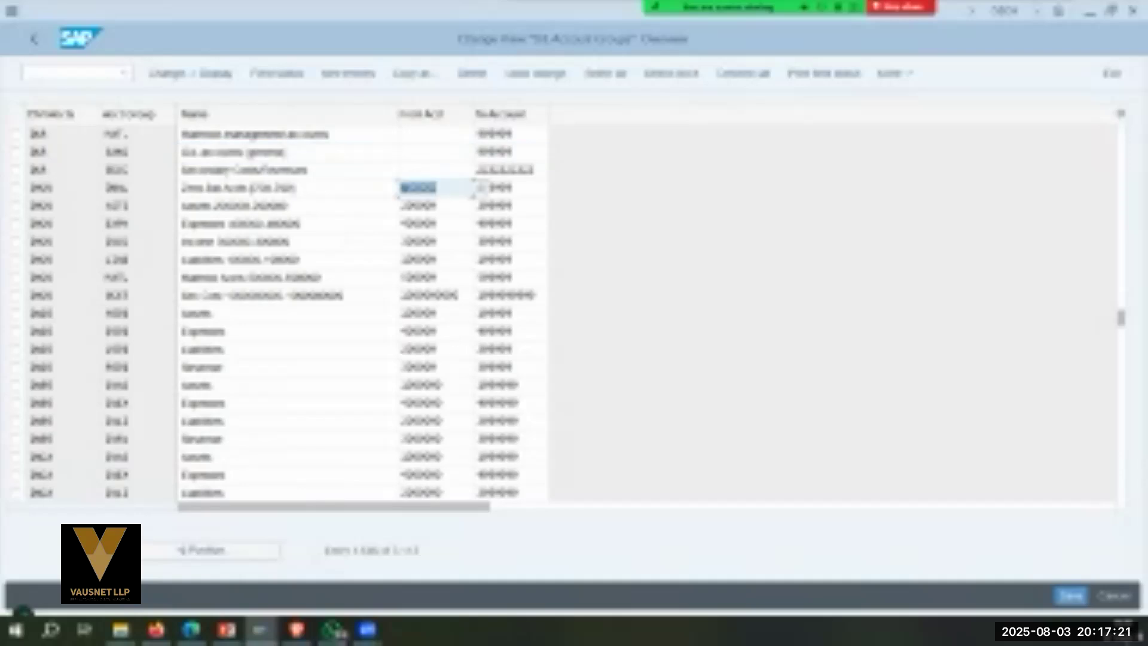
pyautogui.click(402, 188)
pyautogui.moveTo(296, 188); pyautogui.dragTo(251, 188)
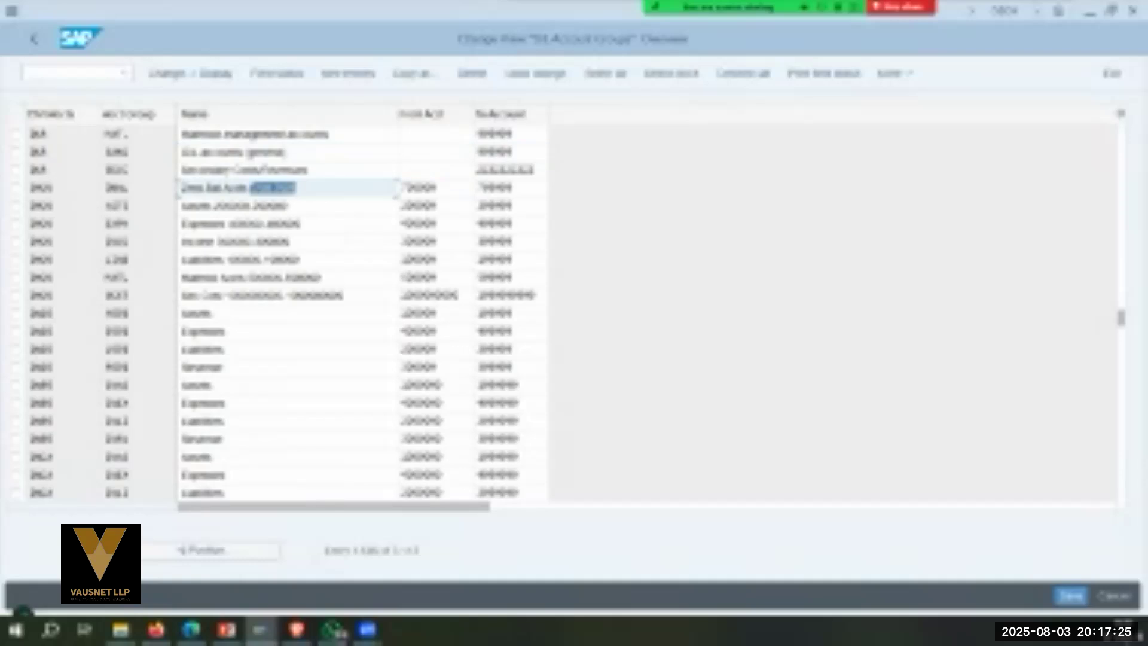
pyautogui.press('BackSpace')
pyautogui.hotkey('ctrl', 'v')
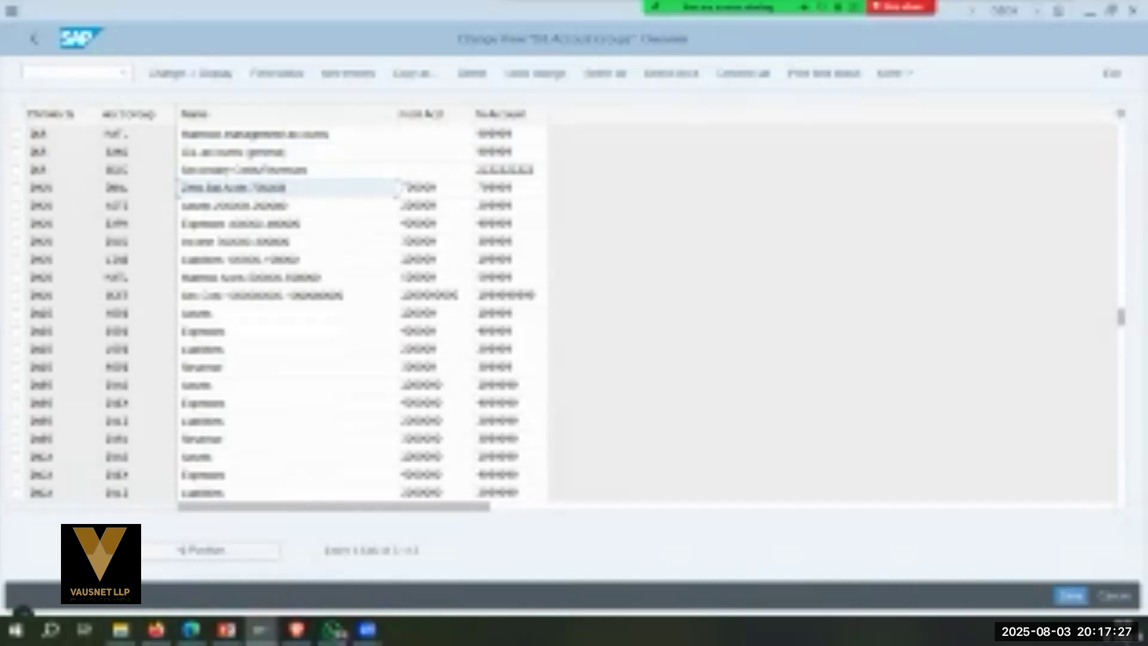
pyautogui.click(495, 188)
pyautogui.doubleClick(495, 188)
pyautogui.hotkey('ctrl', 'v')
pyautogui.click(287, 188)
pyautogui.hotkey('ctrl', 'v')
# Save the corrected account group names and record them in the company's FICO configuration request chosen from your own customizing requests.
pyautogui.press('Return')
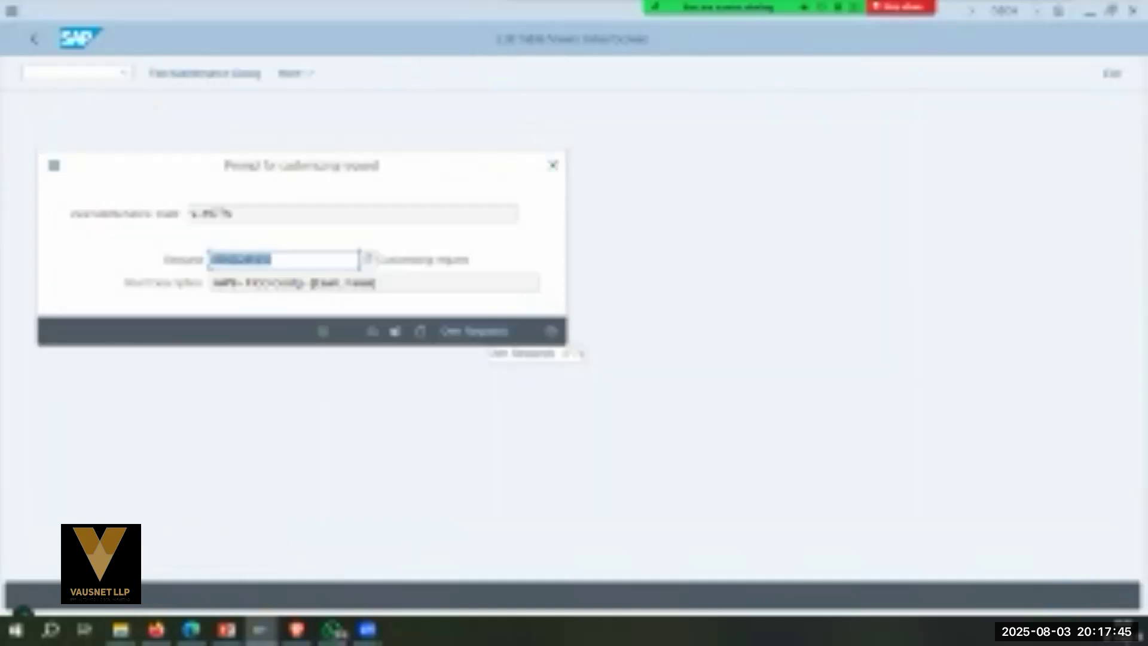
pyautogui.click(487, 332)
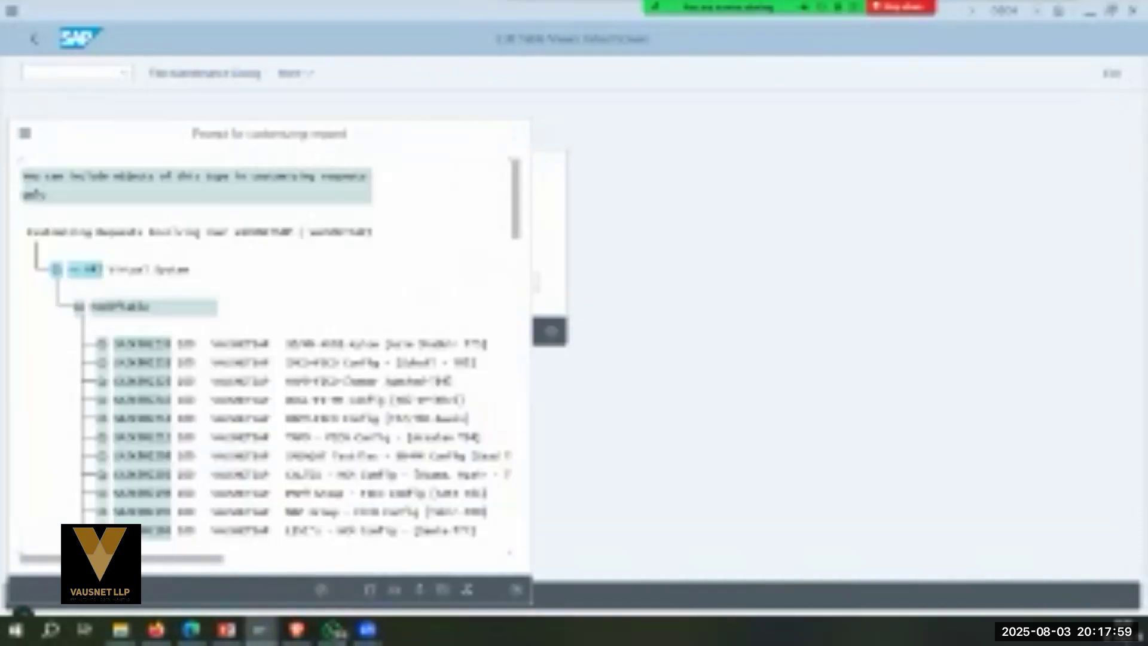
pyautogui.press('Escape')
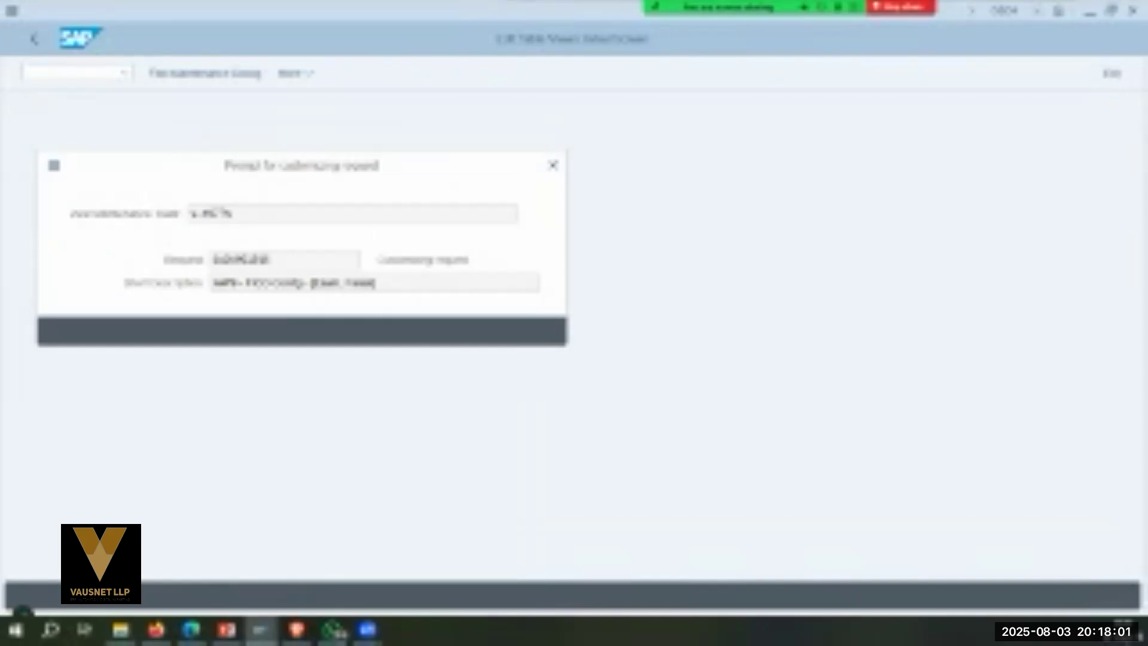
pyautogui.press('Return')
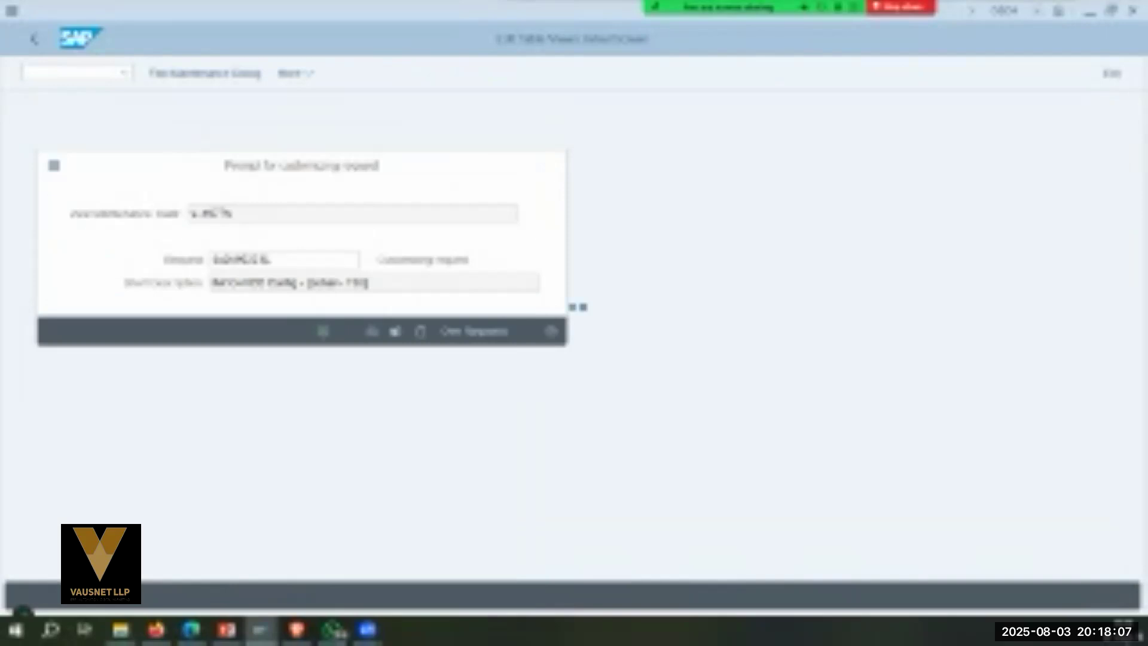
pyautogui.hotkey('alt', 'Tab')
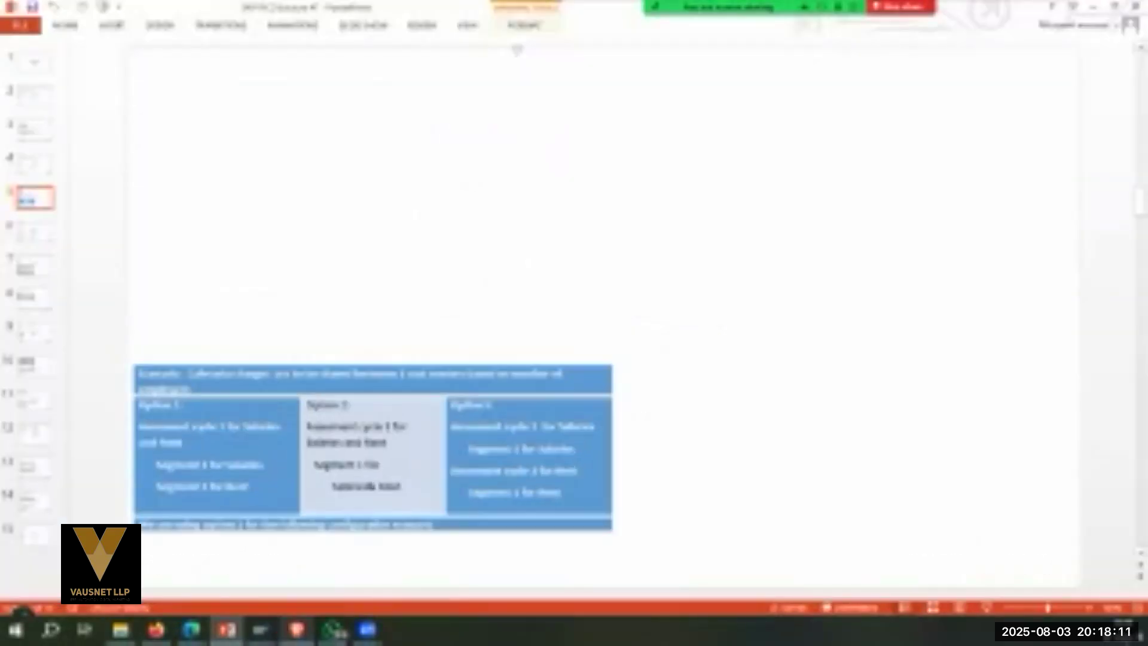
pyautogui.moveTo(260, 630)
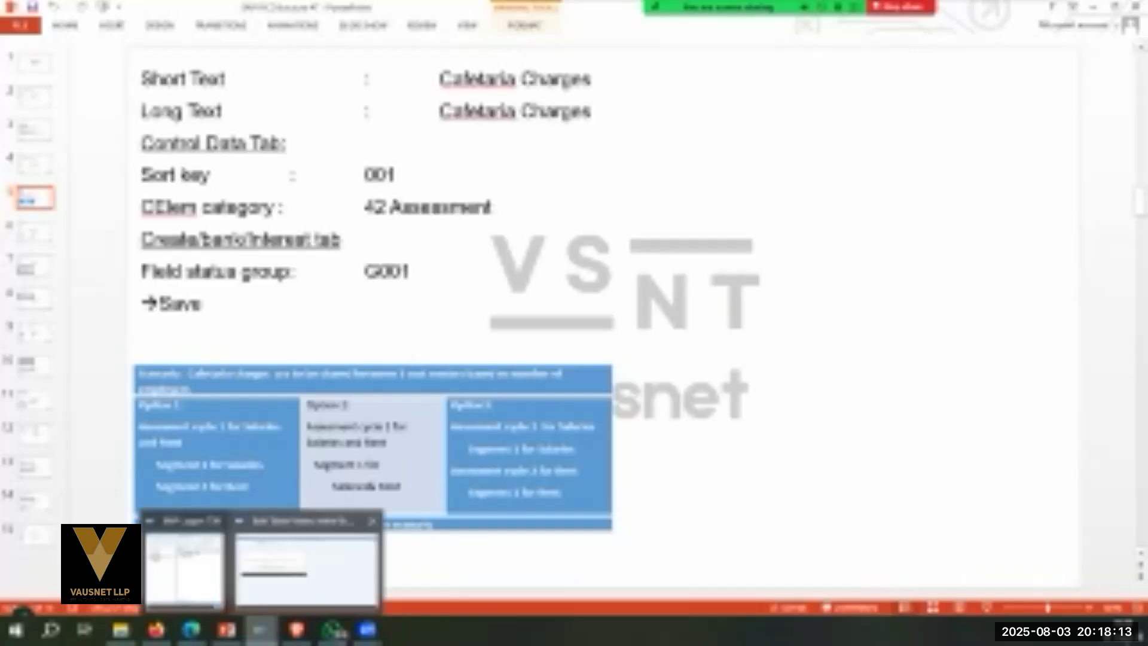
pyautogui.click(306, 567)
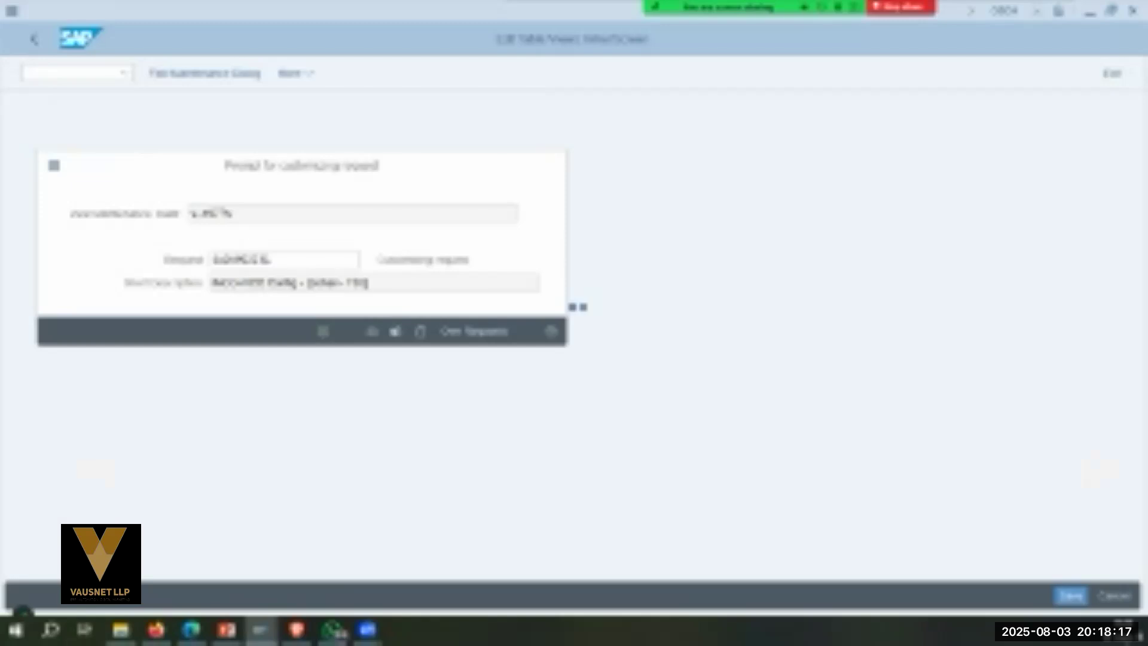
pyautogui.press('Return')
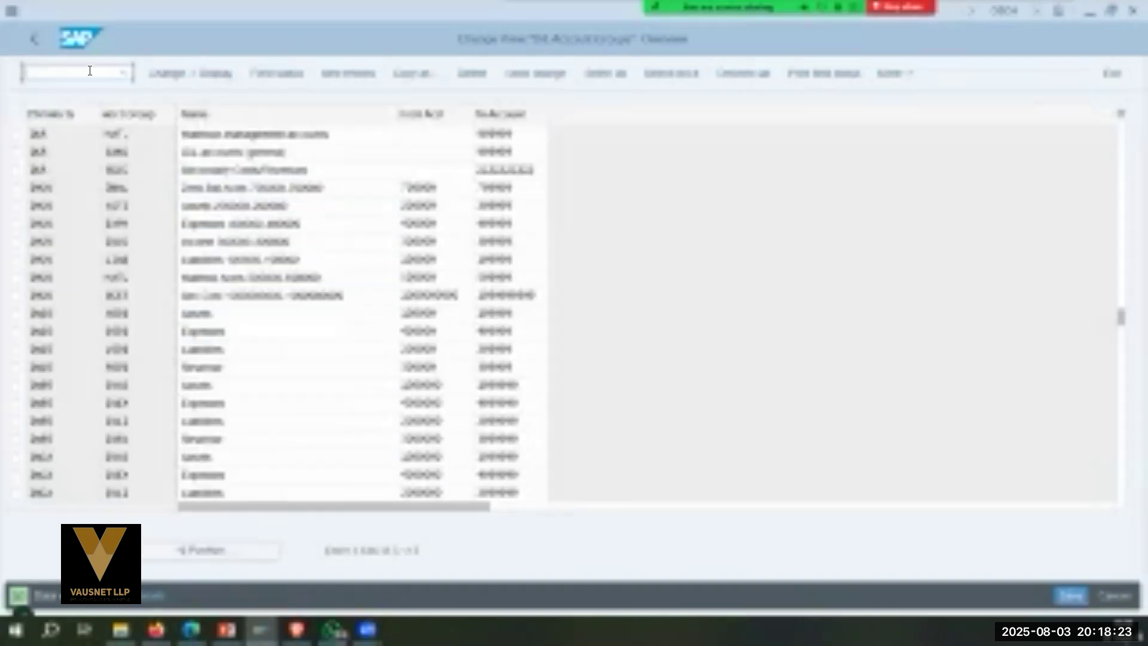
# Open transaction FS00 and start creating a new G/L account.
pyautogui.write('/nob53')
pyautogui.press('Return')
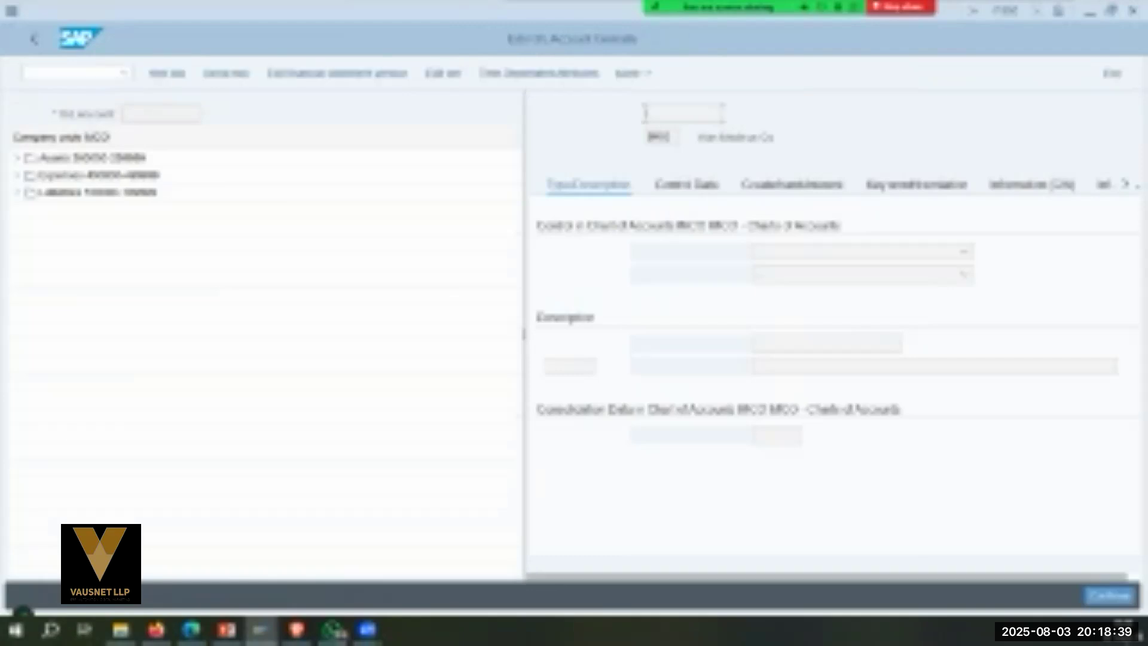
pyautogui.click(58, 104)
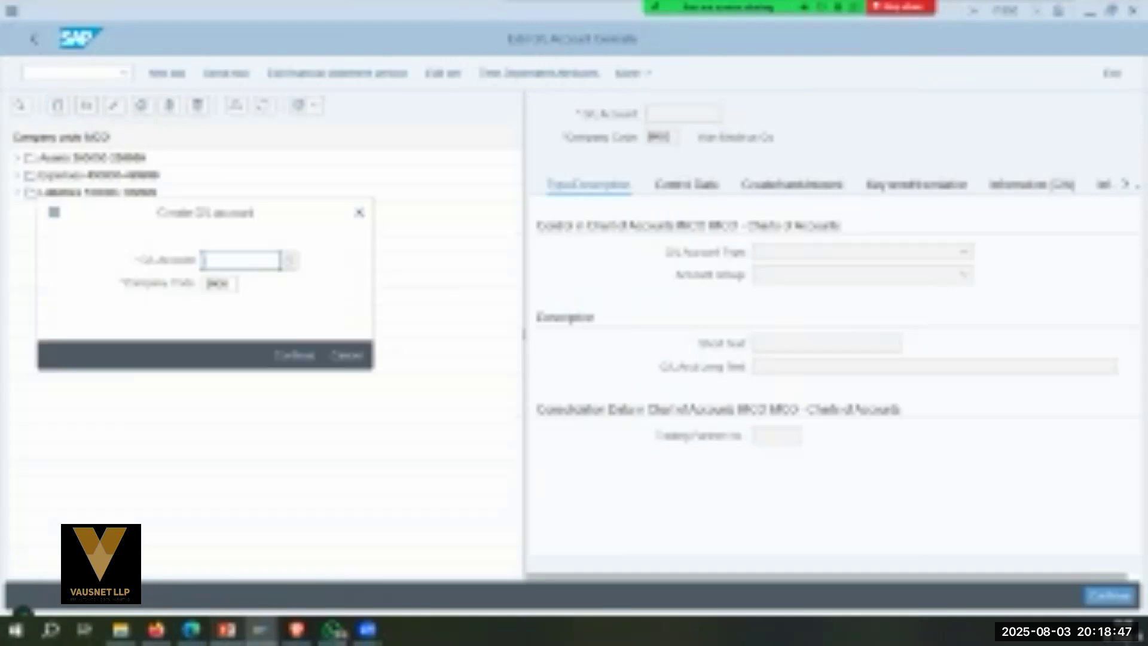
# Copy the G/L account number from slide 4 in PowerPoint into the Create G/L account dialog in SAP and continue.
pyautogui.hotkey('alt', 'Tab')
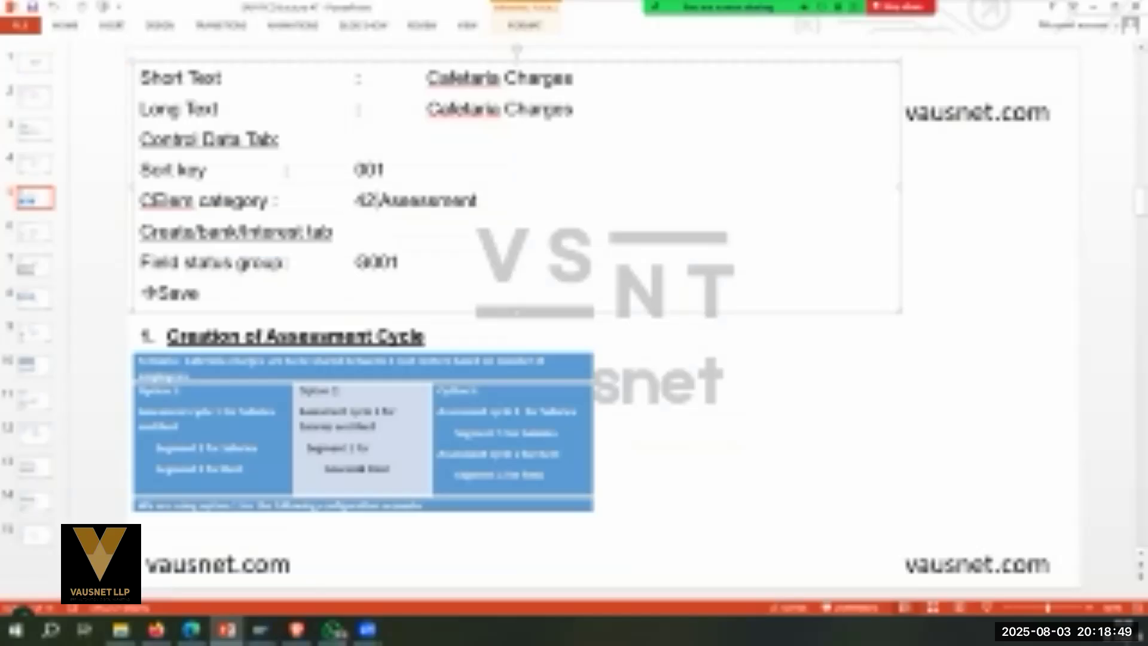
pyautogui.click(35, 164)
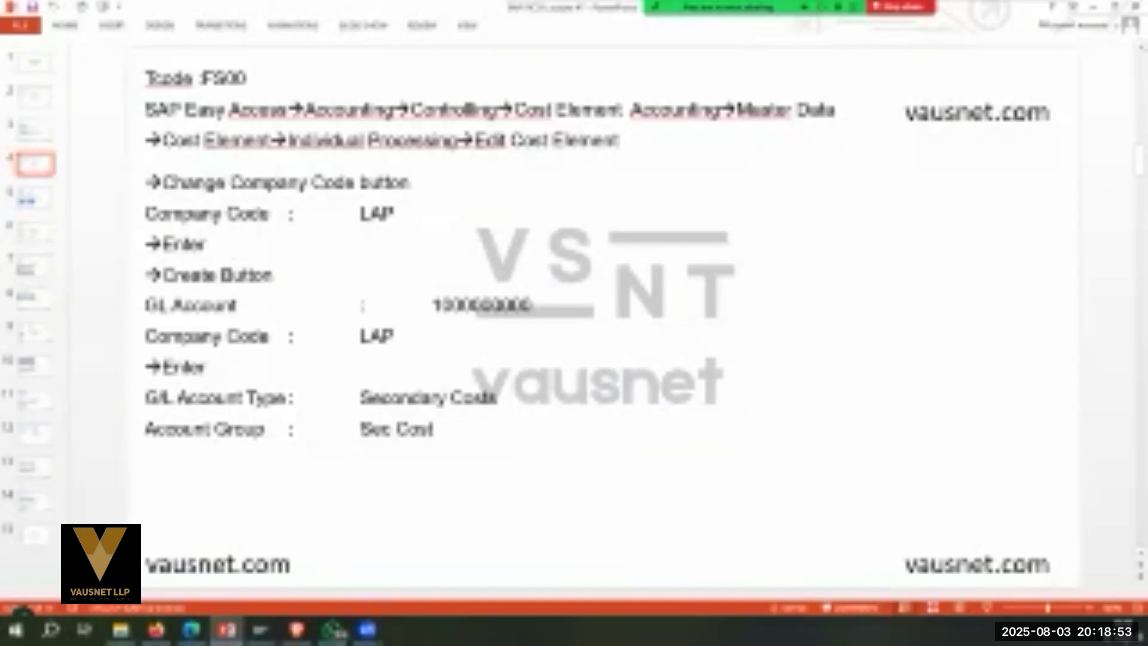
pyautogui.doubleClick(456, 306)
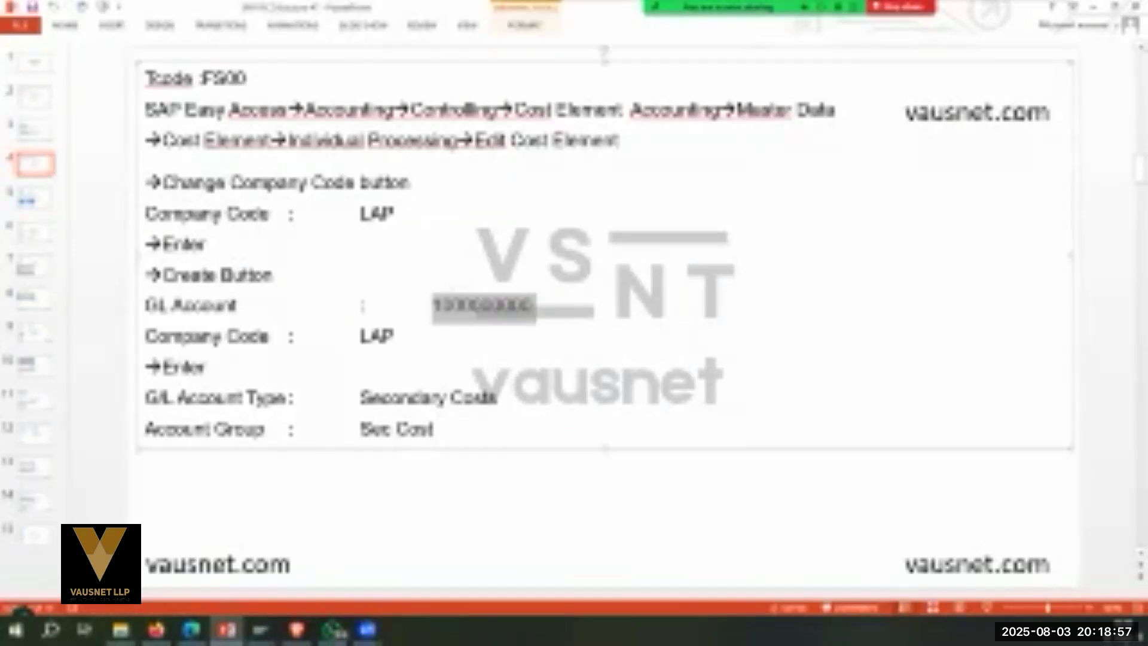
pyautogui.moveTo(258, 629)
pyautogui.click(306, 568)
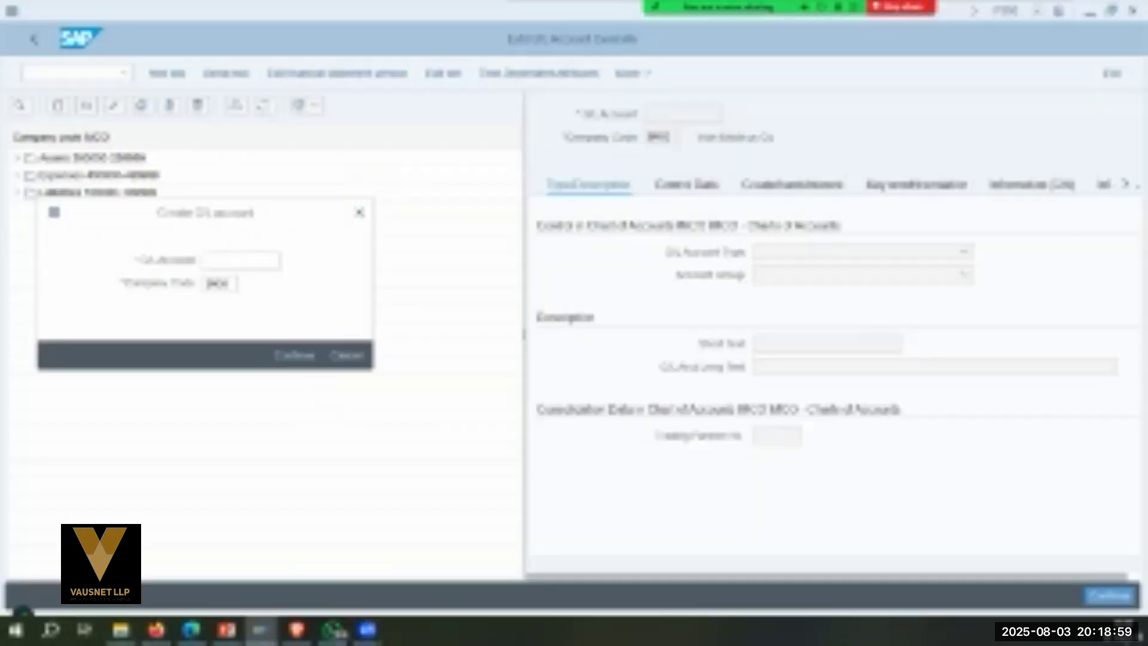
pyautogui.click(240, 260)
pyautogui.hotkey('ctrl', 'v')
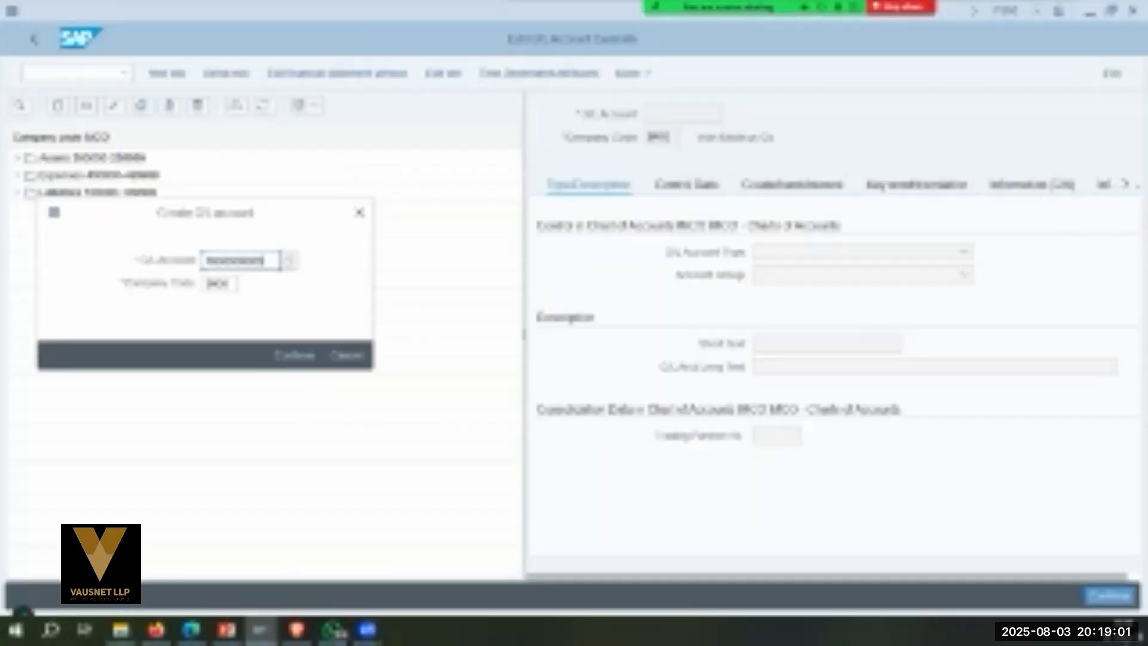
pyautogui.press('Return')
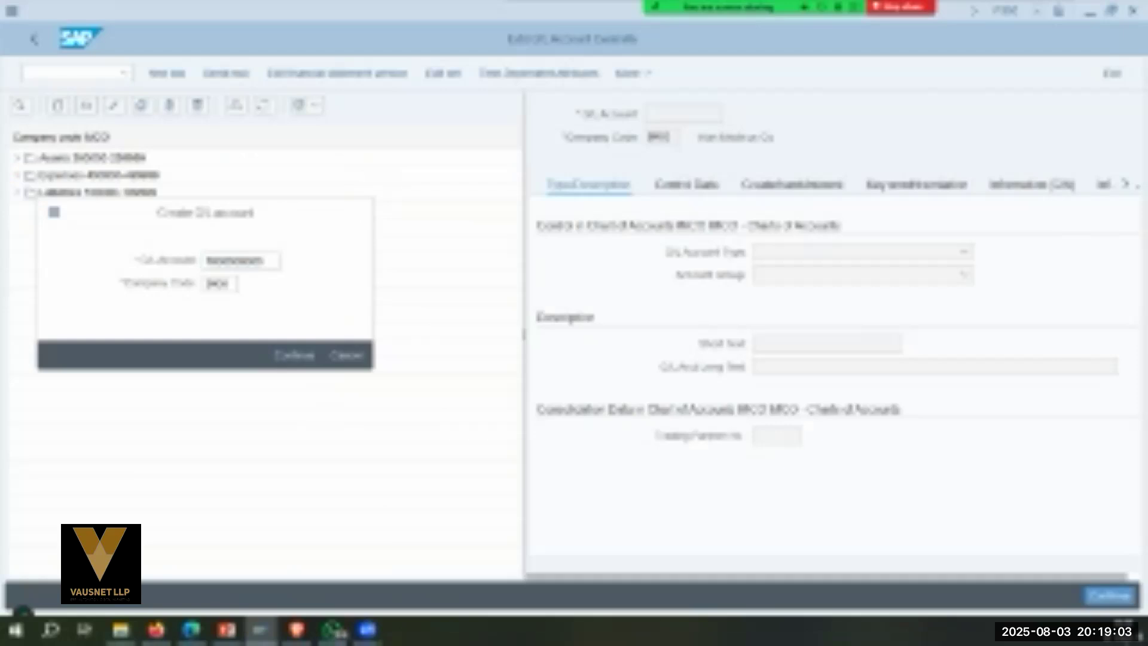
# Consult slide 5 in PowerPoint, return to SAP and set the G/L account type to Secondary Costs with the Sec Cost account group.
pyautogui.hotkey('alt', 'Tab')
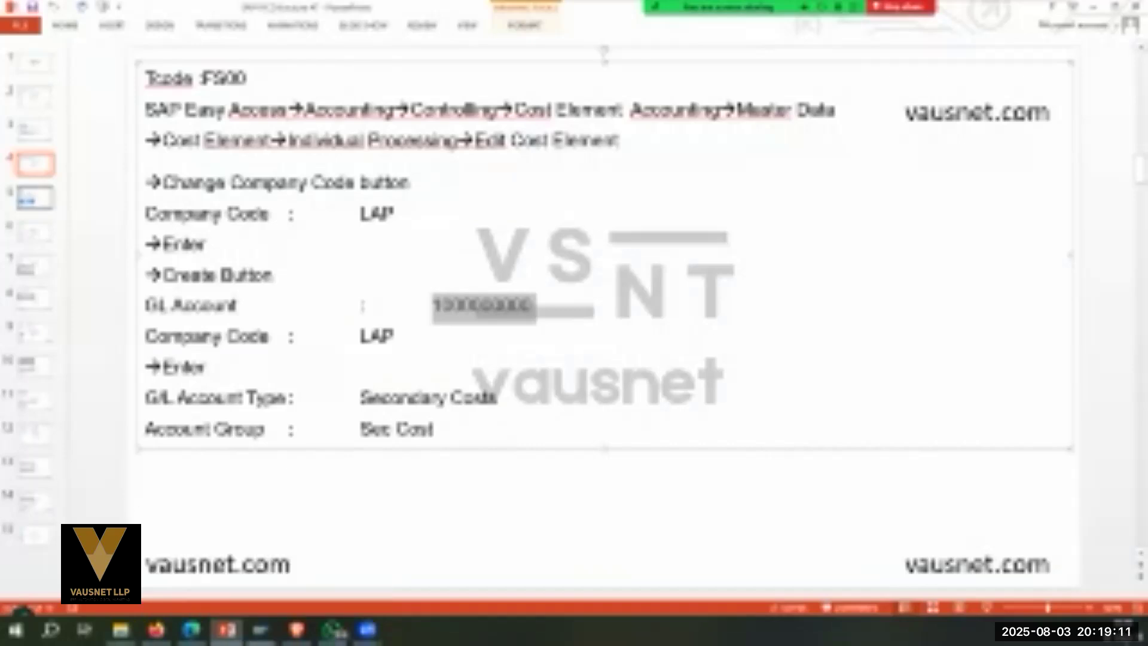
pyautogui.click(40, 198)
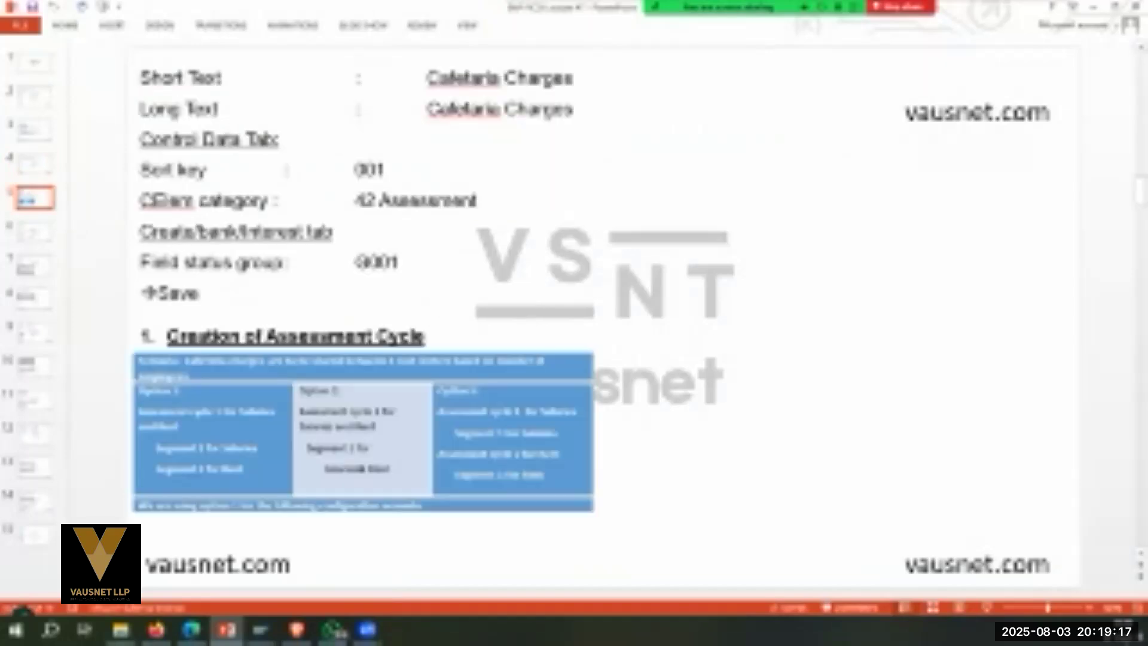
pyautogui.moveTo(260, 629)
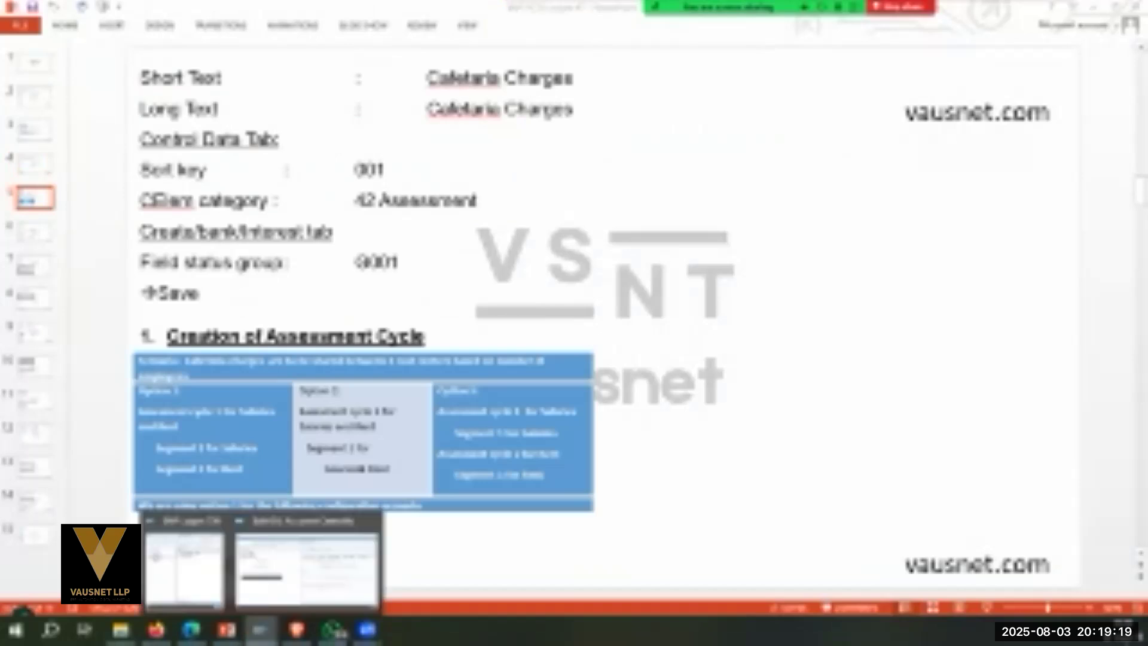
pyautogui.click(306, 568)
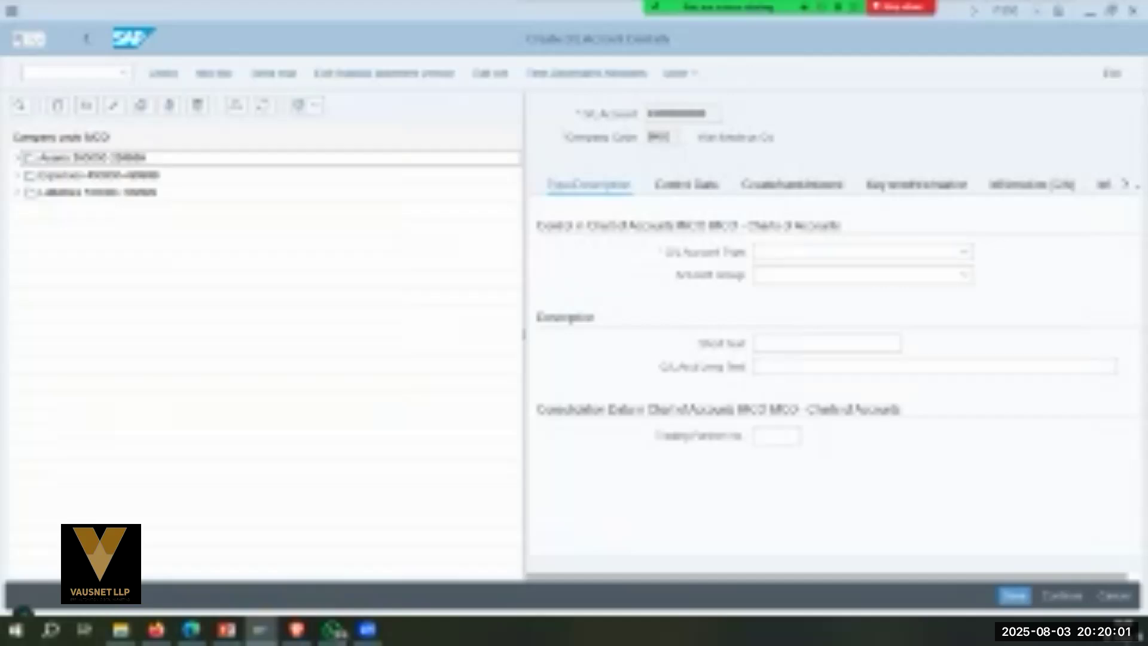
pyautogui.click(964, 251)
pyautogui.click(861, 341)
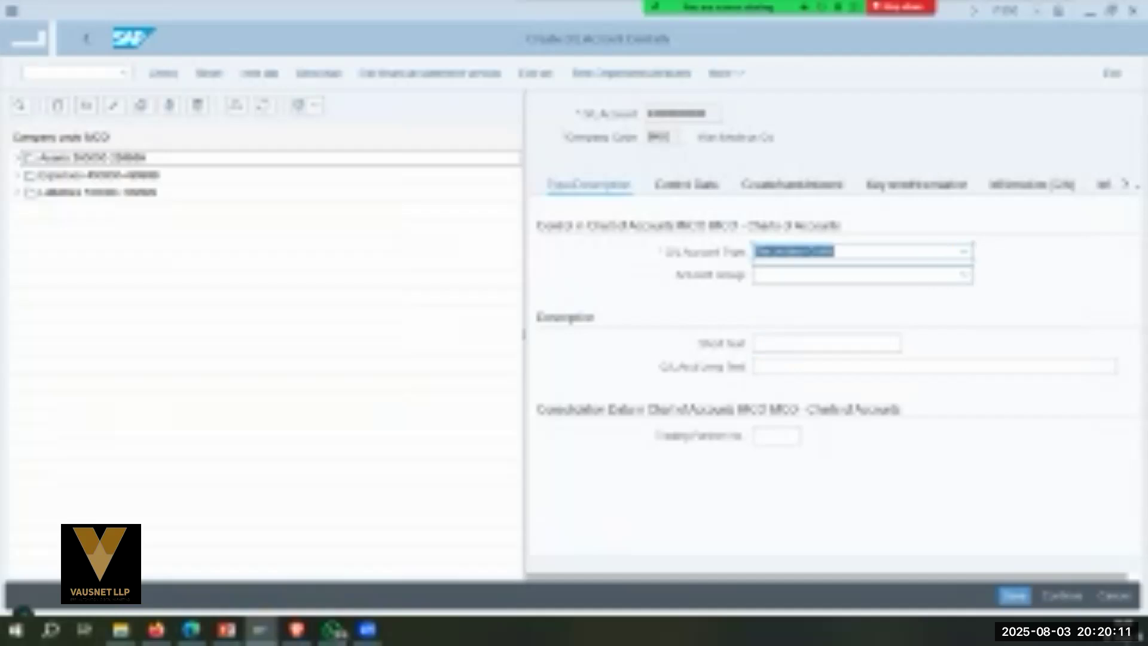
pyautogui.click(964, 275)
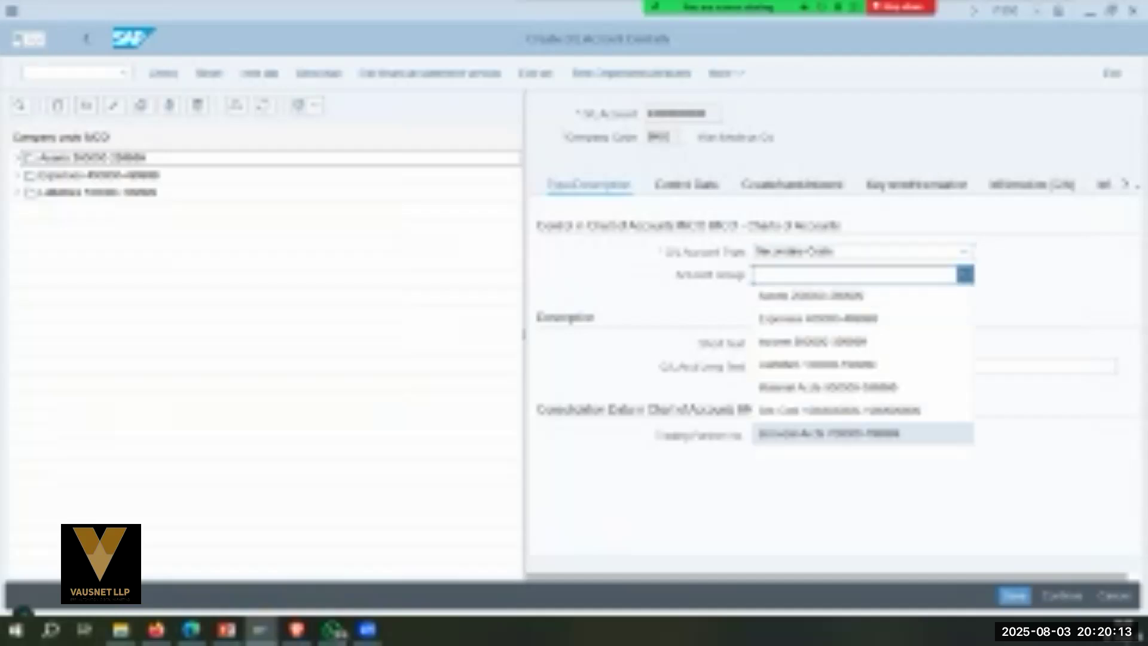
pyautogui.click(839, 410)
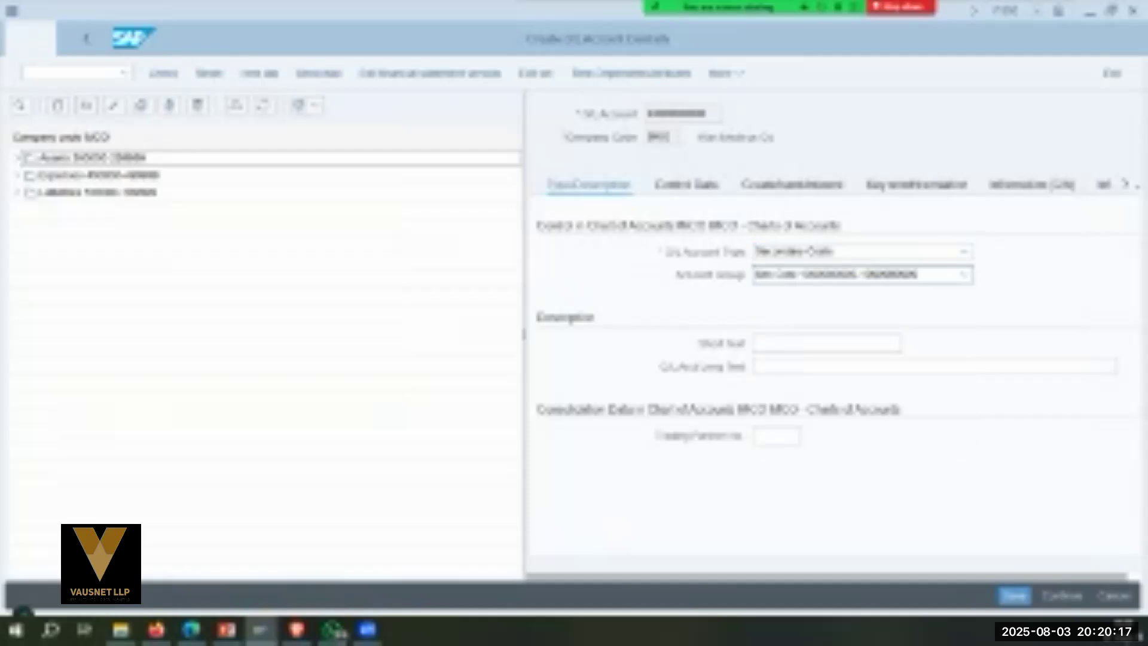
# Enter Cafeteria Charges as both the short text and the G/L account long text, and confirm the descriptions.
pyautogui.moveTo(525, 335); pyautogui.dragTo(457, 334)
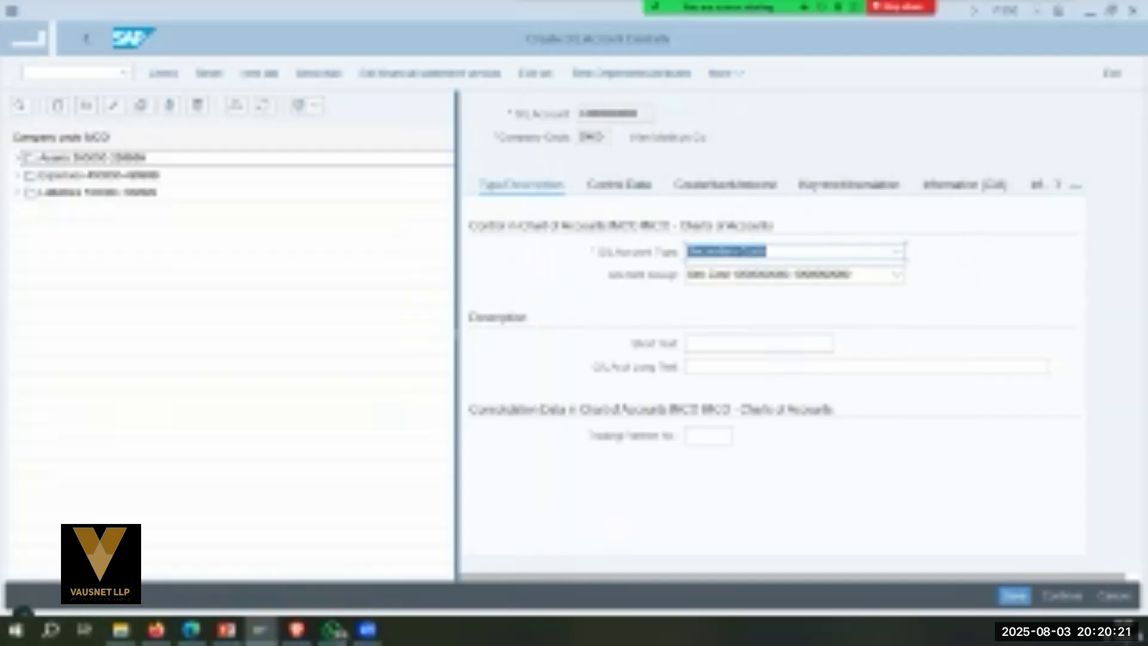
pyautogui.moveTo(458, 335); pyautogui.dragTo(356, 334)
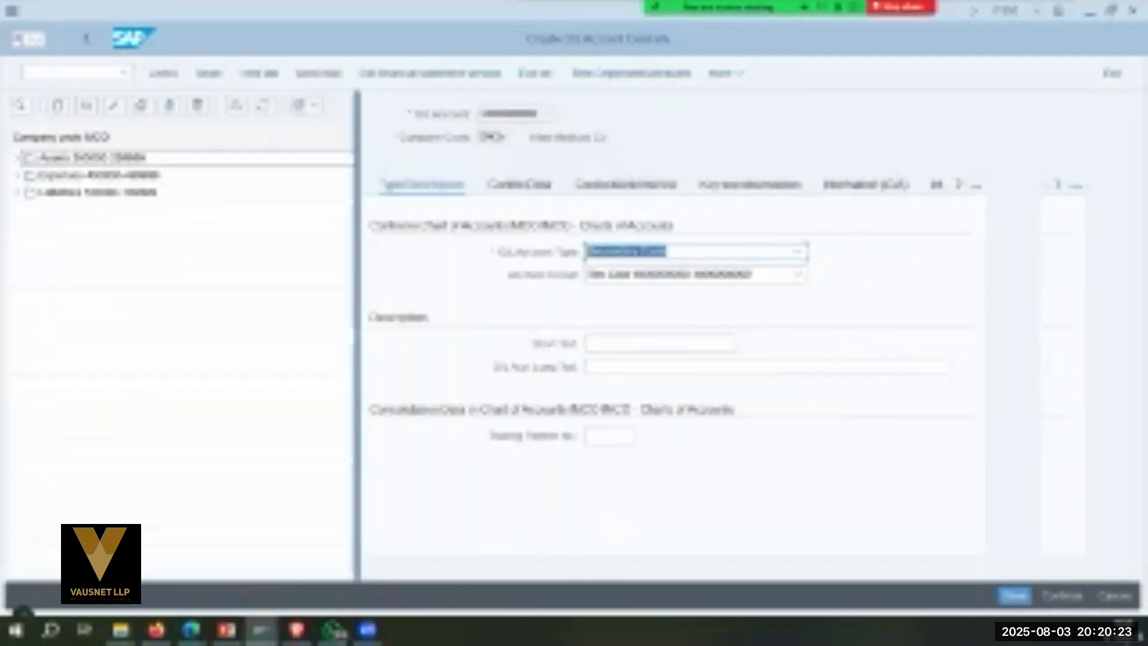
pyautogui.click(634, 343)
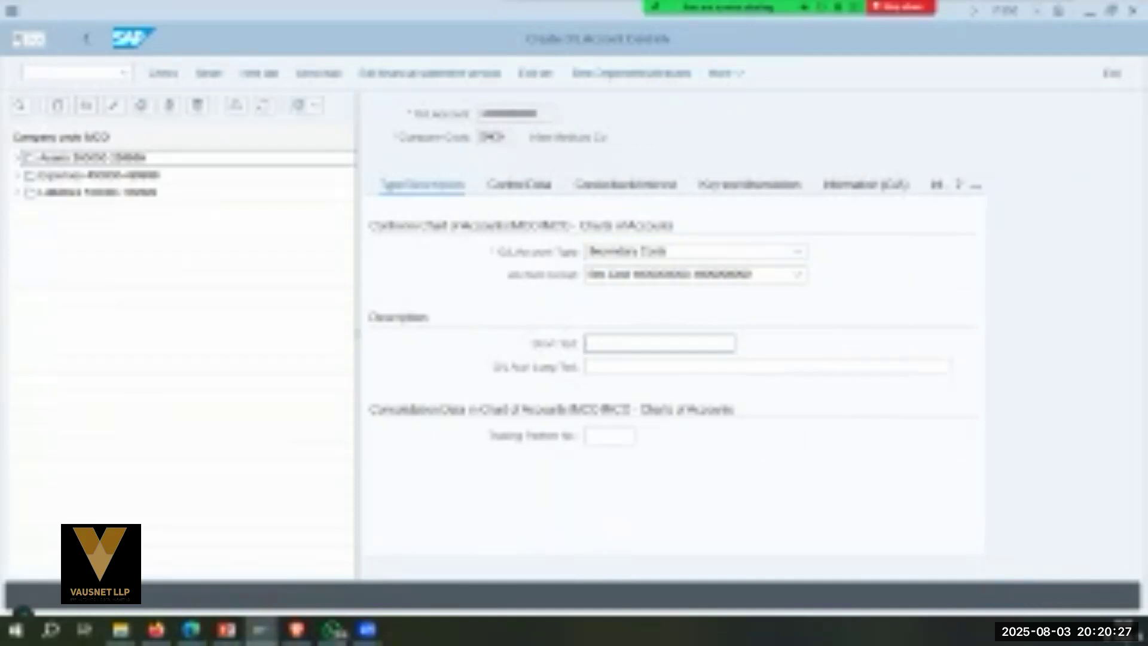
pyautogui.write('Ca')
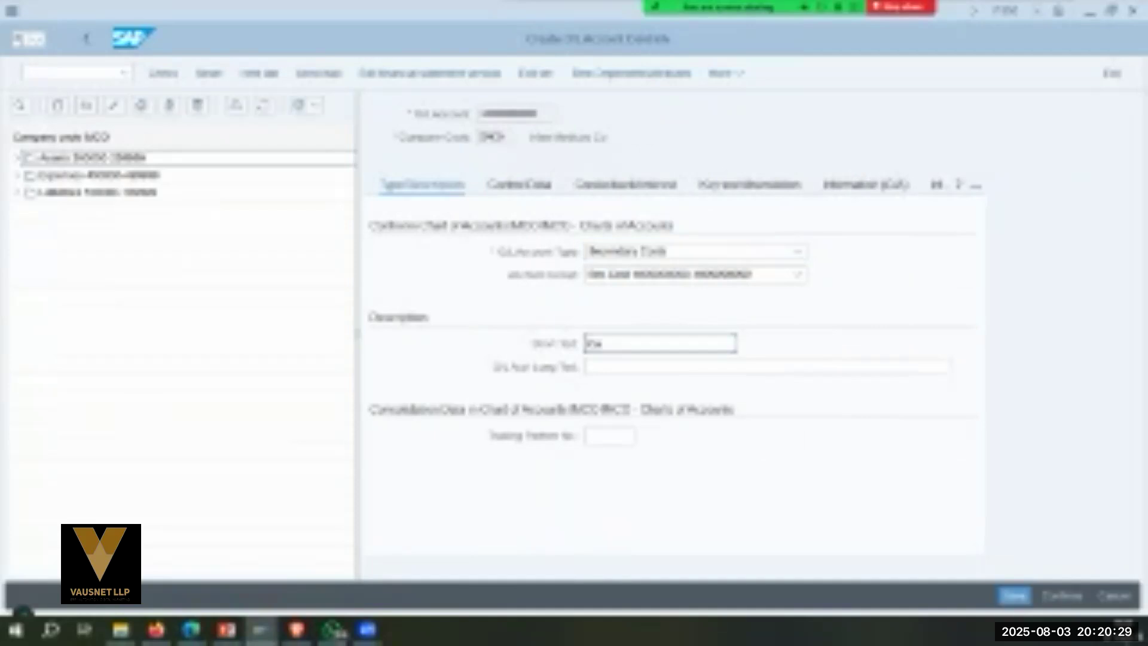
pyautogui.write('shena')
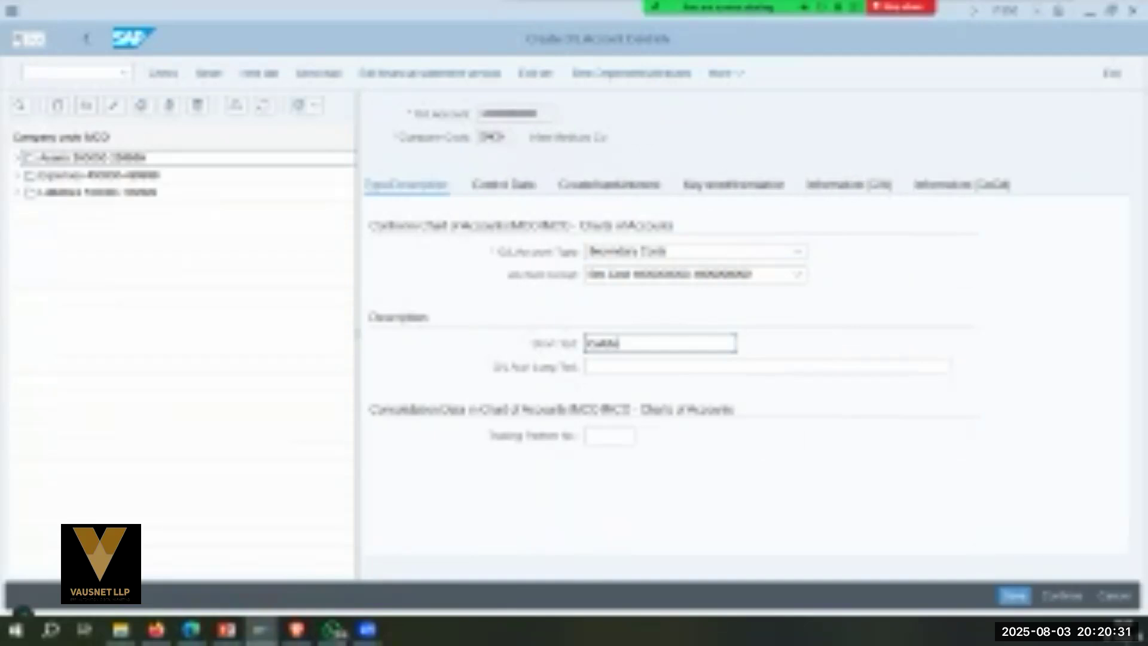
pyautogui.write('nce Charges')
pyautogui.press('Tab')
pyautogui.write('C')
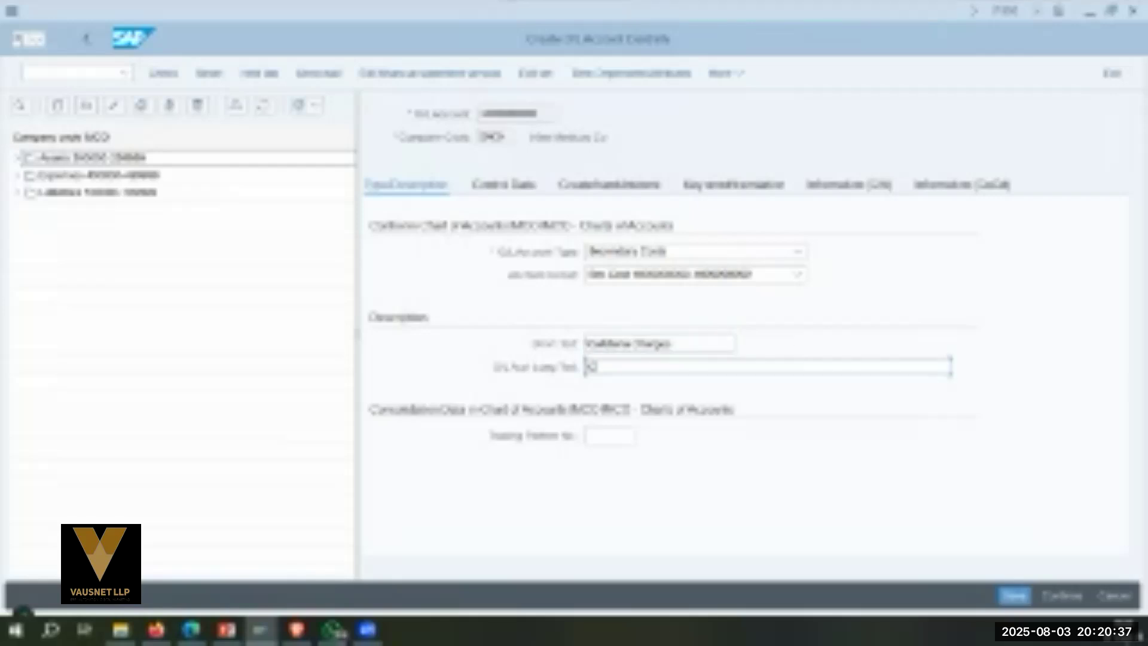
pyautogui.hotkey('shift', 'Tab')
pyautogui.hotkey('ctrl', 'c')
pyautogui.press('Right')
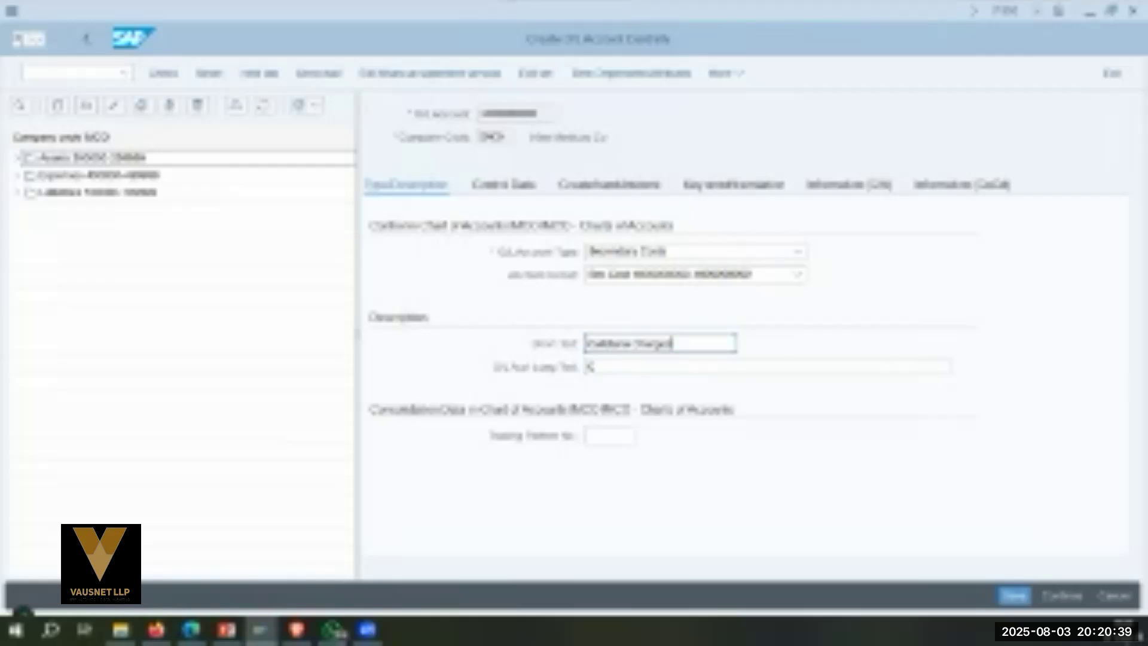
pyautogui.press('Tab')
pyautogui.hotkey('ctrl', 'v')
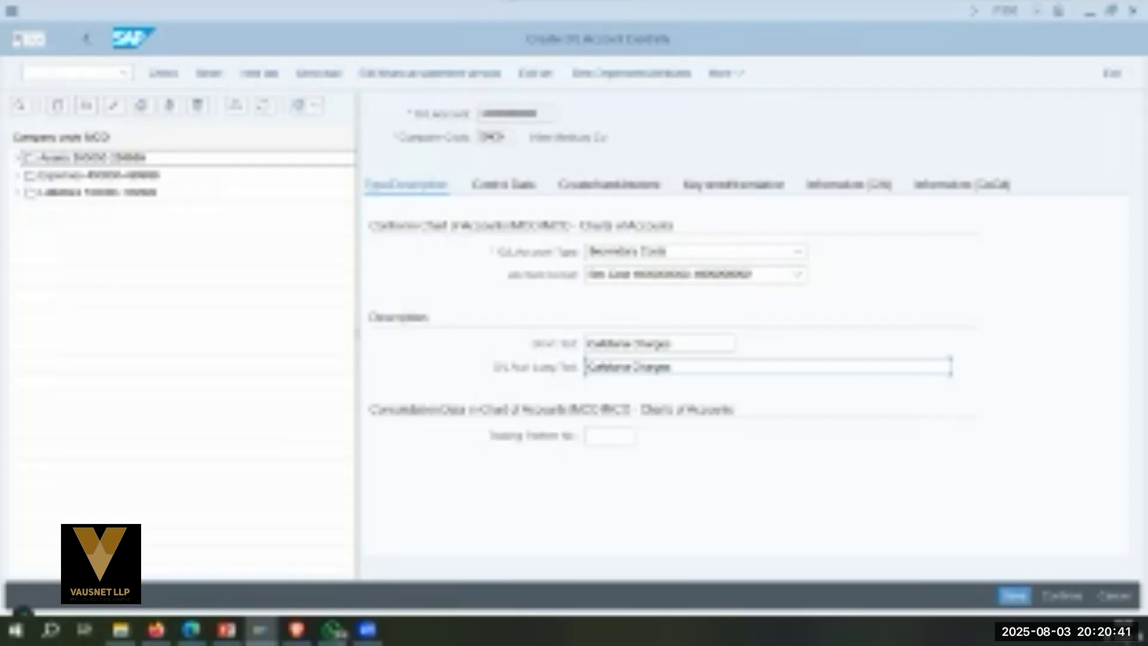
pyautogui.press('Return')
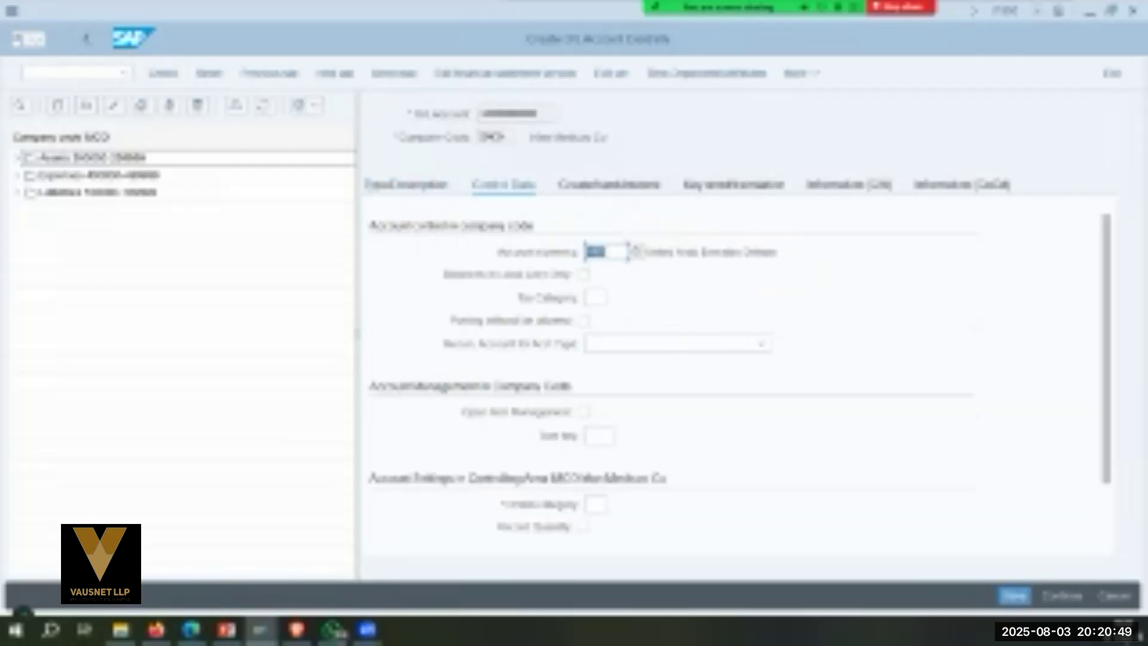
# Set the cost element category to 42 Assessment in the control data, consulting the list of possible categories.
pyautogui.click(596, 504)
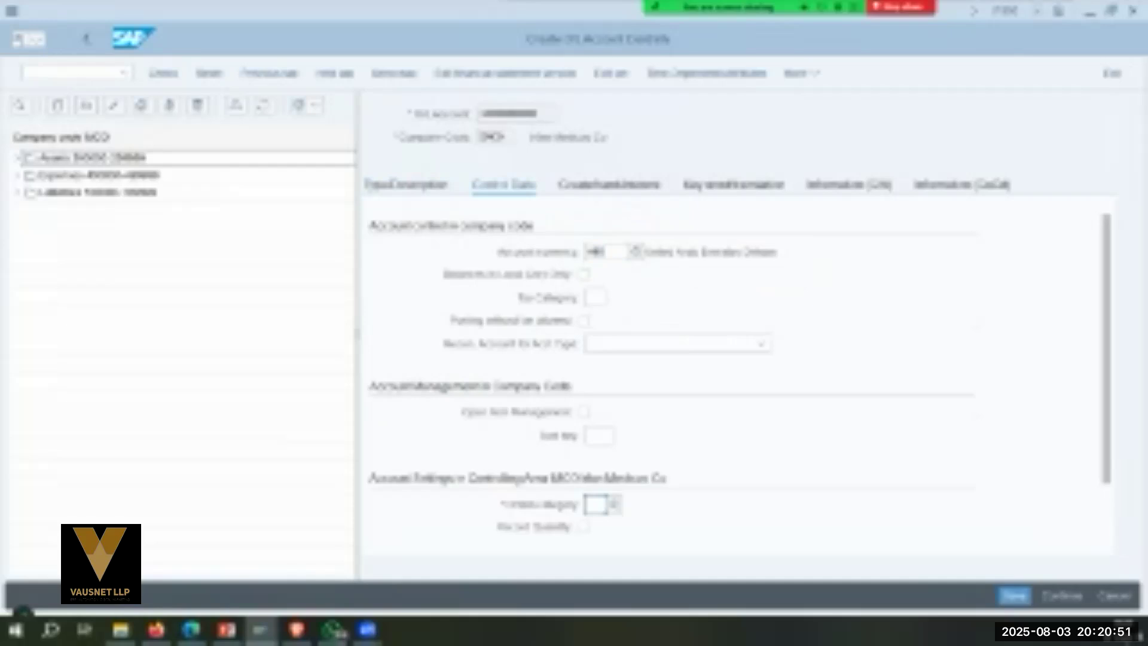
pyautogui.write('01')
pyautogui.press('Tab')
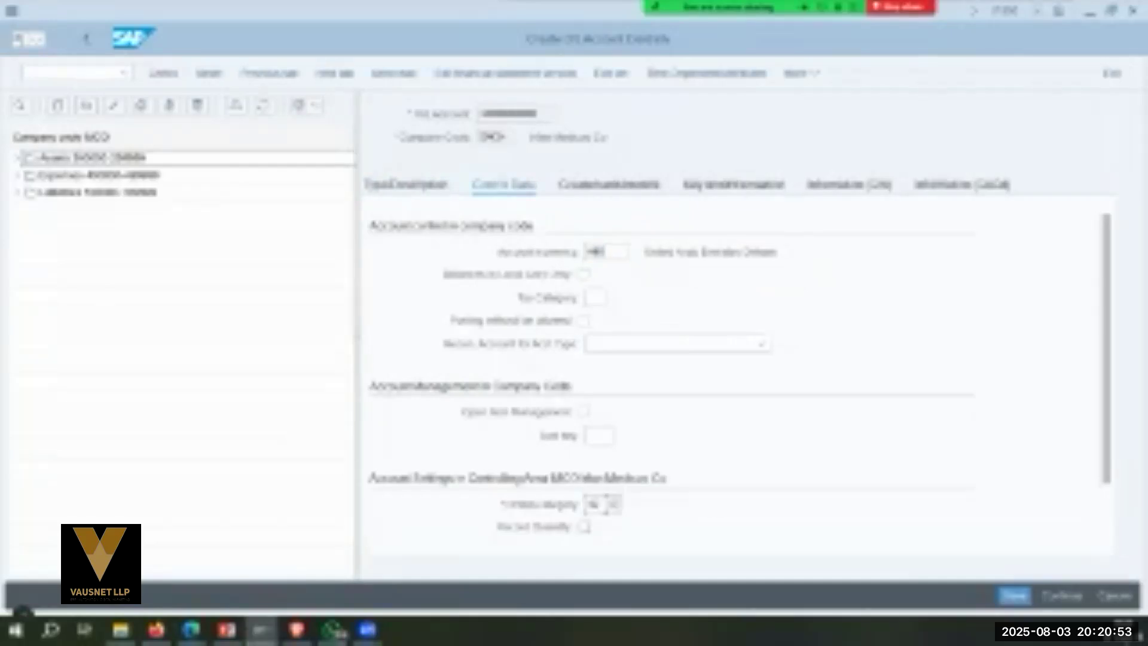
pyautogui.click(595, 505)
pyautogui.click(613, 505)
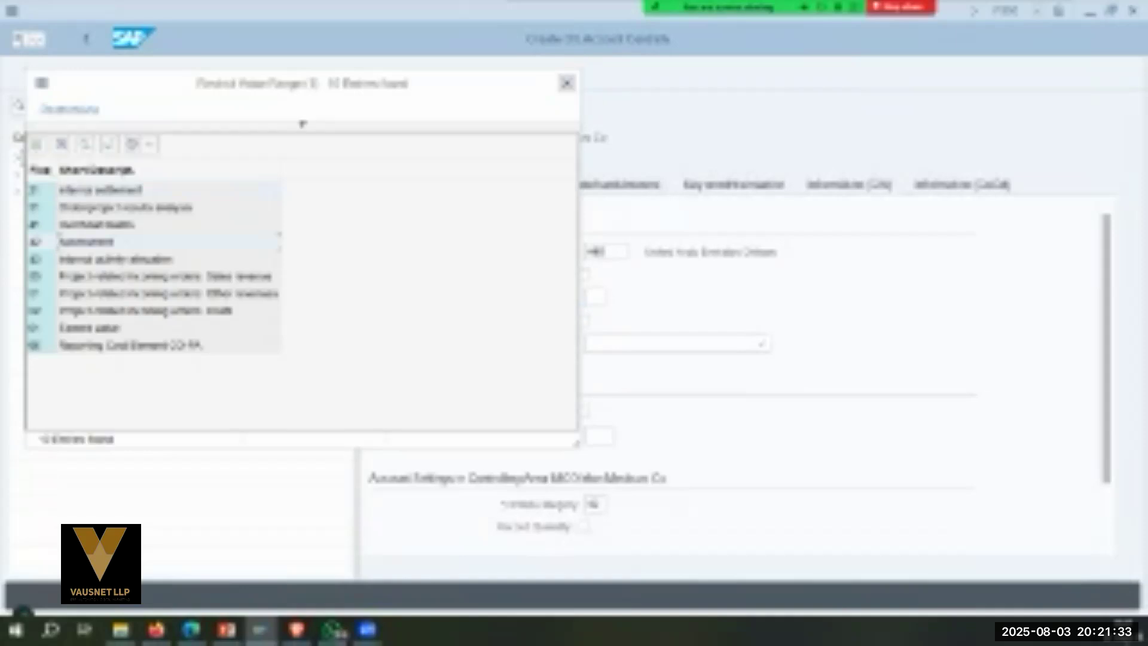
pyautogui.click(566, 84)
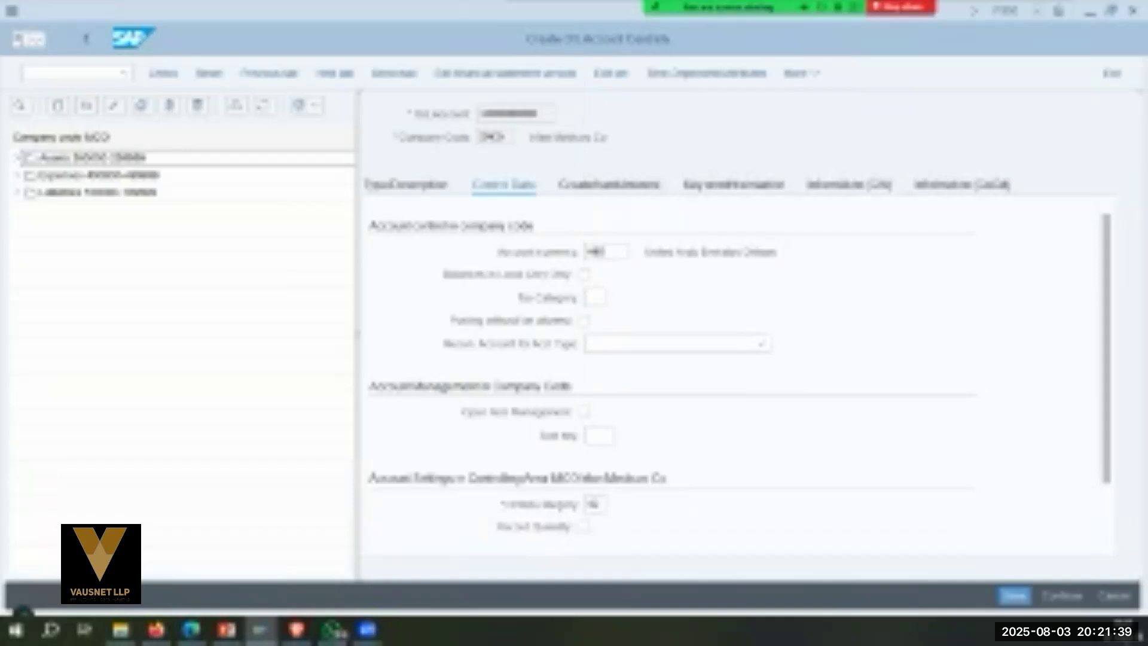
pyautogui.click(604, 505)
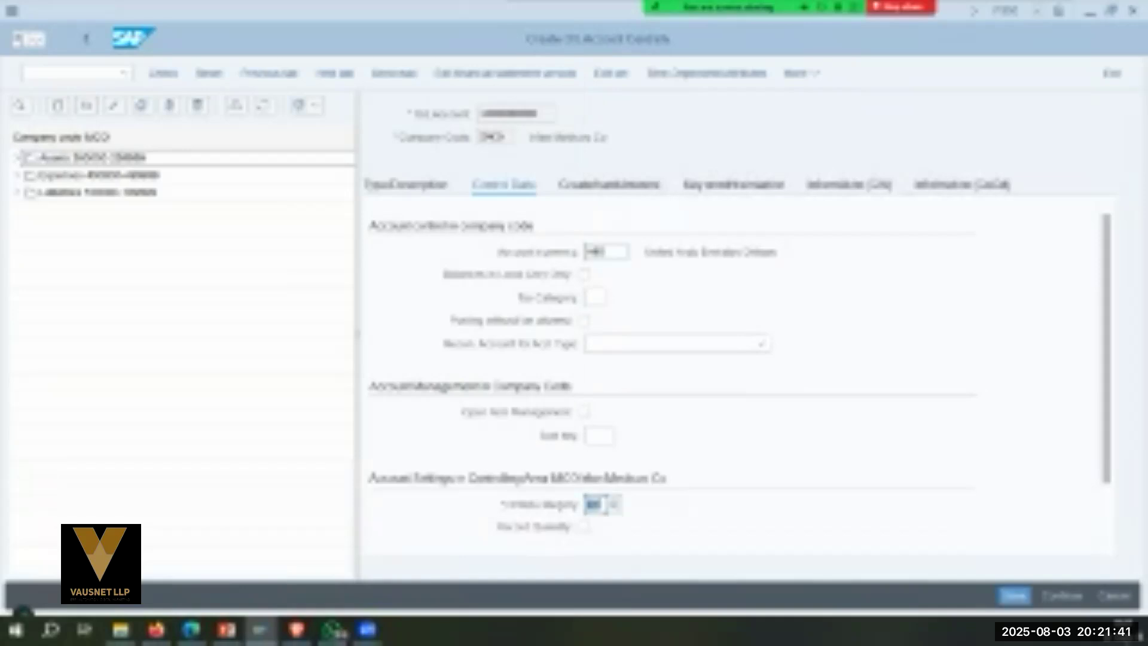
pyautogui.click(614, 505)
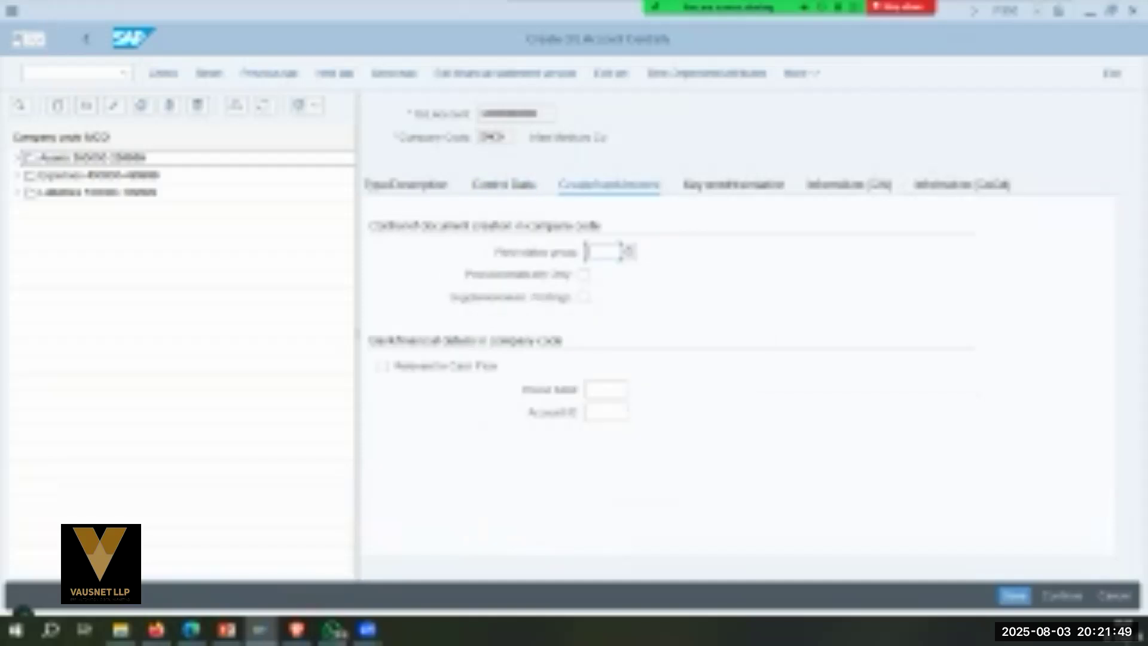
# Set the field status group to G001 and save the Cafeteria Charges account.
pyautogui.write('g0')
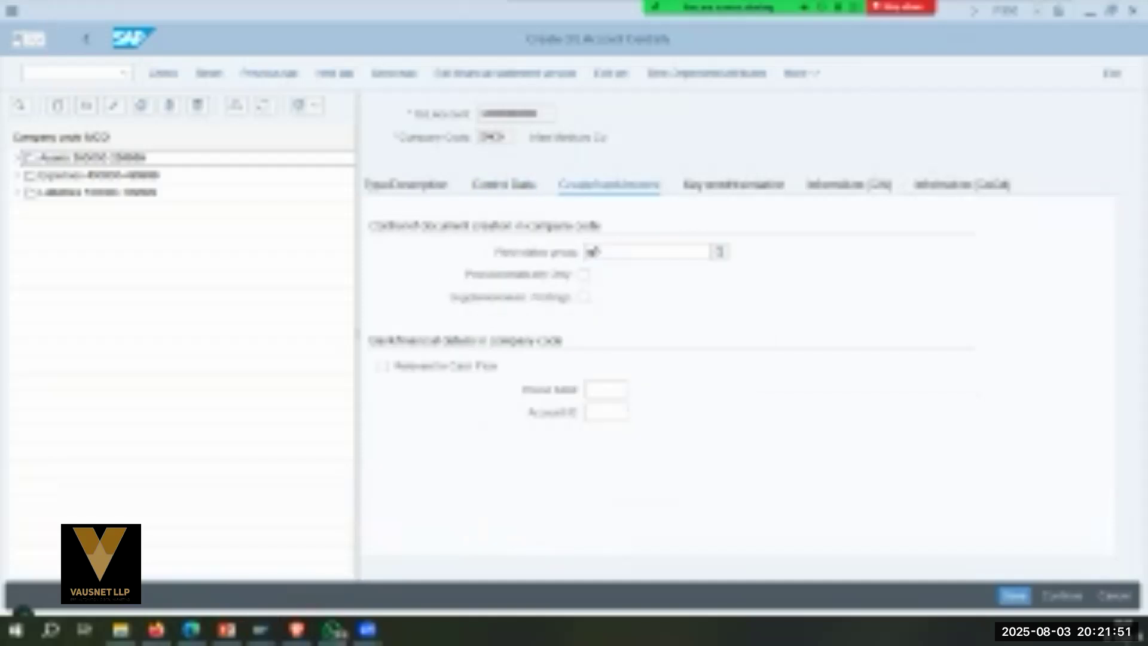
pyautogui.write('01')
pyautogui.press('Tab')
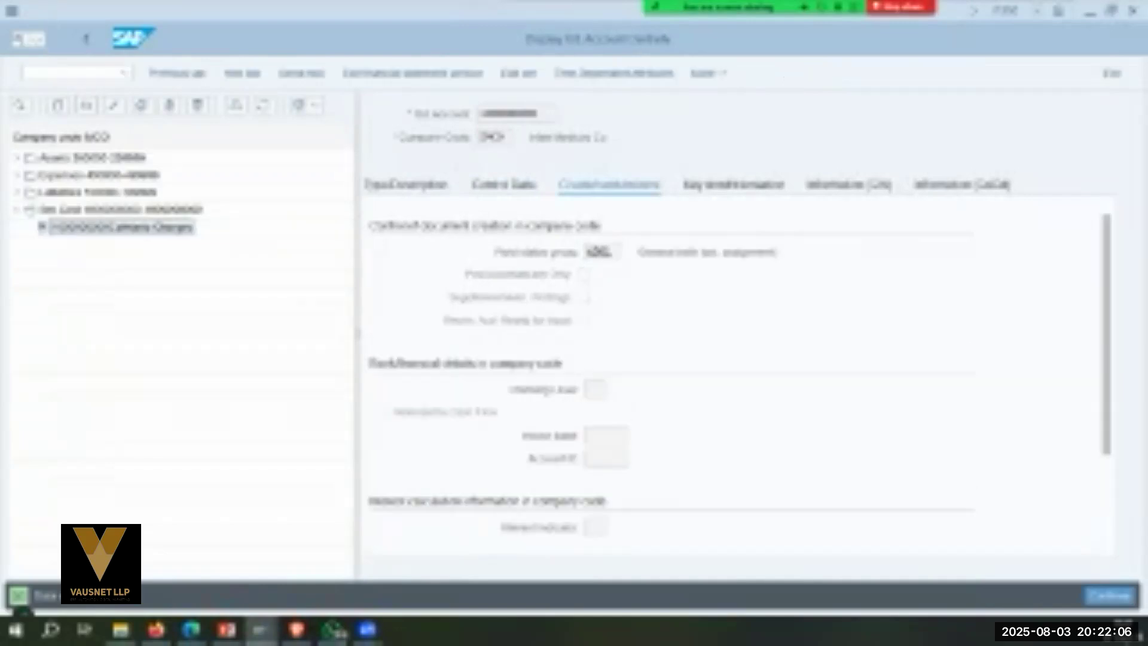
# Consult slides 5 and 6 in PowerPoint, return to SAP and open the customizing implementation guide through transaction SPRO.
pyautogui.click(227, 629)
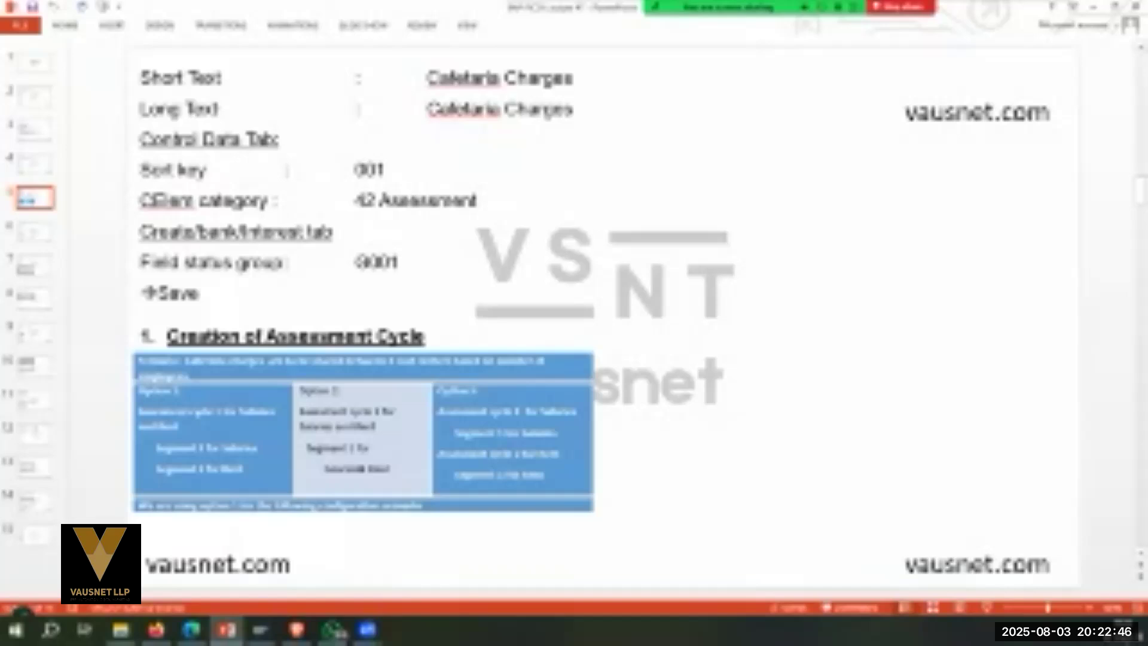
pyautogui.click(36, 231)
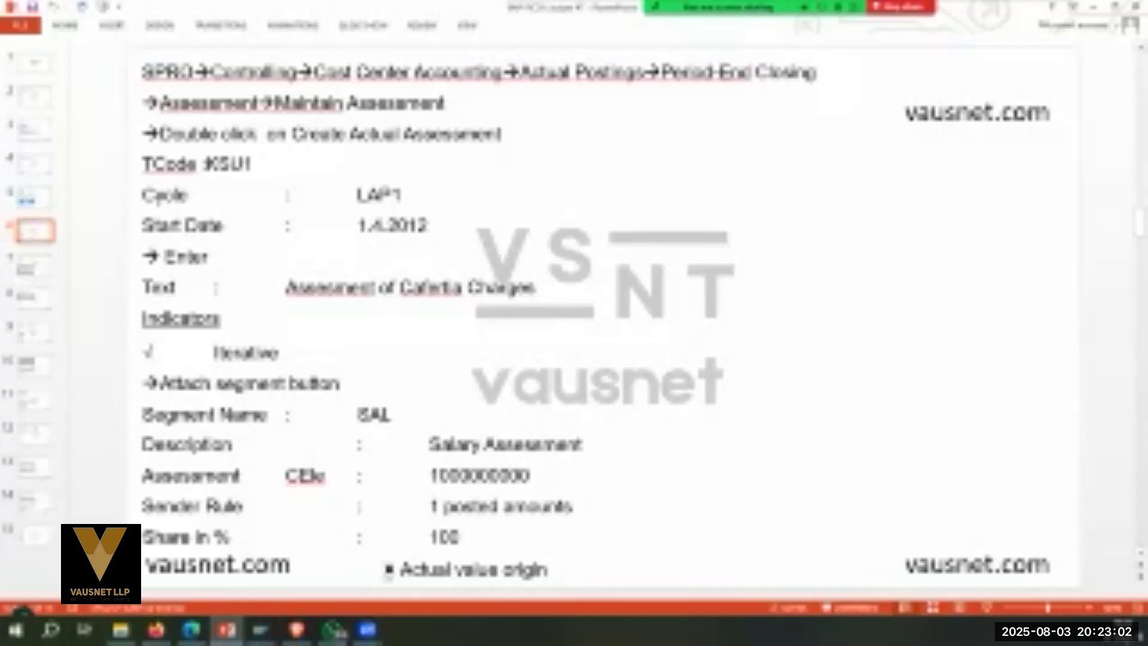
pyautogui.moveTo(260, 631)
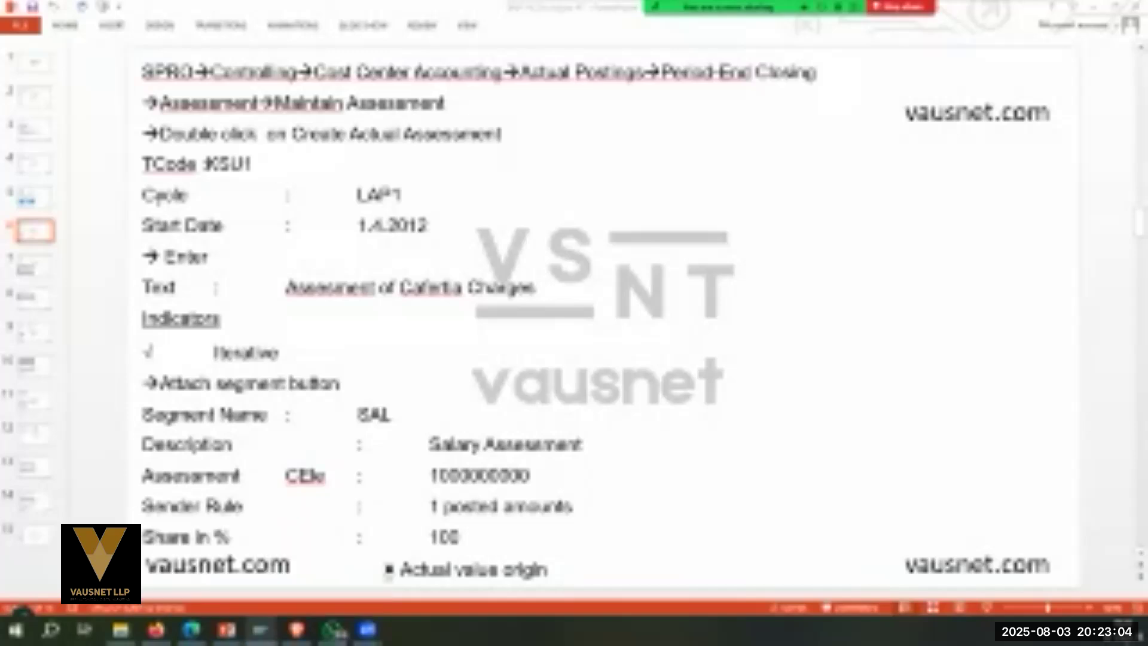
pyautogui.click(303, 574)
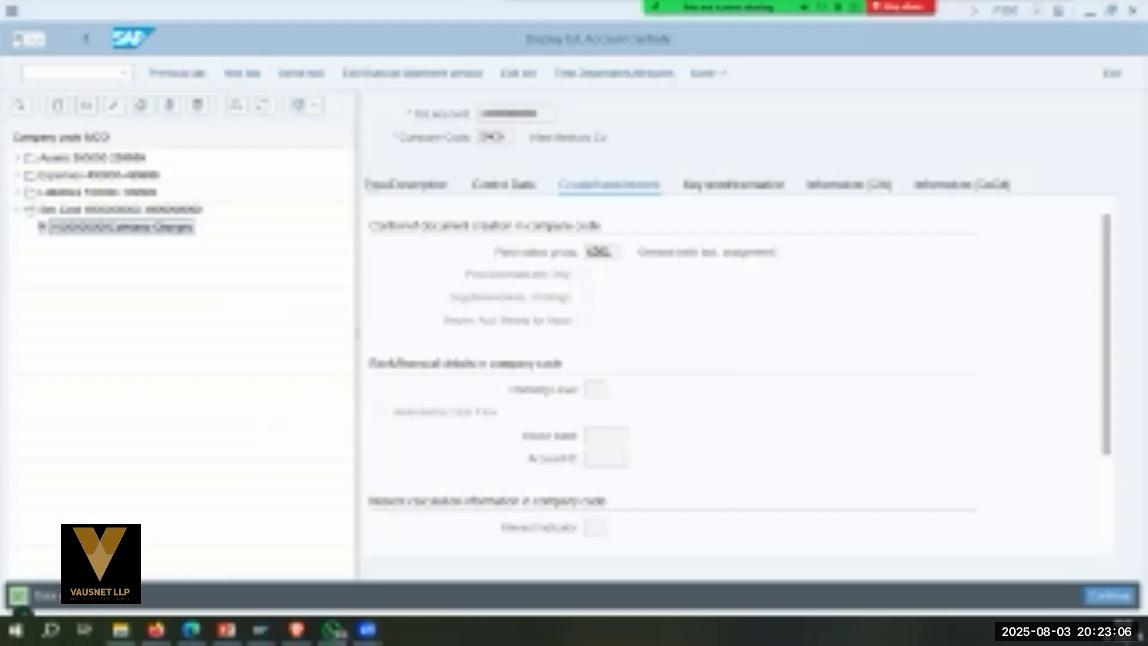
pyautogui.click(72, 72)
pyautogui.write('/nspro')
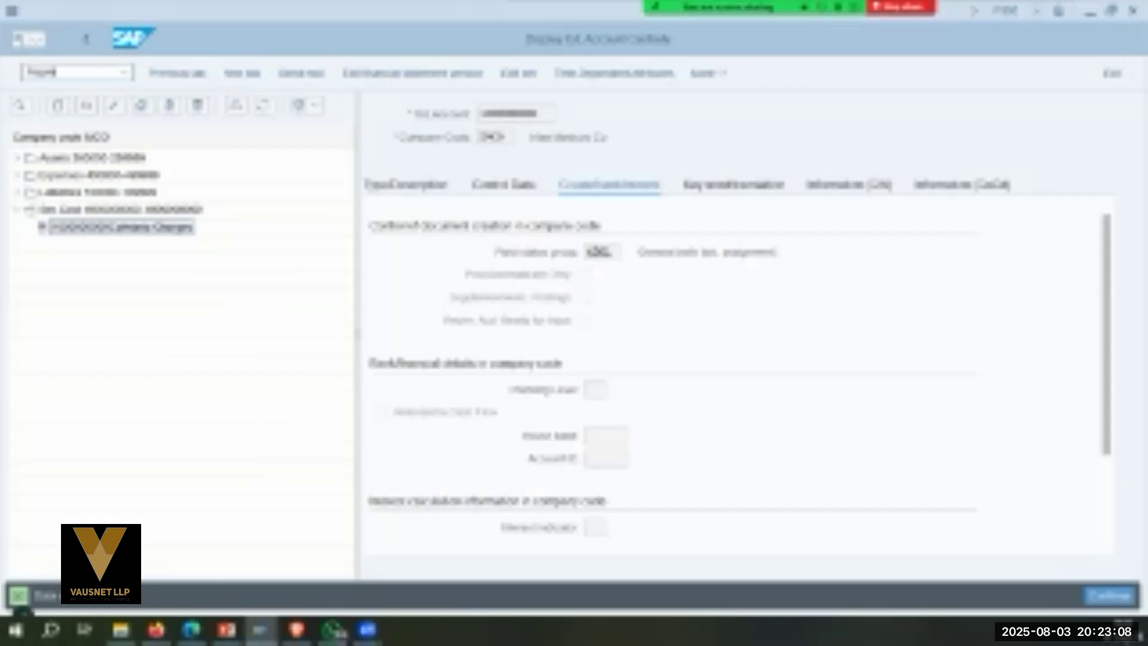
pyautogui.press('Return')
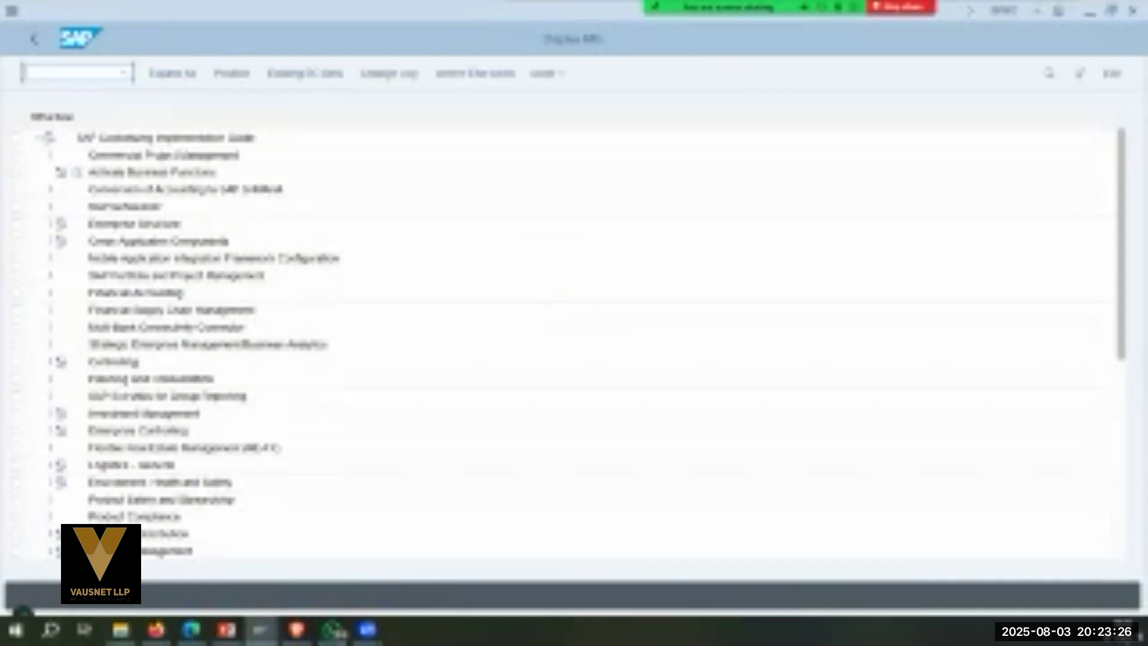
# Expand Controlling, Cost Center Accounting, Actual Postings and Period-End Closing in the implementation guide.
pyautogui.click(51, 361)
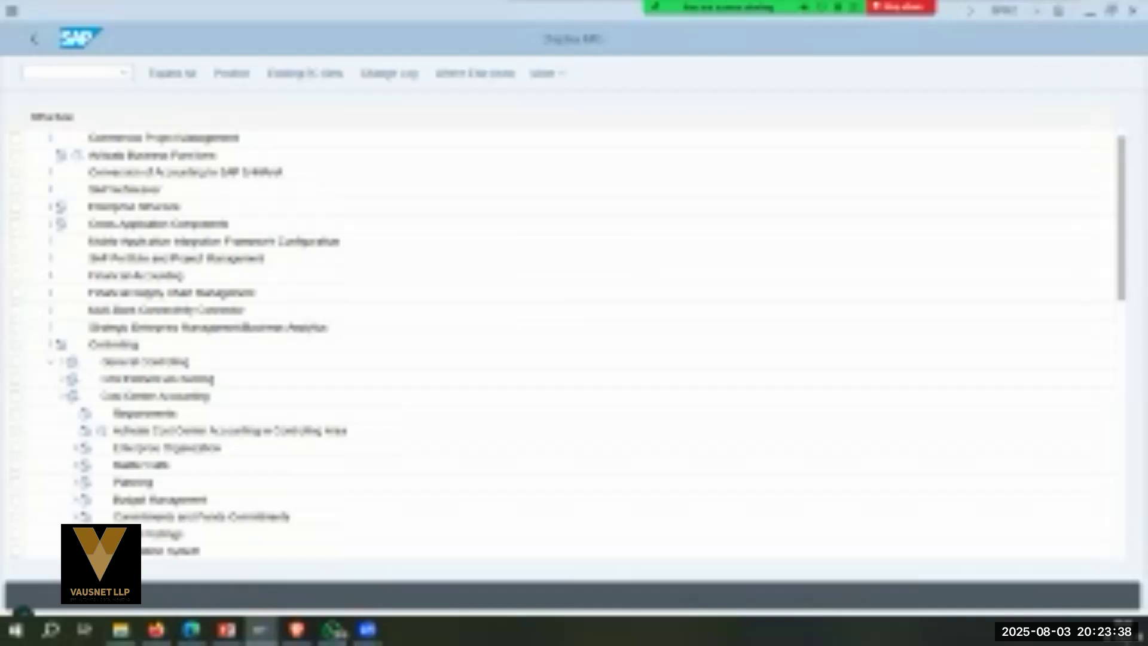
pyautogui.click(76, 534)
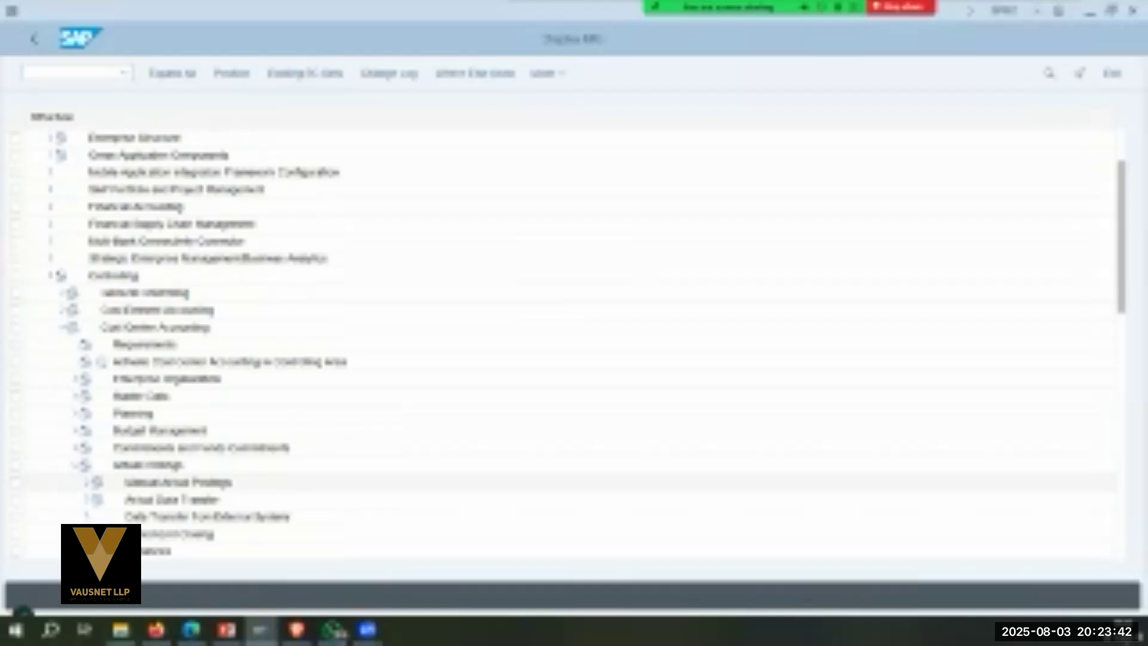
pyautogui.click(87, 533)
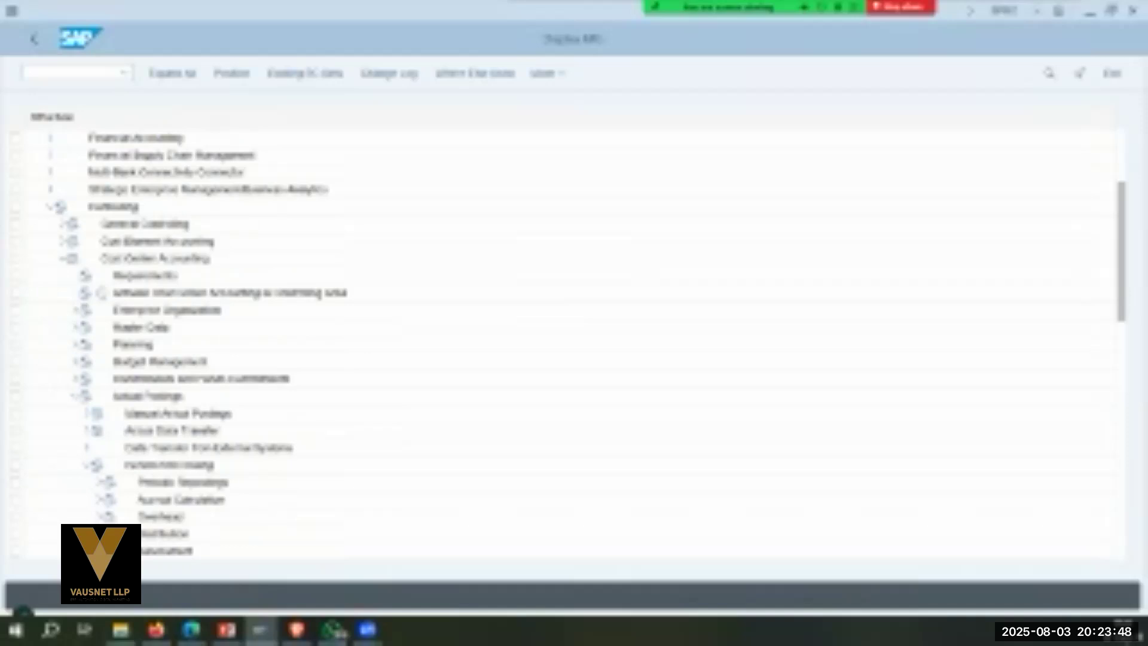
# Recheck the path on slide 6 in PowerPoint, return to SAP and start Create Actual Assessment from Maintain Assessment under the Assessment node.
pyautogui.hotkey('alt', 'Tab')
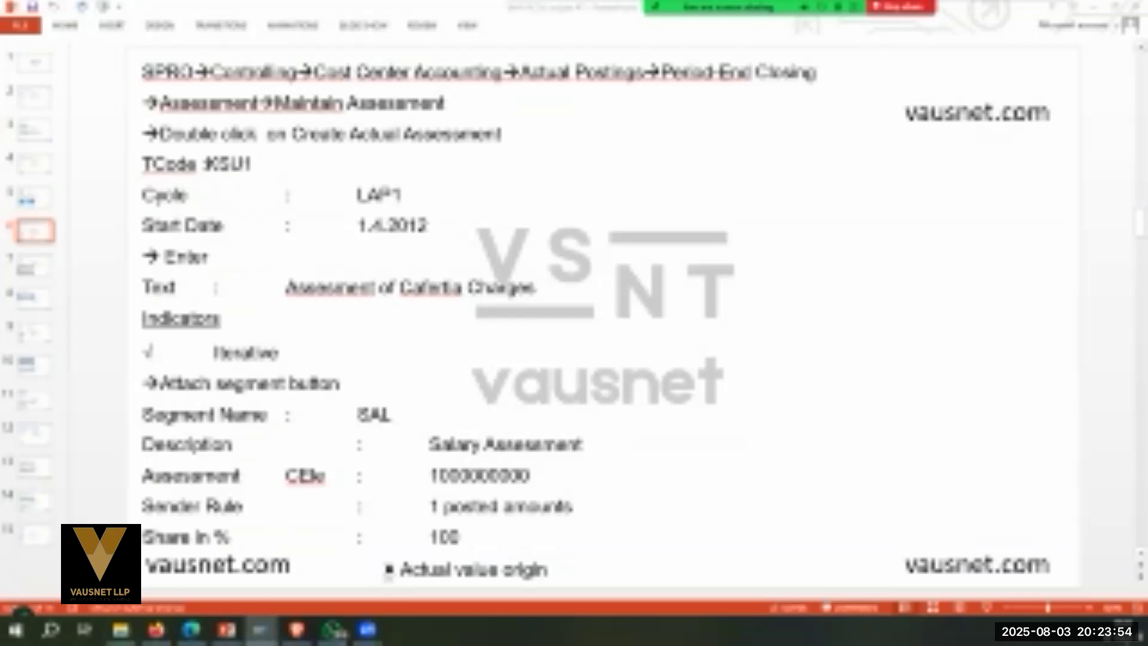
pyautogui.hotkey('alt', 'Tab')
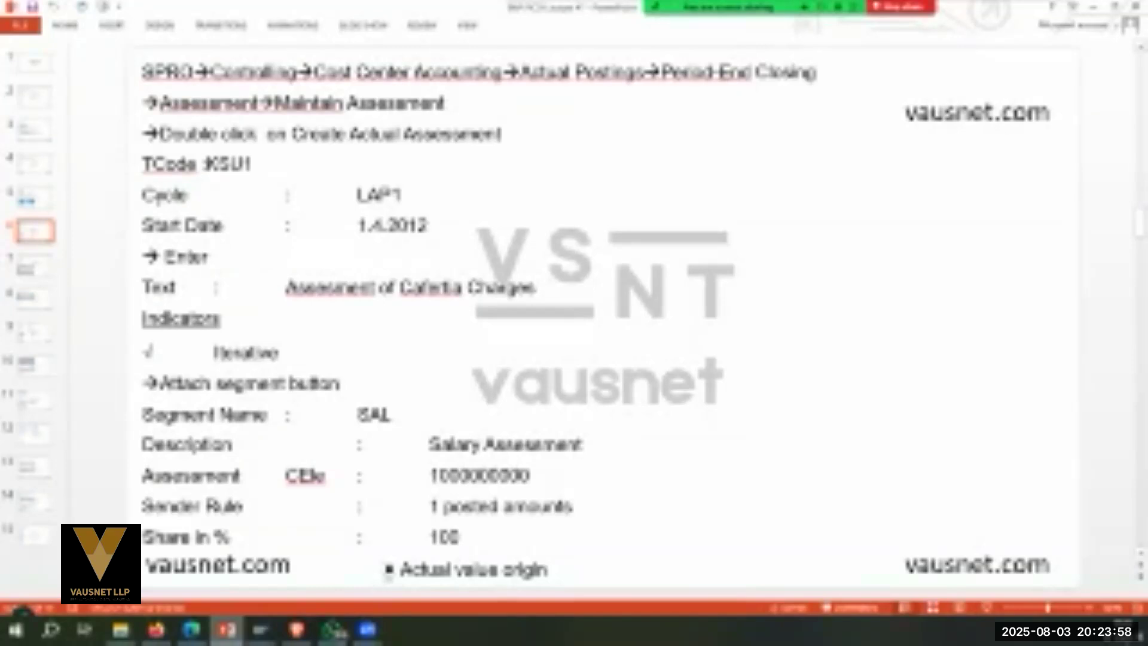
pyautogui.click(261, 629)
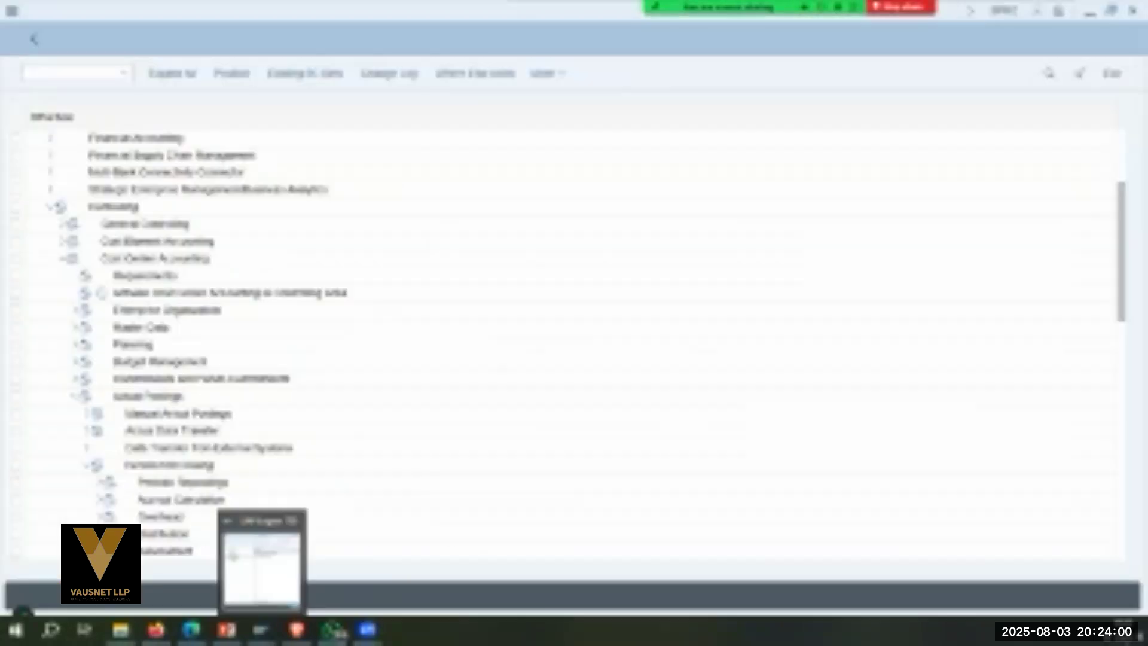
pyautogui.click(262, 567)
pyautogui.scroll(-1, 538, 344)
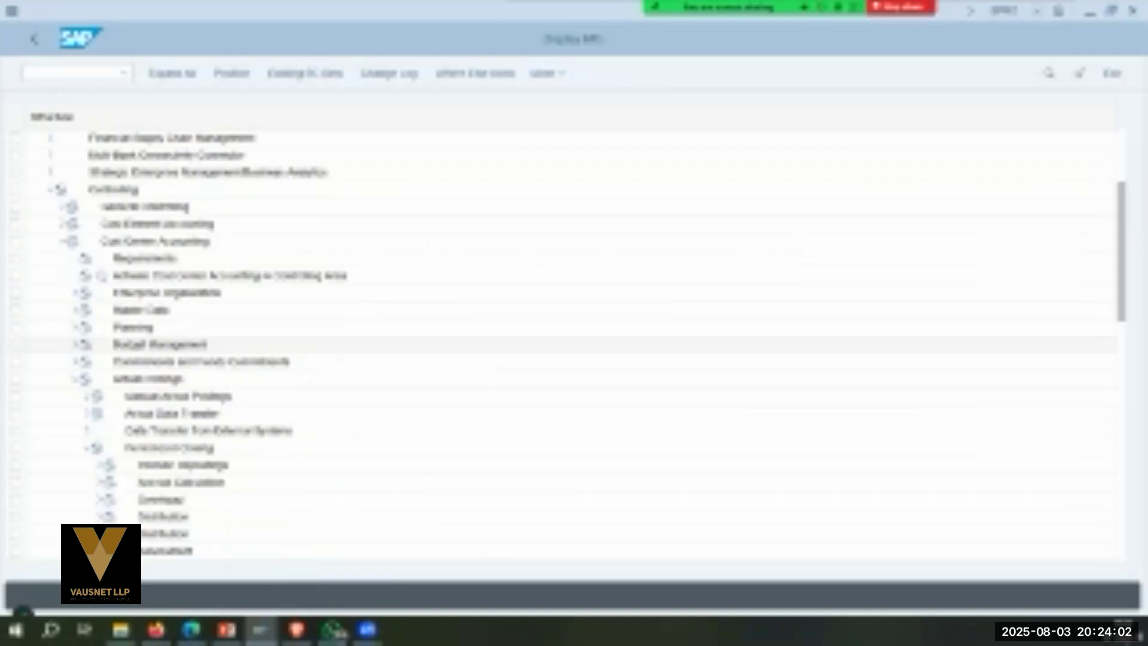
pyautogui.scroll(-1, 538, 344)
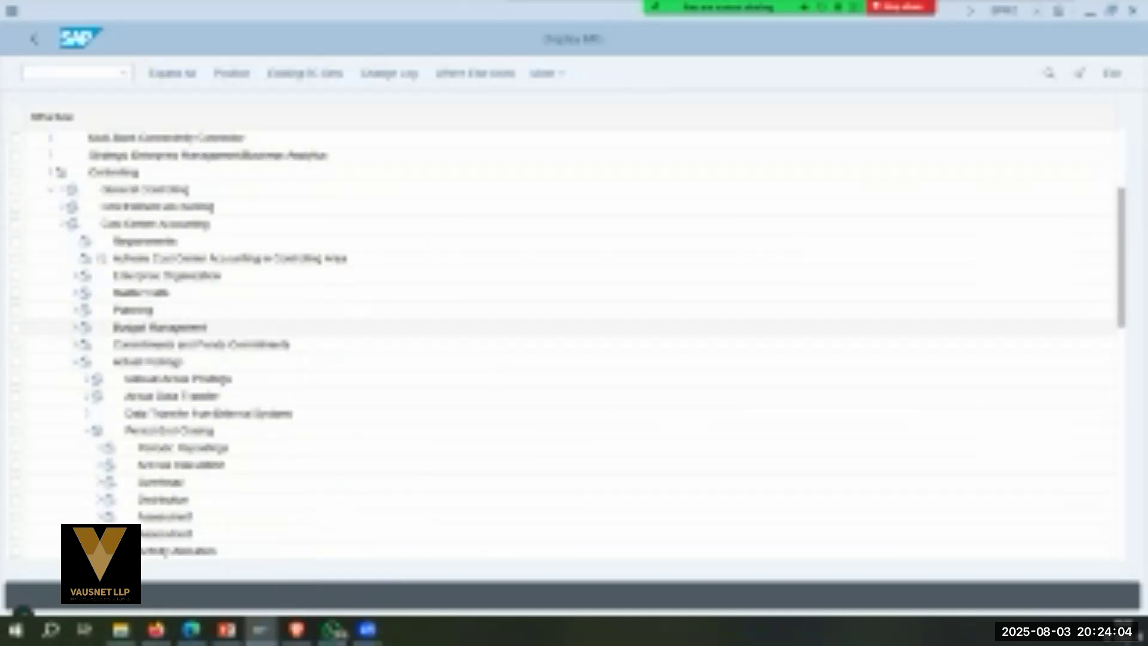
pyautogui.scroll(-1, 538, 344)
pyautogui.scroll(-1, 538, 344)
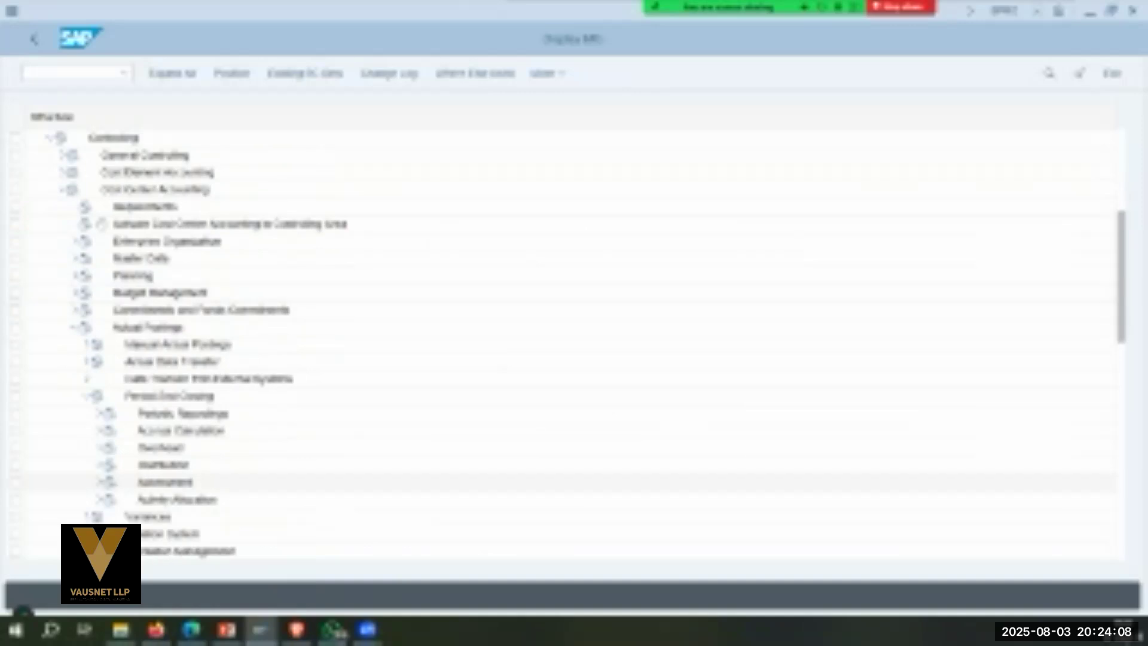
pyautogui.click(101, 482)
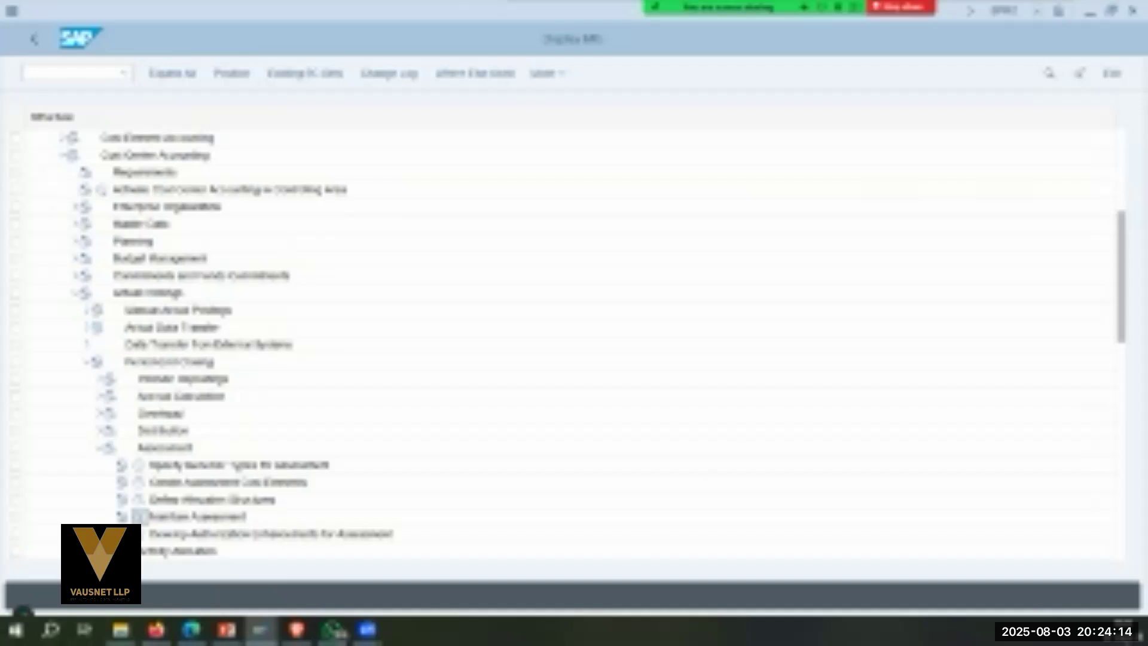
pyautogui.click(140, 516)
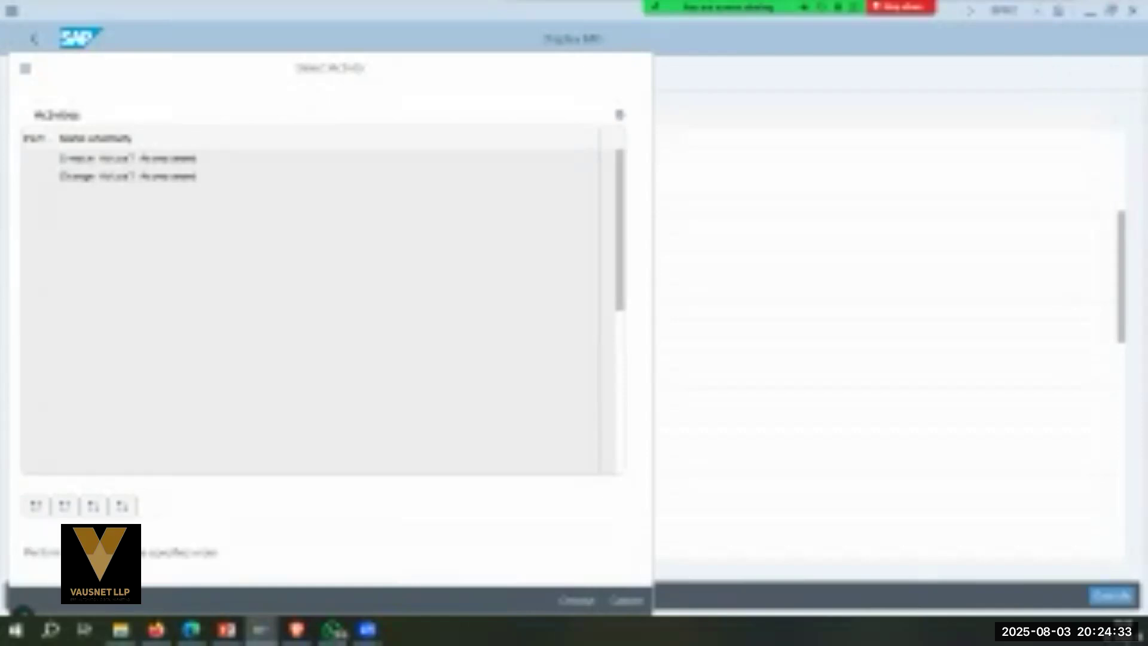
pyautogui.press('Return')
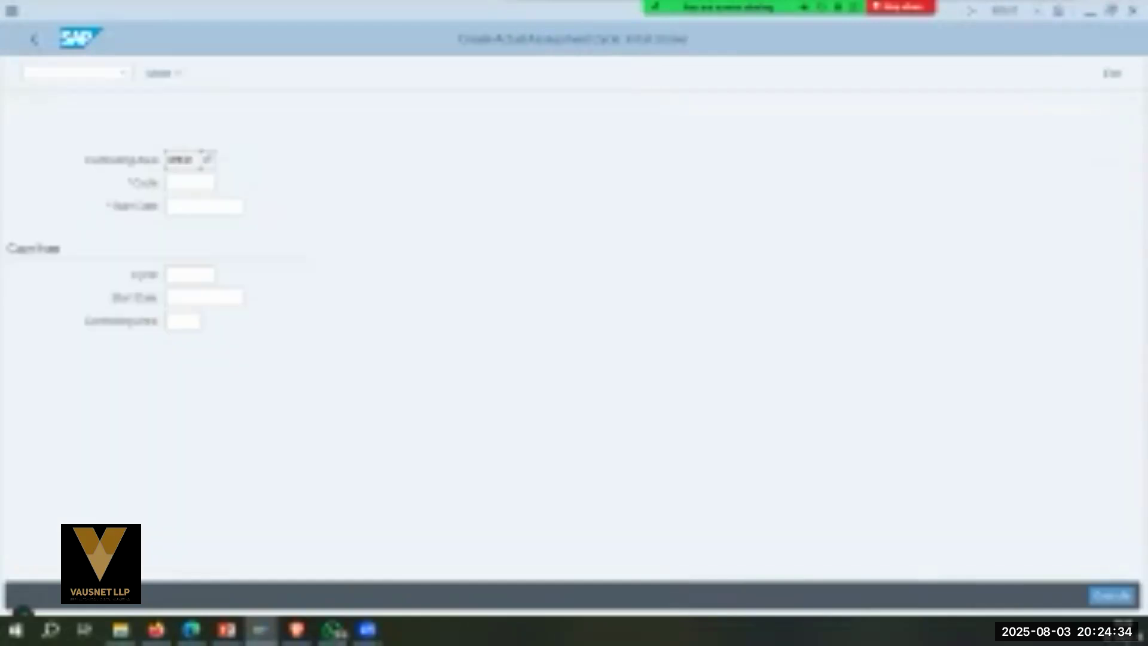
# Check the cycle details on slide 6 in PowerPoint, return to SAP, enter the cycle name with start date 01.01.2025 and continue.
pyautogui.click(191, 182)
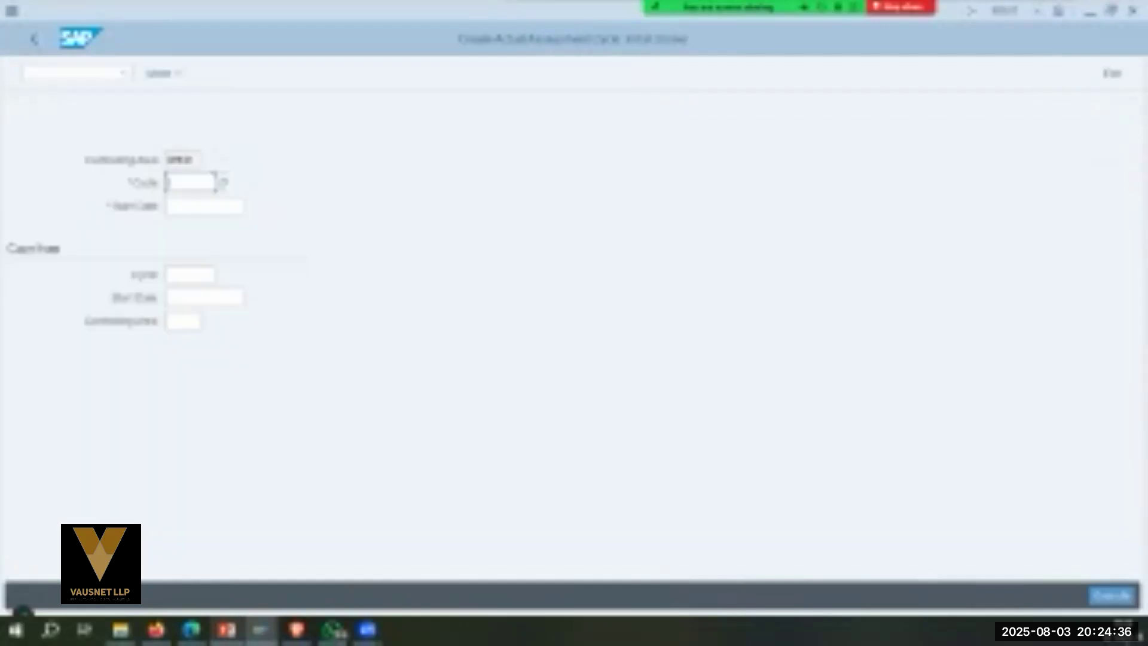
pyautogui.hotkey('alt', 'Tab')
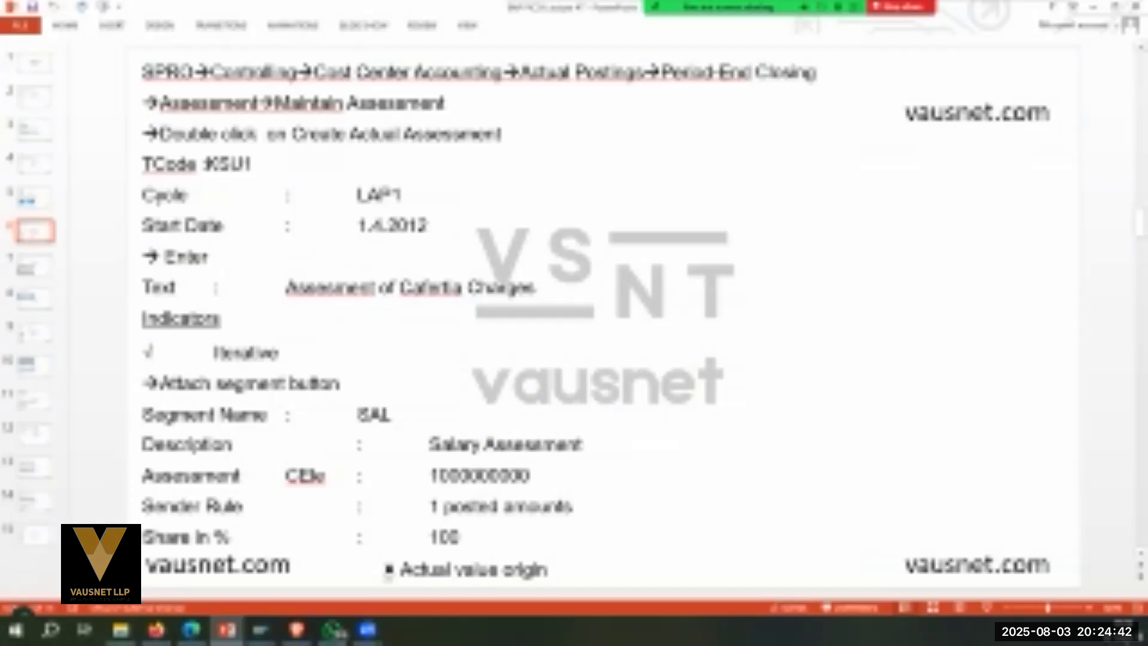
pyautogui.moveTo(260, 630)
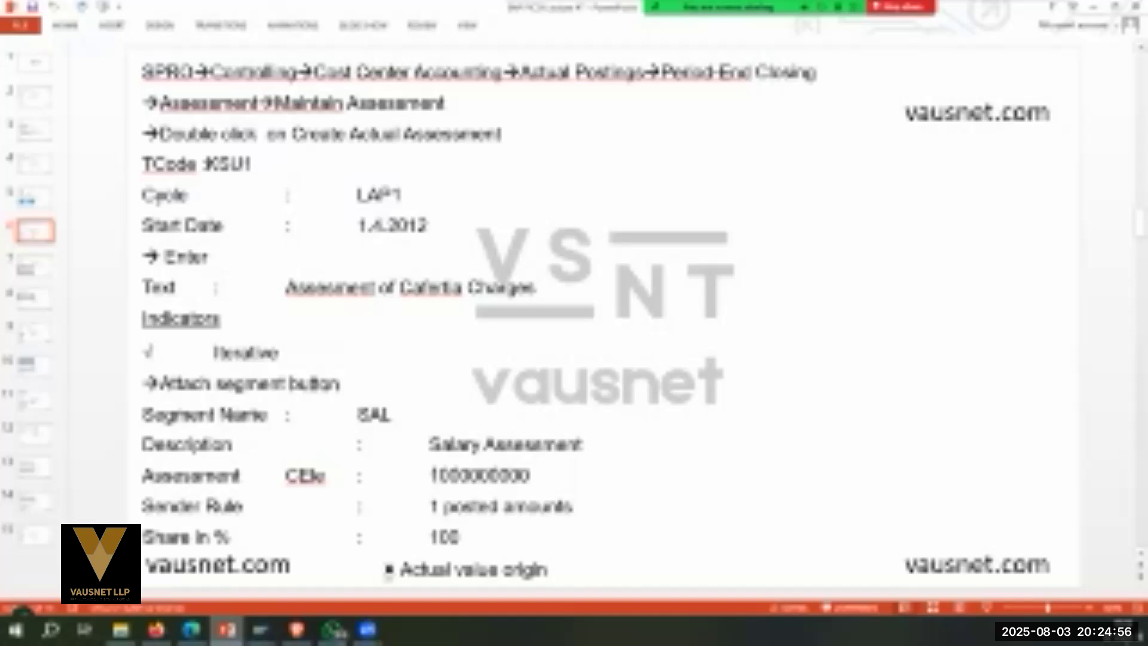
pyautogui.hotkey('alt', 'Tab')
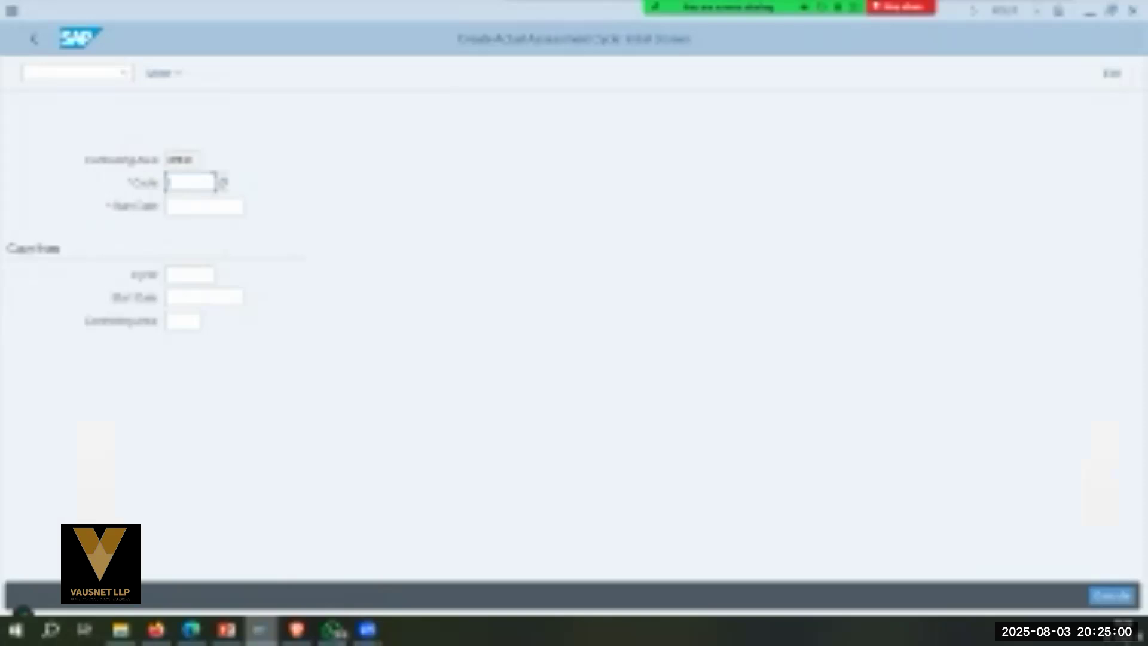
pyautogui.write('test01')
pyautogui.press('Tab')
pyautogui.write('01')
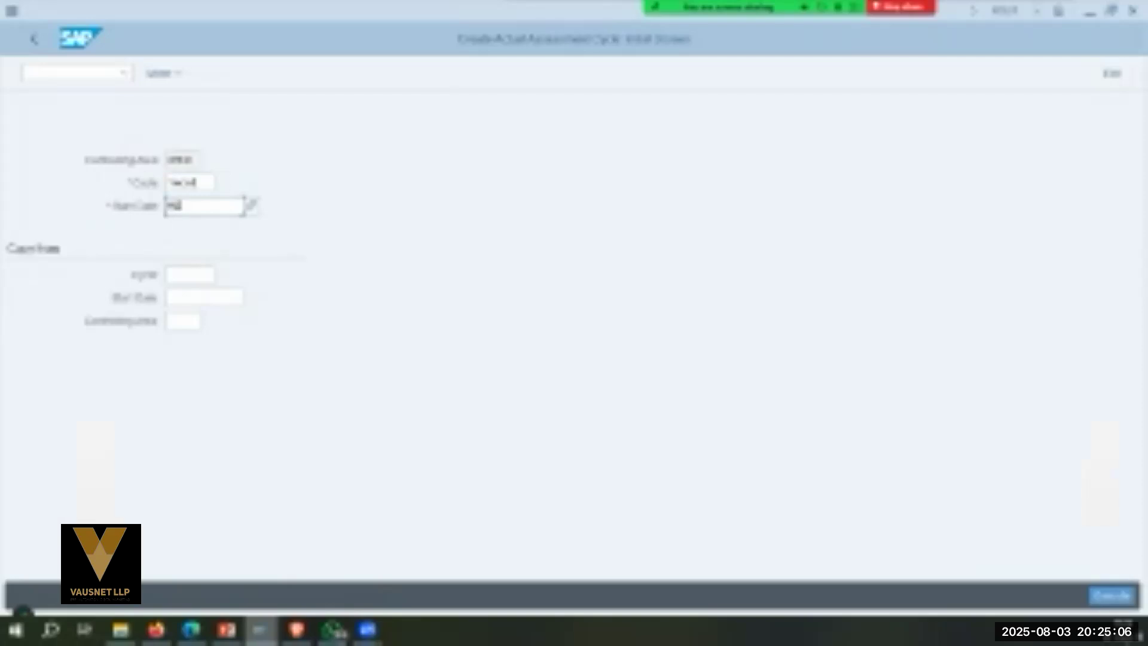
pyautogui.write('.01.2025')
pyautogui.press('Return')
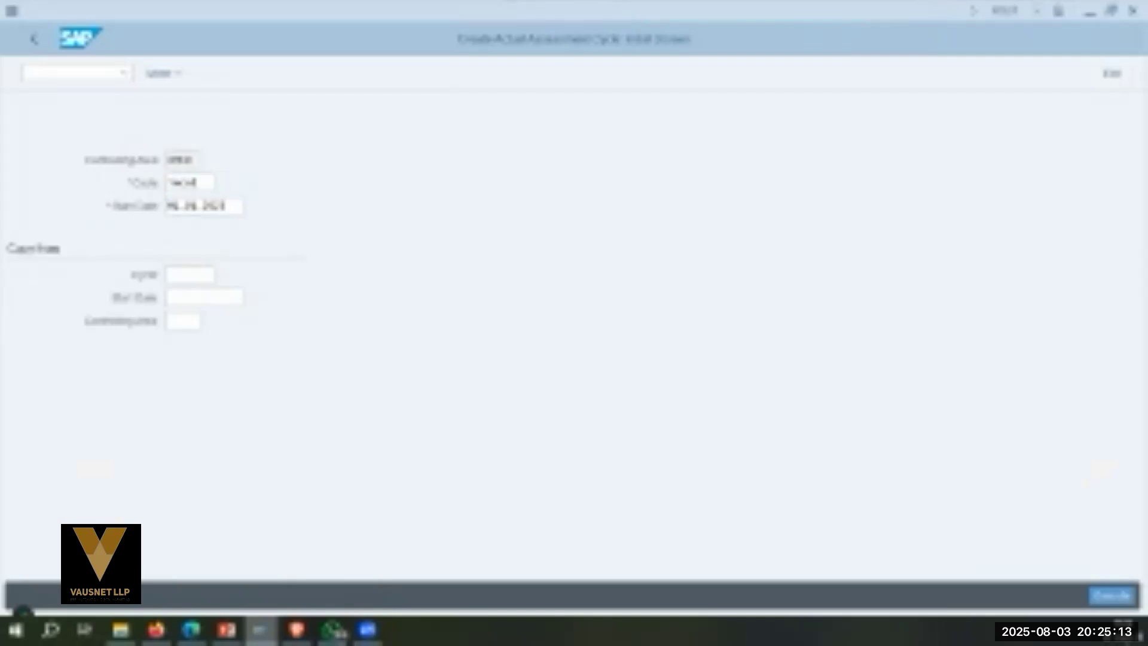
pyautogui.press('Return')
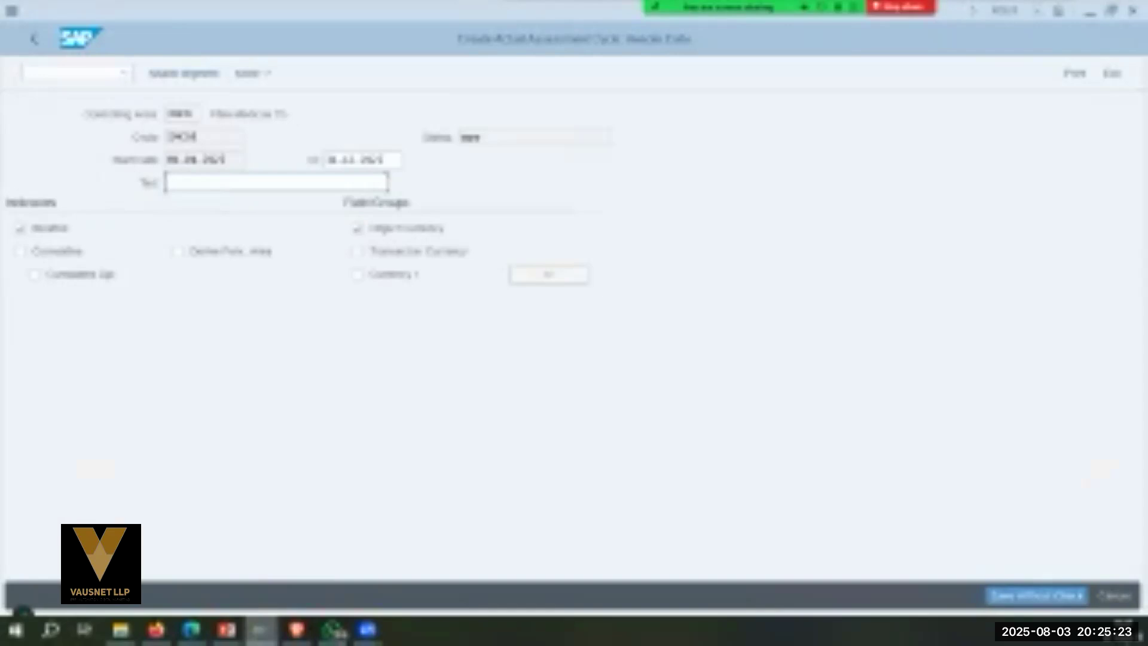
# Copy the text "Assesment of Cafertia Charges" from slide 6 in PowerPoint into the cycle's Text field in SAP.
pyautogui.hotkey('alt', 'Tab')
pyautogui.moveTo(286, 289); pyautogui.dragTo(537, 289)
pyautogui.hotkey('ctrl', 'c')
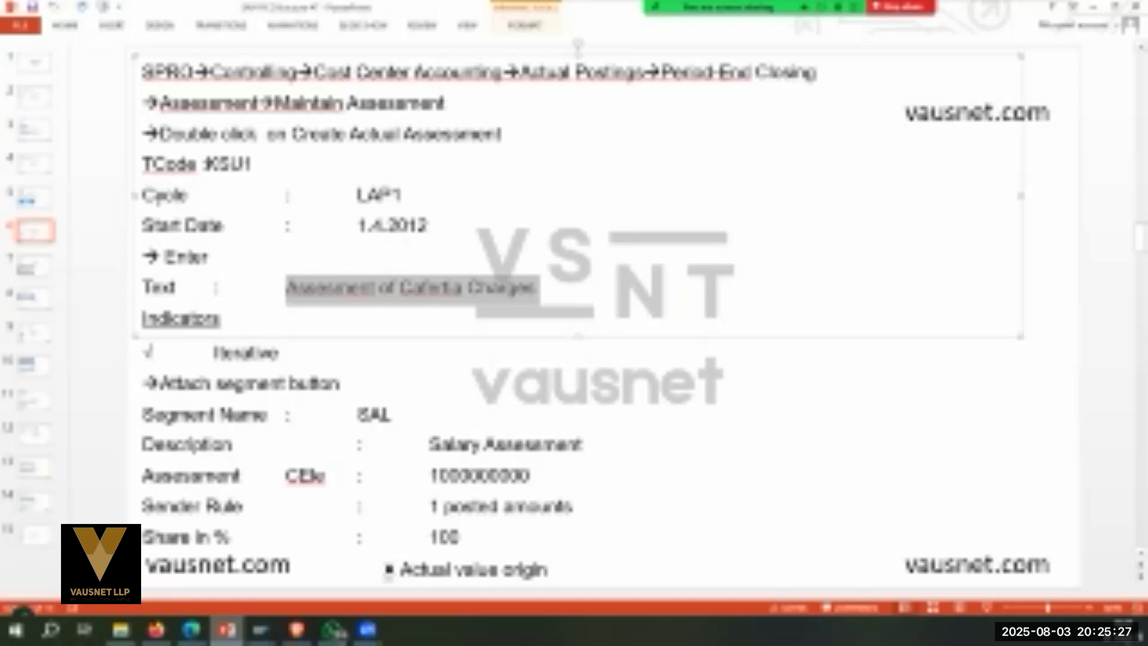
pyautogui.hotkey('alt', 'Tab')
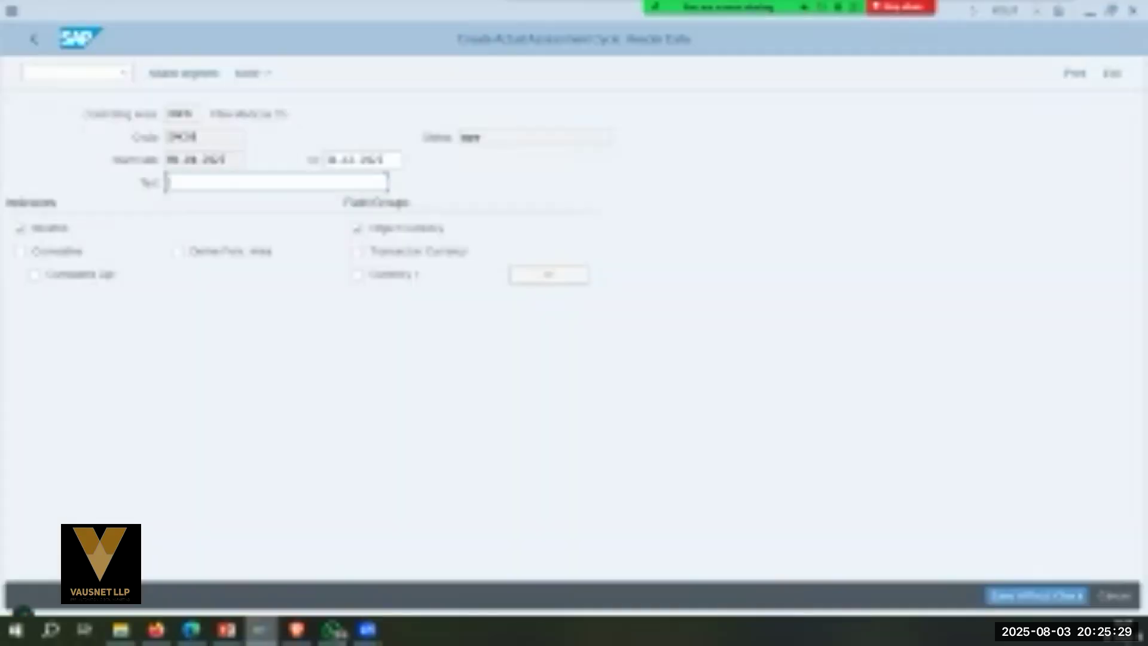
pyautogui.hotkey('ctrl', 'v')
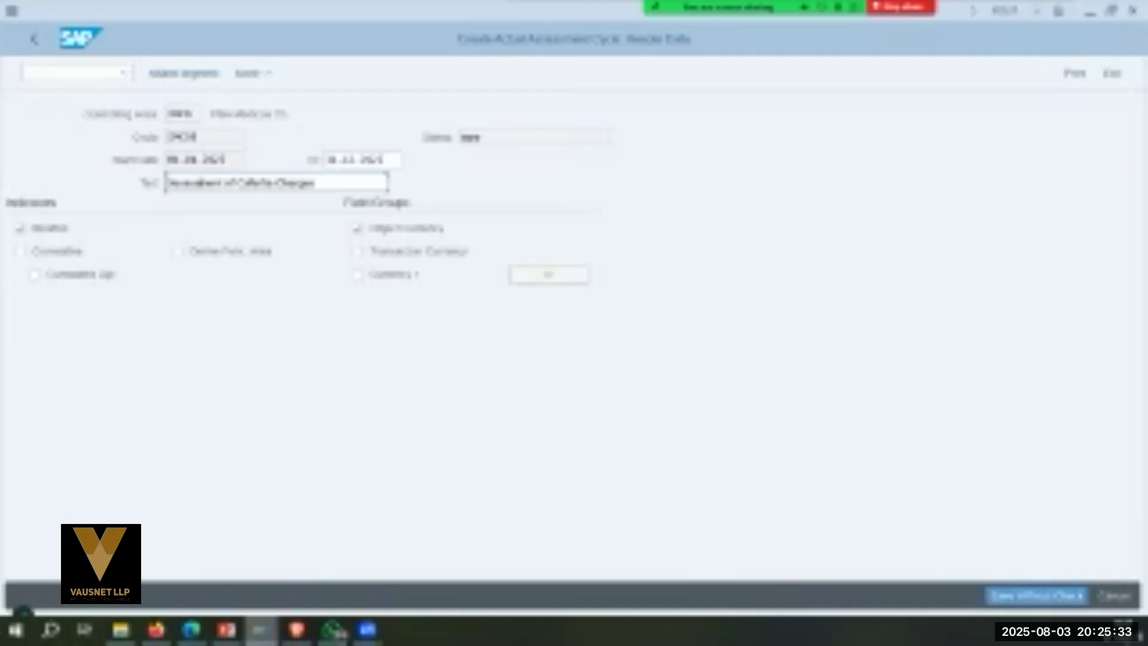
pyautogui.moveTo(226, 629)
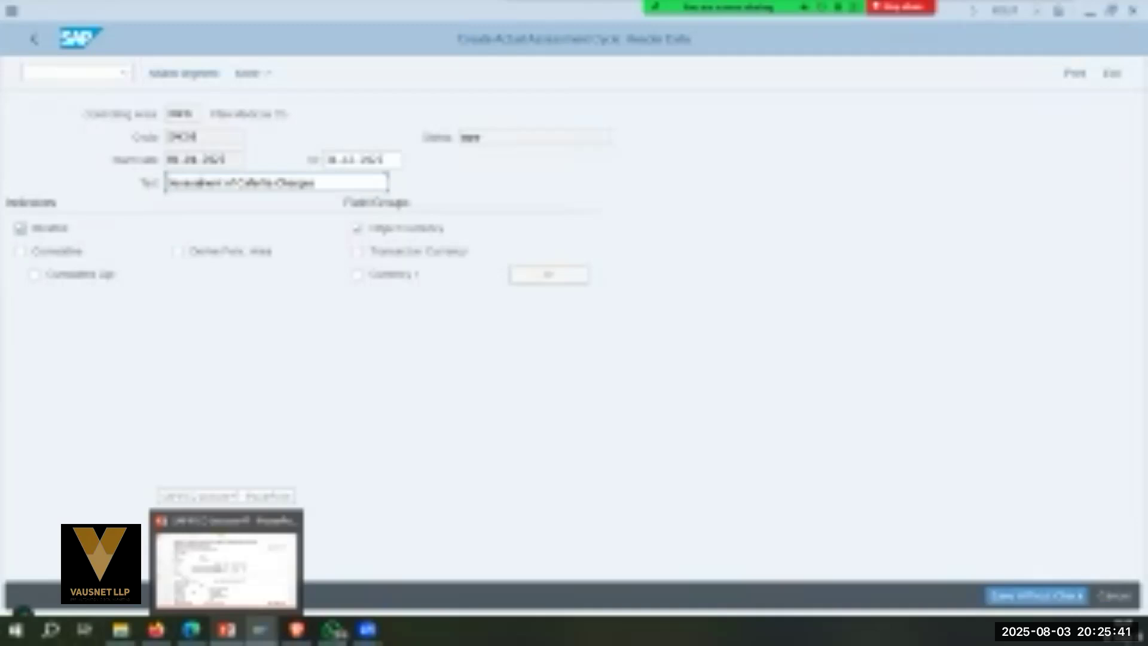
pyautogui.click(225, 568)
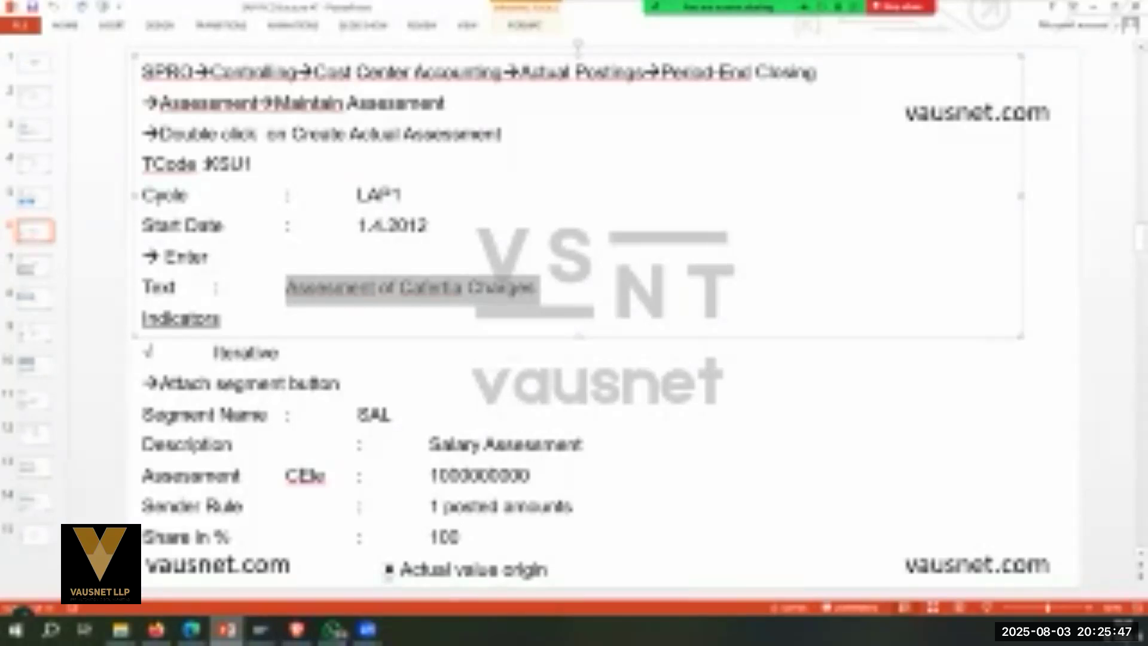
pyautogui.moveTo(430, 477); pyautogui.dragTo(531, 476)
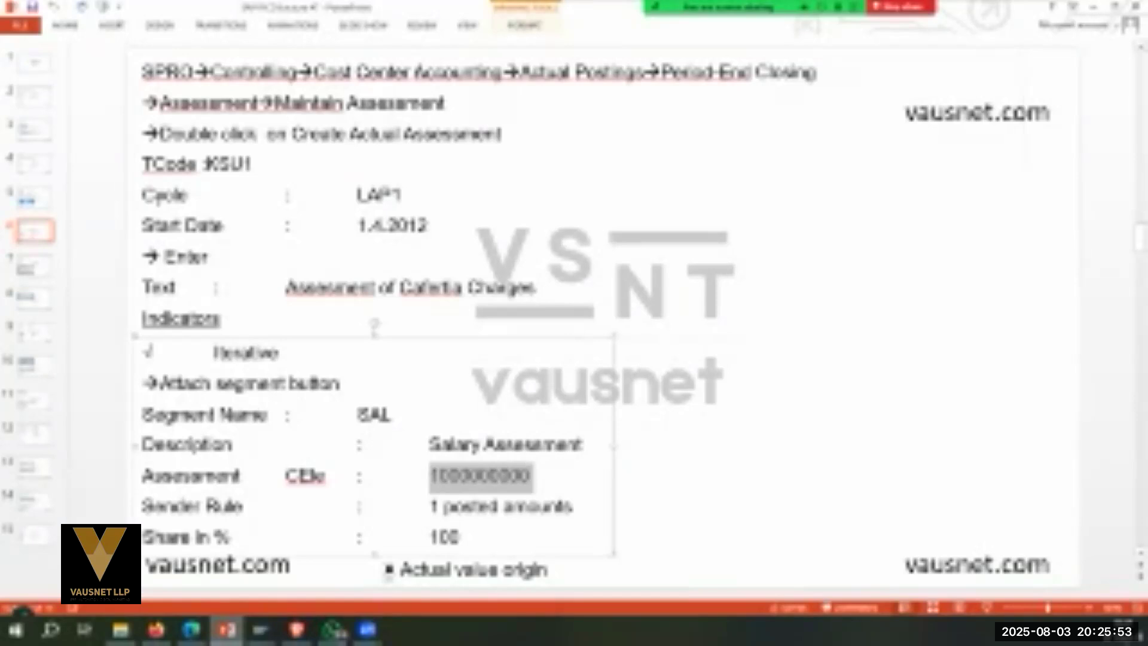
pyautogui.hotkey('alt', 'Tab')
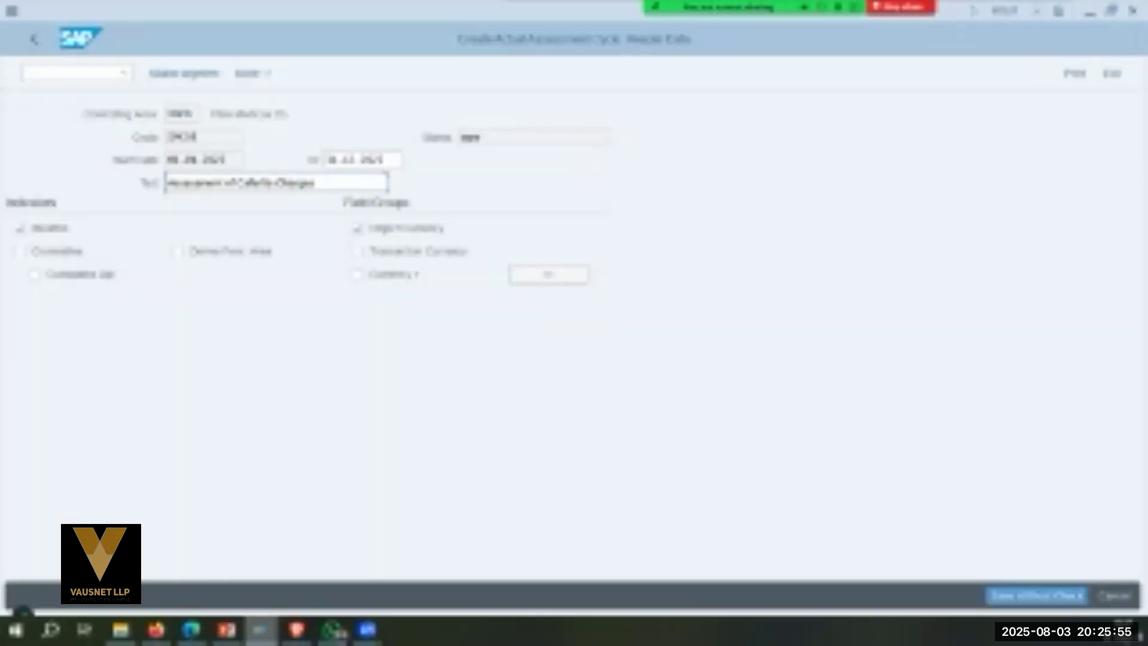
pyautogui.click(184, 73)
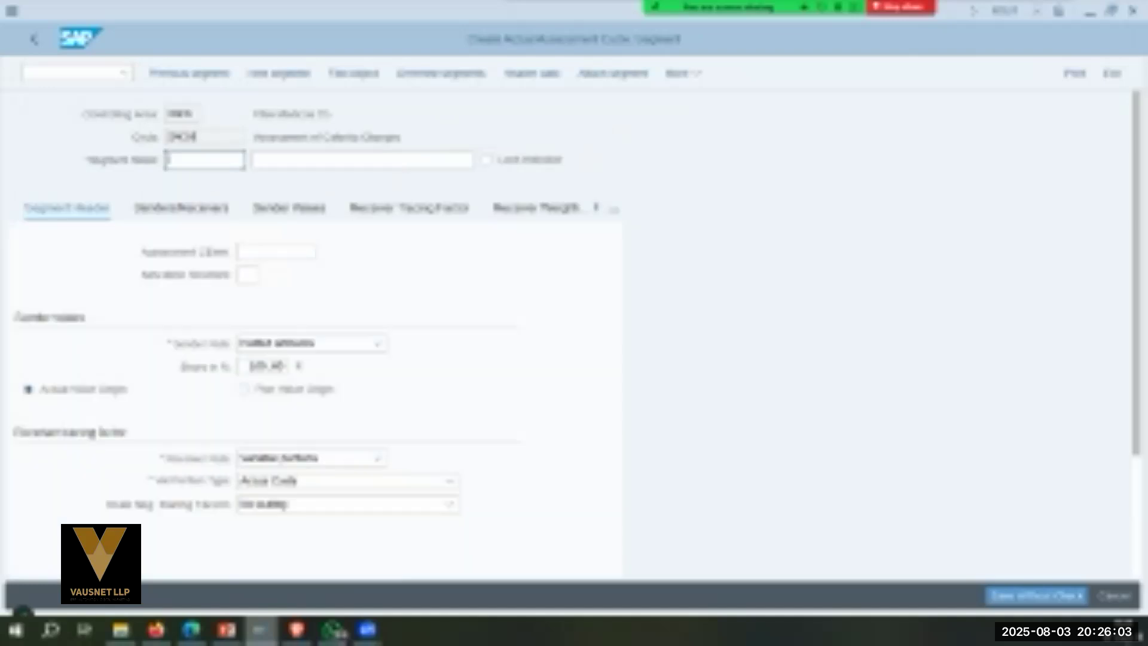
pyautogui.write('SAL')
pyautogui.press('Tab')
pyautogui.write('Salary ')
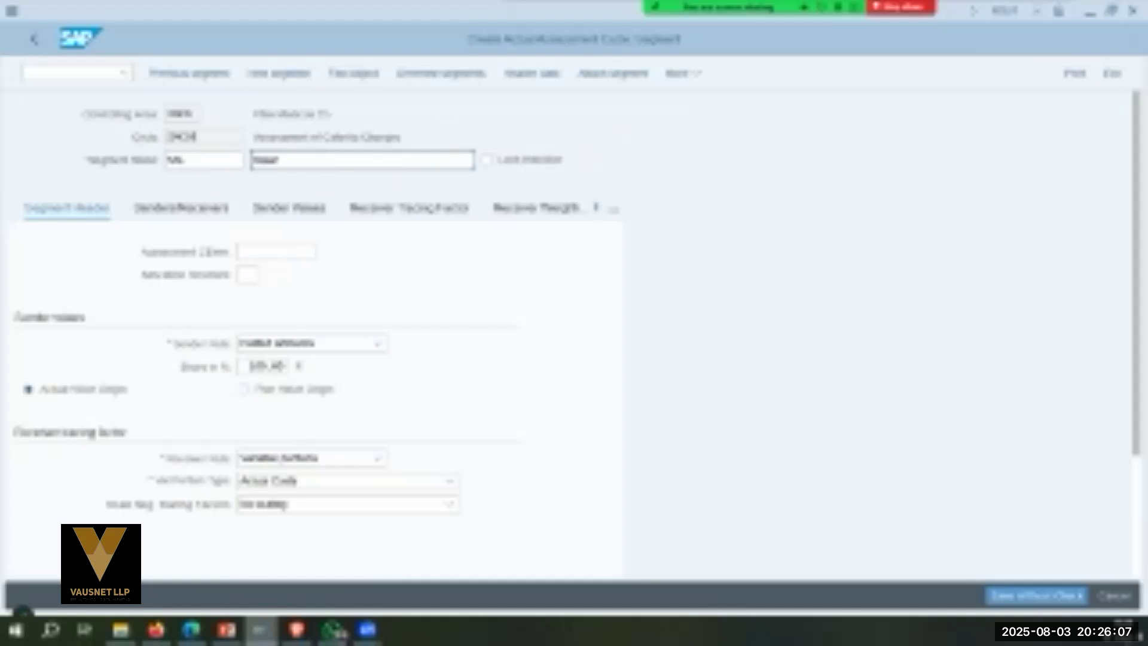
pyautogui.write('salaries')
pyautogui.write('ment')
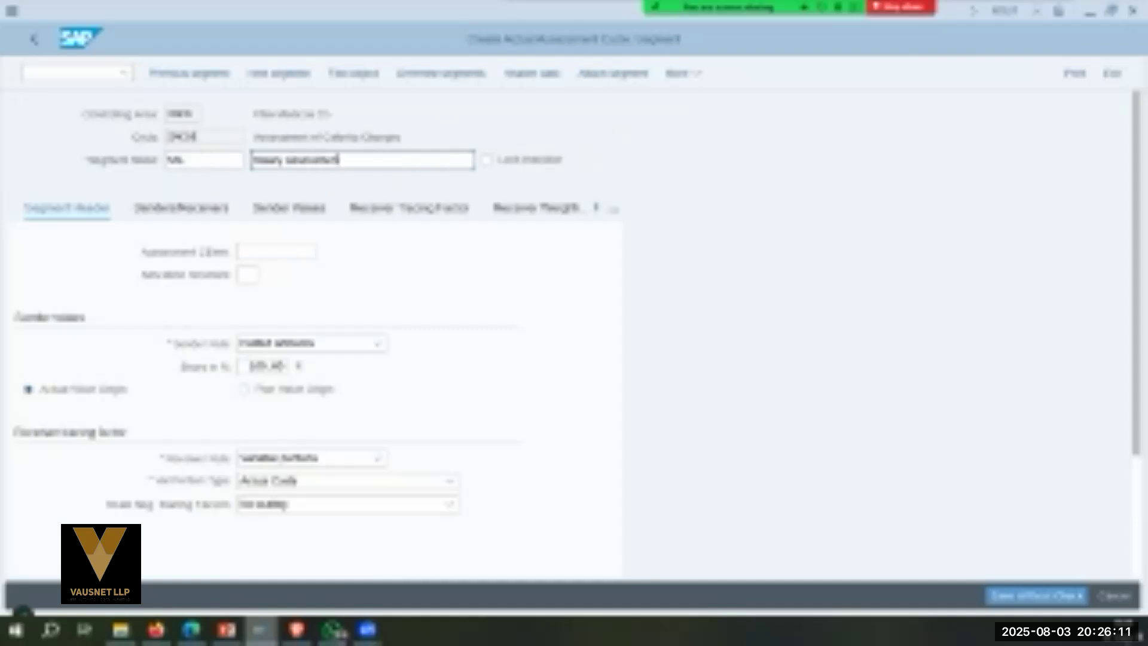
pyautogui.write('s')
pyautogui.click(276, 252)
pyautogui.click(247, 275)
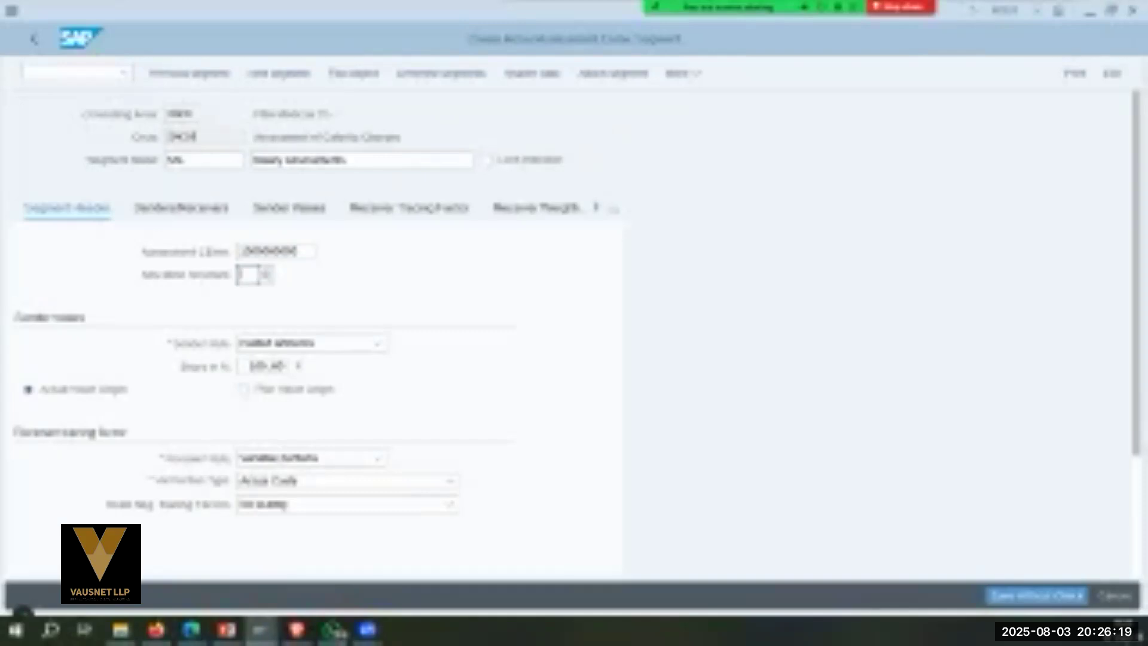
# Compare the segment header with slides 6 and 7 in PowerPoint and review the receiver rule options in SAP.
pyautogui.hotkey('alt', 'Tab')
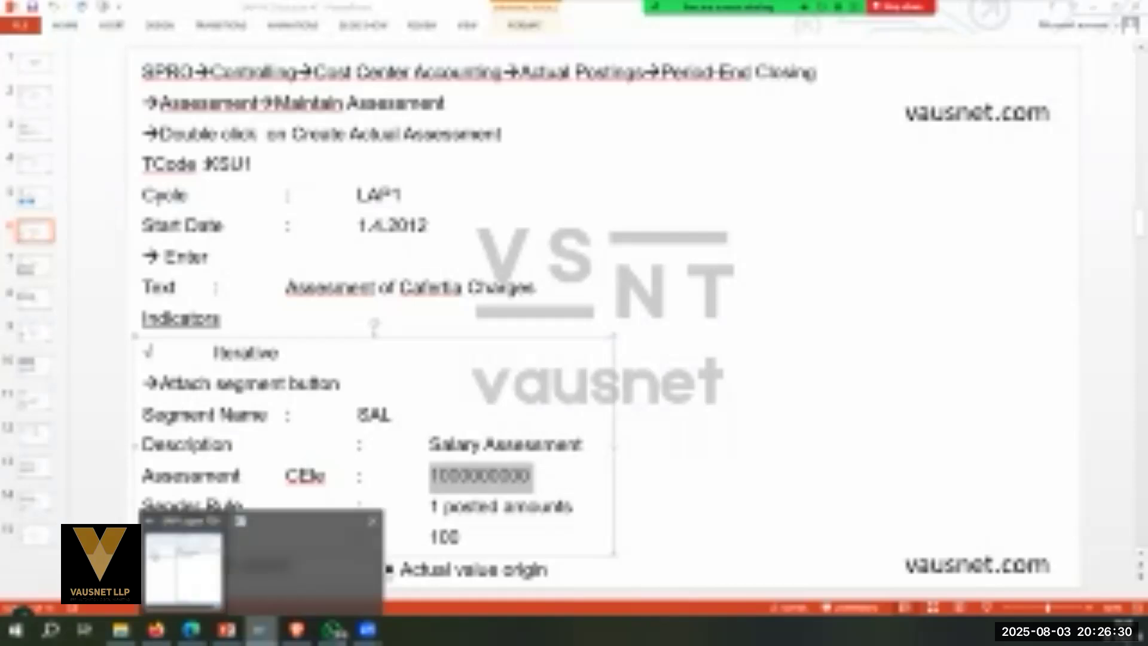
pyautogui.click(259, 630)
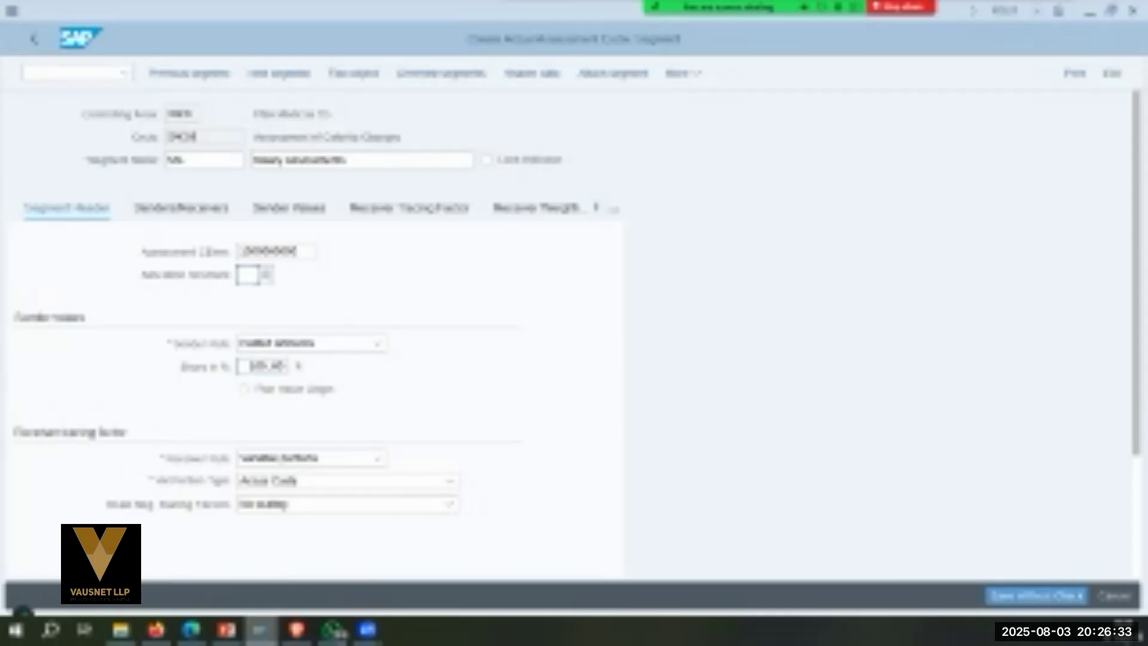
pyautogui.click(227, 630)
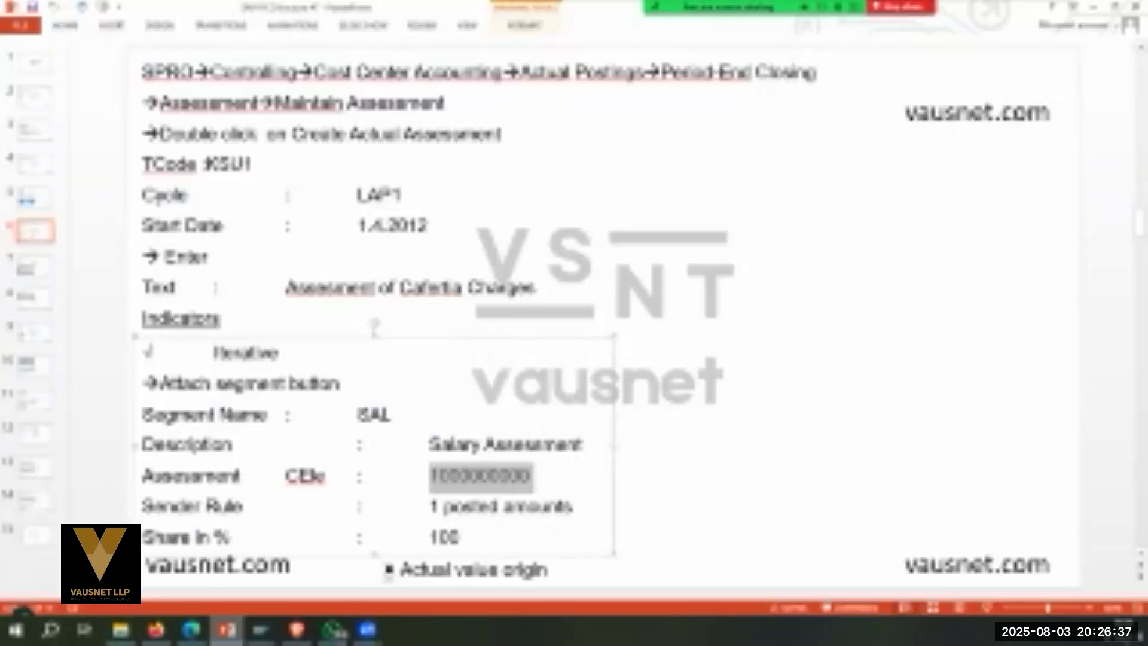
pyautogui.press('pagedown')
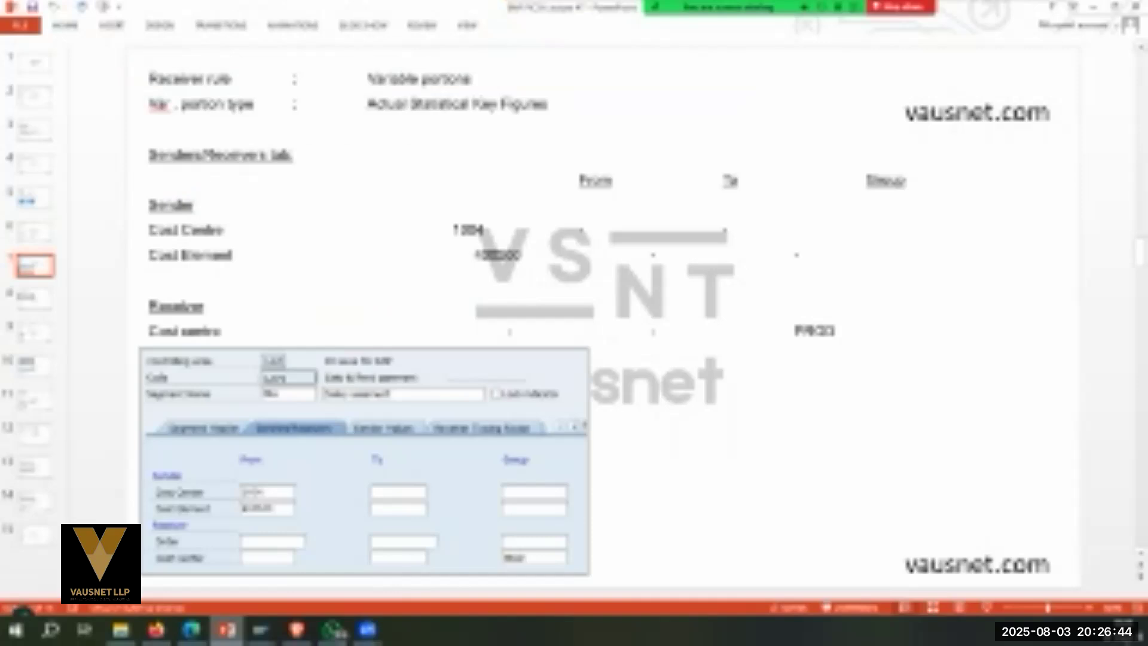
pyautogui.click(261, 629)
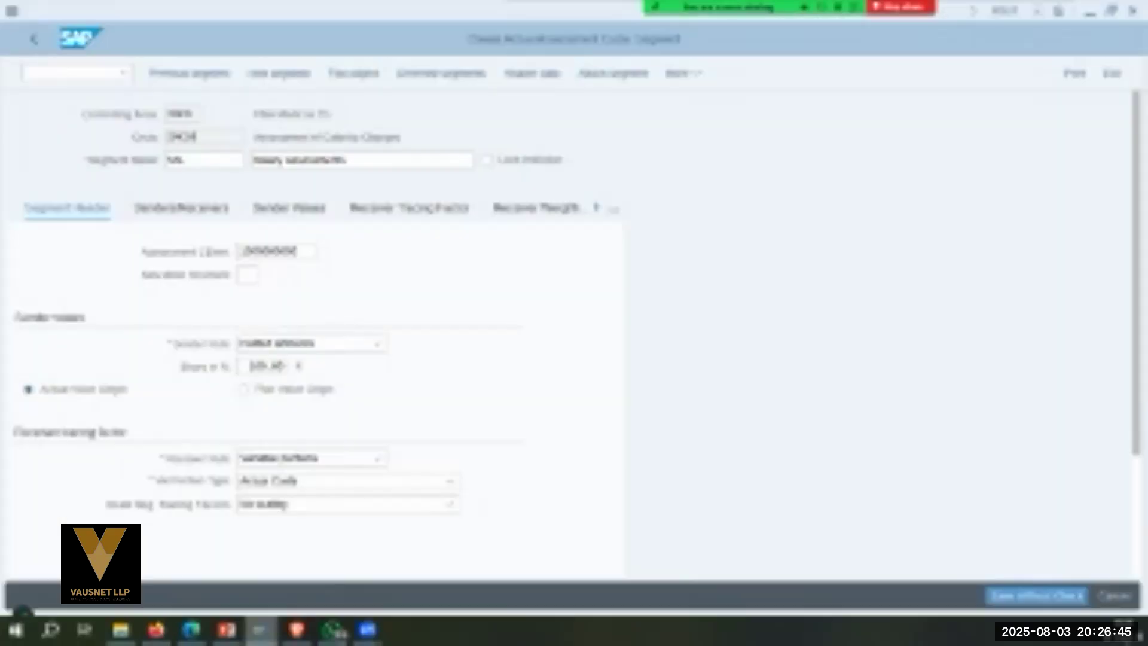
pyautogui.click(377, 459)
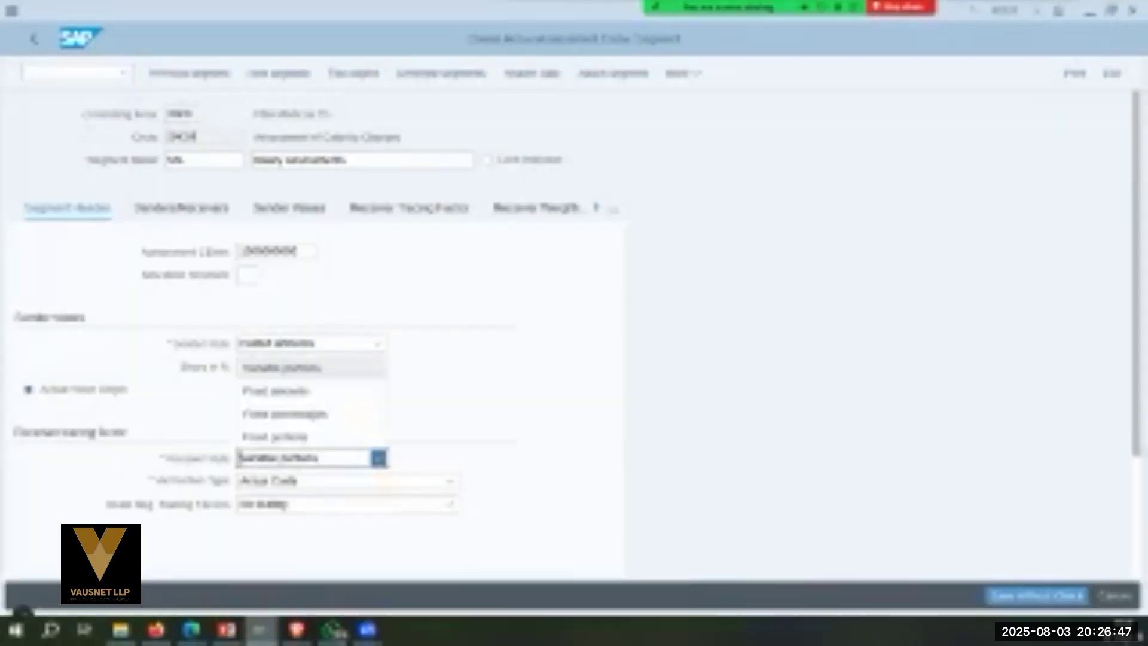
pyautogui.click(378, 458)
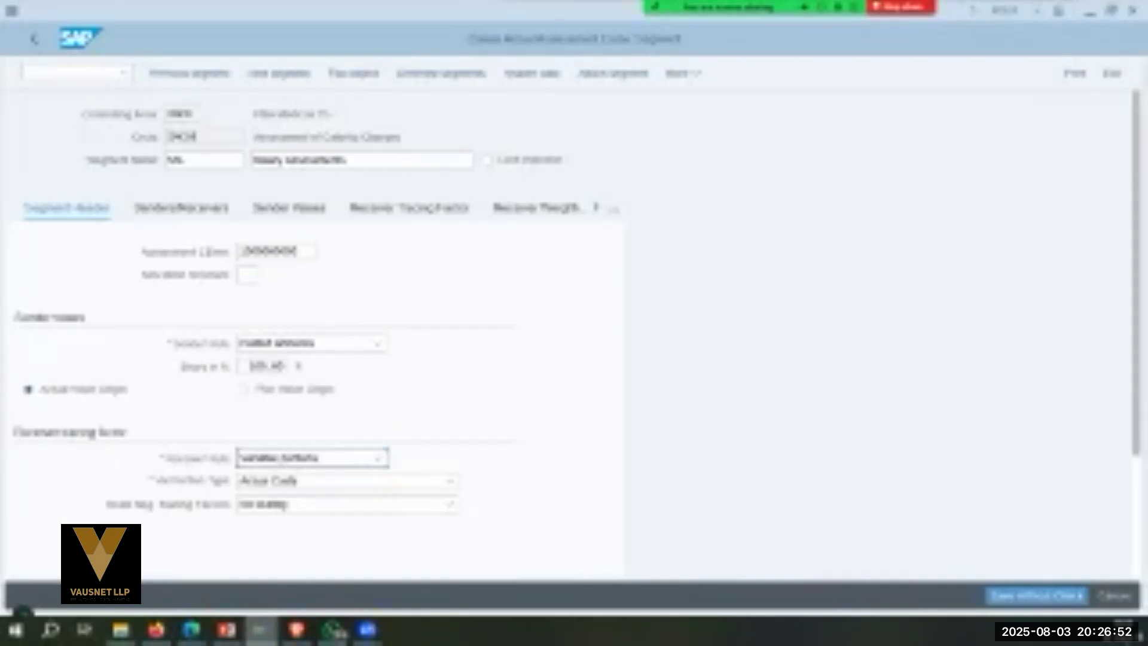
# Consult slide 7 in PowerPoint for the portion type and set the segment's variable portion type to Actual Statistical Costs in SAP.
pyautogui.hotkey('alt', 'Tab')
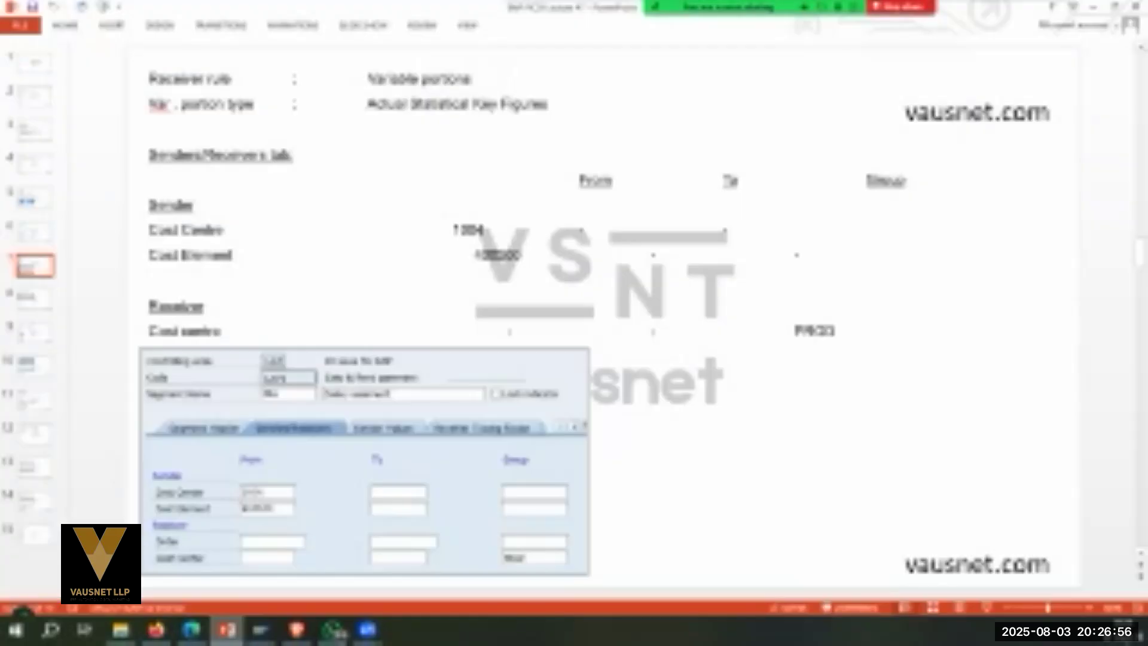
pyautogui.hotkey('alt', 'Tab')
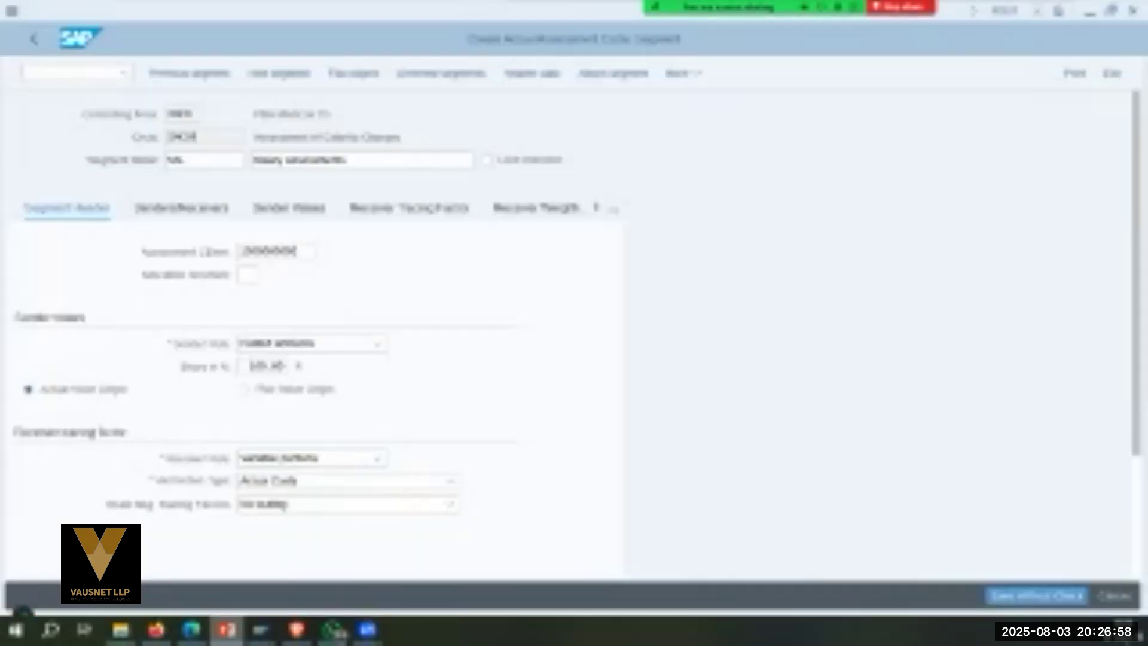
pyautogui.click(449, 480)
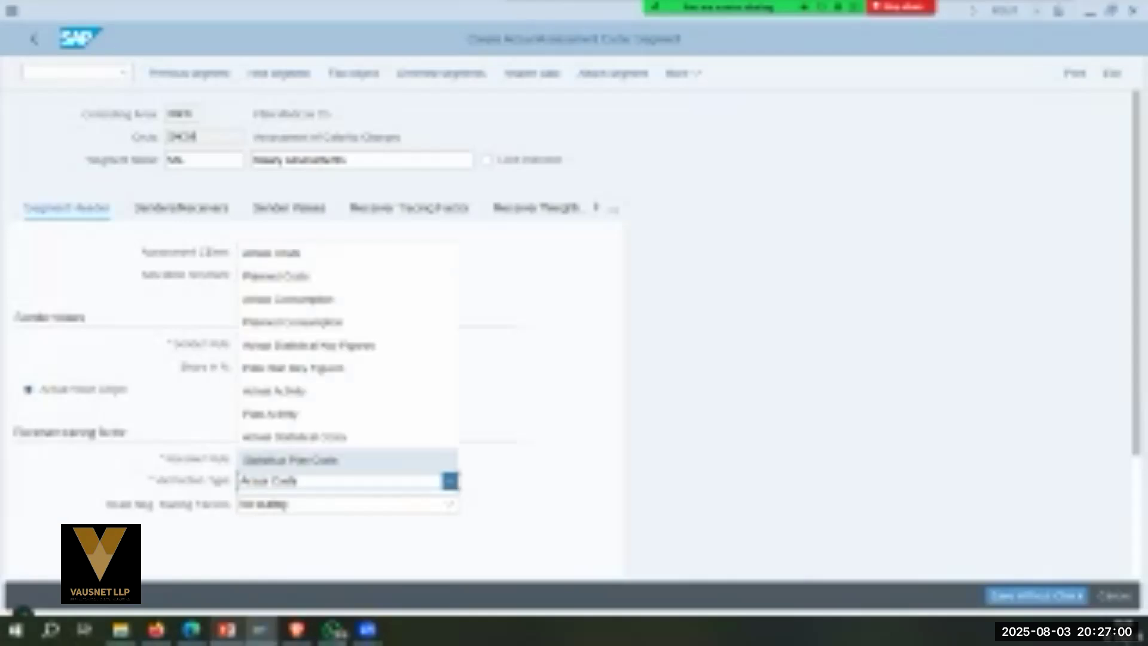
pyautogui.press('Up')
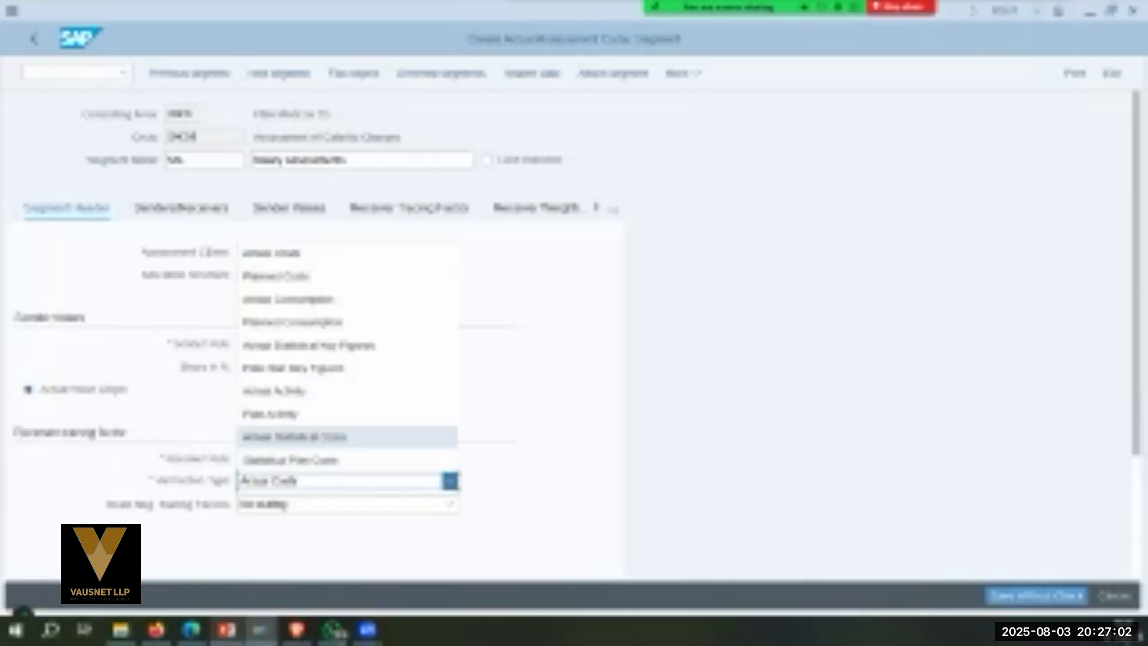
pyautogui.hotkey('alt', 'Tab')
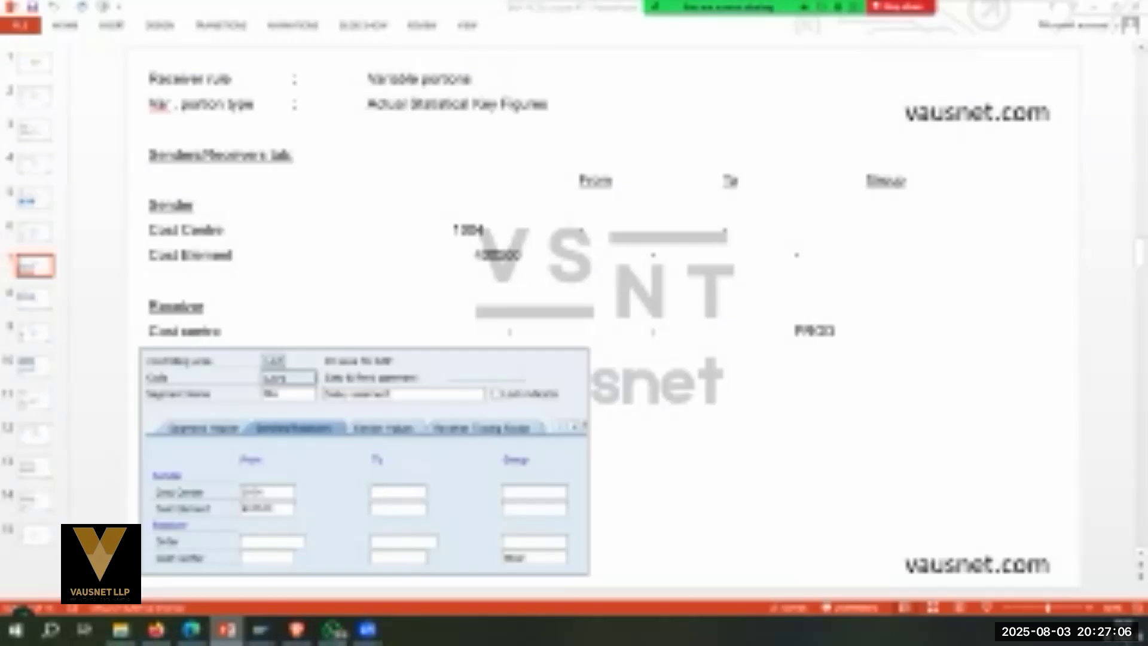
pyautogui.hotkey('alt', 'Tab')
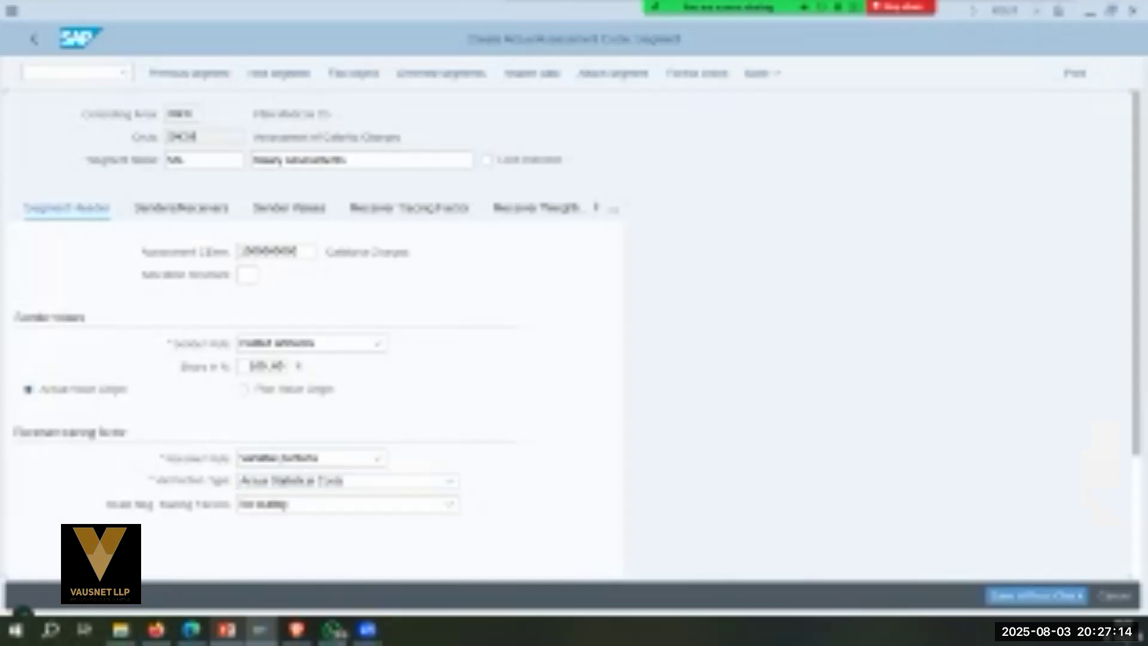
# Open the segment's Senders/Receivers data, consult slide 7 in PowerPoint, and enter sender cost center 1004 and cost element 400500 in SAP.
pyautogui.click(181, 208)
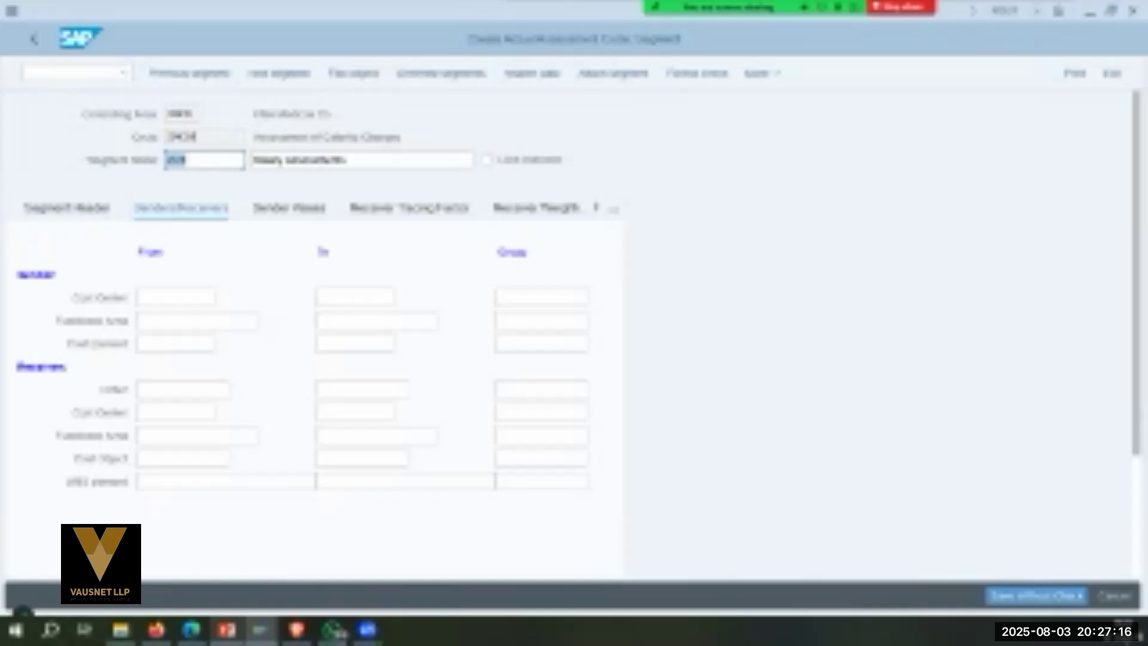
pyautogui.click(227, 629)
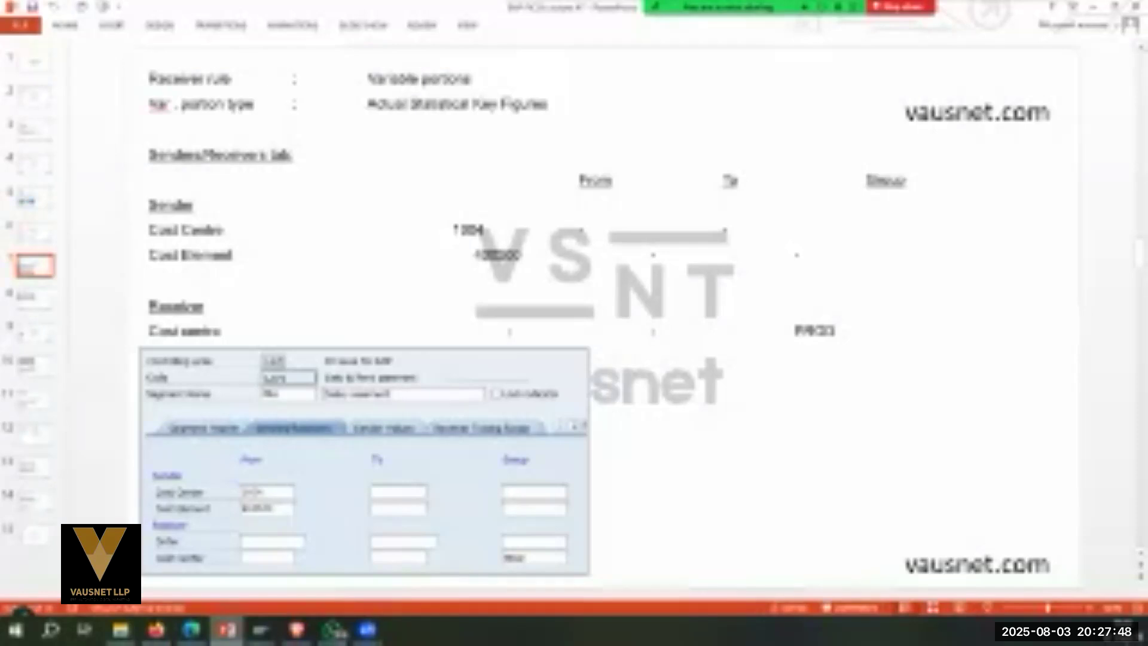
pyautogui.click(445, 230)
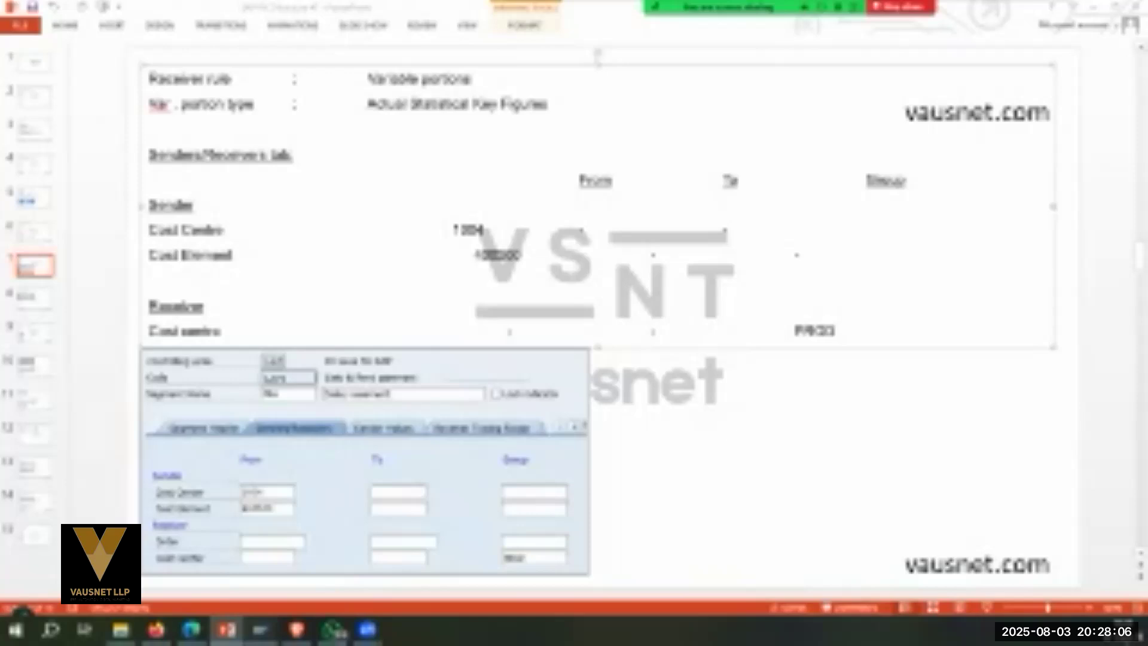
pyautogui.moveTo(260, 630)
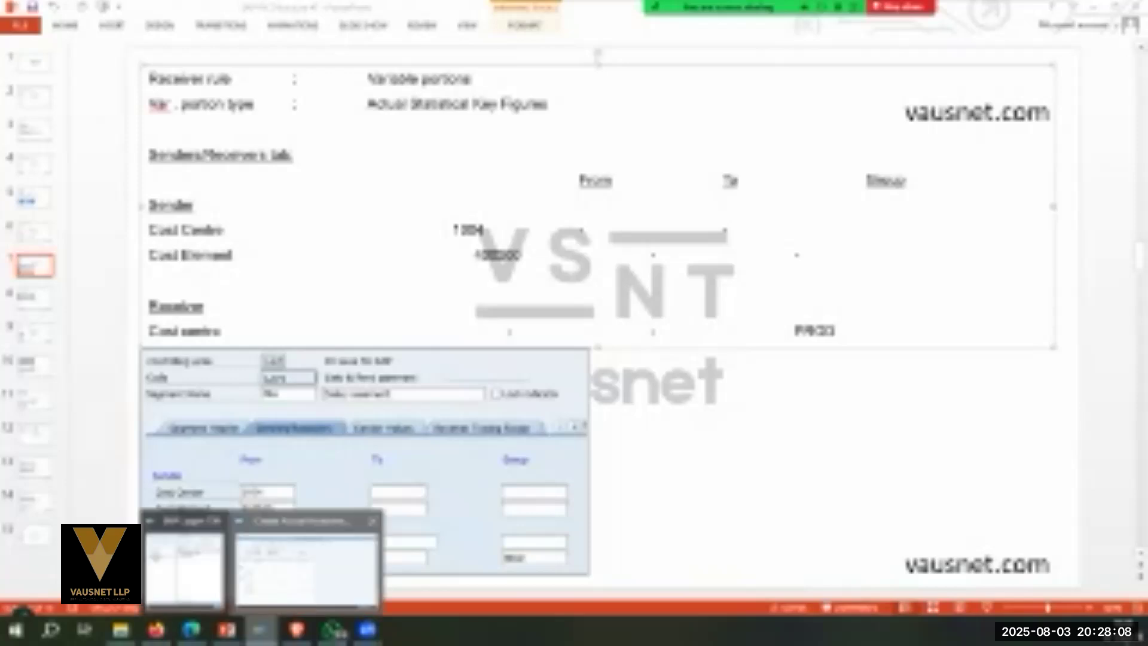
pyautogui.click(306, 567)
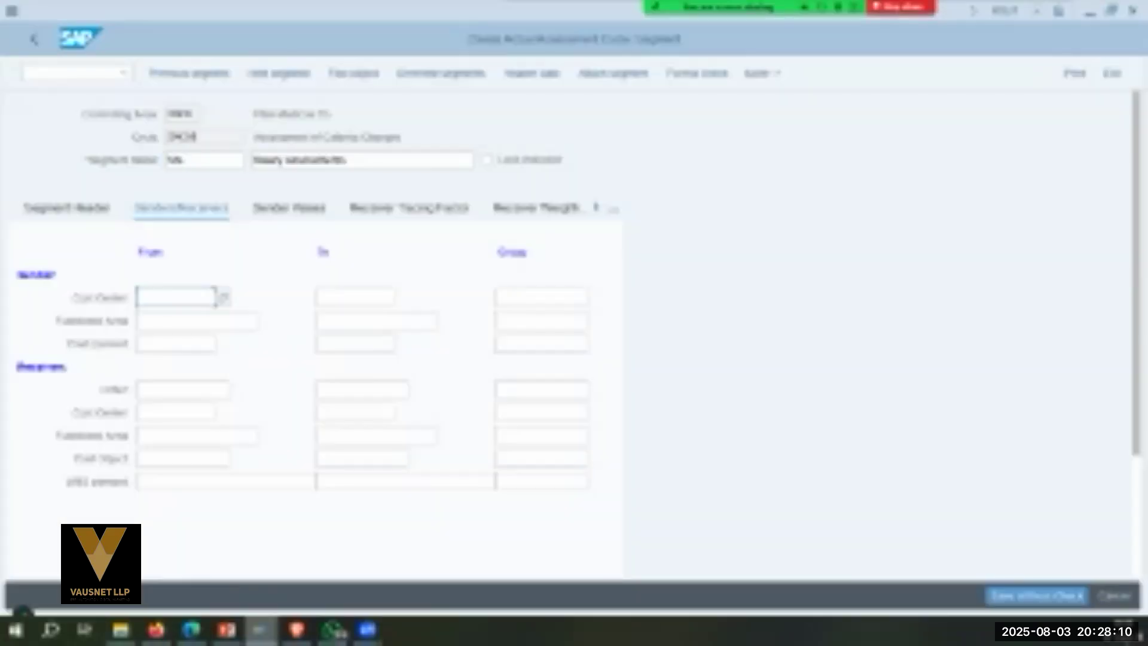
pyautogui.write('1004')
pyautogui.click(167, 343)
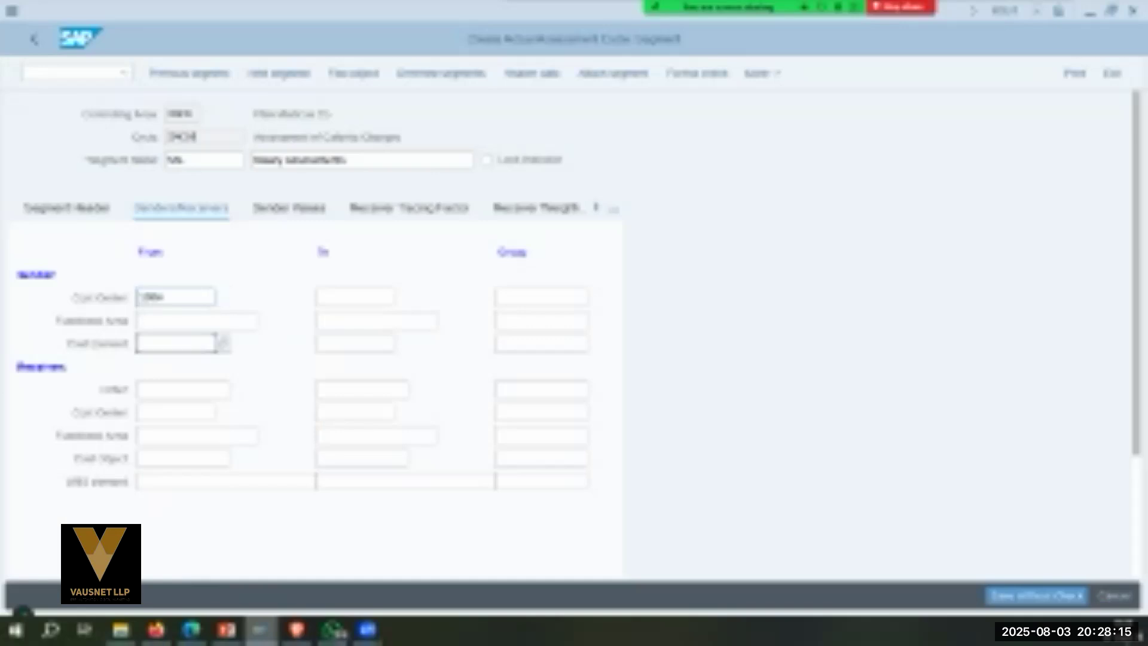
pyautogui.write('400500')
pyautogui.press('Tab')
pyautogui.press('Tab')
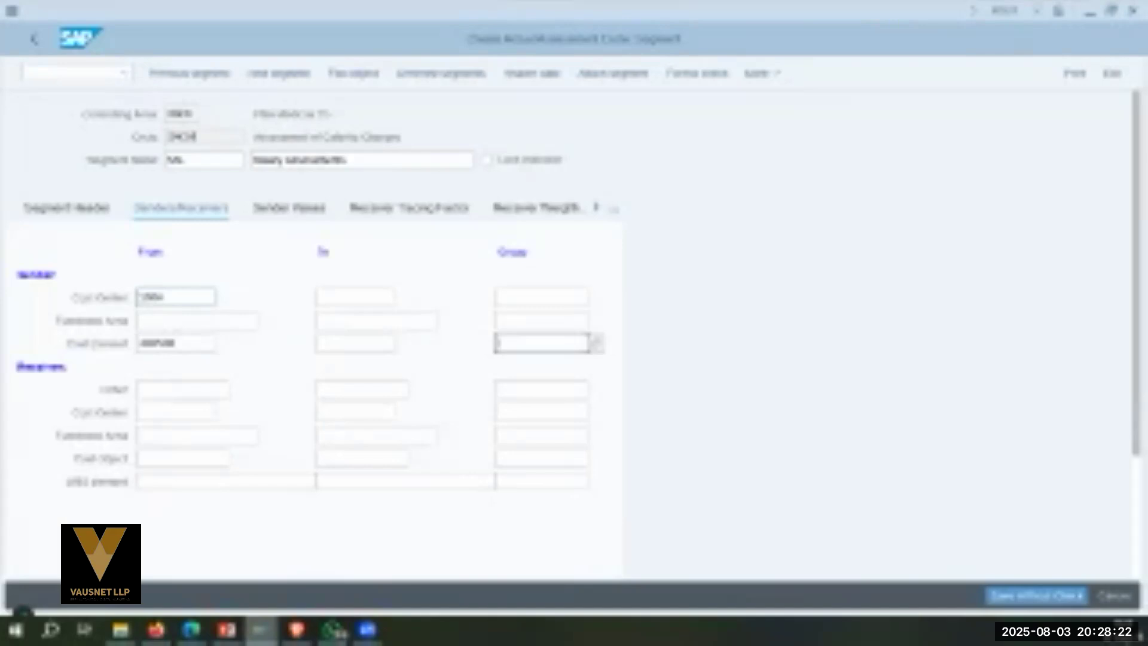
# Enter PROD as the receiver cost center group and confirm the sender and receiver entries.
pyautogui.click(500, 412)
pyautogui.write('p')
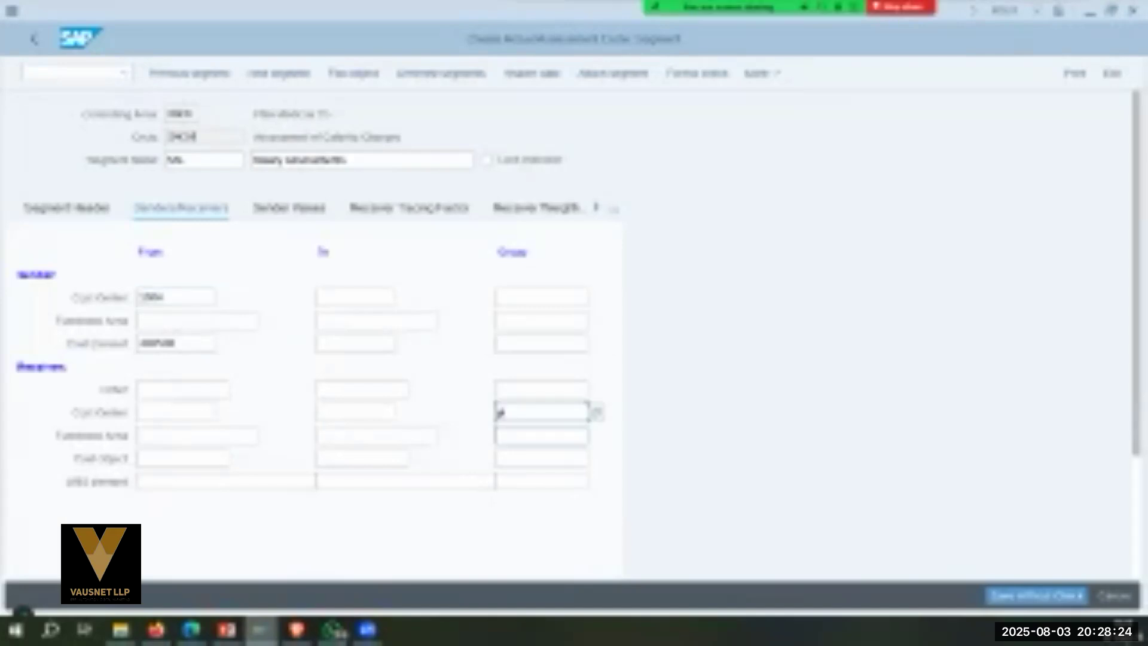
pyautogui.write('rod')
pyautogui.press('Return')
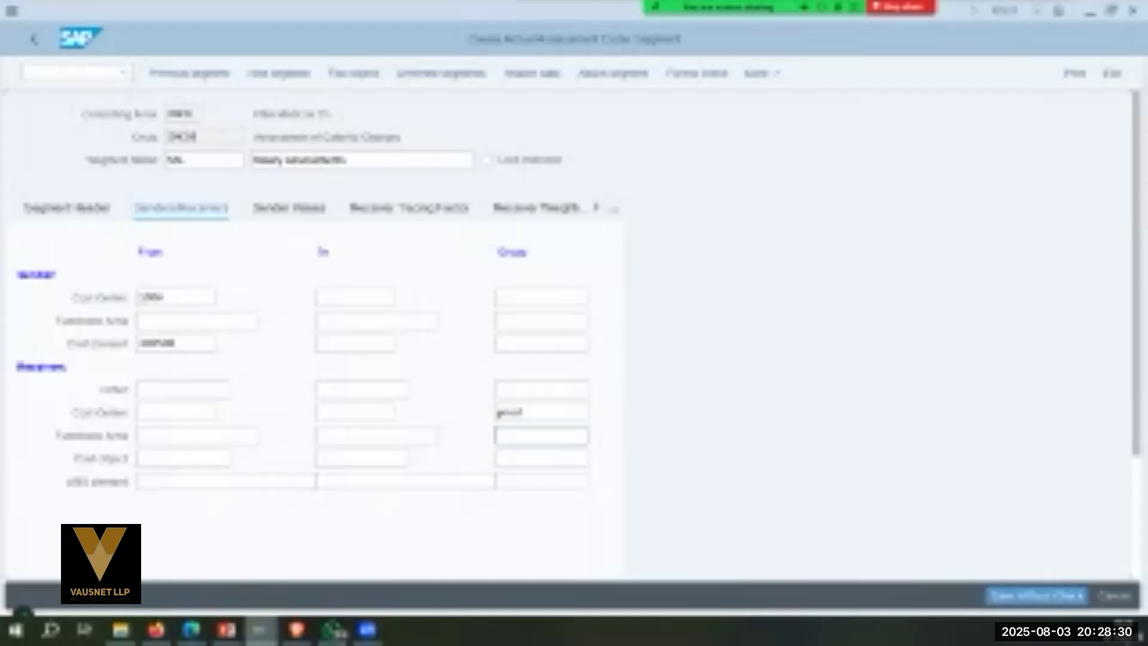
pyautogui.press('Return')
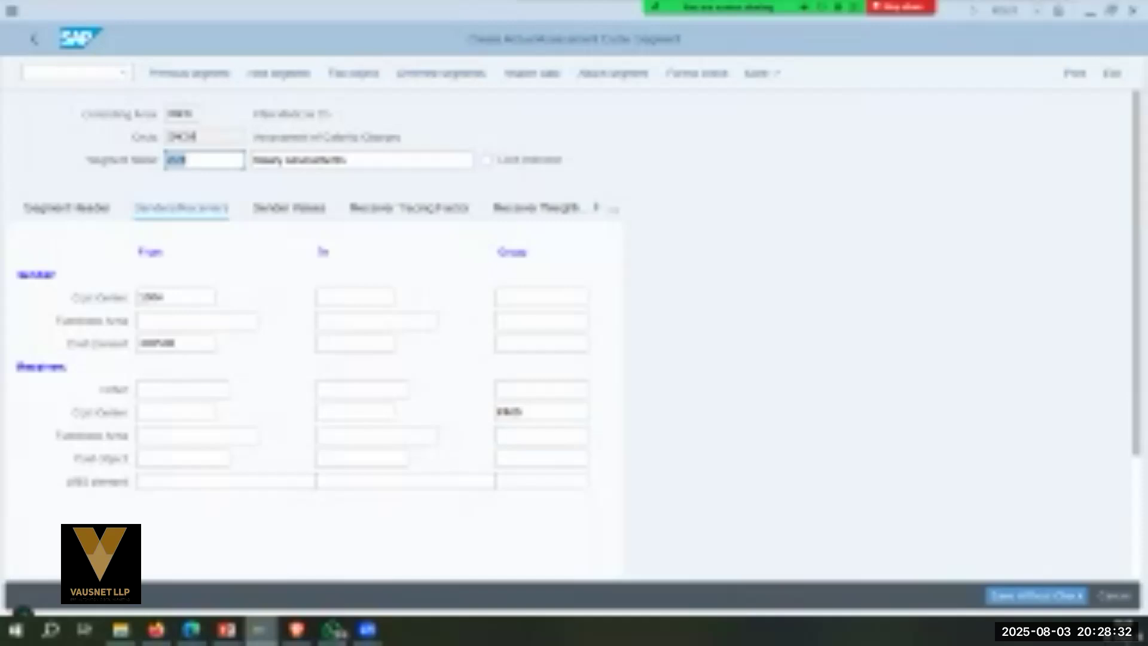
pyautogui.click(203, 297)
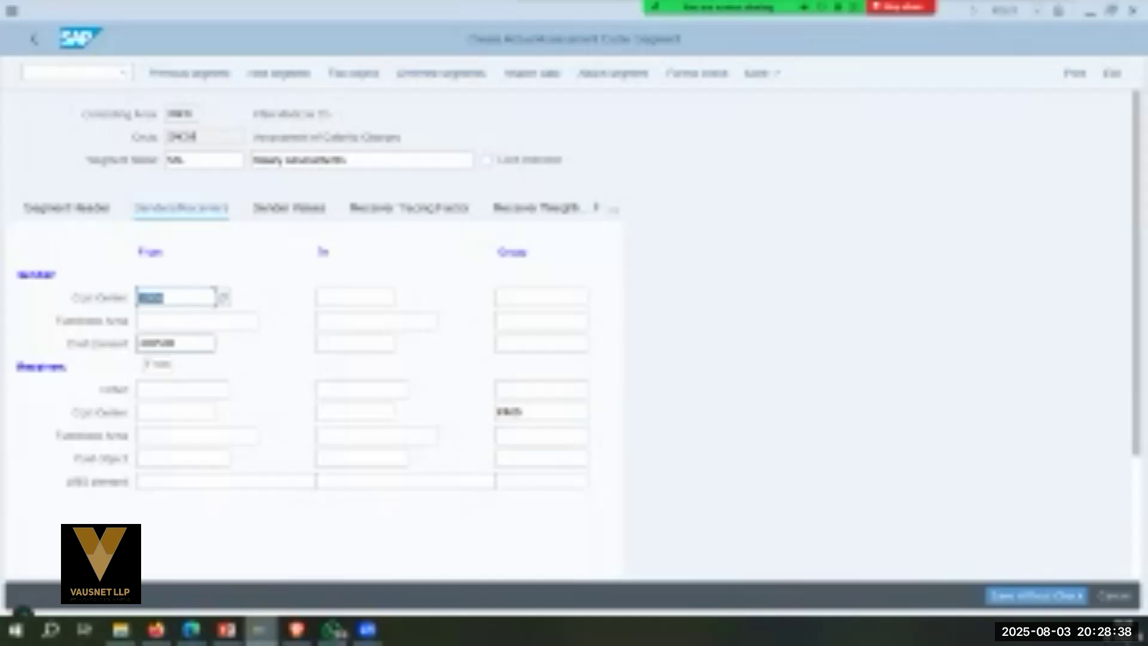
# Check the sender cost element, consult slides 7 and 8 in PowerPoint, and open the segment's receiver tracing factor data in SAP.
pyautogui.doubleClick(152, 344)
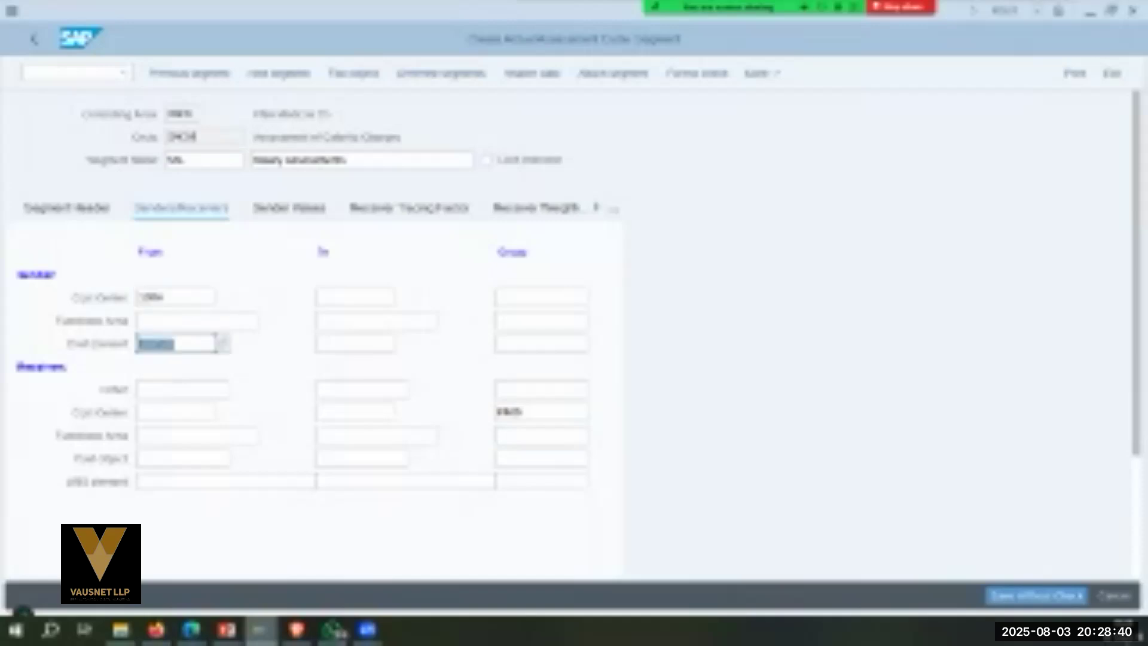
pyautogui.click(87, 343)
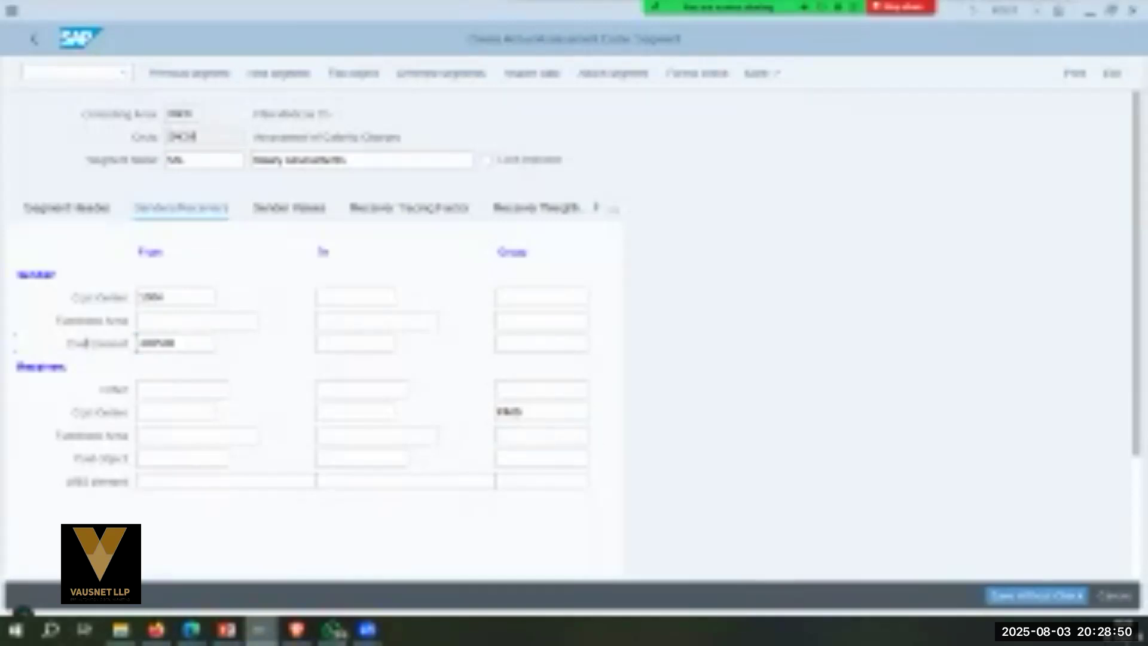
pyautogui.hotkey('alt', 'Tab')
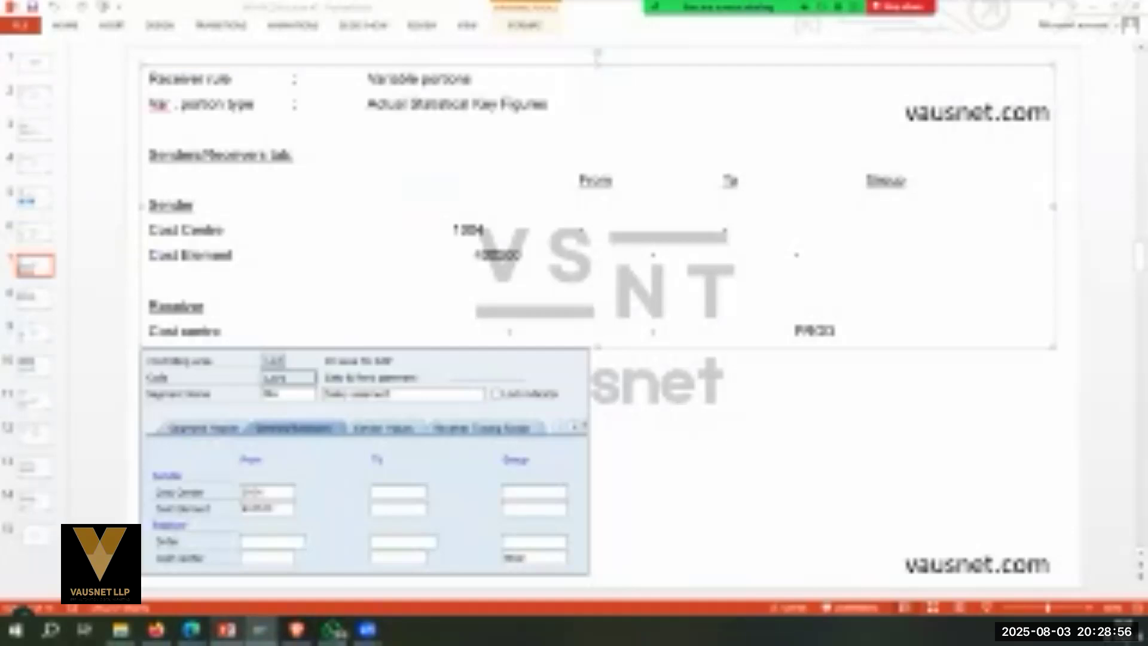
pyautogui.click(35, 298)
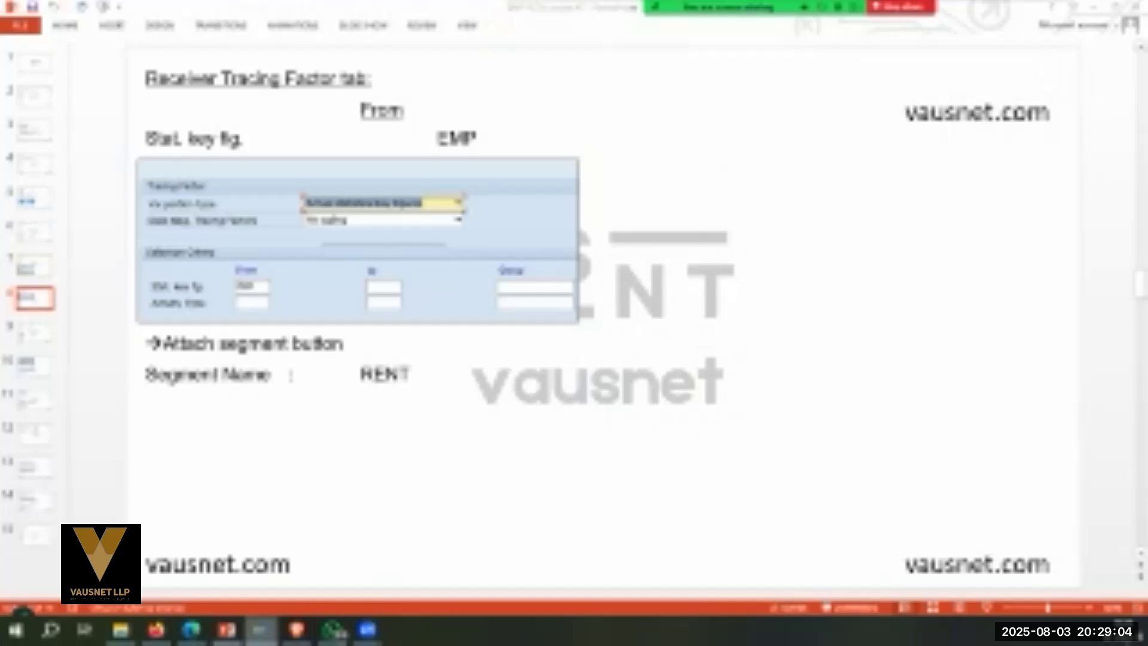
pyautogui.moveTo(261, 629)
pyautogui.click(306, 562)
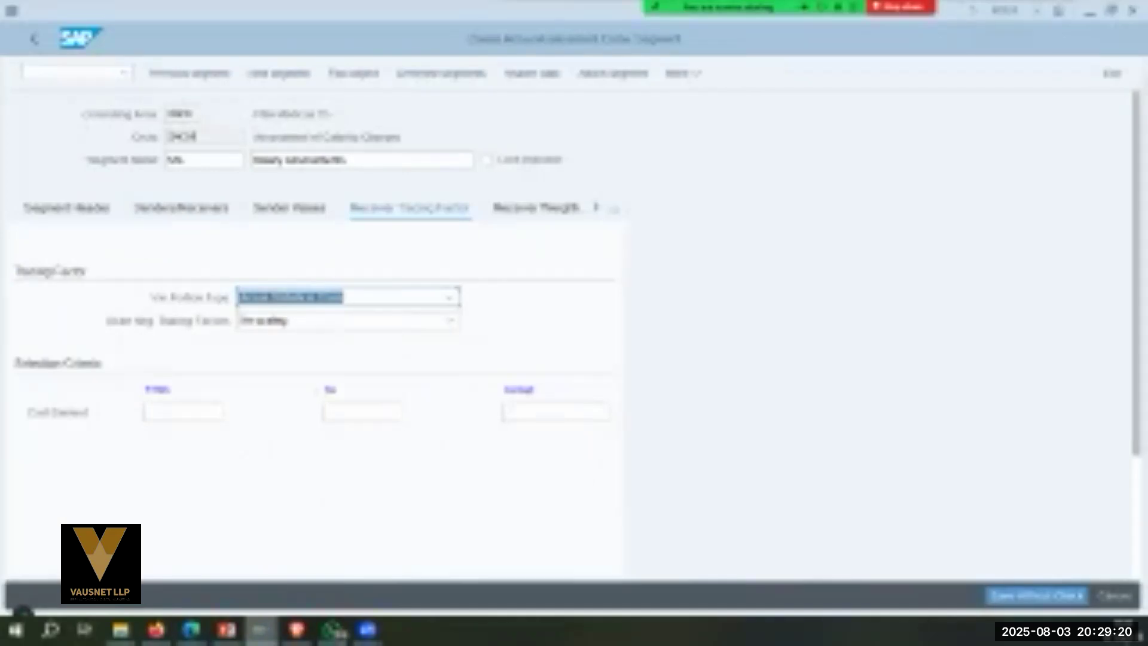
# Consult slide 8 in PowerPoint and set the tracing factor's variable portion type to Actual Statistical Key Figures in SAP, acknowledging the message.
pyautogui.hotkey('alt', 'Tab')
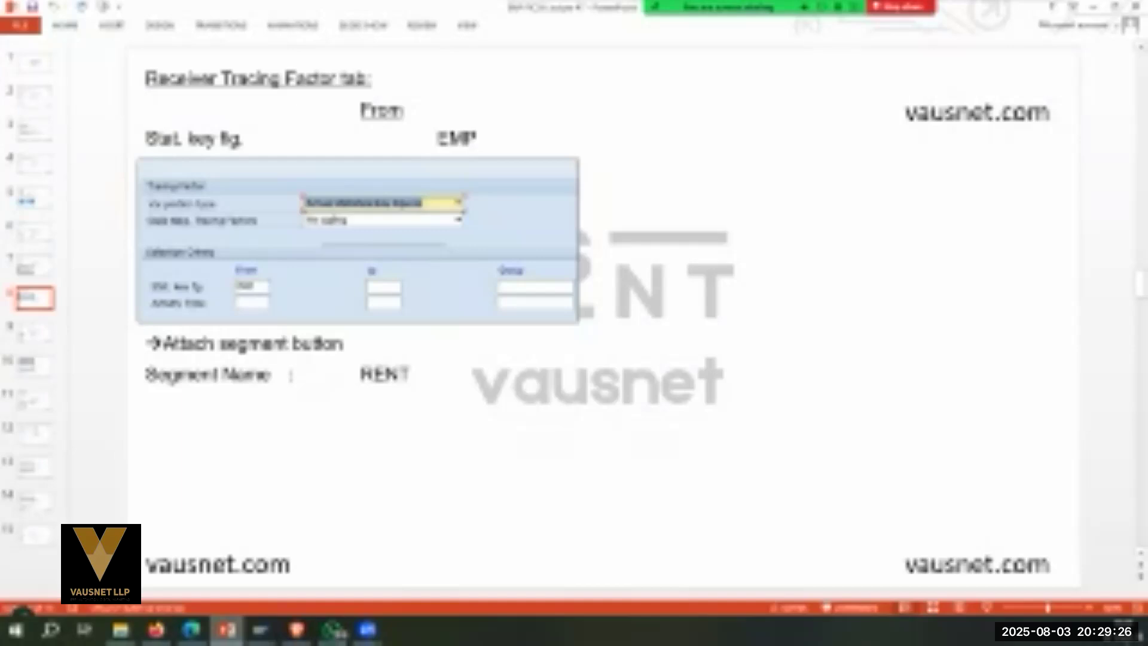
pyautogui.hotkey('alt', 'Tab')
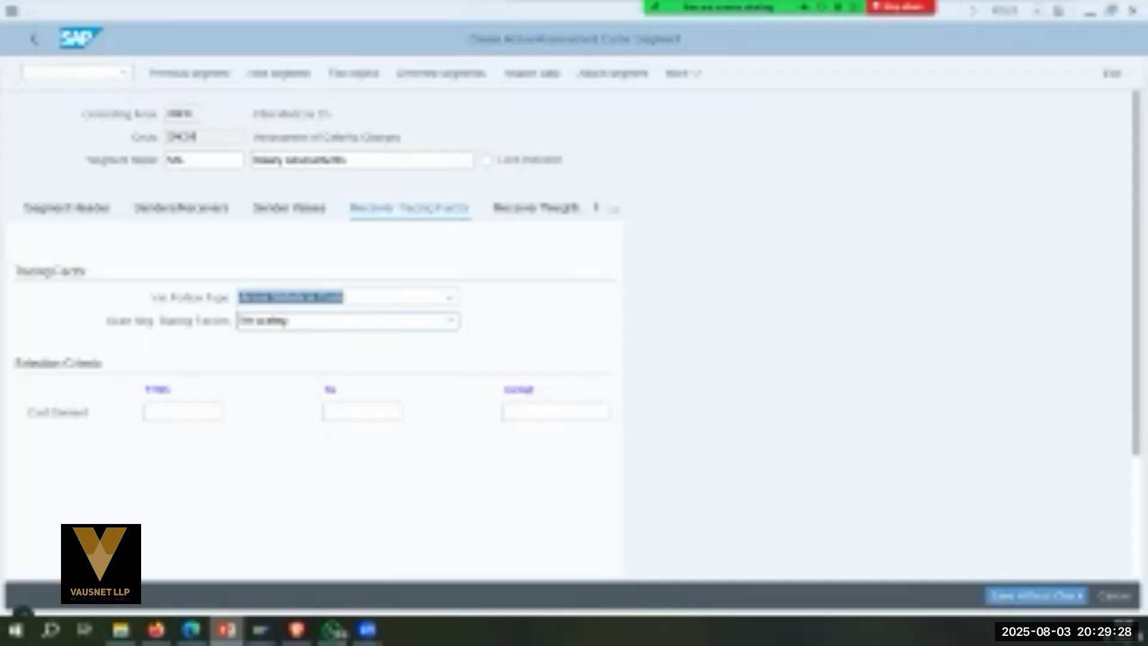
pyautogui.click(449, 297)
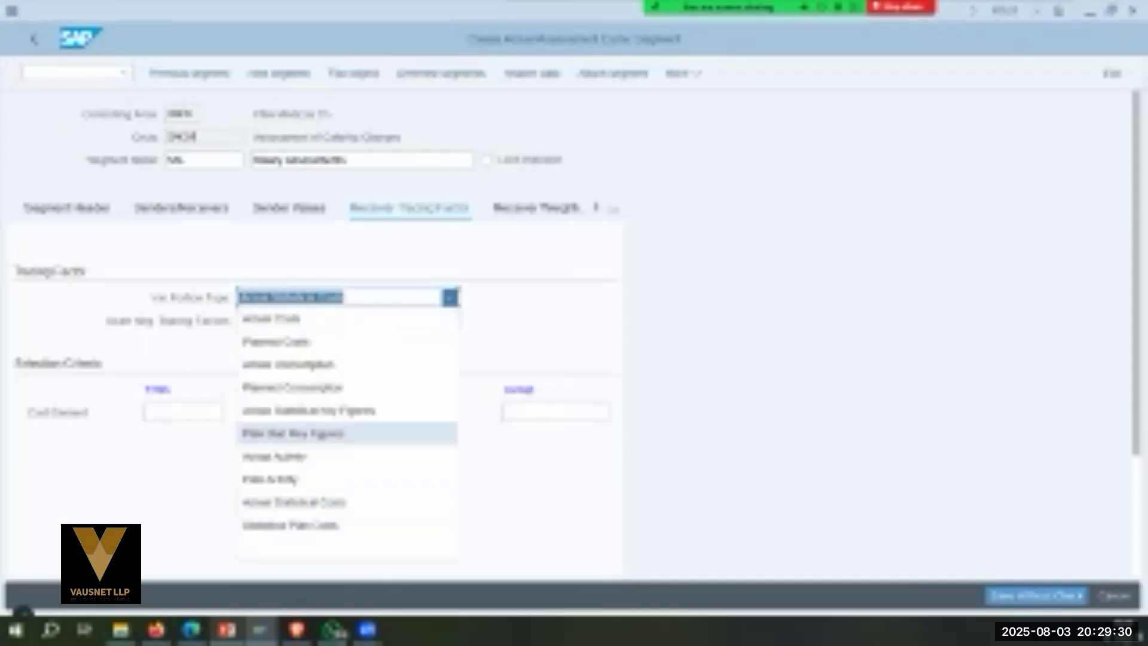
pyautogui.click(347, 410)
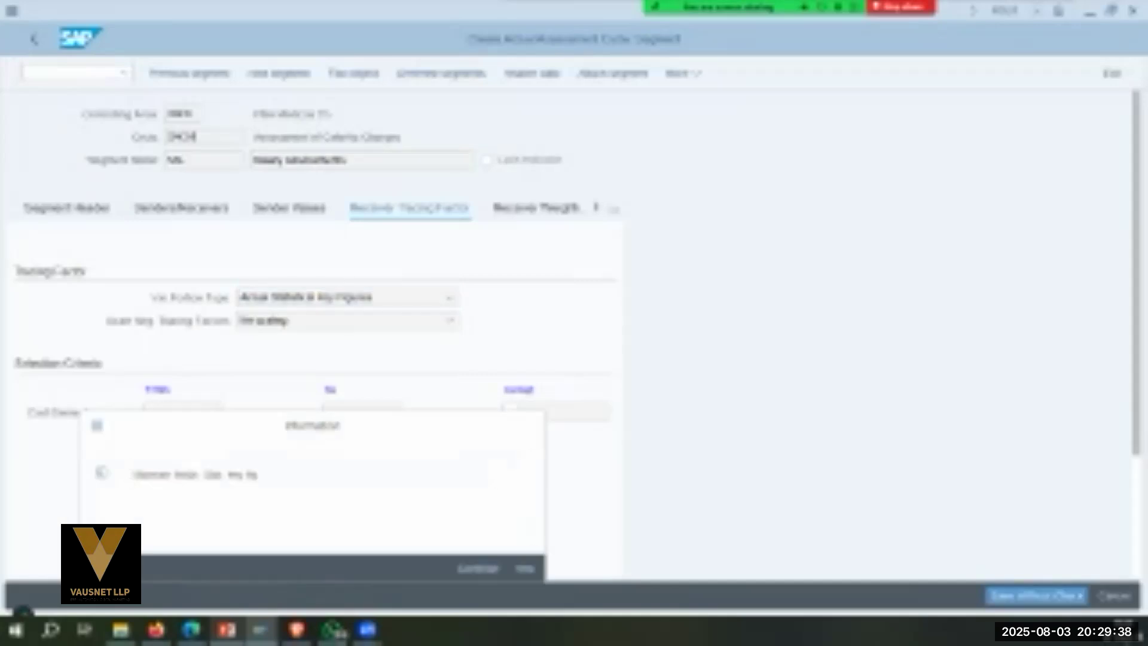
pyautogui.press('Return')
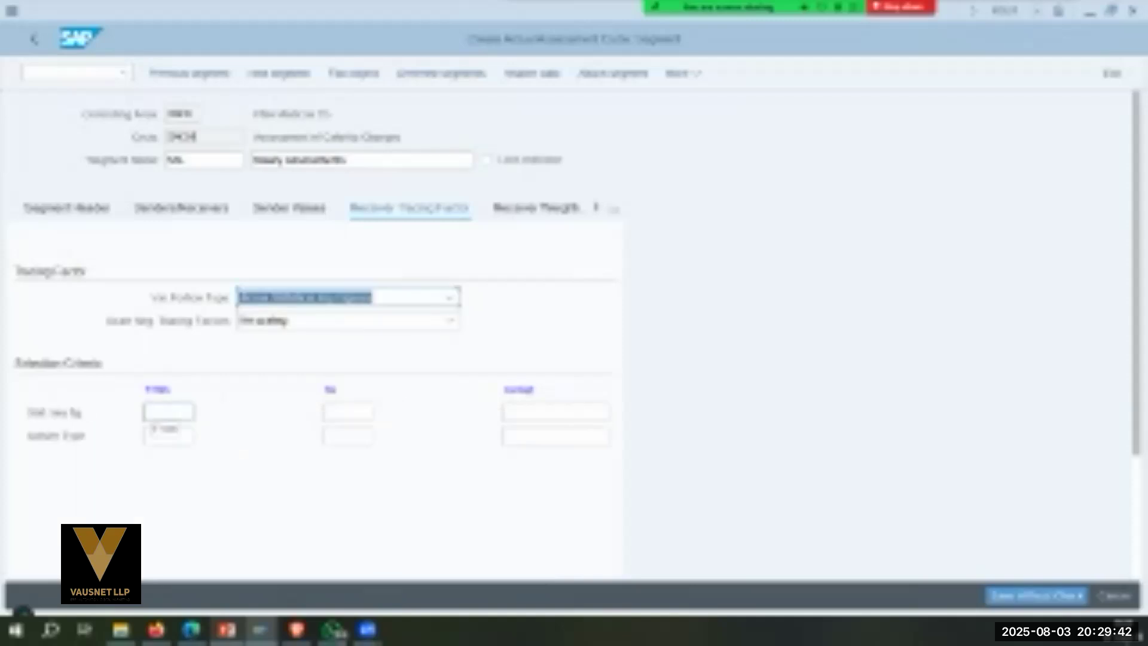
# Check slide 8 in PowerPoint for the selection criteria and enter EMP as the starting statistical key figure in SAP.
pyautogui.click(164, 435)
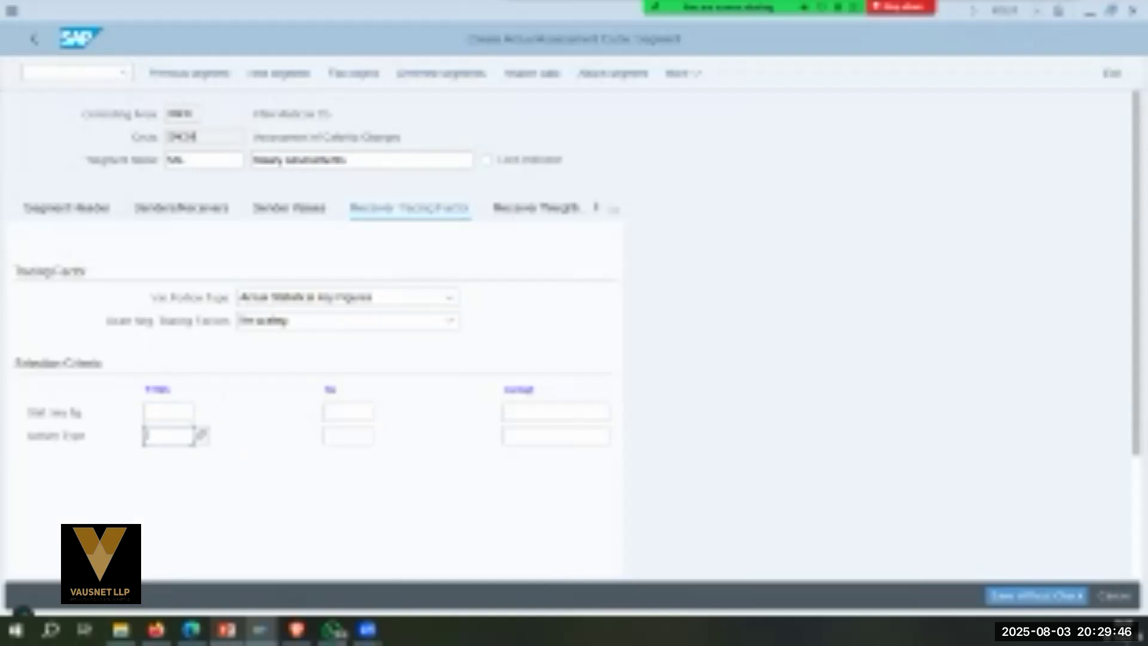
pyautogui.hotkey('alt', 'Tab')
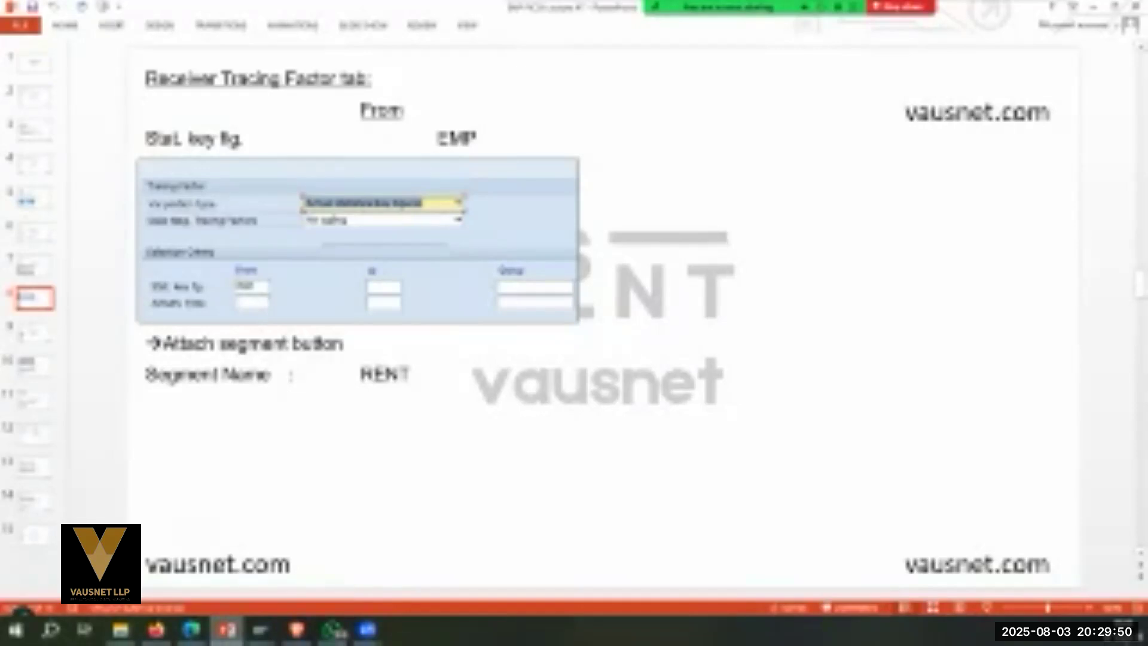
pyautogui.click(260, 629)
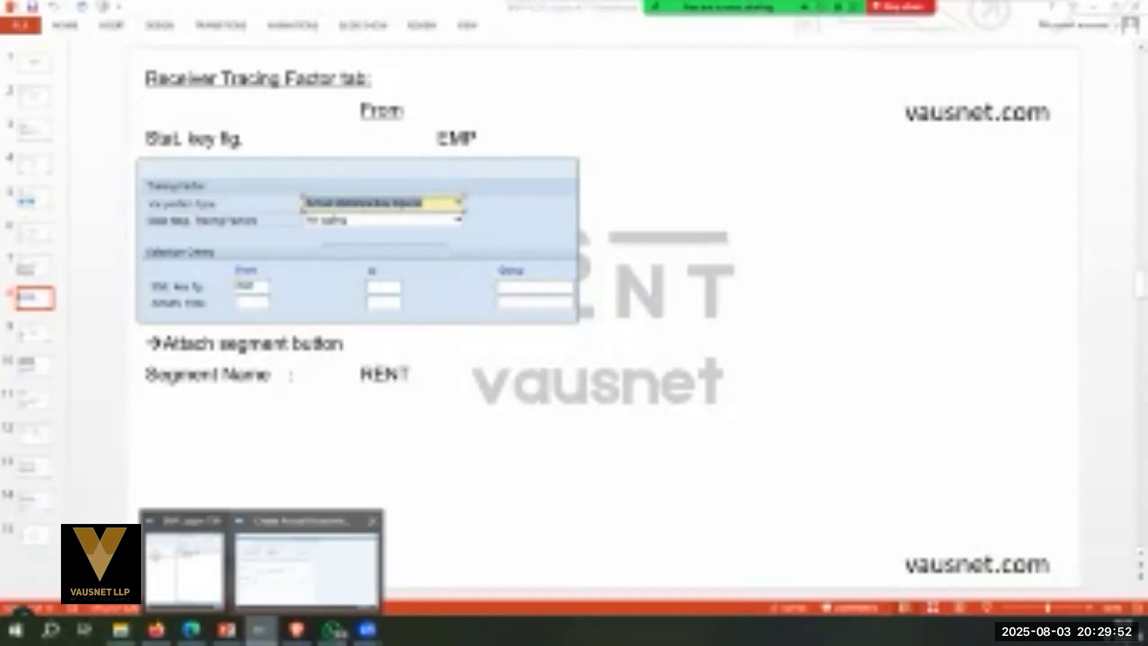
pyautogui.click(299, 562)
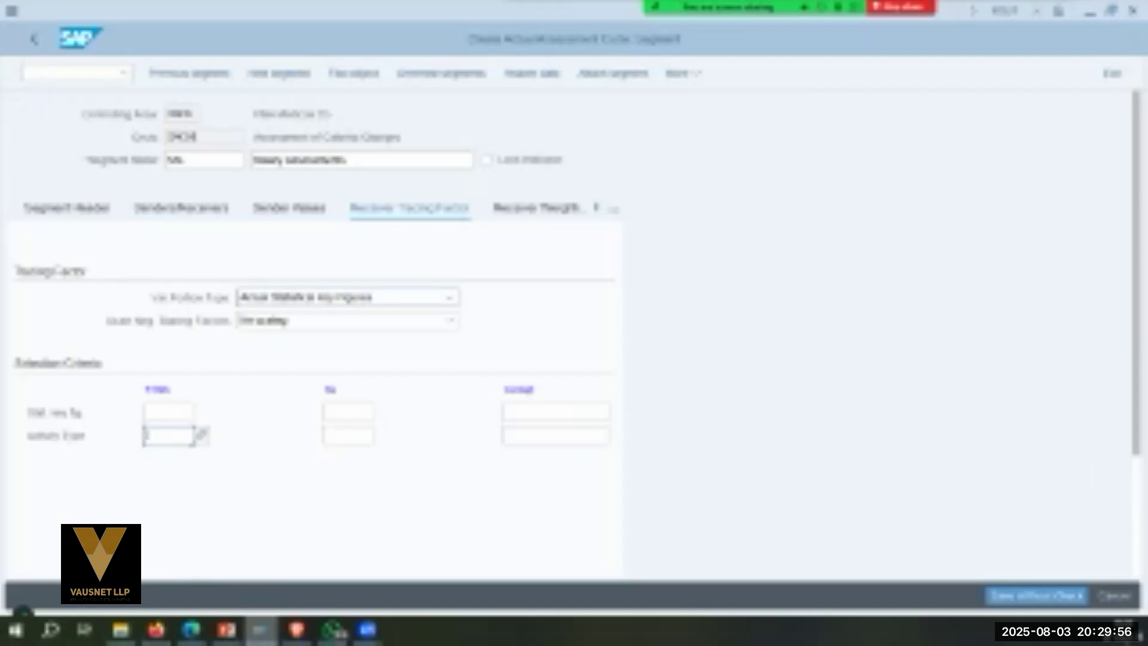
pyautogui.click(168, 412)
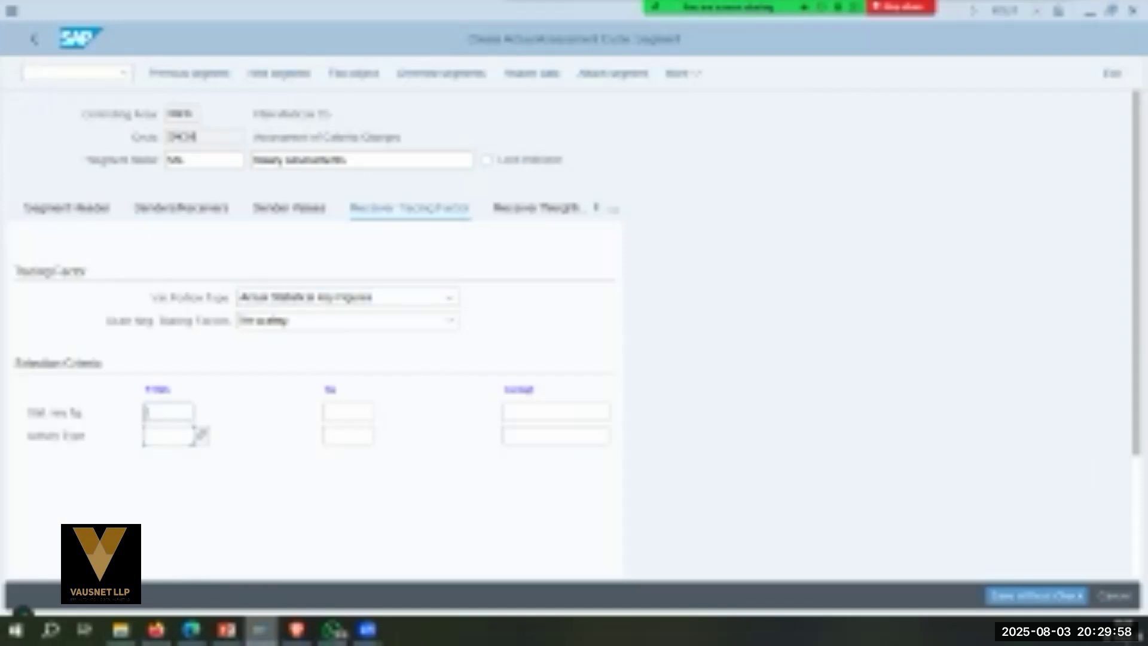
pyautogui.write('emp')
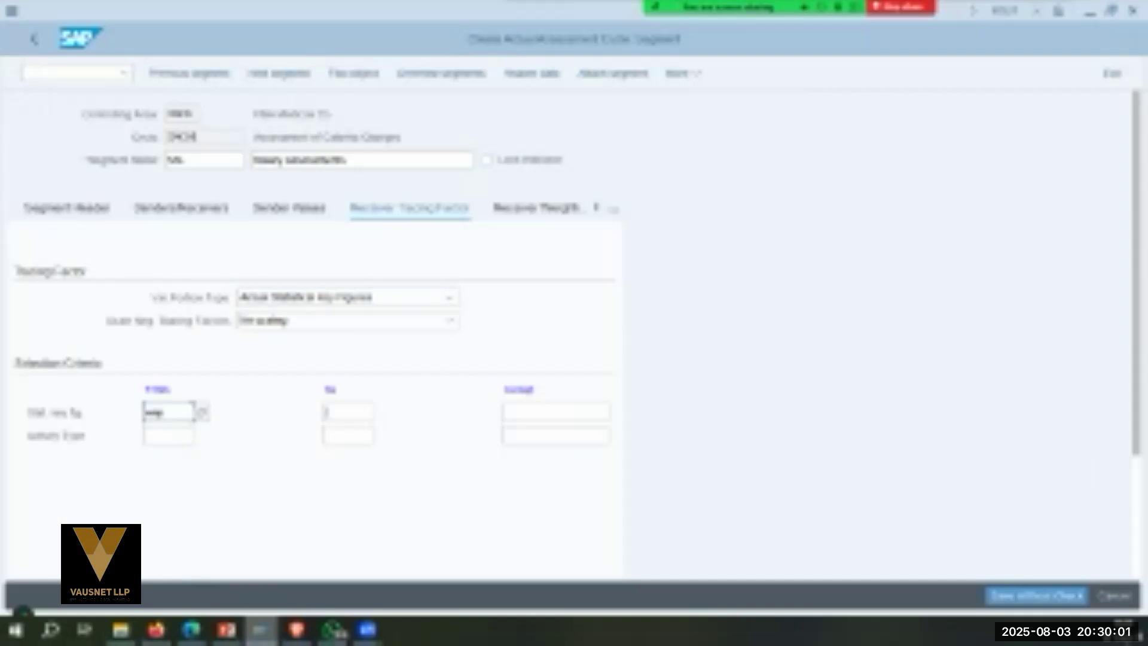
pyautogui.press('Tab')
# Consult slide 9 in PowerPoint for the rent segment's data and try to go to the next segment in SAP.
pyautogui.hotkey('alt', 'Tab')
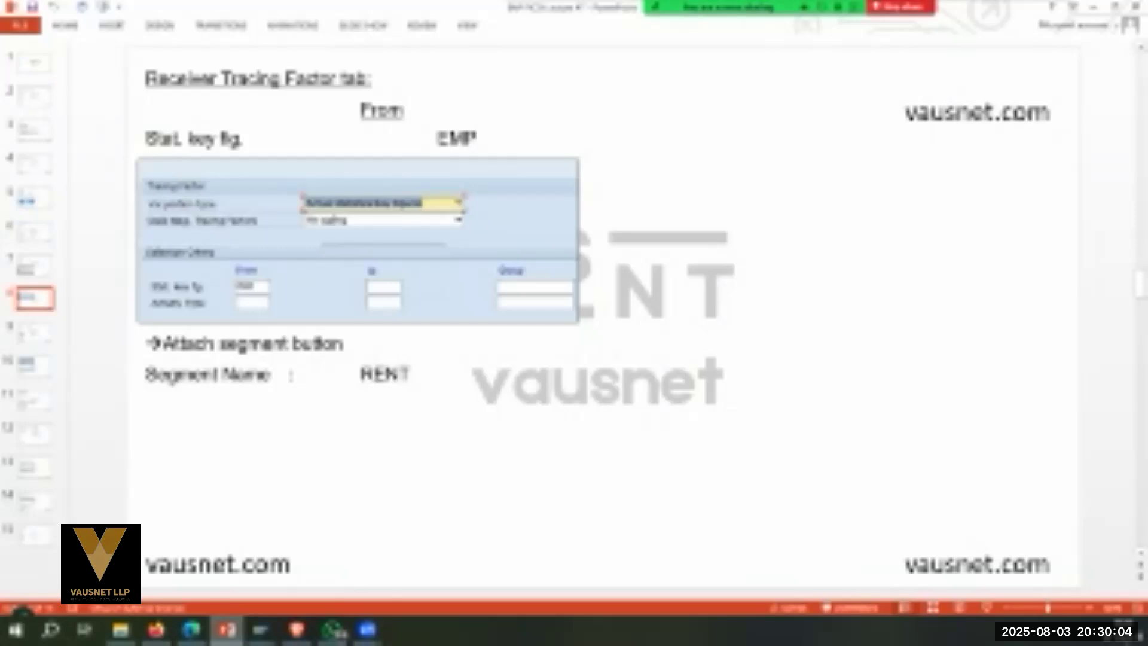
pyautogui.press('Down')
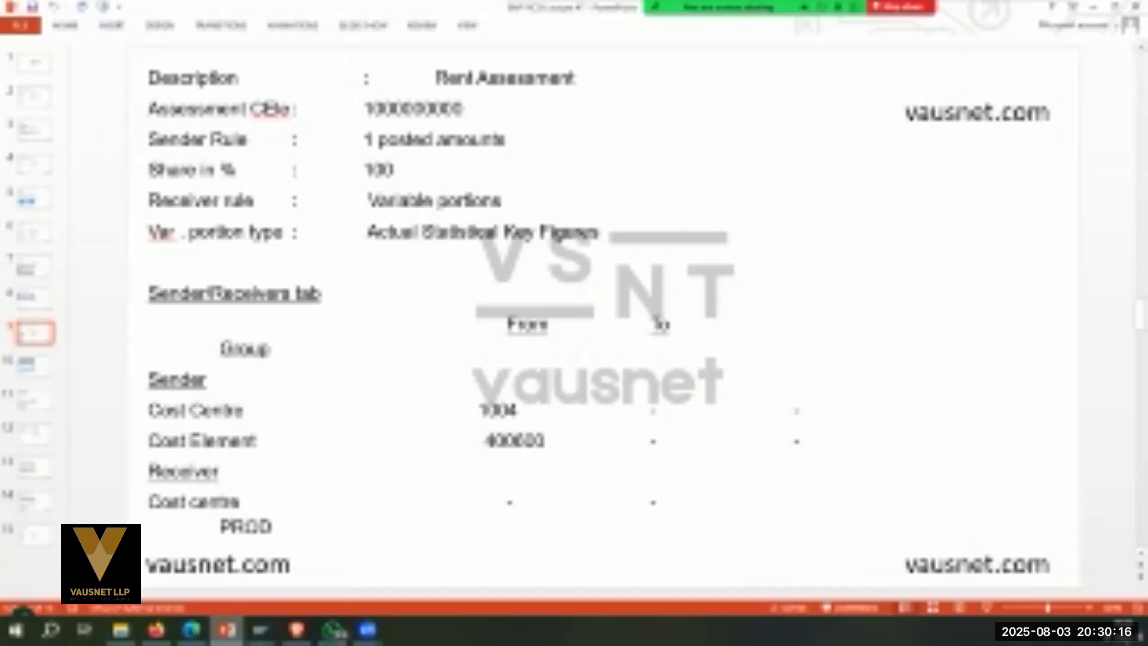
pyautogui.moveTo(260, 629)
pyautogui.click(306, 565)
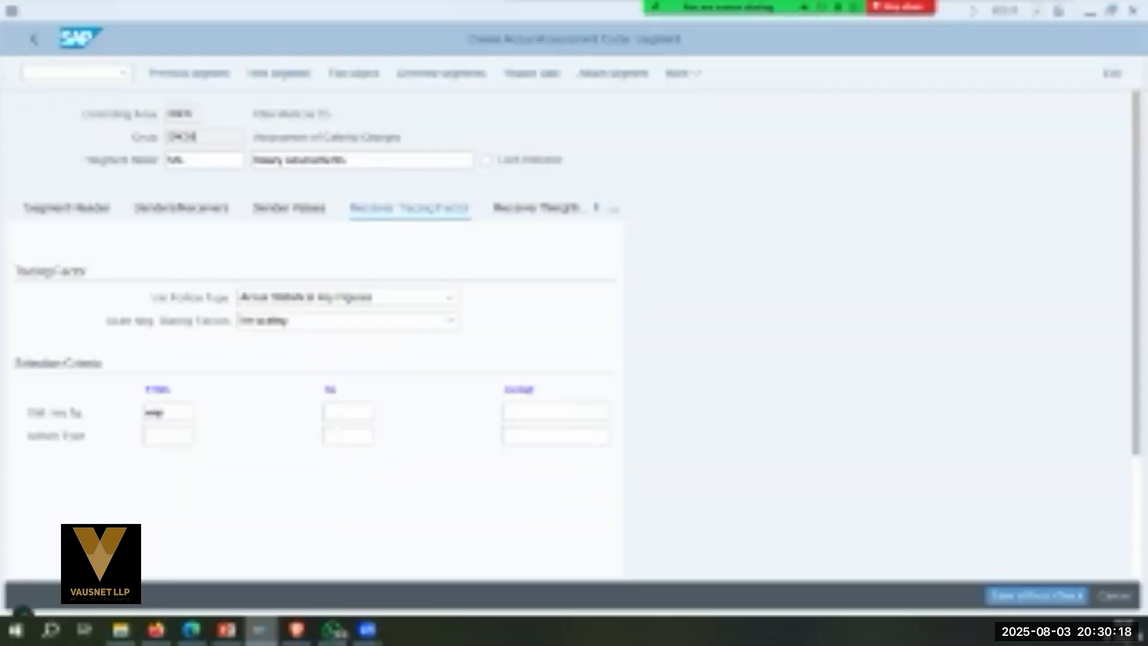
pyautogui.click(279, 73)
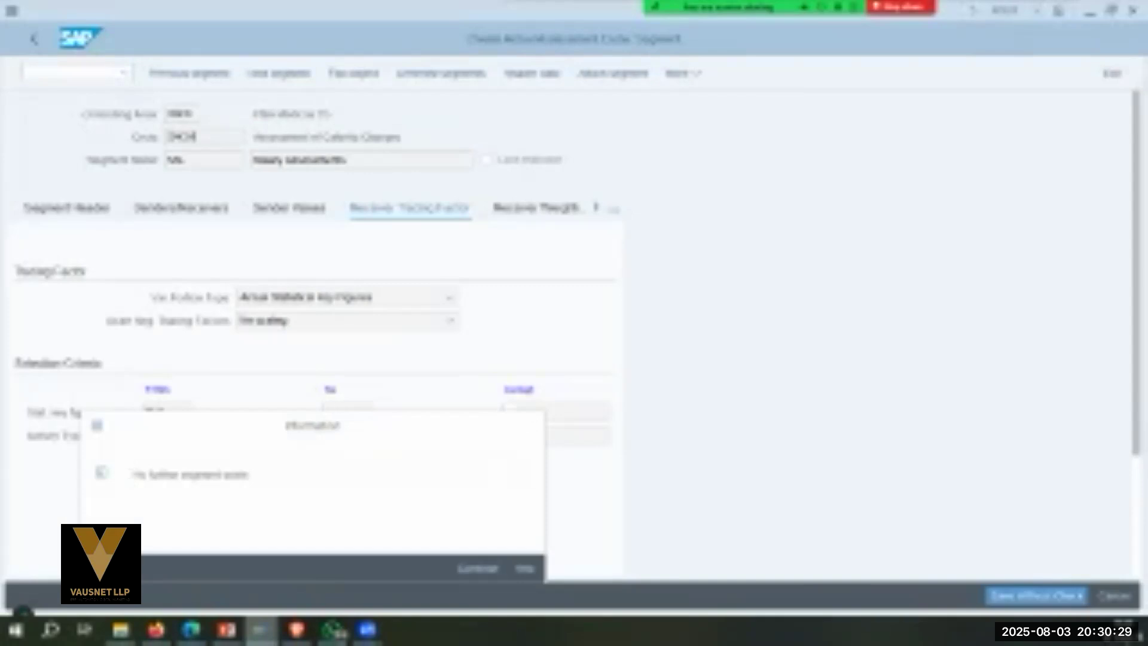
pyautogui.press('Return')
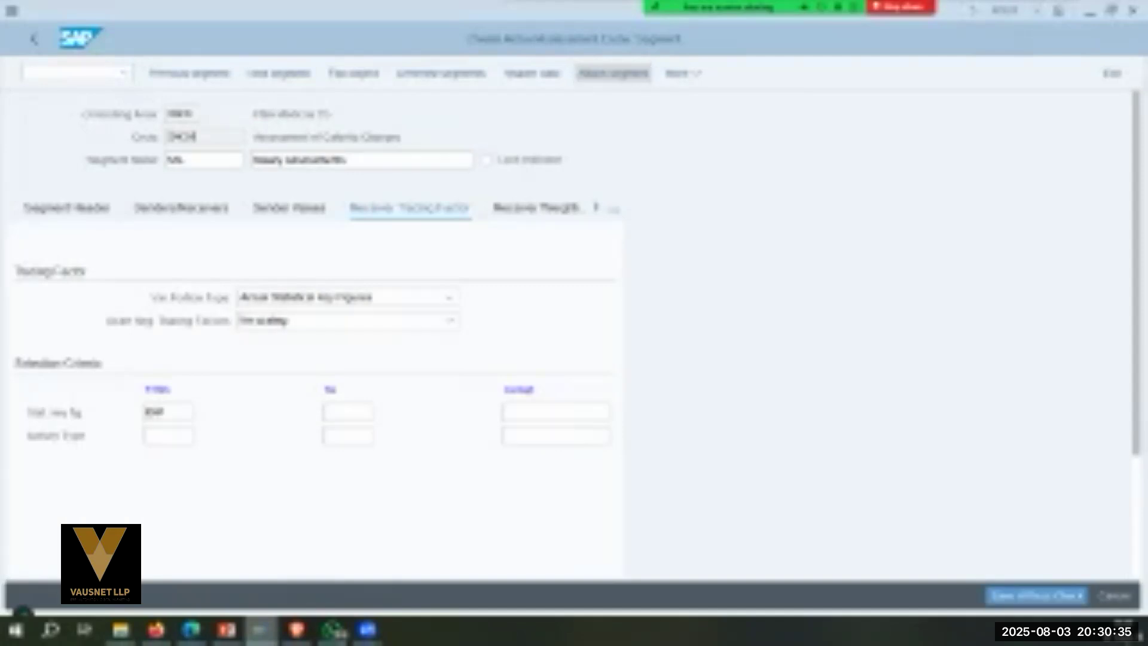
# Attach a new segment named RENT to the cycle with the description Rent Assessment.
pyautogui.click(614, 73)
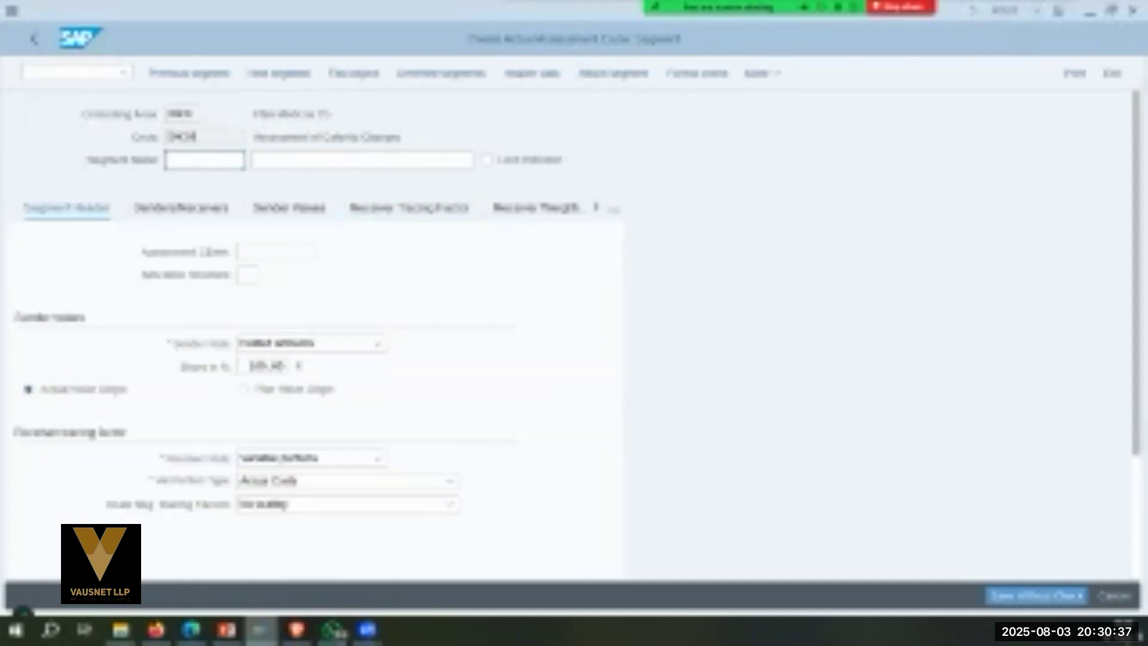
pyautogui.write('RENT')
pyautogui.press('Tab')
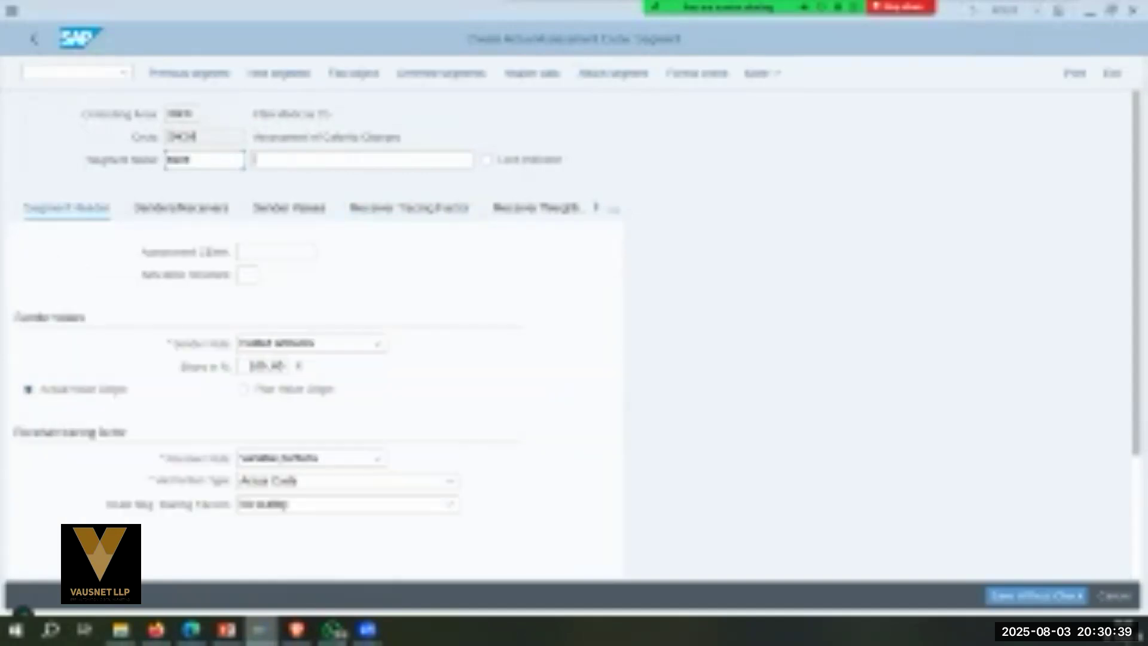
pyautogui.write('Ren')
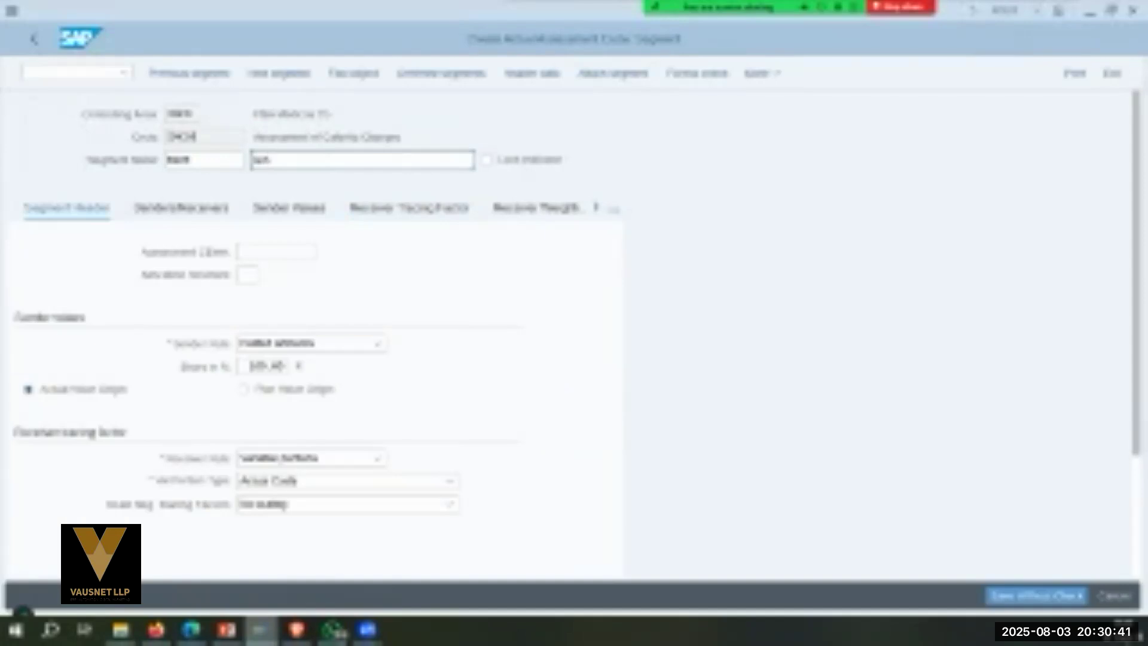
pyautogui.press('BackSpace')
pyautogui.press('BackSpace')
pyautogui.press('BackSpace')
pyautogui.write('Sach salesstaff')
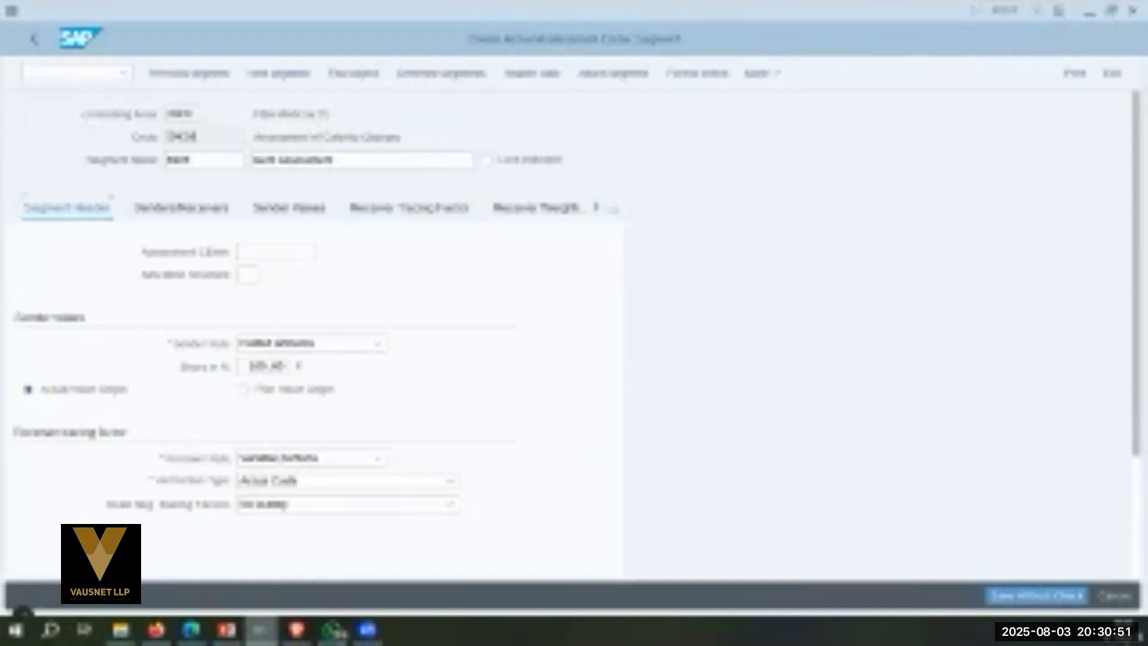
pyautogui.press('Tab')
pyautogui.press('Down')
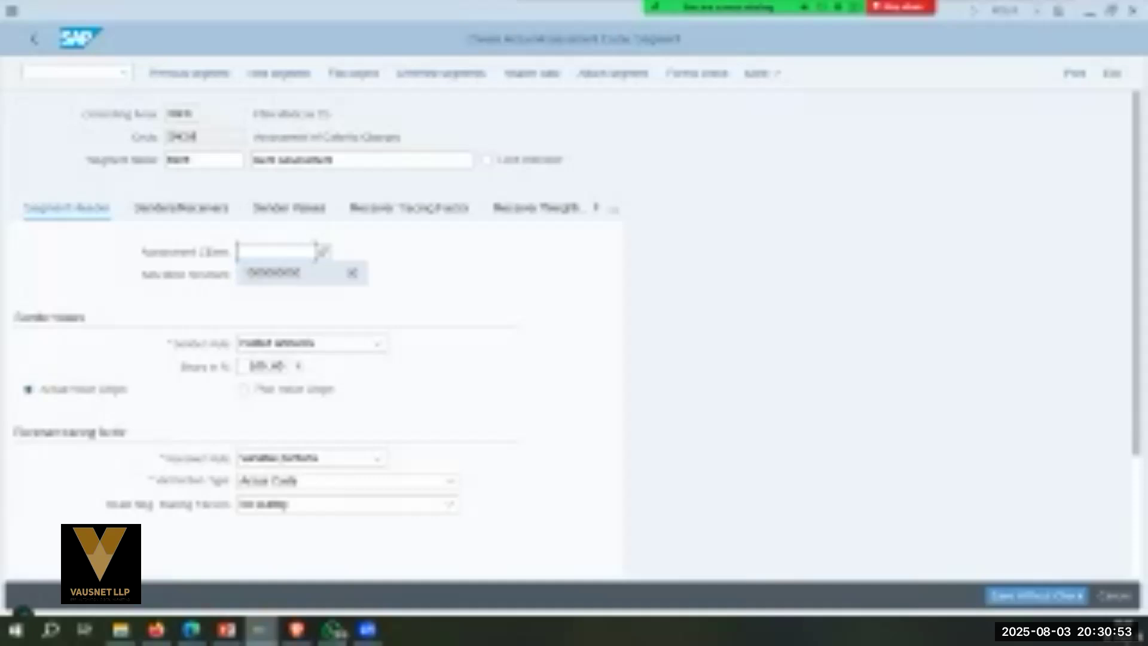
pyautogui.press('Return')
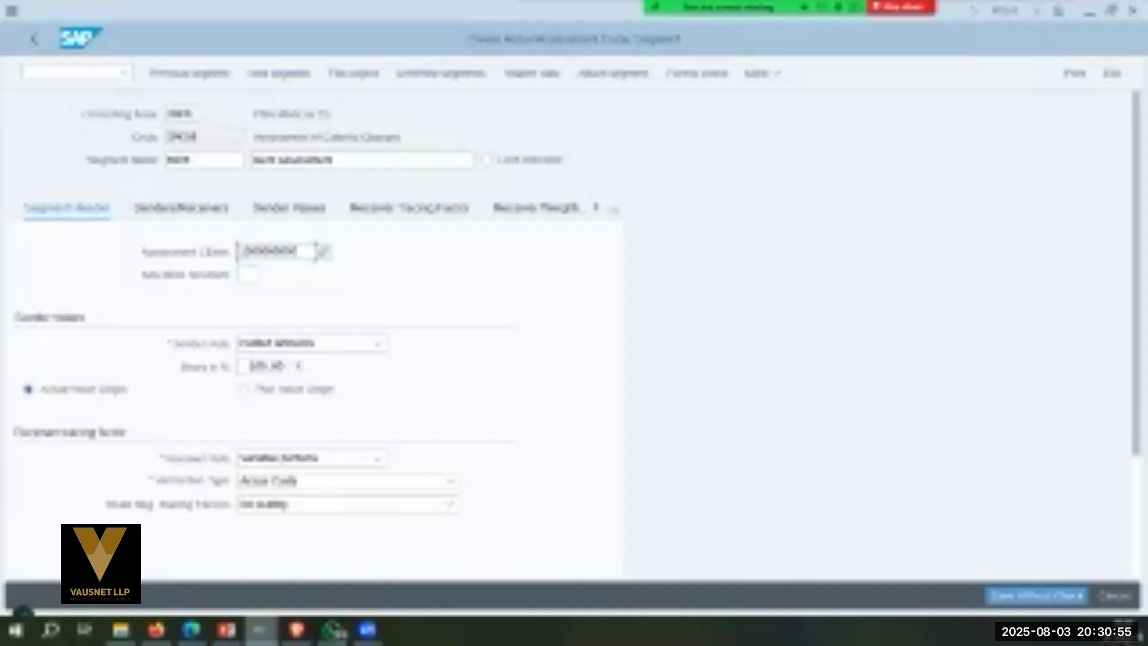
pyautogui.click(449, 481)
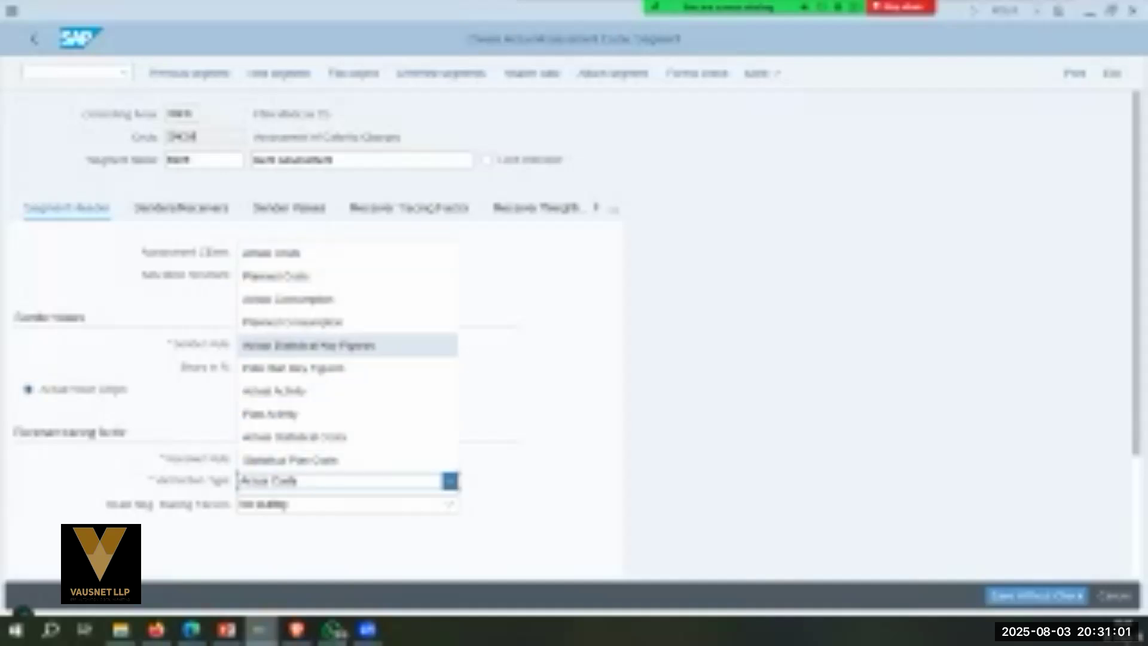
pyautogui.click(308, 345)
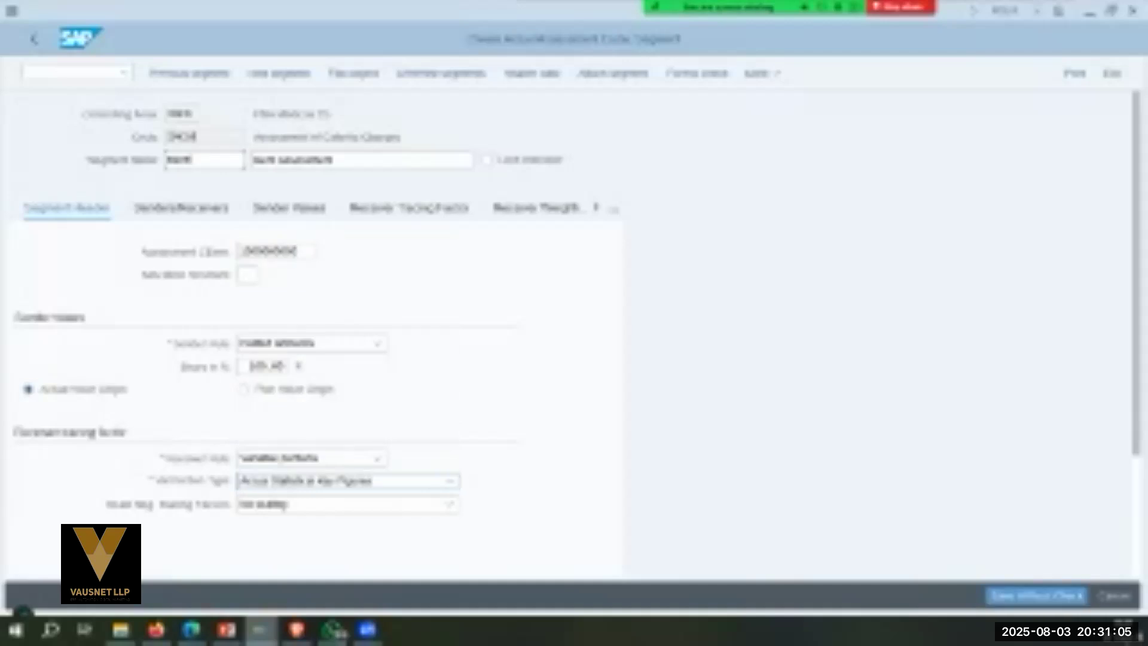
pyautogui.press('Return')
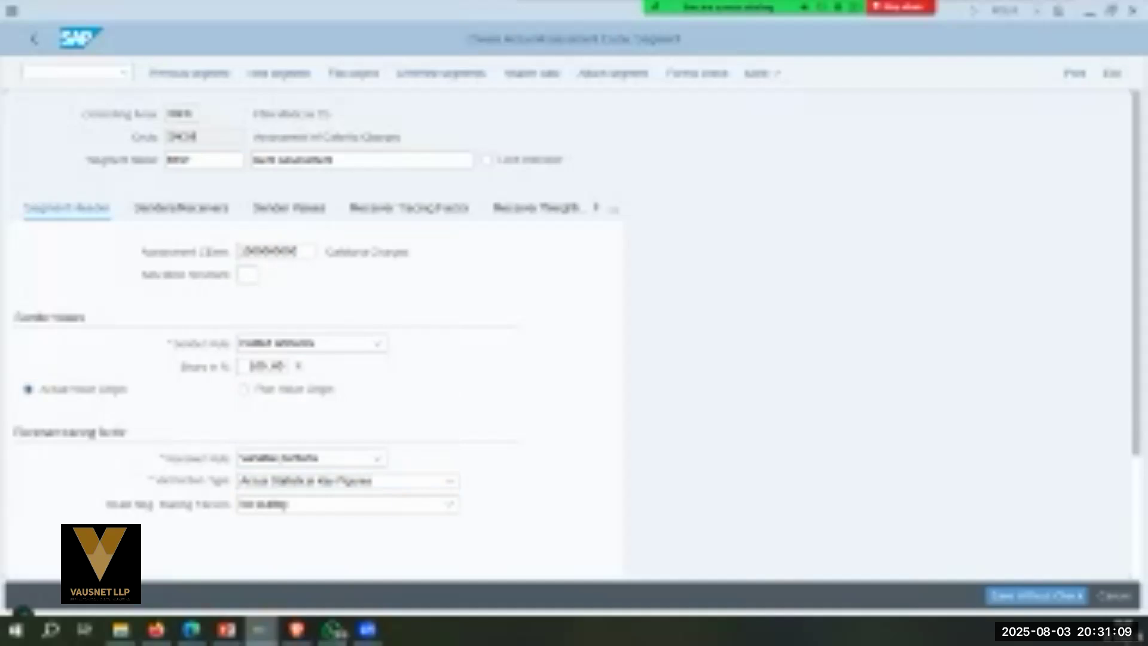
# Open the rent segment's Senders/Receivers data and enter sender cost center 1004 and cost element 400600.
pyautogui.click(181, 208)
pyautogui.click(175, 297)
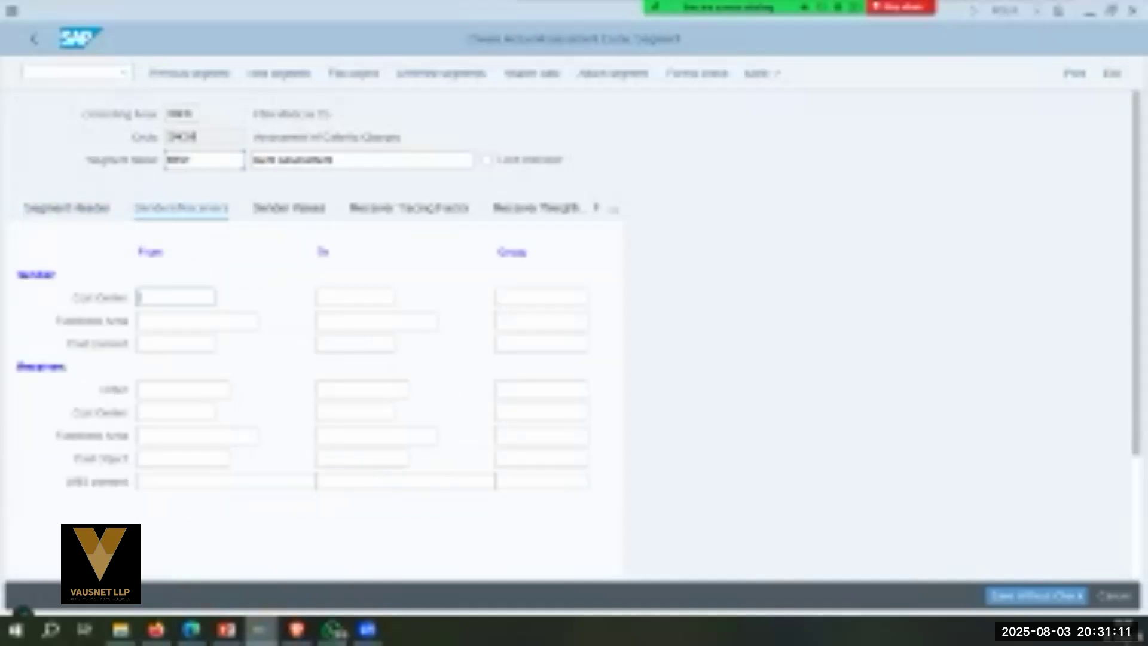
pyautogui.write('1004')
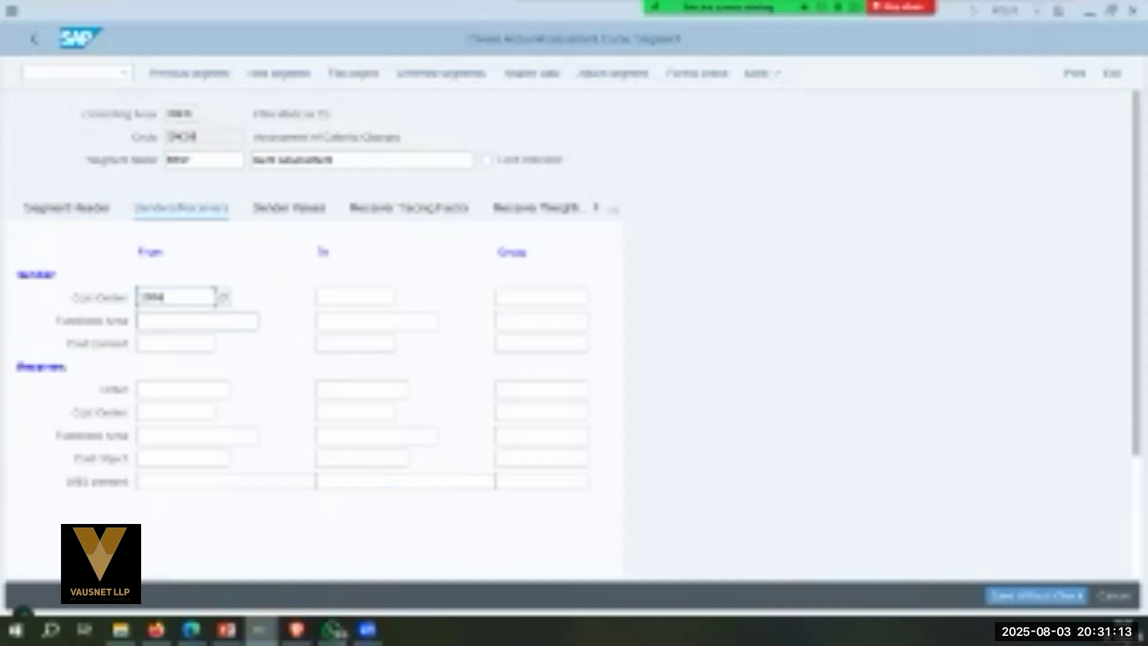
pyautogui.click(541, 297)
pyautogui.click(175, 343)
pyautogui.write('400000')
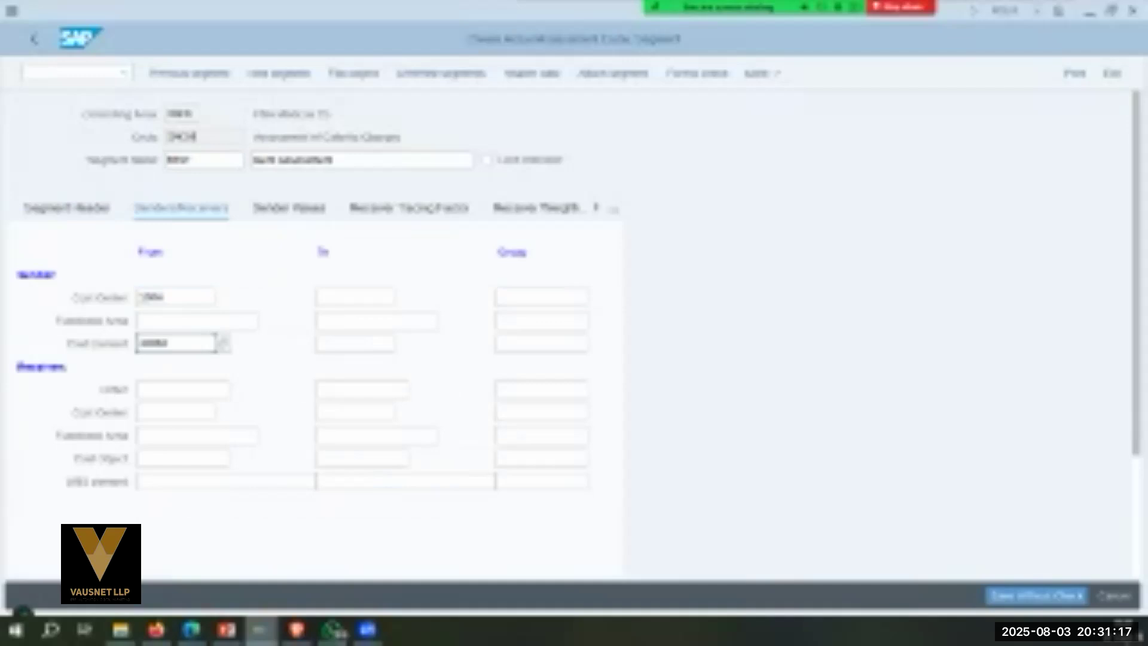
pyautogui.press('Tab')
pyautogui.press('Tab')
# Enter PROD as the rent segment's receiver cost center group and confirm the sender and receiver entries.
pyautogui.click(541, 412)
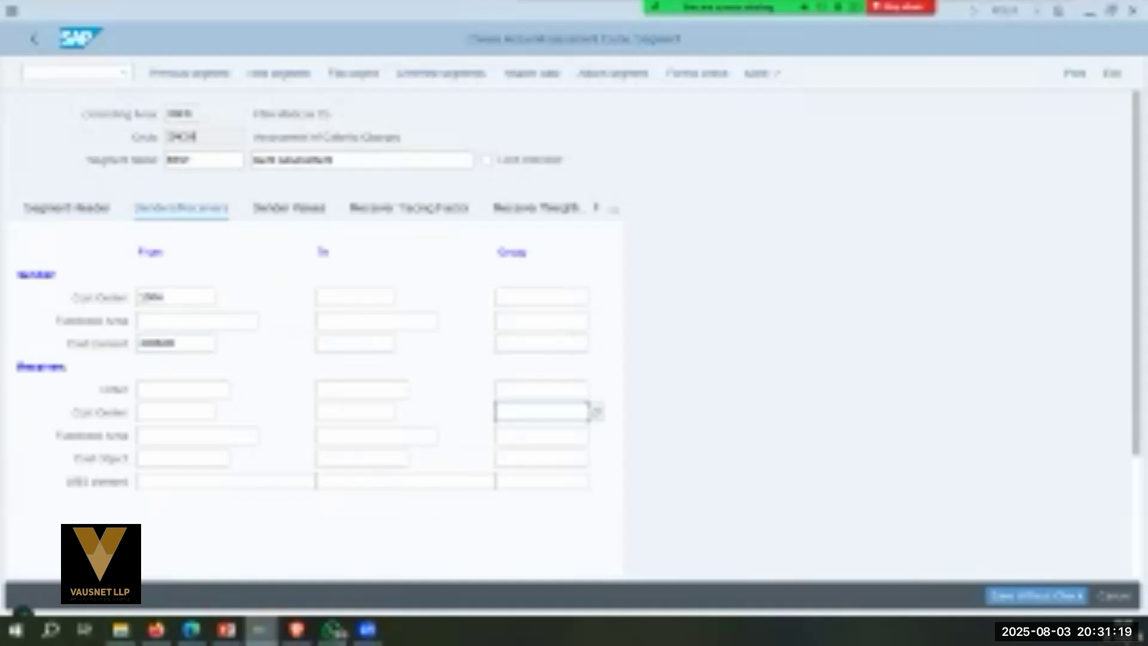
pyautogui.write('gro1')
pyautogui.press('Return')
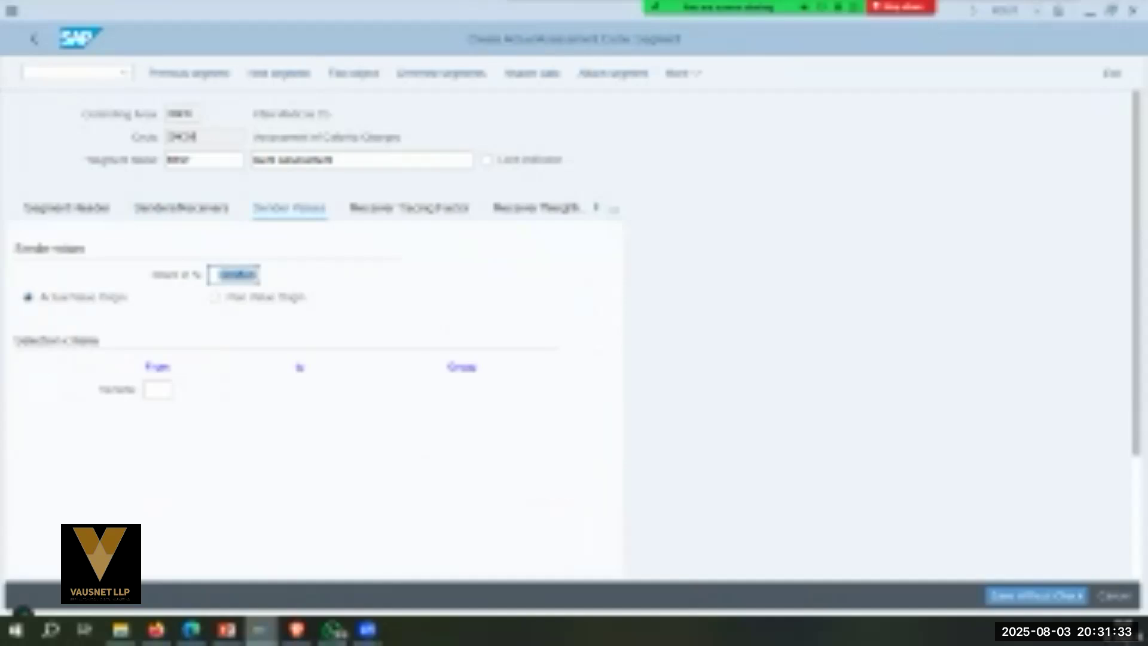
# Enter statistical key figure EMP as the rent segment's receiver tracing factor and save the cycle.
pyautogui.click(409, 208)
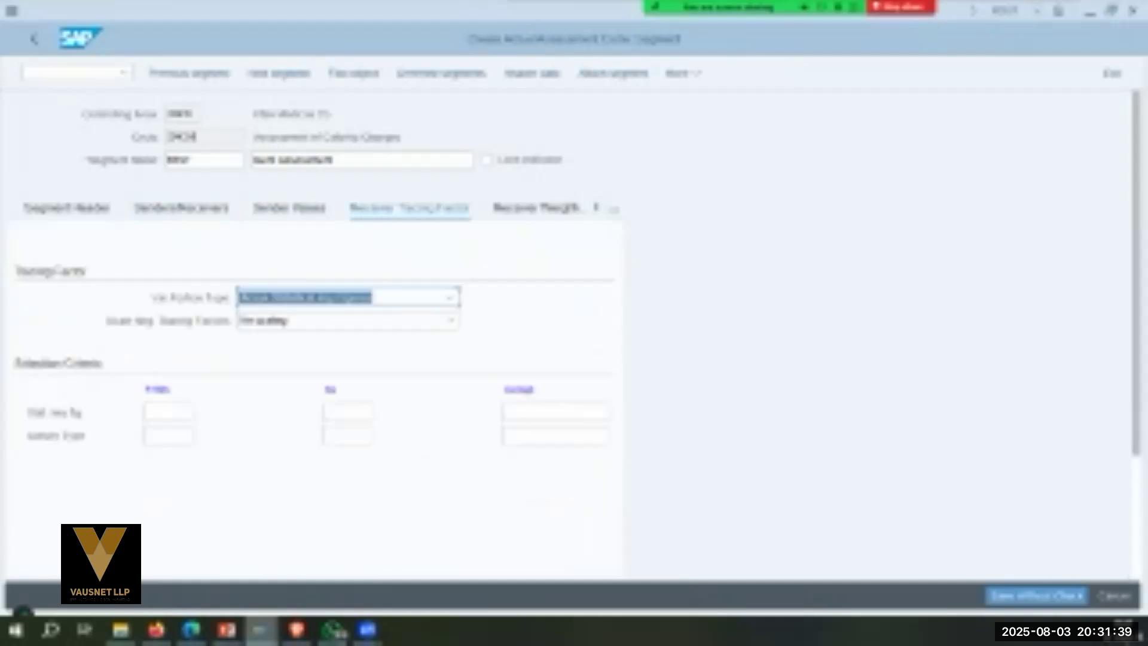
pyautogui.click(168, 412)
pyautogui.write('em')
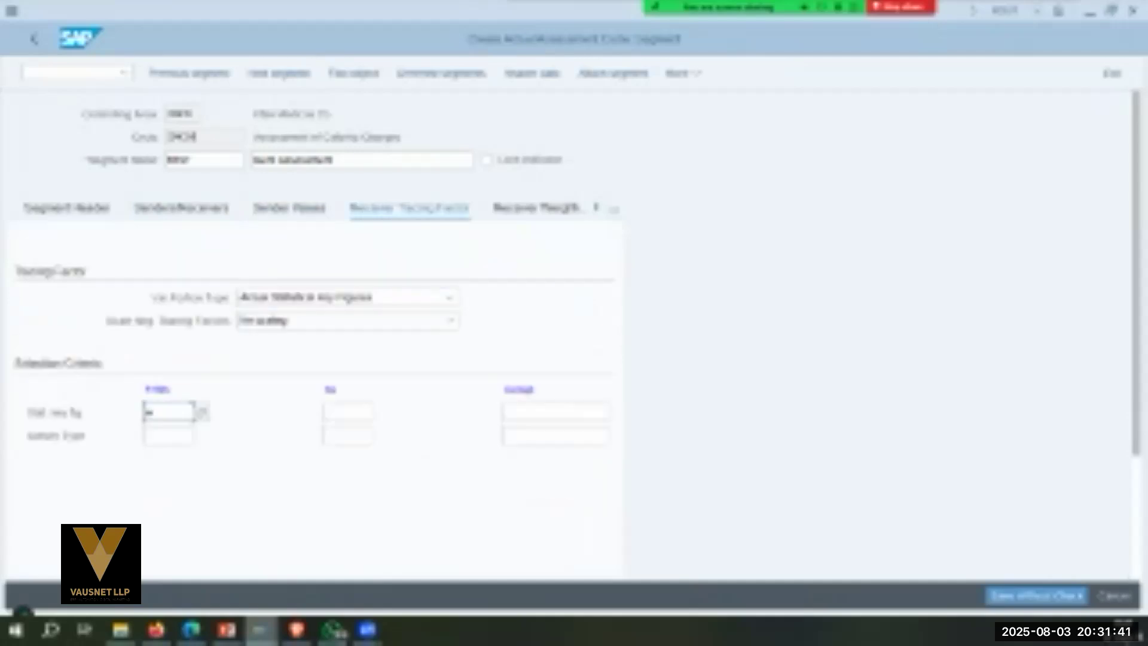
pyautogui.write('p')
pyautogui.press('Return')
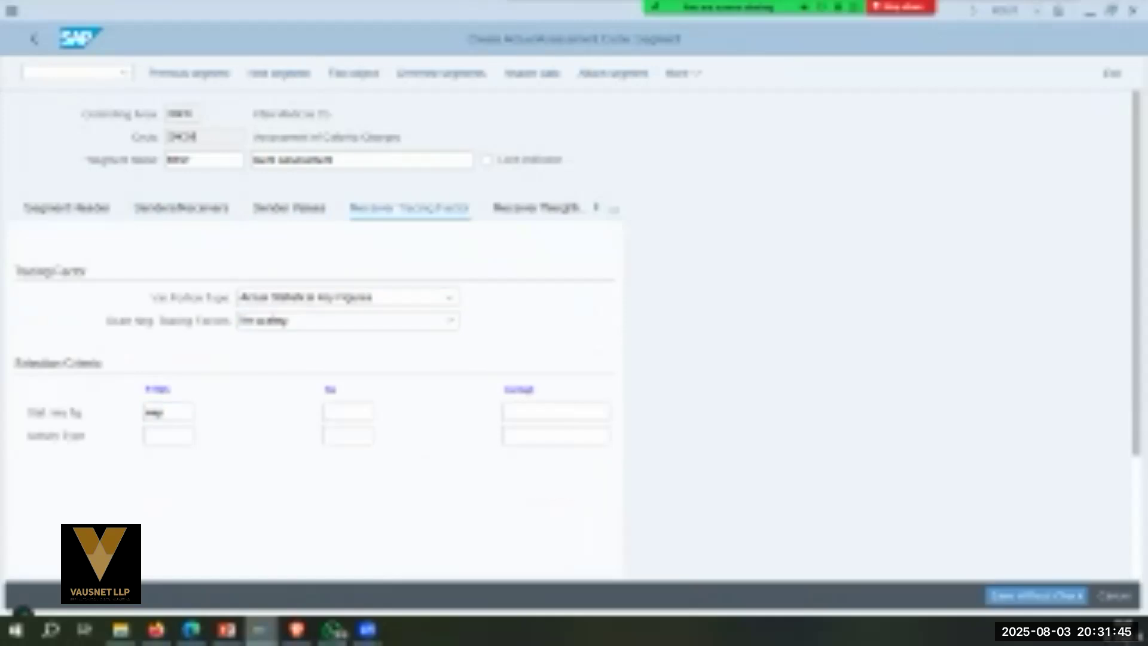
pyautogui.click(170, 412)
pyautogui.doubleClick(155, 413)
pyautogui.write('4')
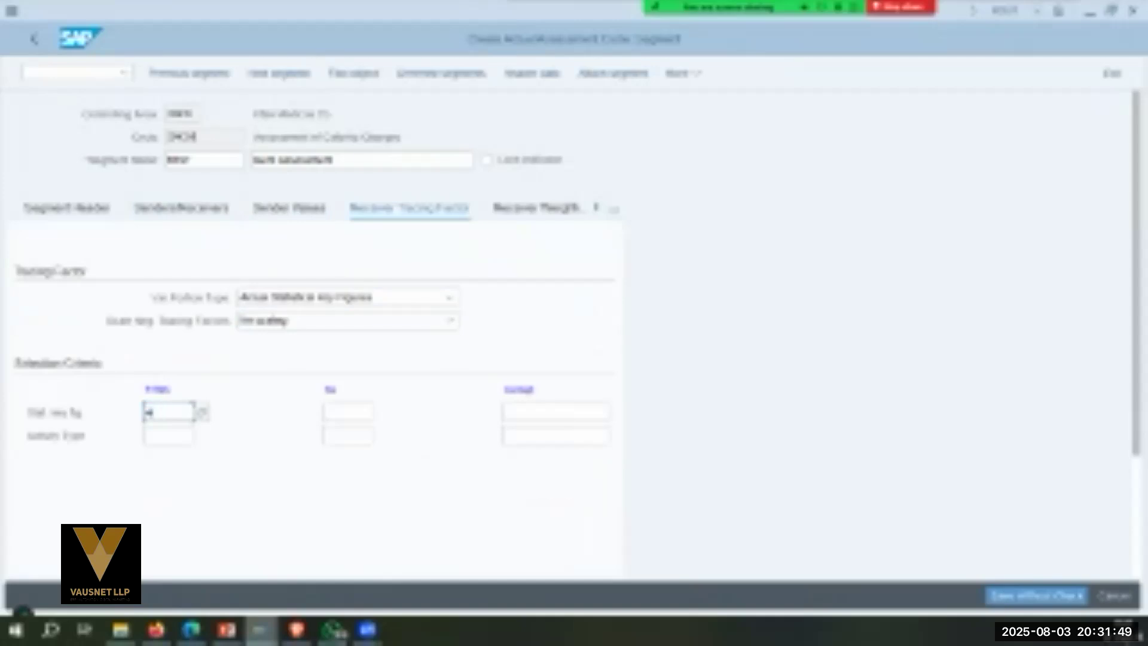
pyautogui.write('mp')
pyautogui.press('Return')
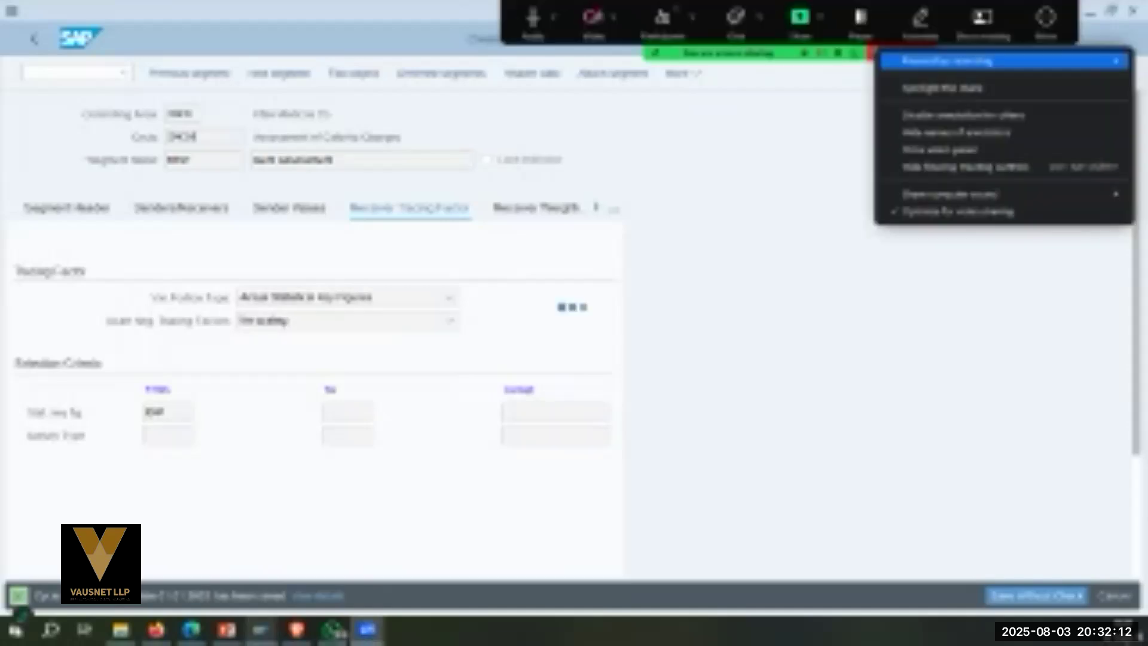
pyautogui.moveTo(956, 61)
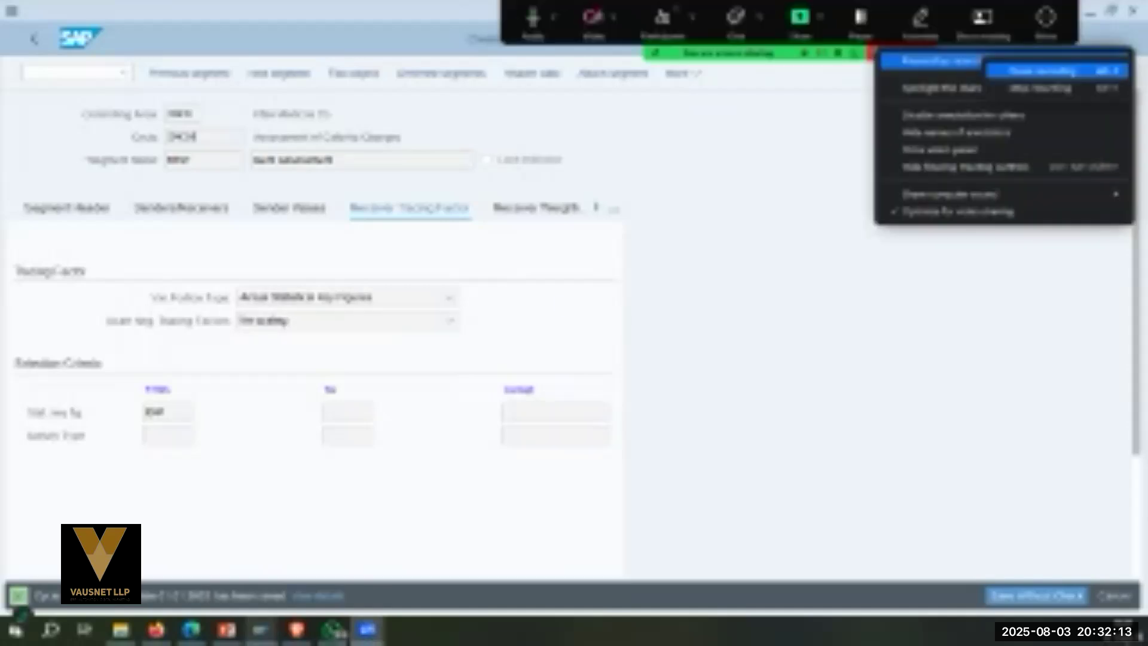